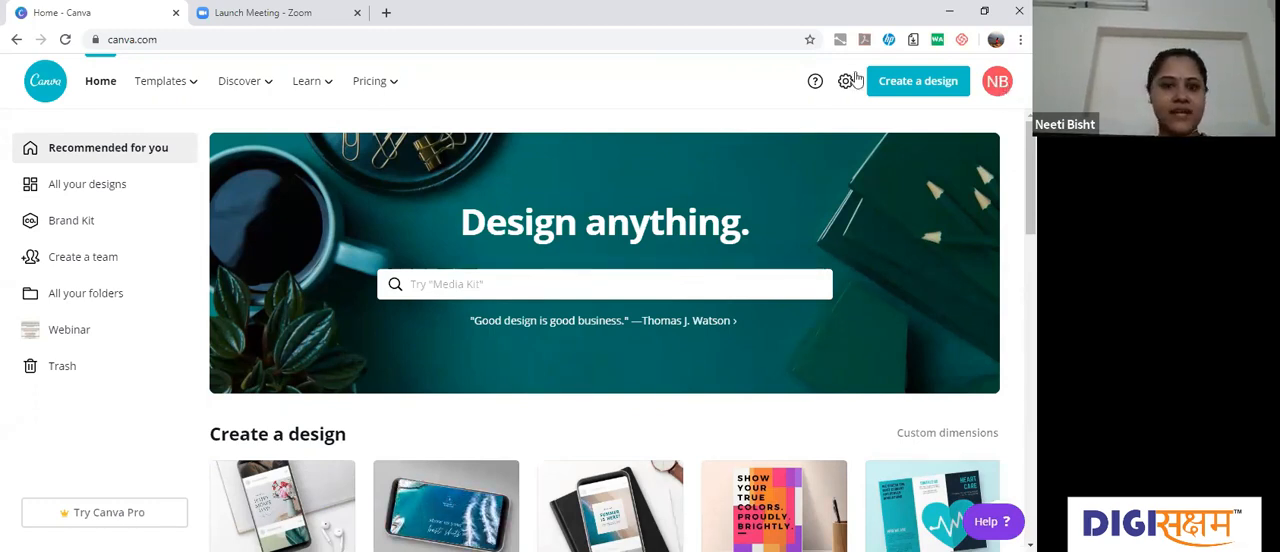
Step: Look through the home page's design types, existing designs and suggested template sections
mouse_move(369, 81)
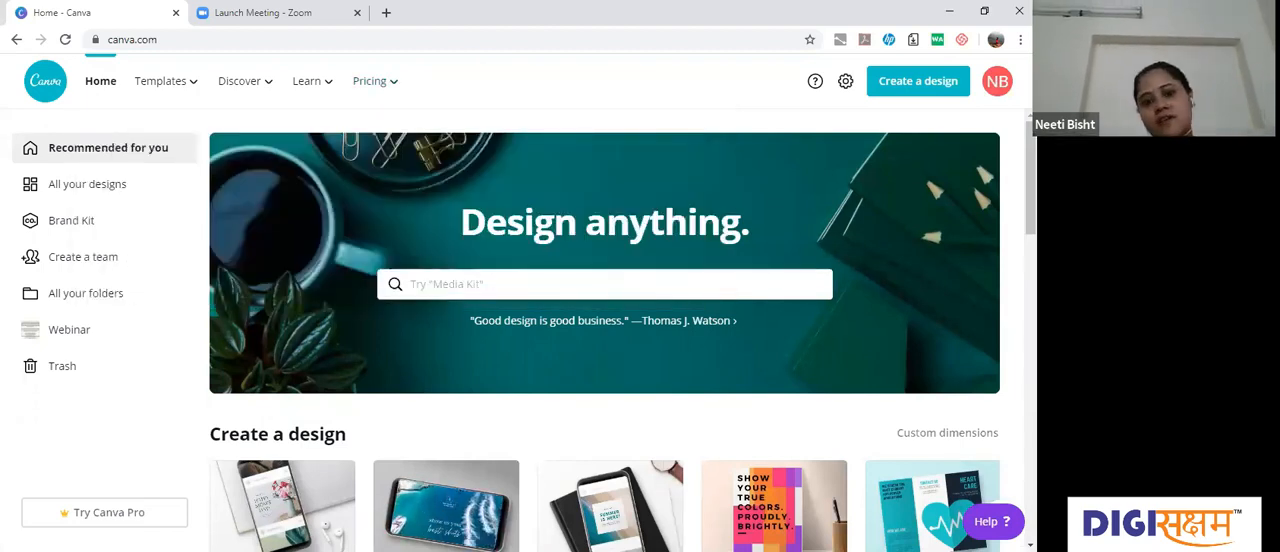
scroll(480, 500, down, 1)
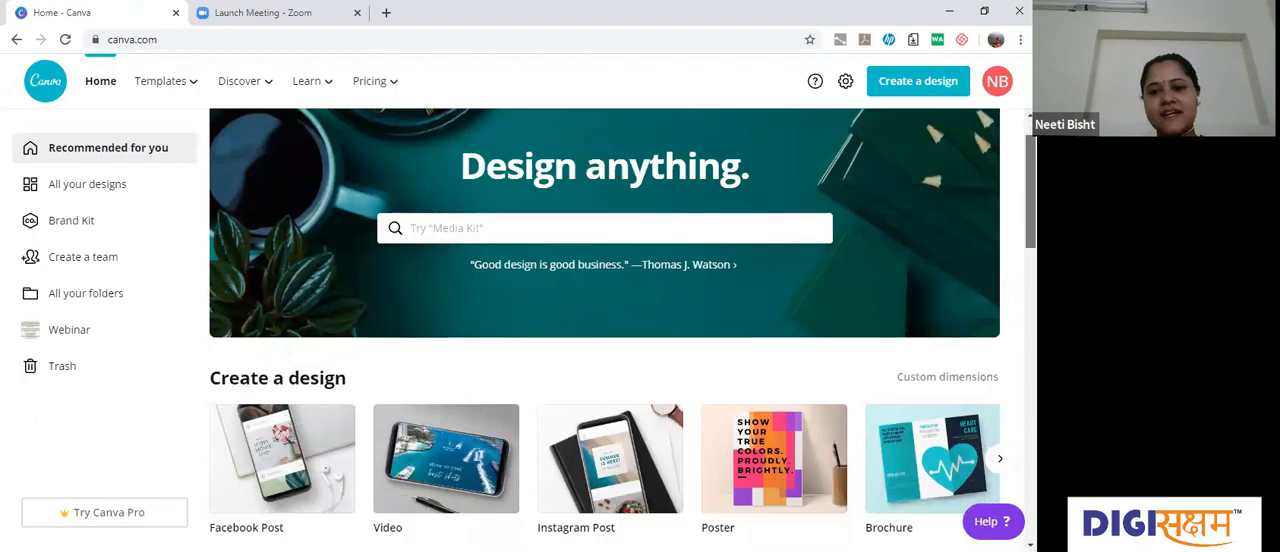
scroll(604, 400, down, 1)
scroll(604, 400, down, 1)
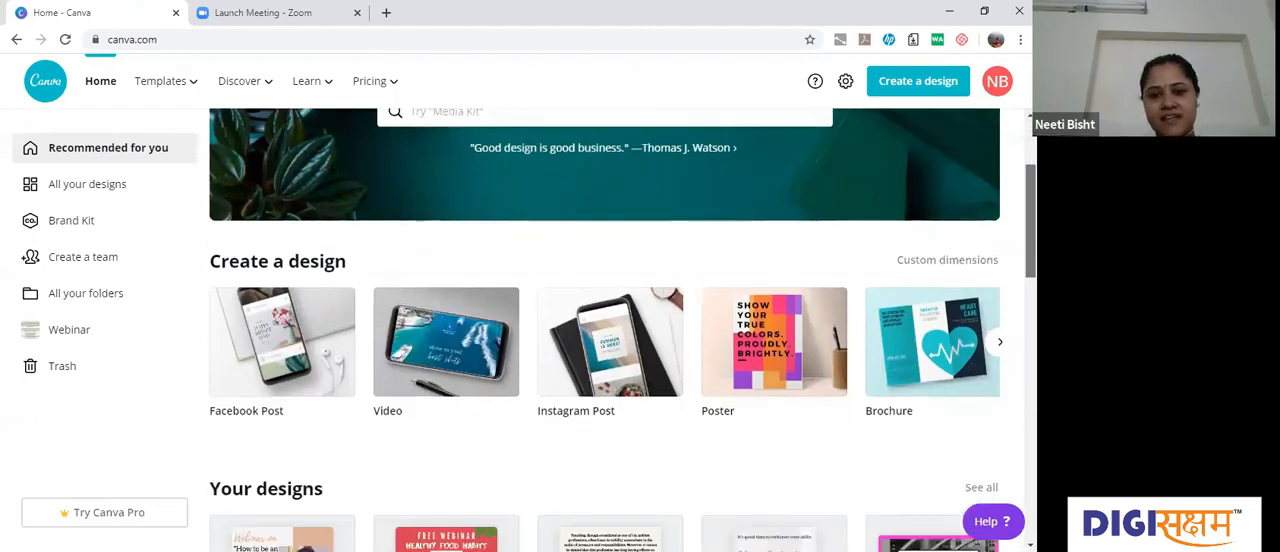
scroll(604, 400, down, 1)
scroll(270, 168, down, 1)
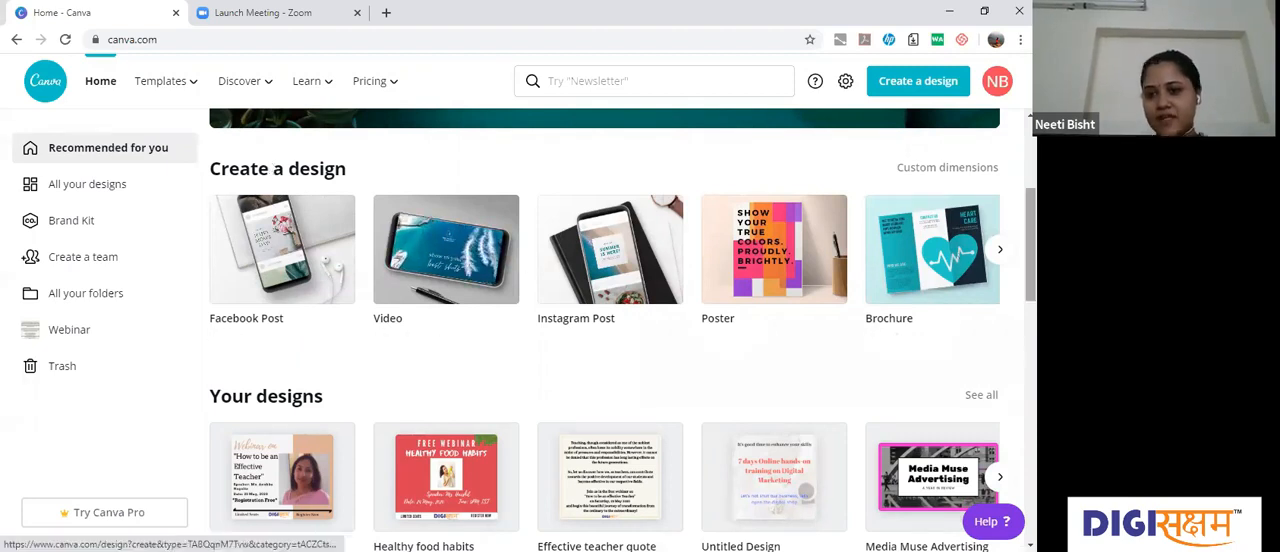
scroll(808, 265, down, 1)
scroll(783, 274, down, 1)
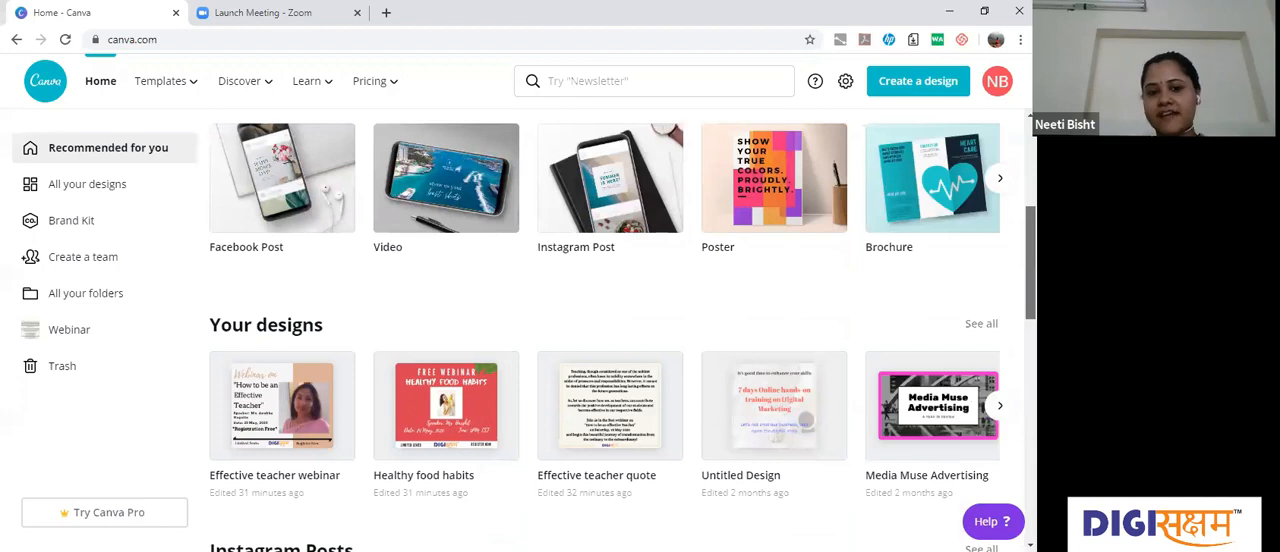
scroll(280, 325, down, 2)
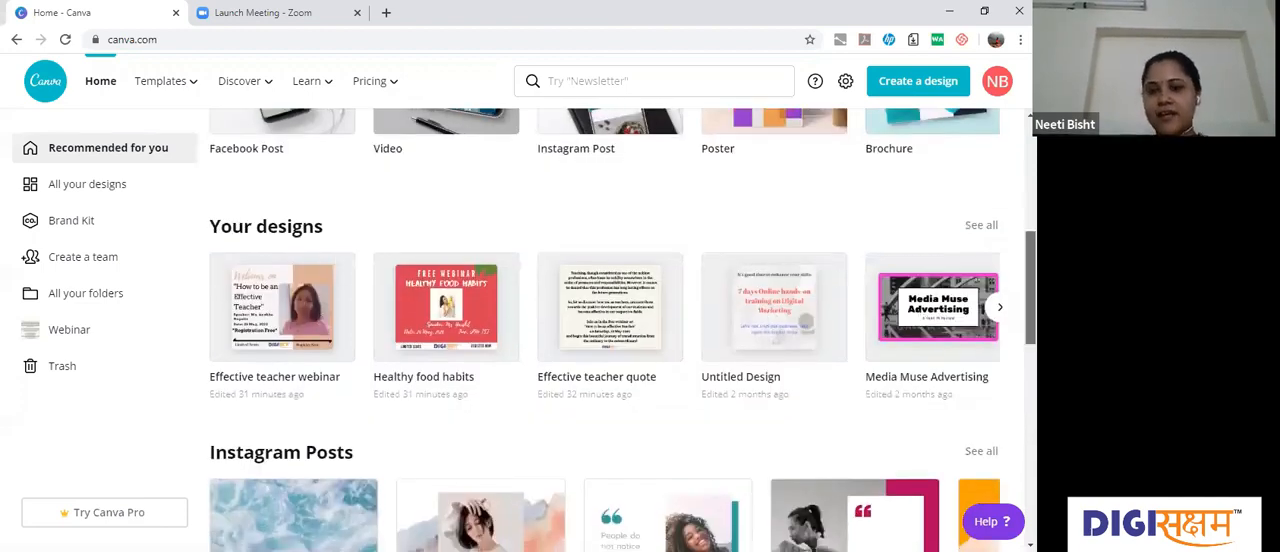
scroll(620, 330, down, 3)
scroll(620, 330, down, 4)
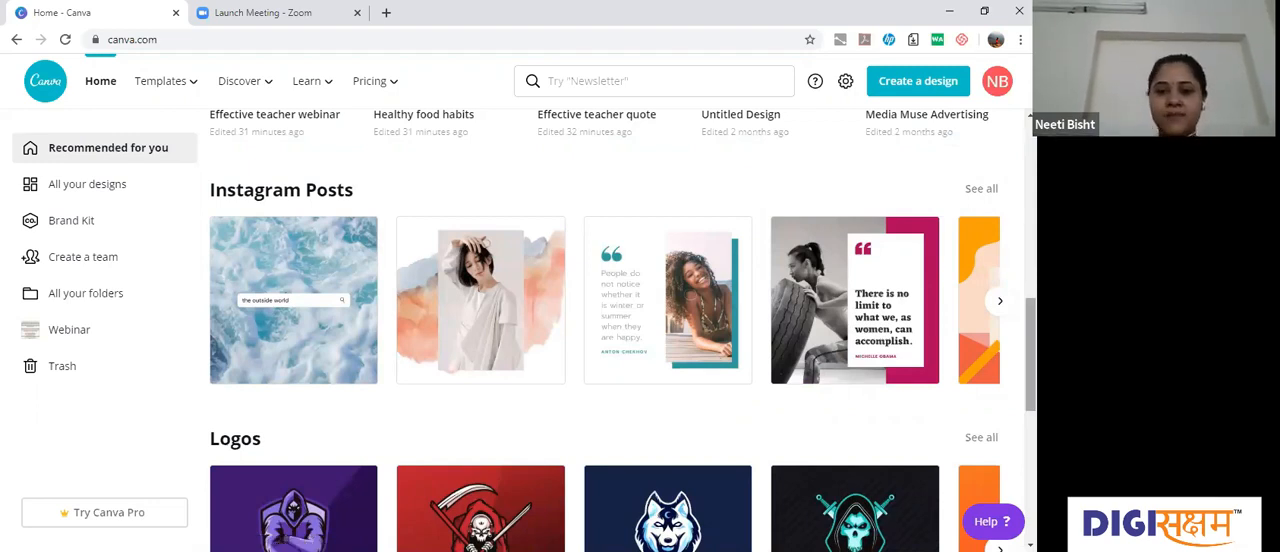
scroll(615, 330, down, 1)
scroll(615, 330, down, 4)
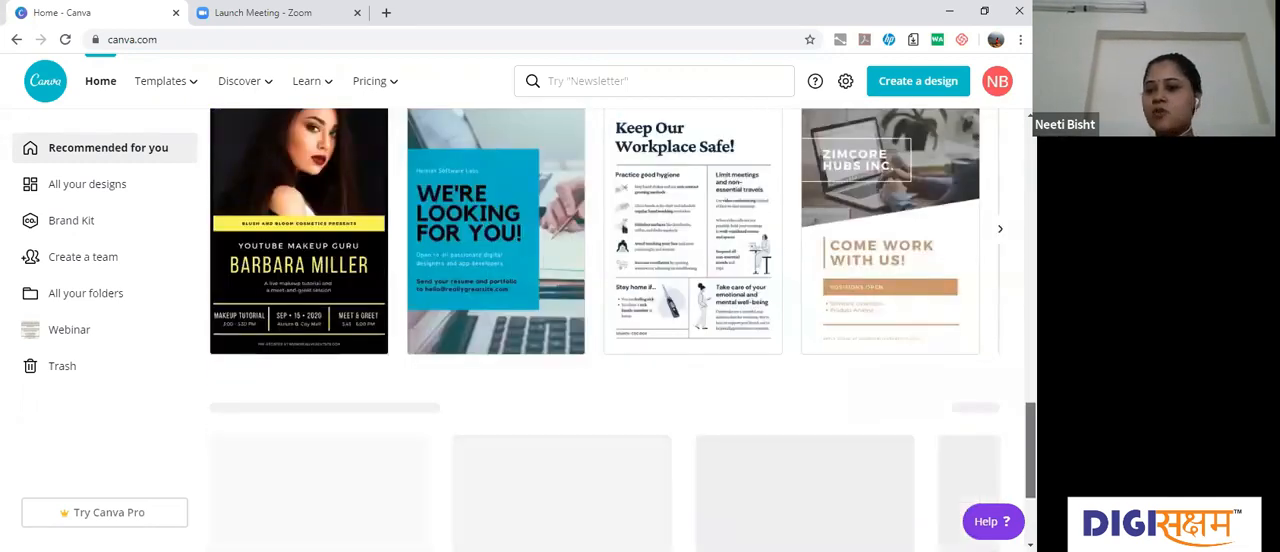
scroll(615, 330, up, 10)
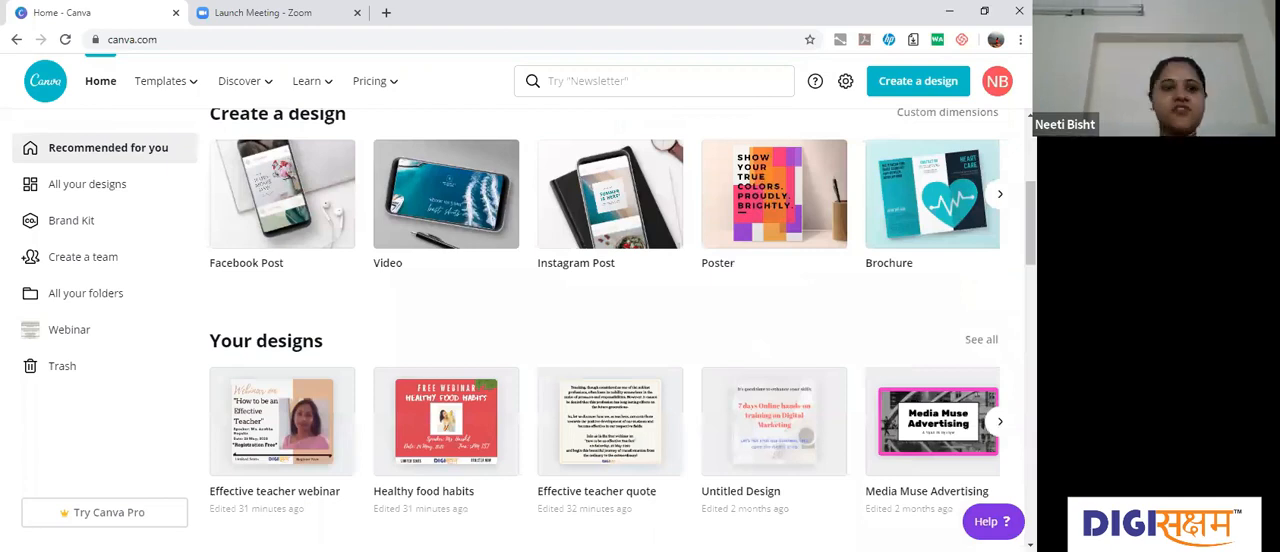
scroll(605, 340, up, 4)
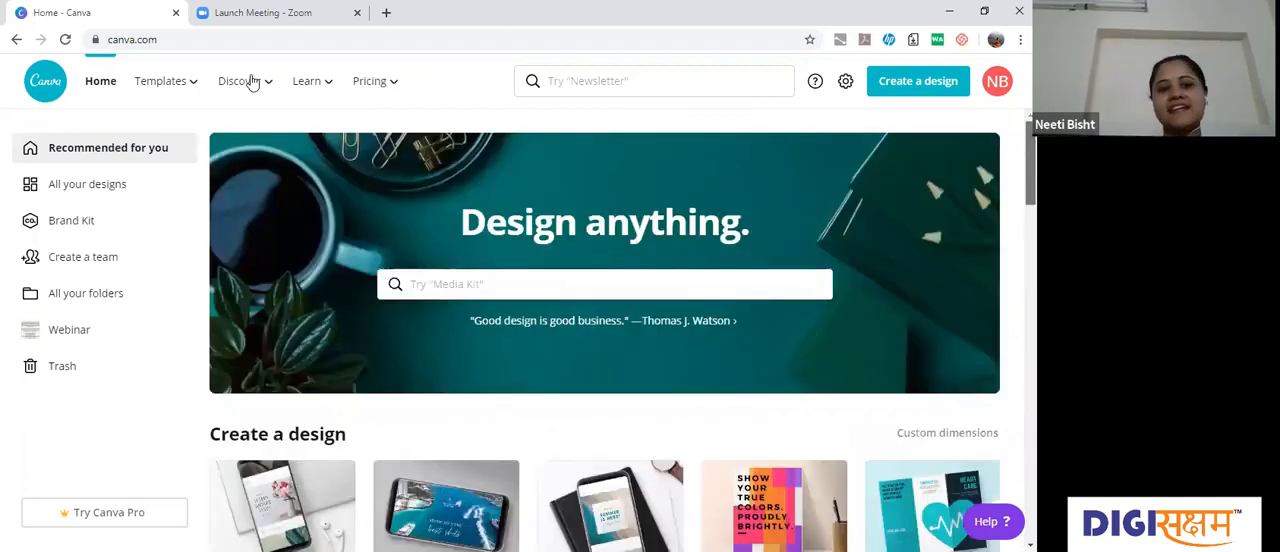
Step: Open the Templates page and look through its galleries, from Facebook Posts down to YouTube Thumbnails
click(158, 82)
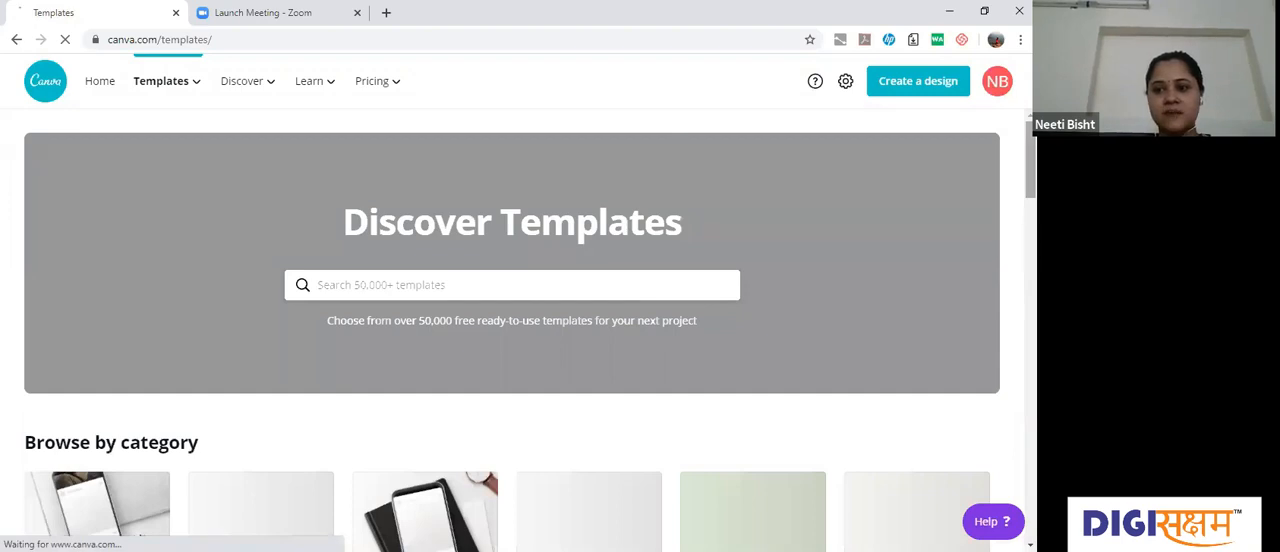
scroll(512, 340, down, 3)
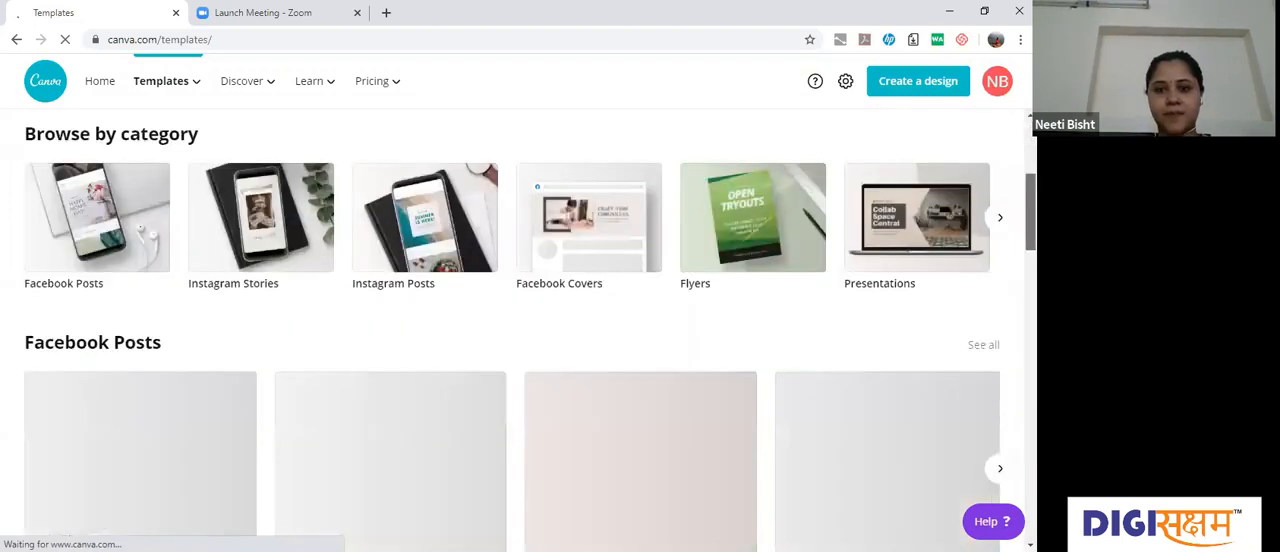
drag(1030, 212, 1030, 339)
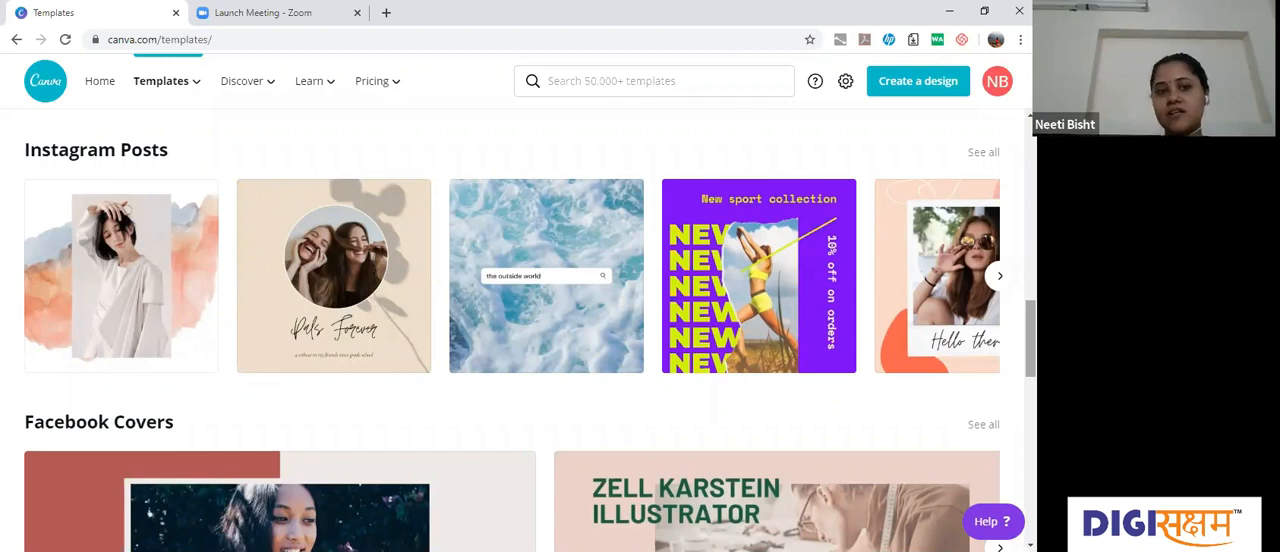
scroll(203, 306, up, 3)
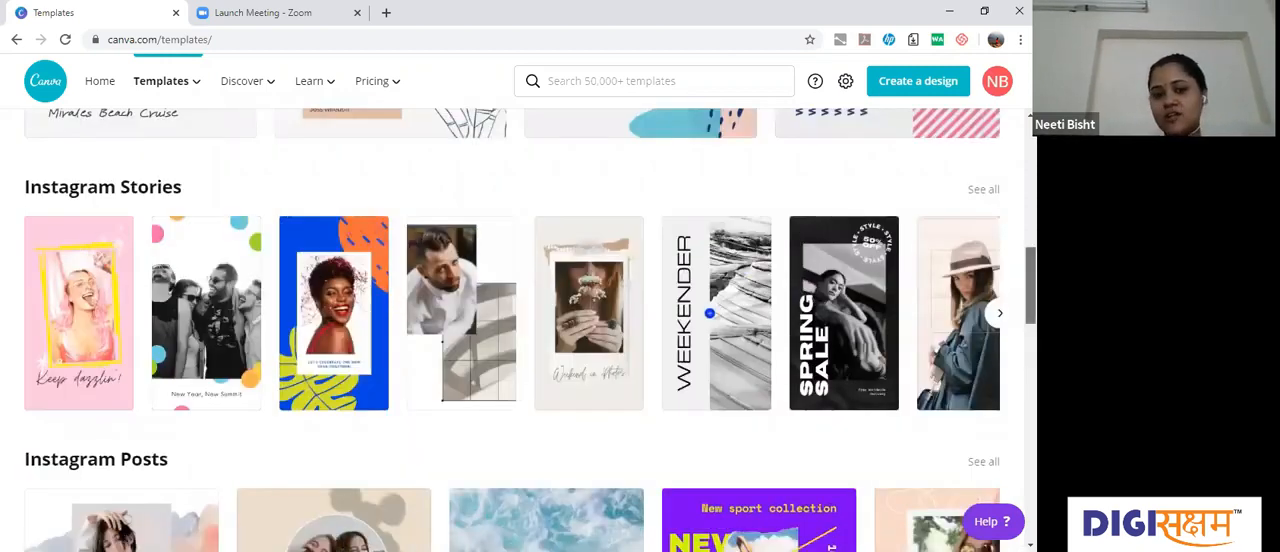
scroll(512, 330, down, 3)
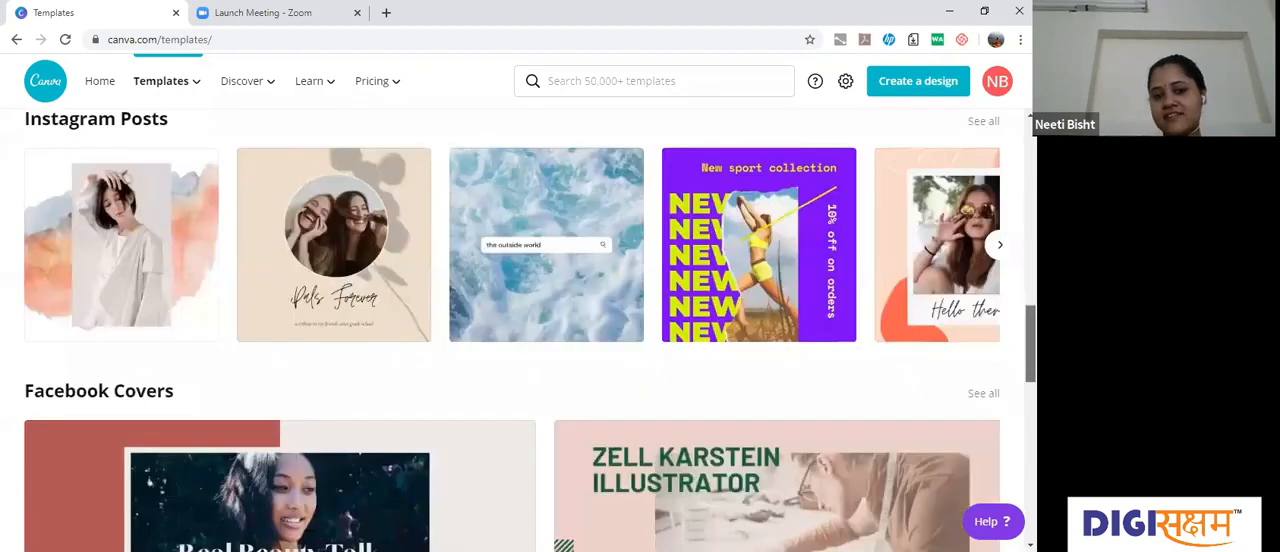
scroll(512, 330, down, 1)
scroll(512, 330, down, 1)
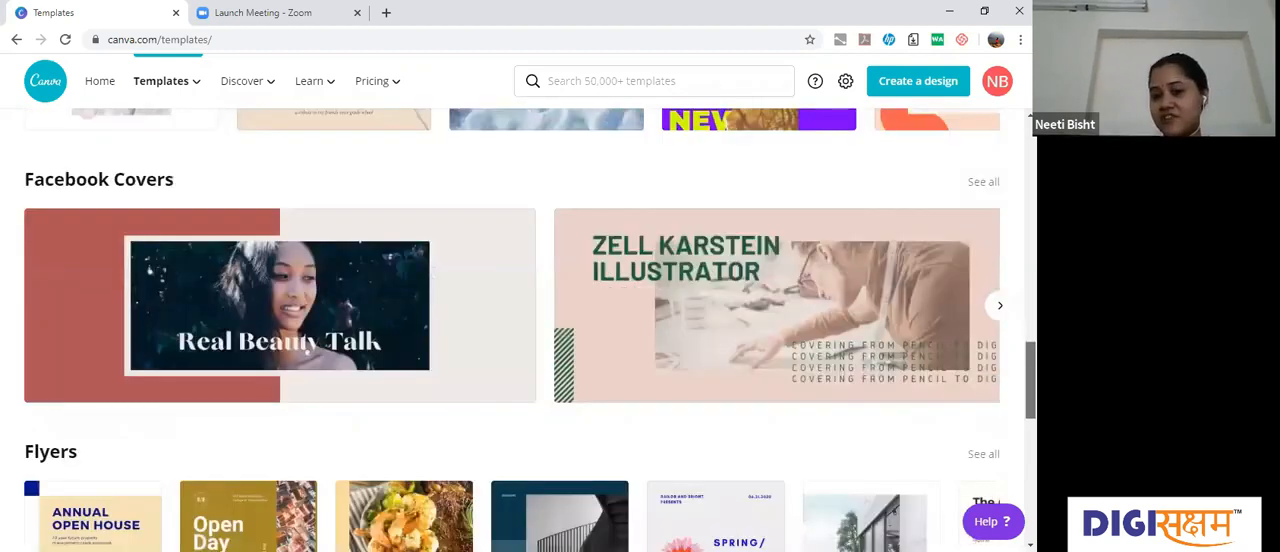
scroll(512, 330, down, 2)
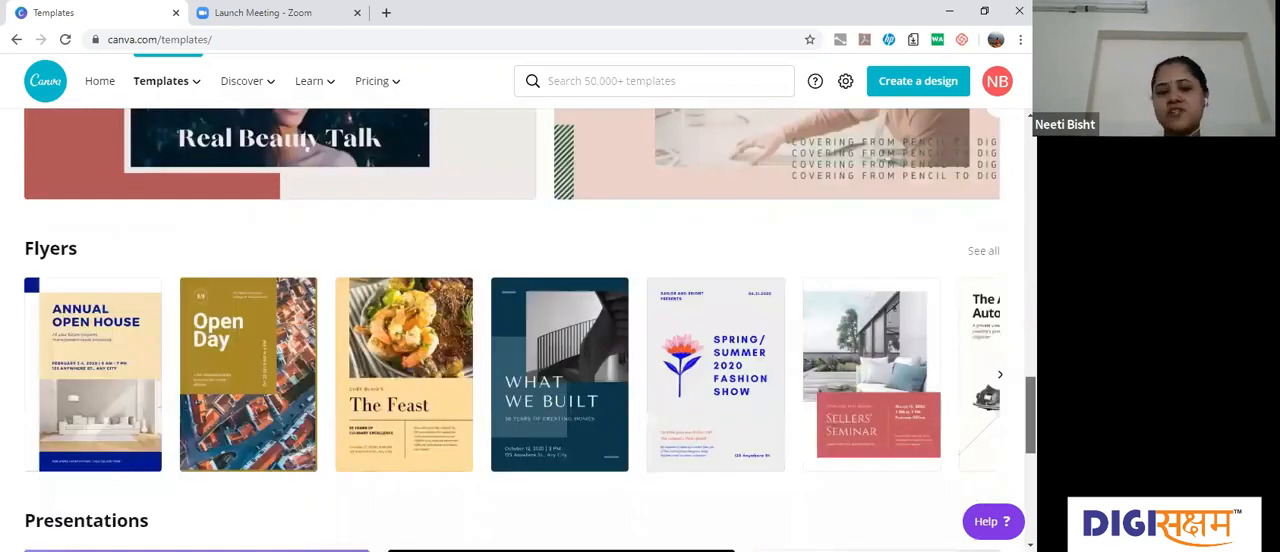
scroll(512, 330, down, 2)
scroll(512, 330, up, 1)
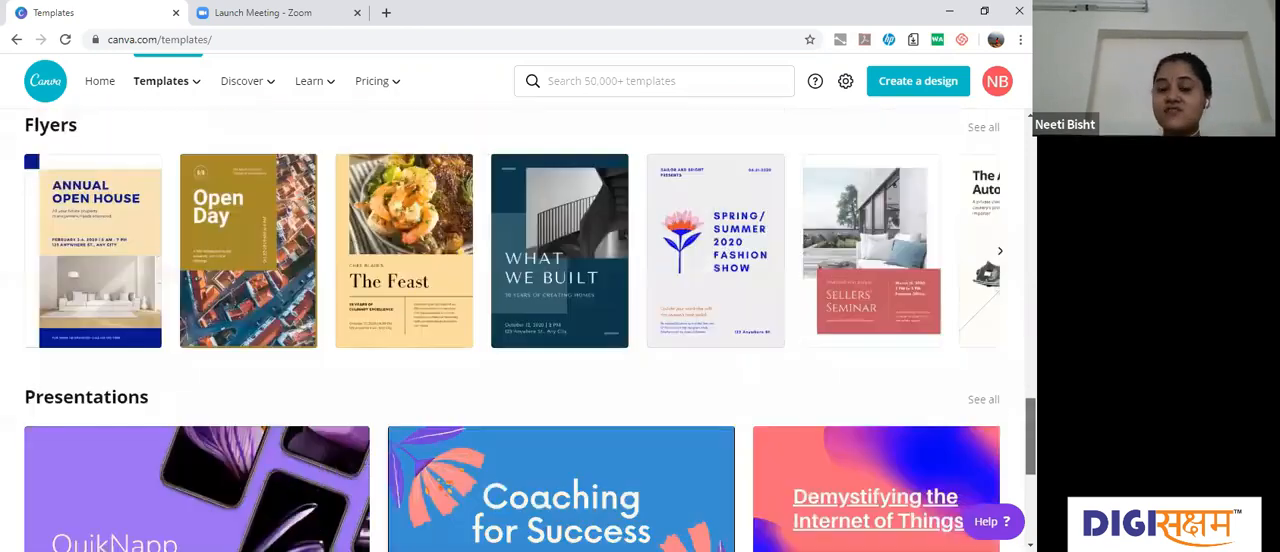
scroll(512, 330, up, 1)
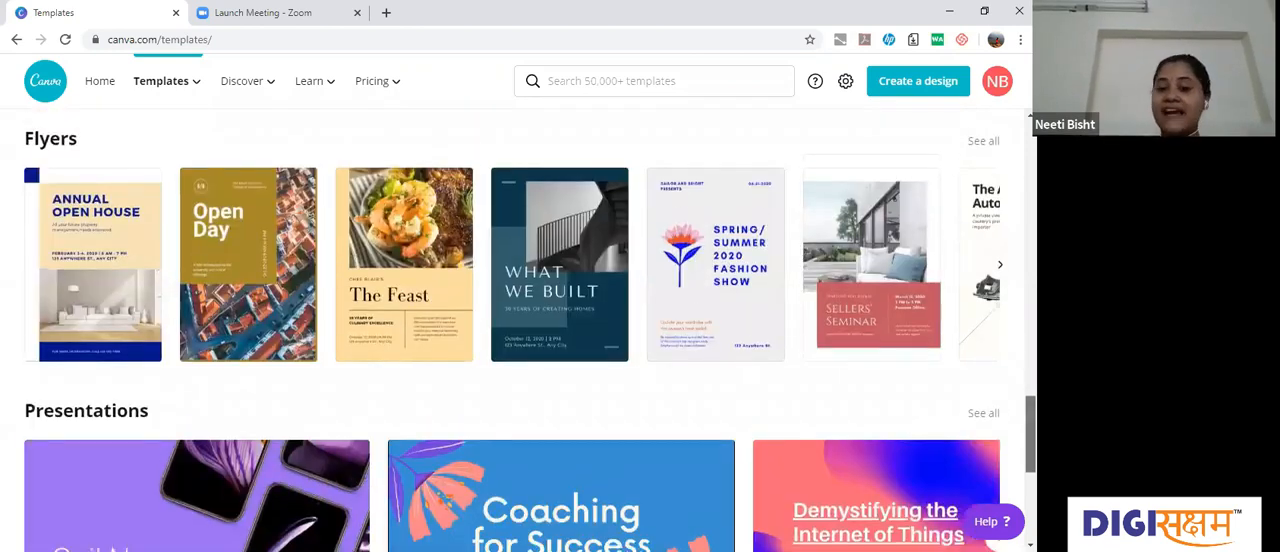
scroll(512, 330, down, 2)
scroll(512, 330, down, 1)
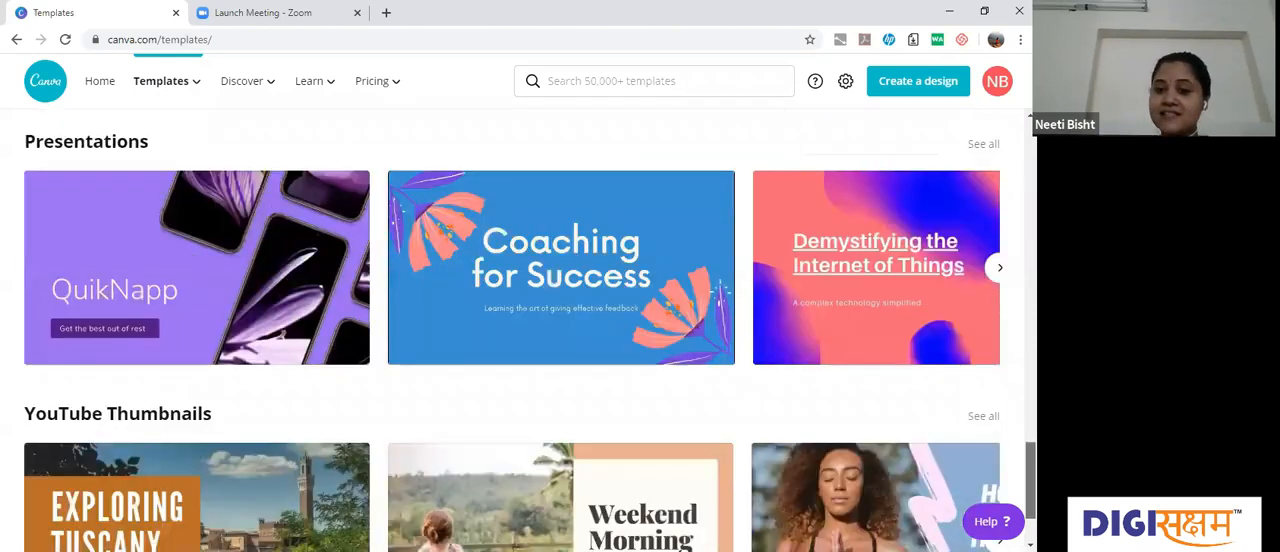
Step: Look through the template categories under Browse by category, through to Infographics
scroll(512, 330, up, 8)
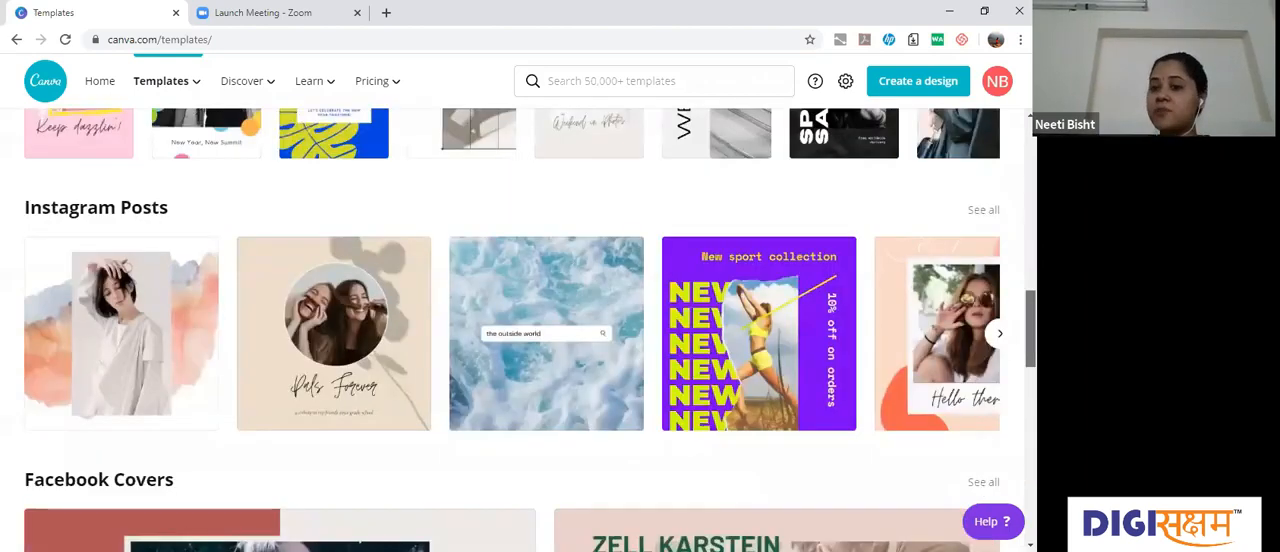
scroll(975, 361, up, 5)
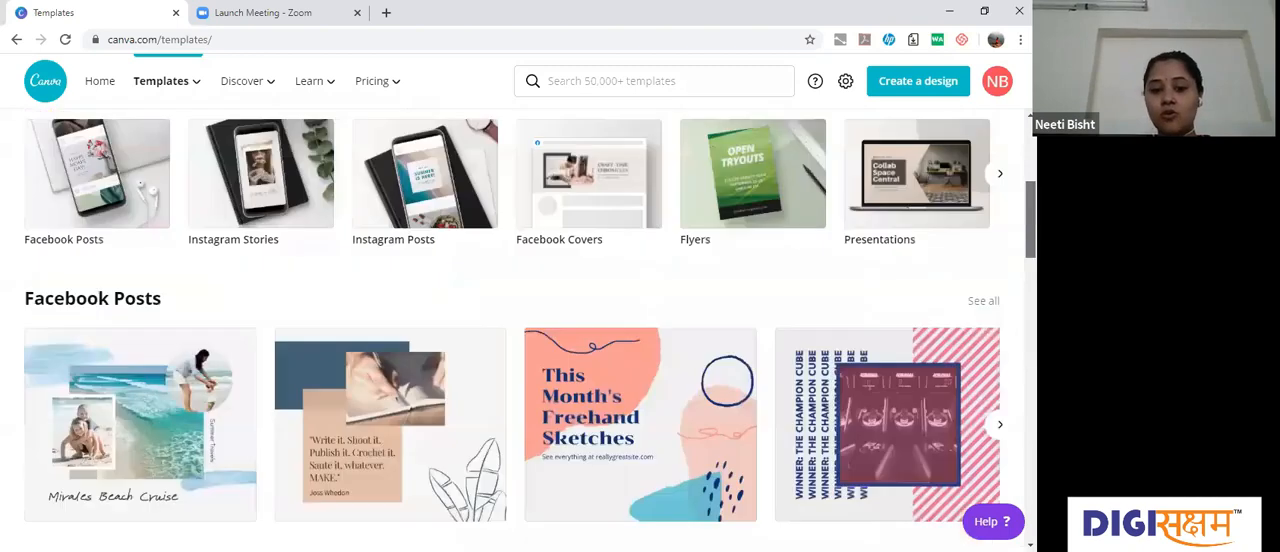
scroll(975, 361, up, 3)
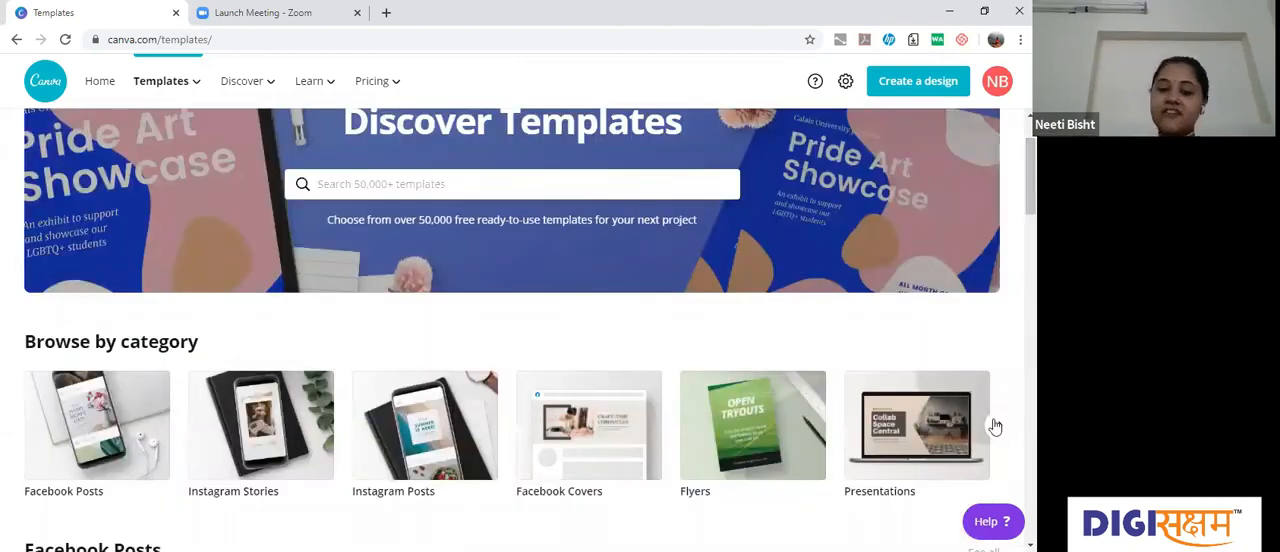
click(994, 427)
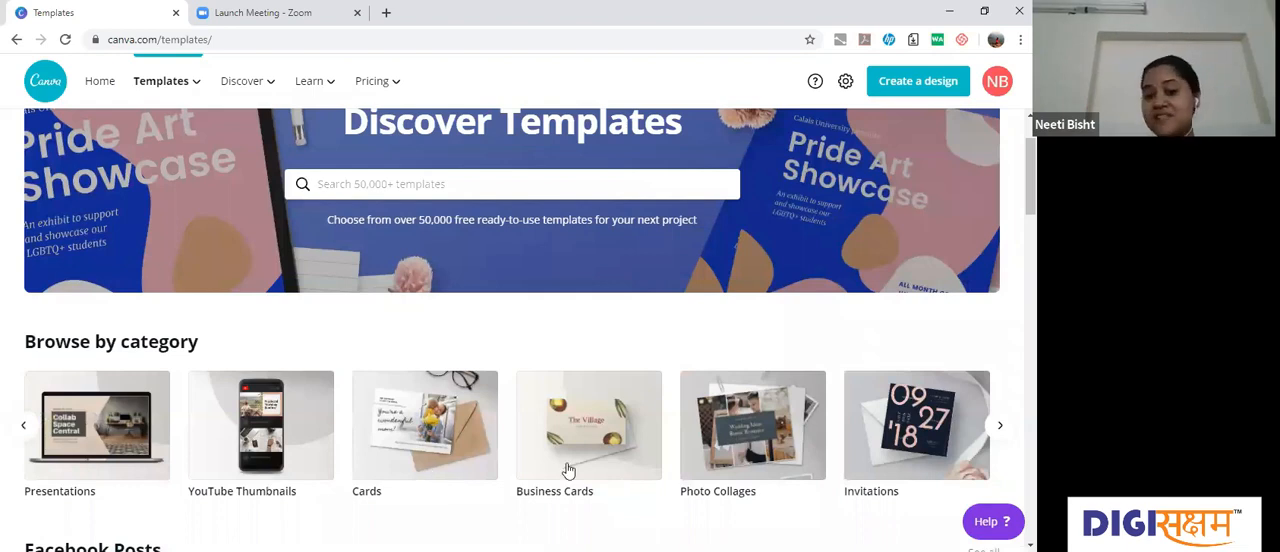
click(997, 428)
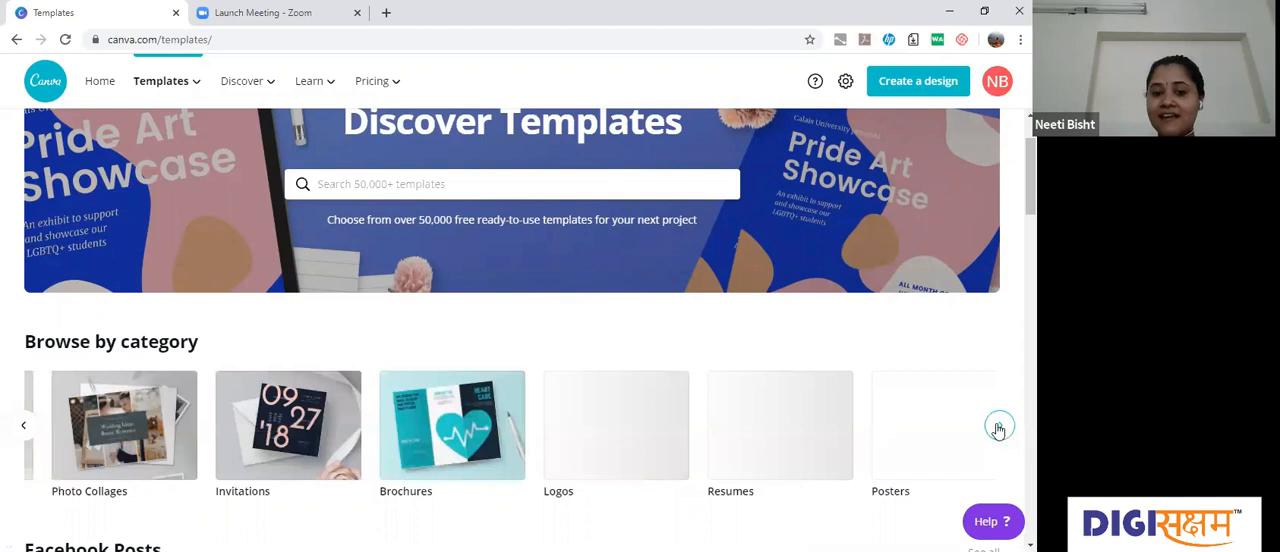
scroll(526, 474, right, 2)
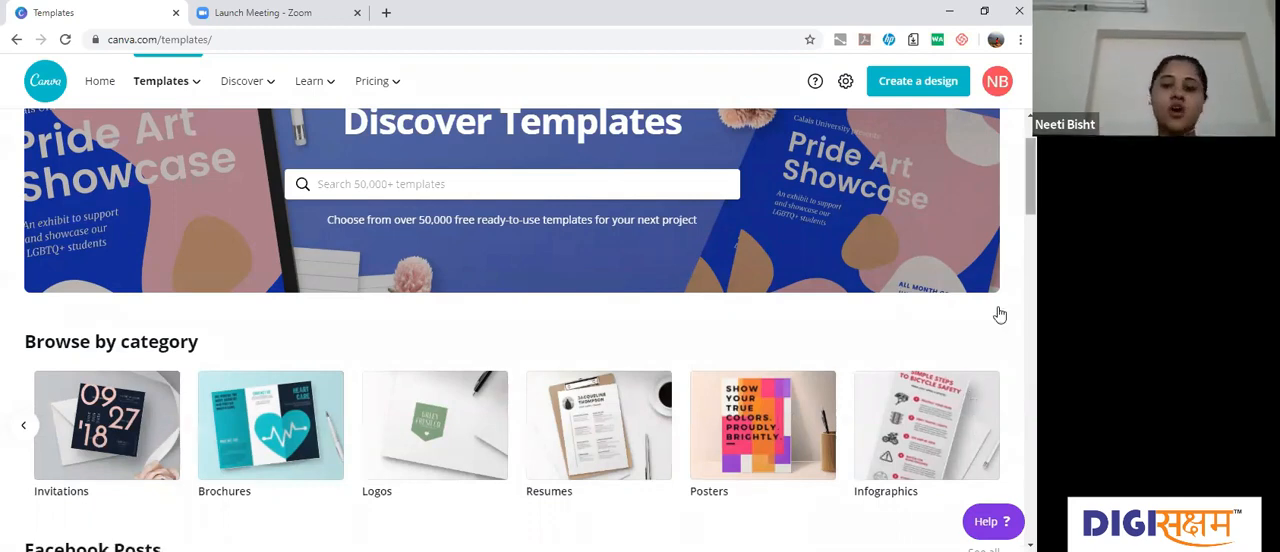
scroll(969, 318, down, 1)
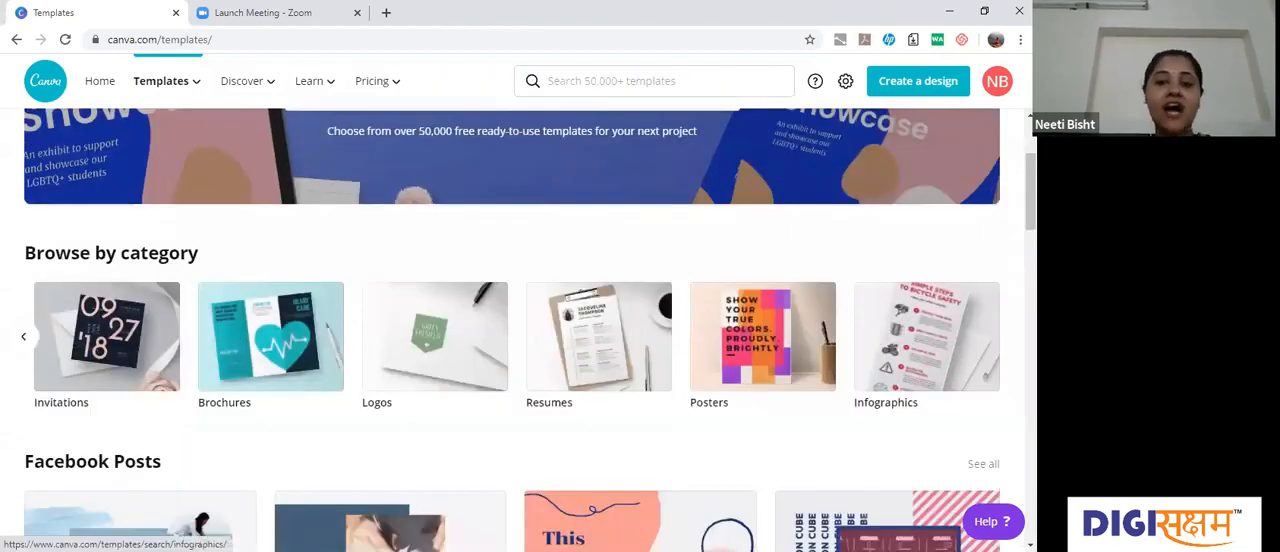
scroll(969, 318, up, 2)
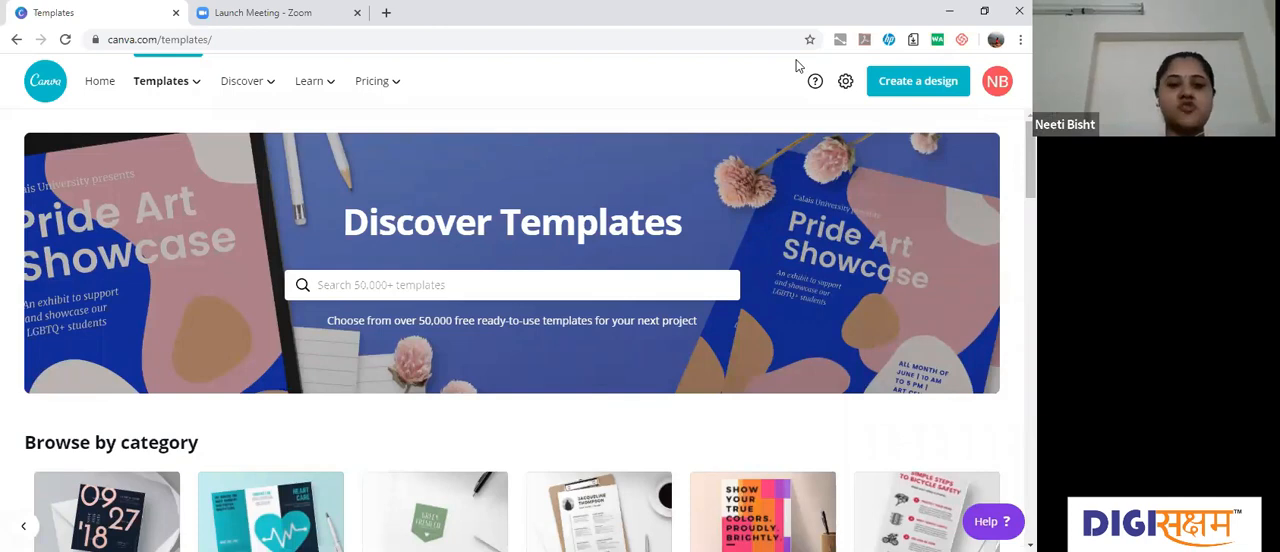
Step: Open the list of design types for creating a new design and look through the available formats
click(919, 84)
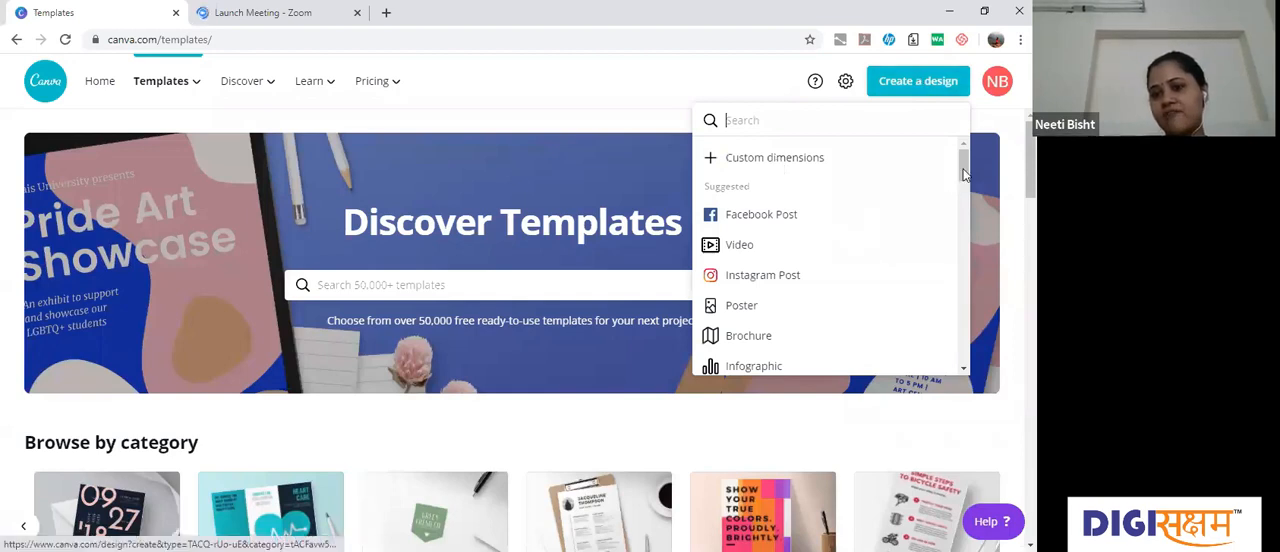
drag(963, 173, 965, 183)
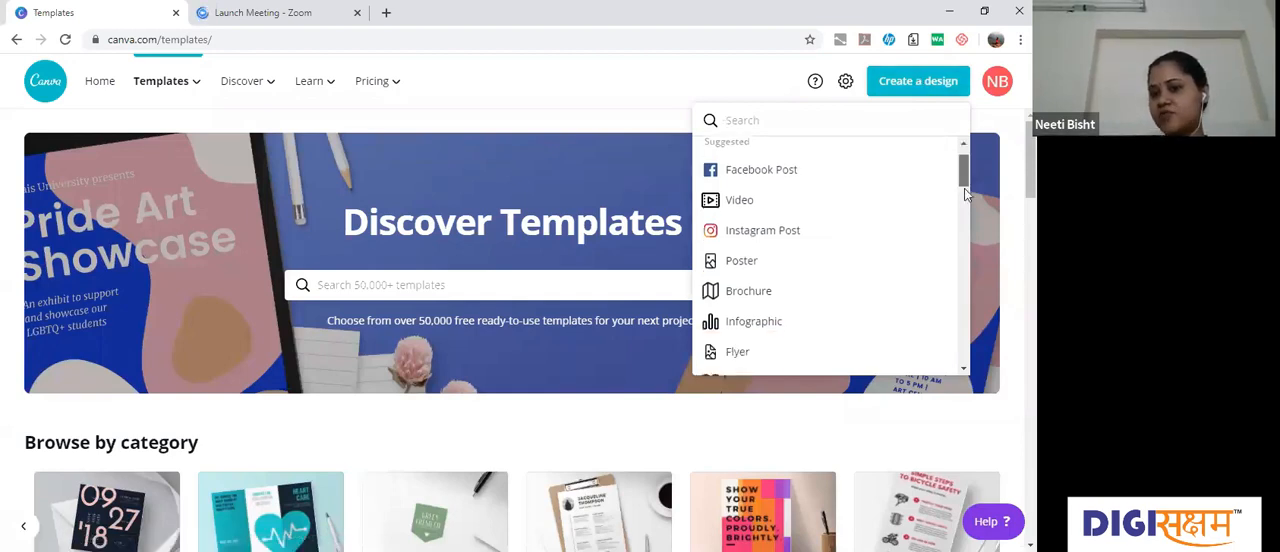
scroll(964, 215, down, 1)
scroll(963, 221, down, 2)
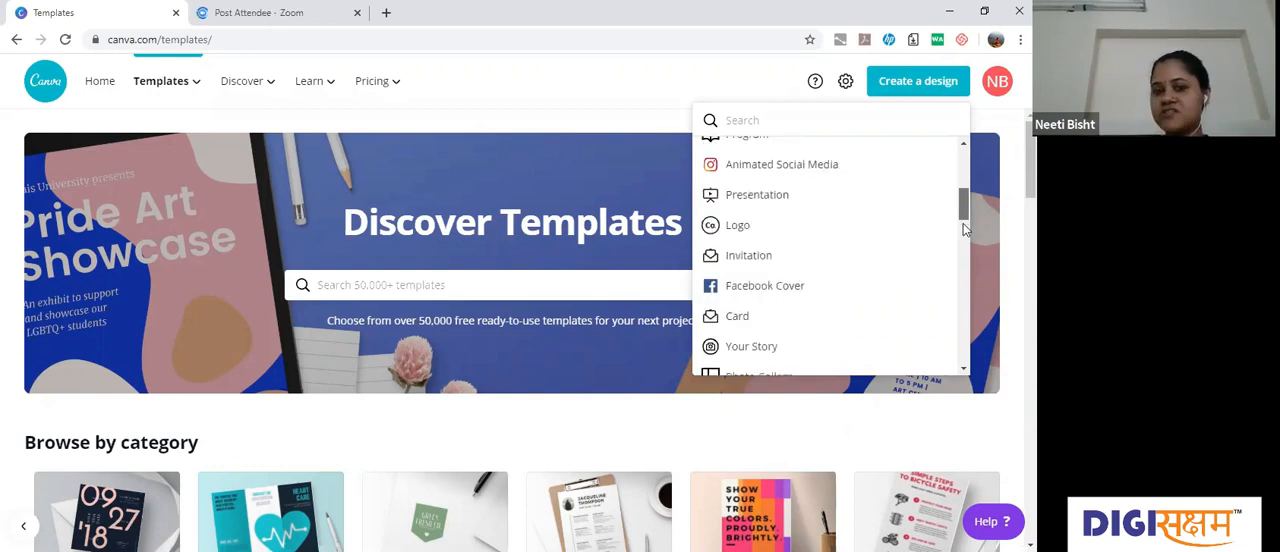
scroll(963, 240, down, 2)
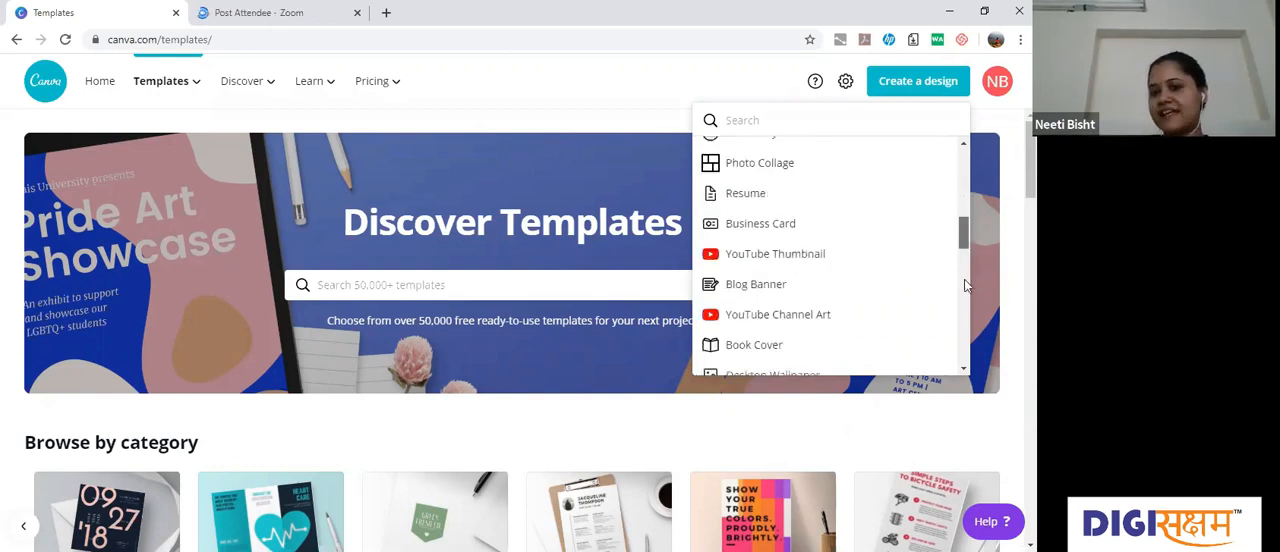
scroll(966, 312, down, 3)
scroll(966, 321, down, 3)
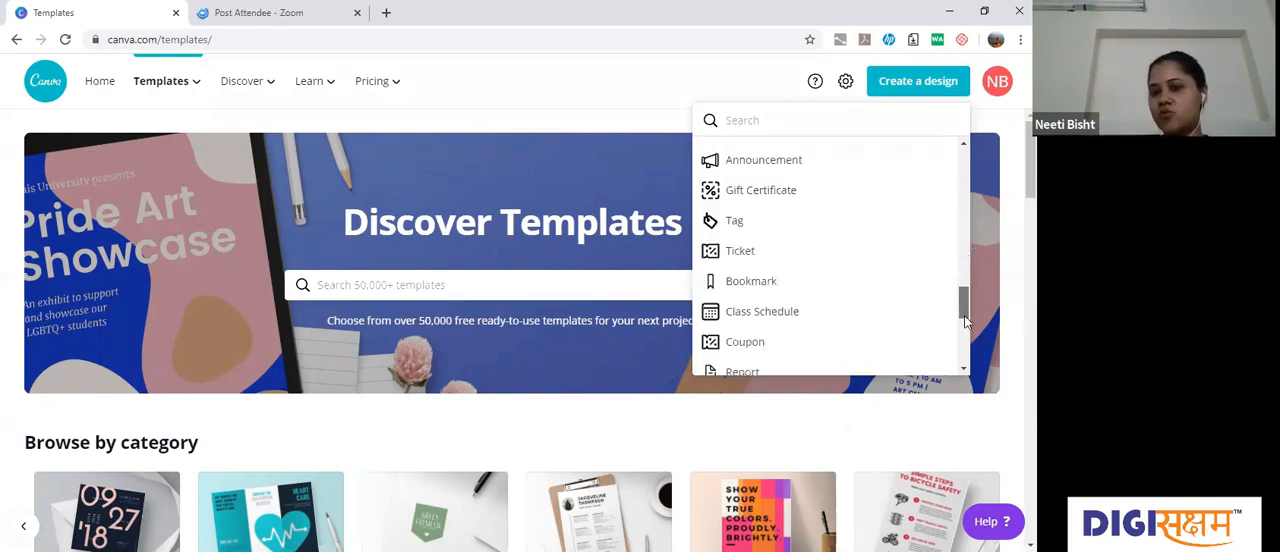
scroll(966, 335, down, 2)
scroll(966, 343, down, 2)
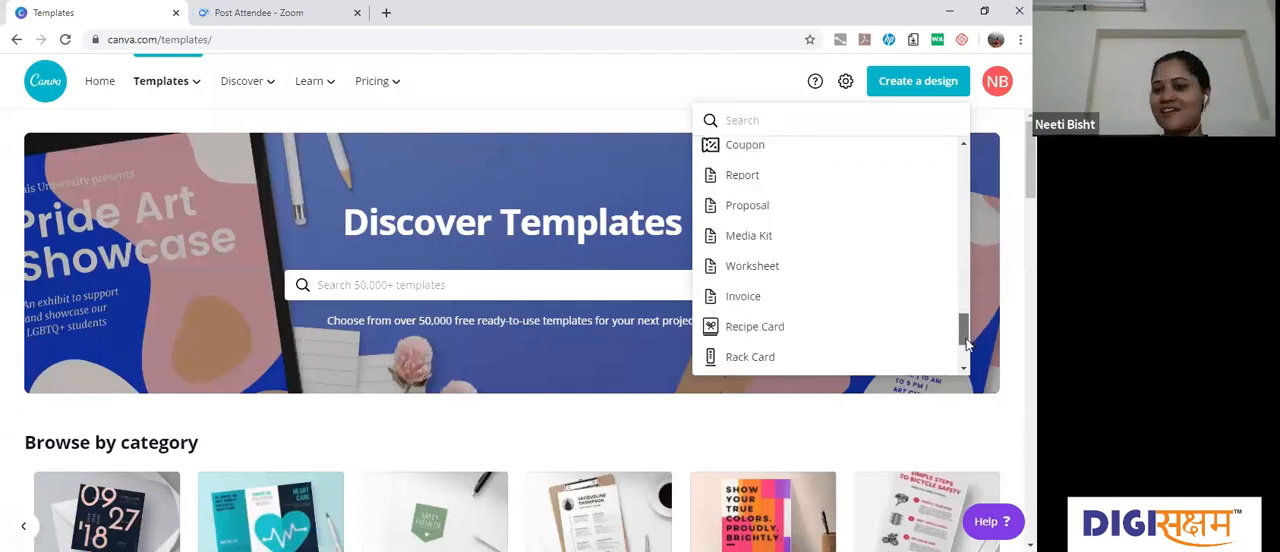
scroll(966, 348, down, 2)
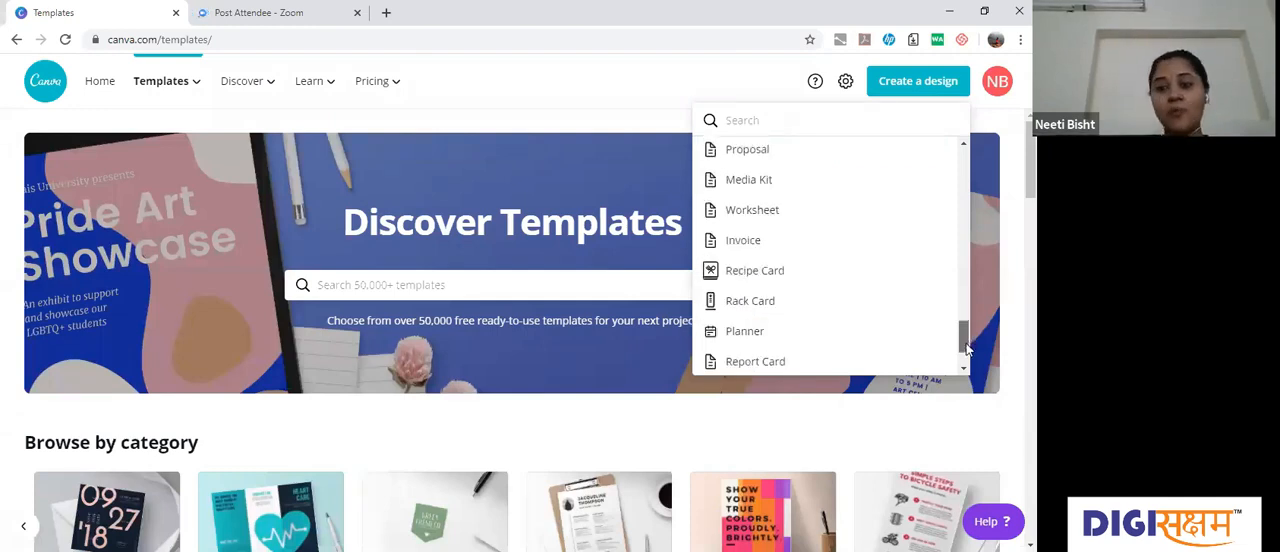
Step: Create a new blank design with custom dimensions of 1280 × 720 px
scroll(962, 282, down, 2)
scroll(966, 163, up, 10)
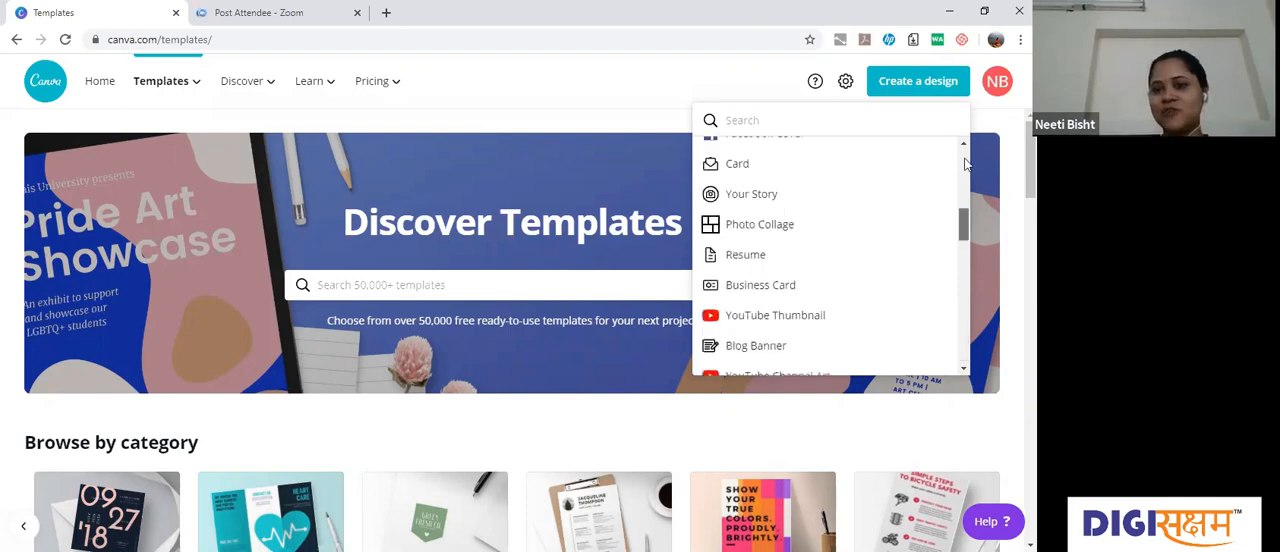
scroll(837, 143, up, 5)
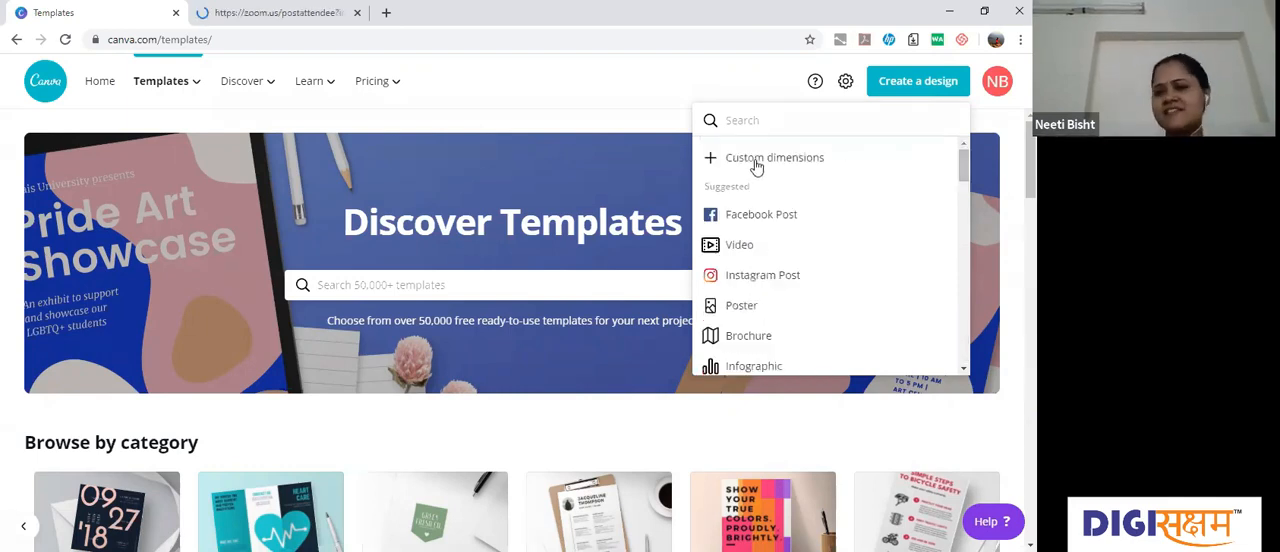
click(757, 160)
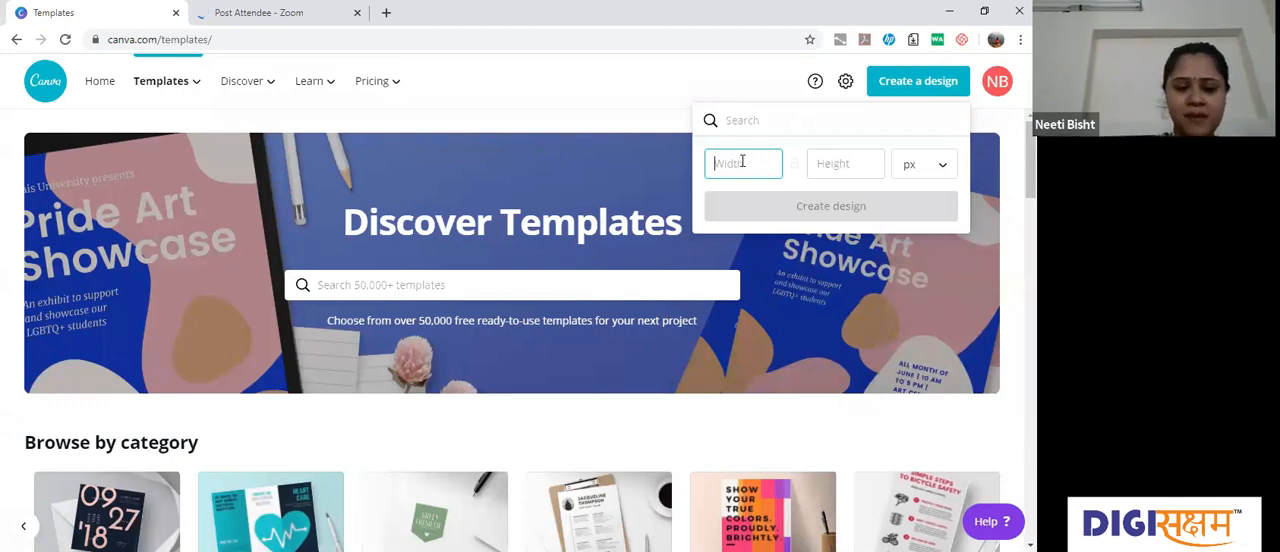
text(1280)
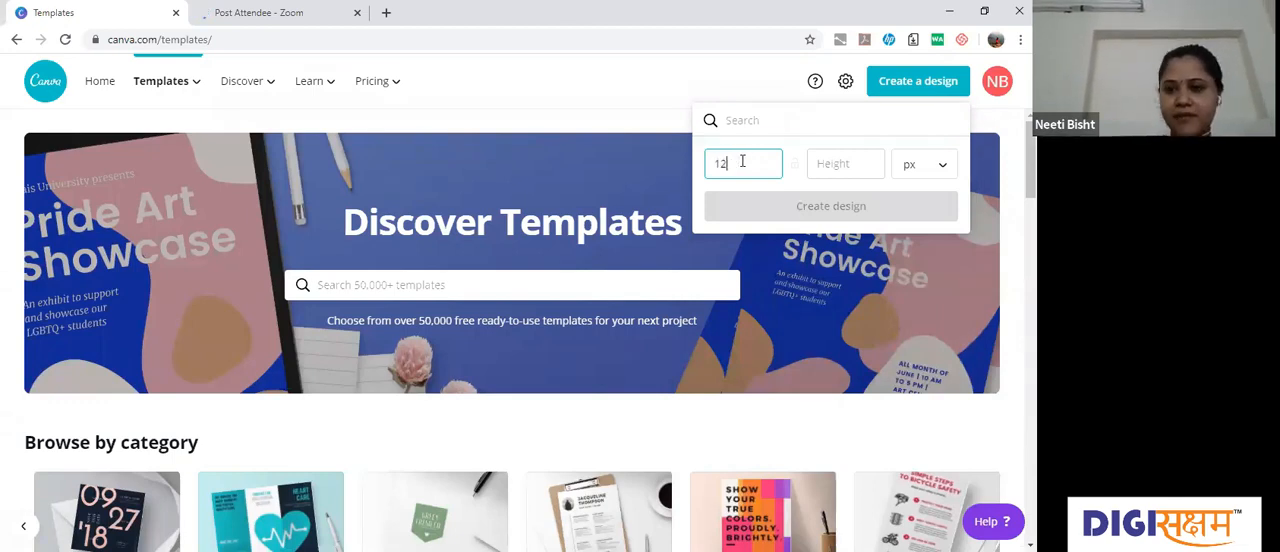
click(838, 167)
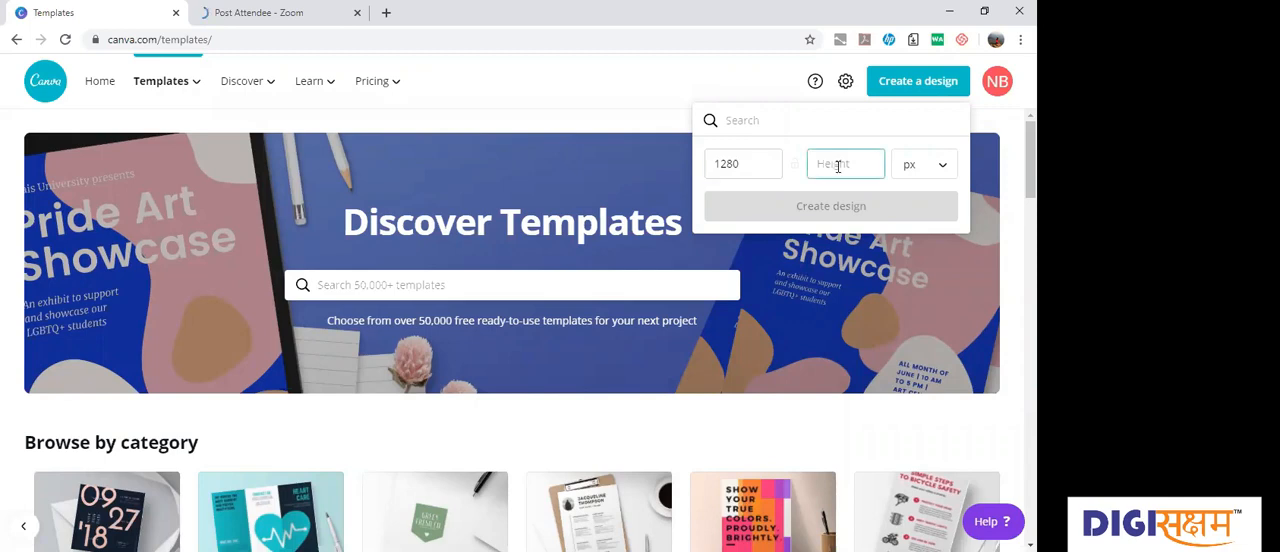
text(720)
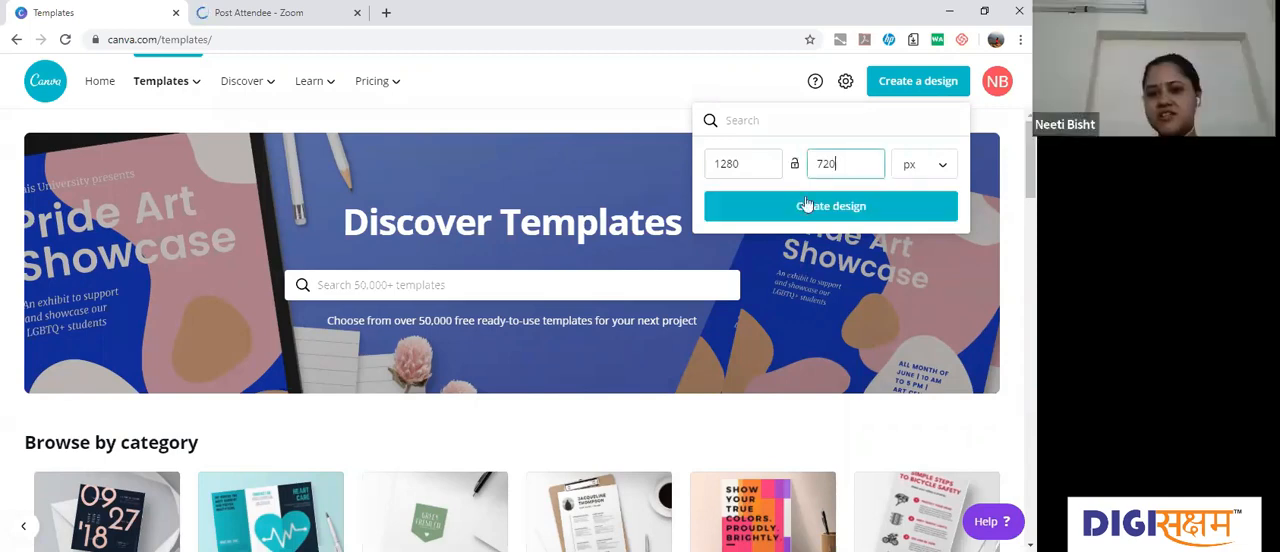
click(811, 205)
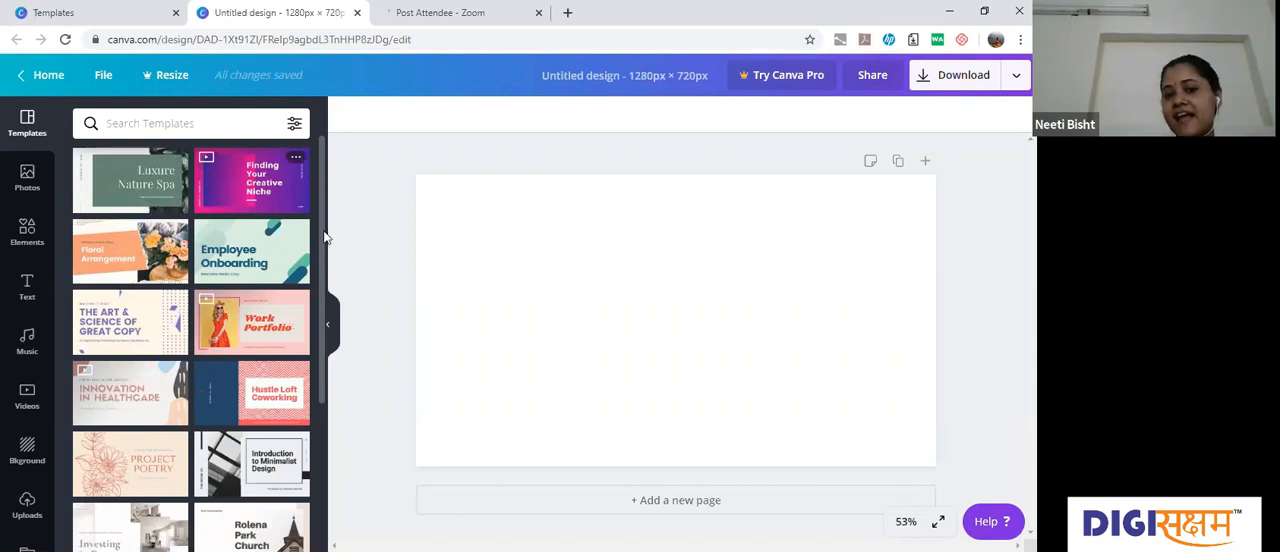
Step: Look through the template thumbnails offered for the blank design, down to the Digital Advertising Approach templates
scroll(322, 286, down, 1)
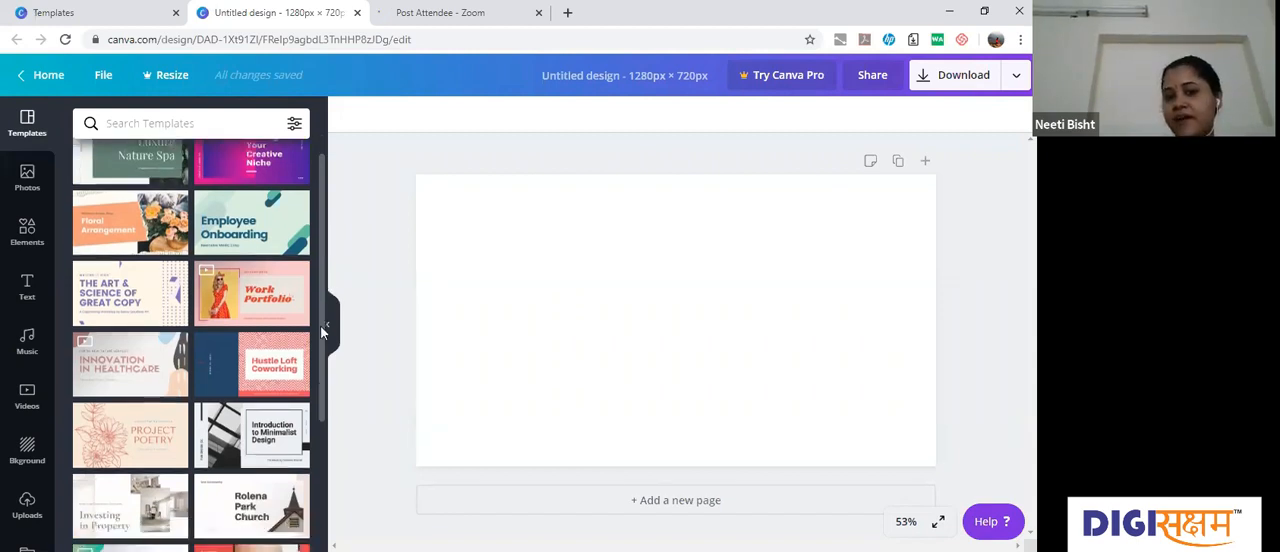
scroll(322, 330, down, 2)
scroll(322, 330, down, 2)
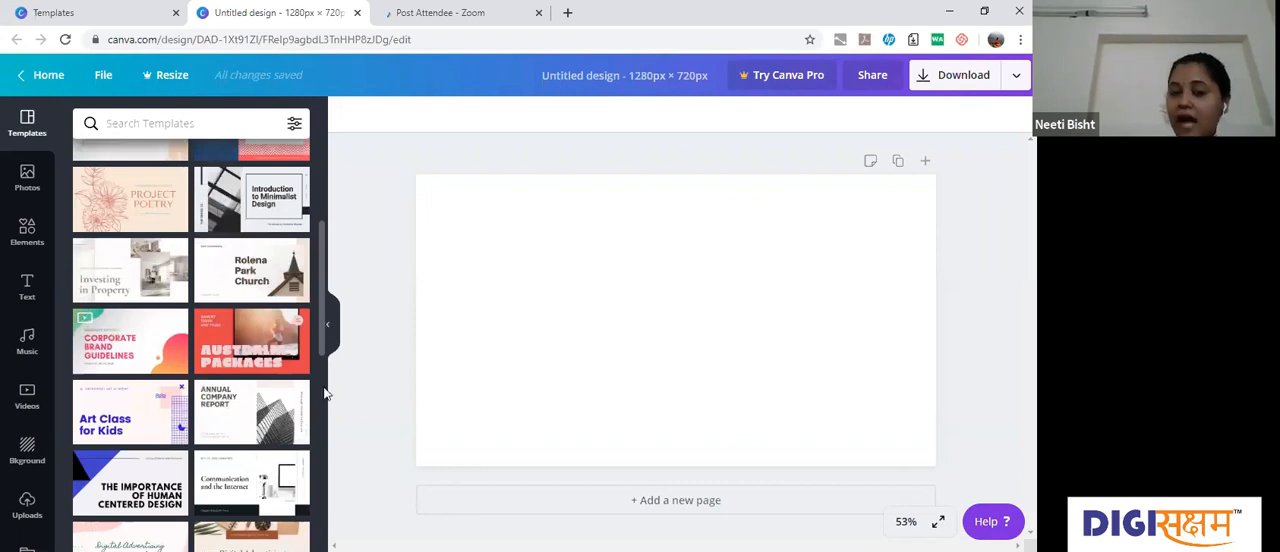
scroll(324, 393, down, 2)
scroll(323, 264, up, 3)
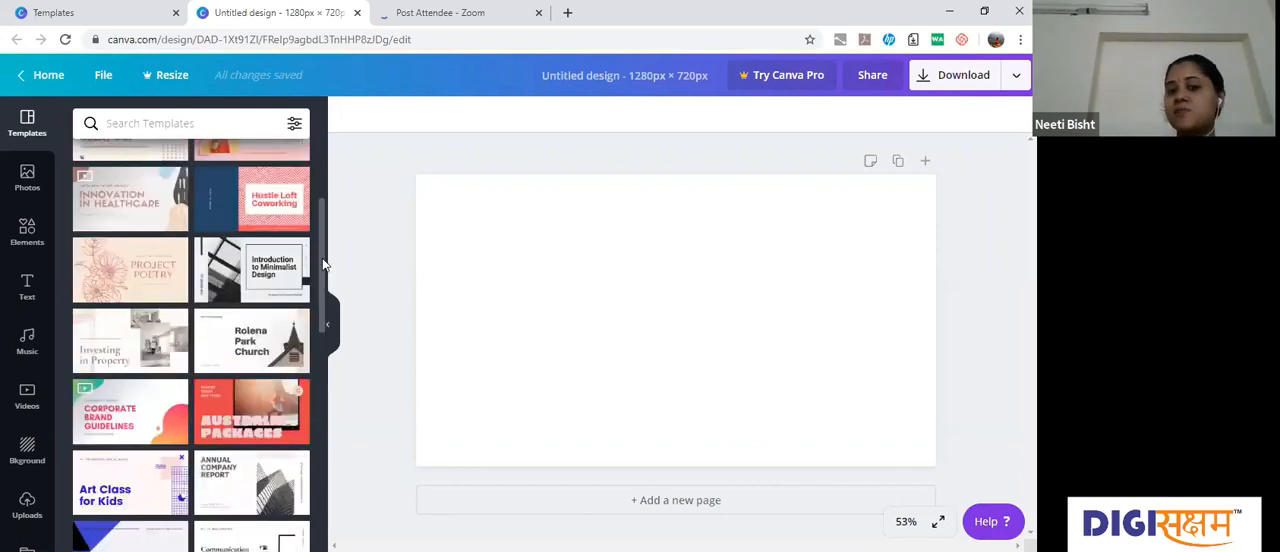
scroll(323, 264, up, 2)
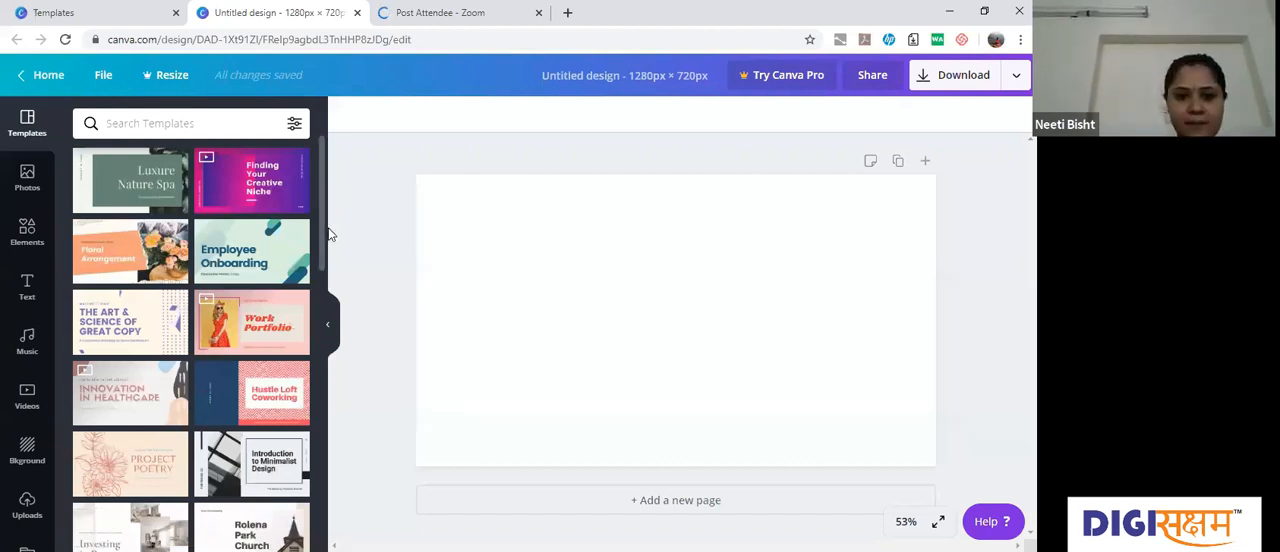
scroll(323, 268, down, 1)
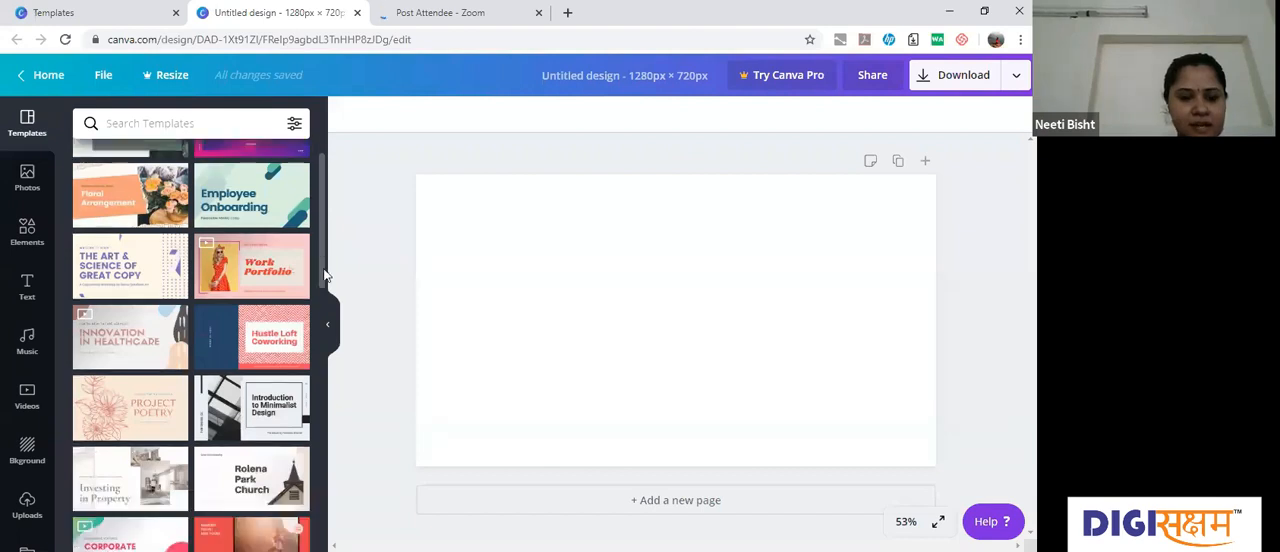
scroll(324, 276, down, 1)
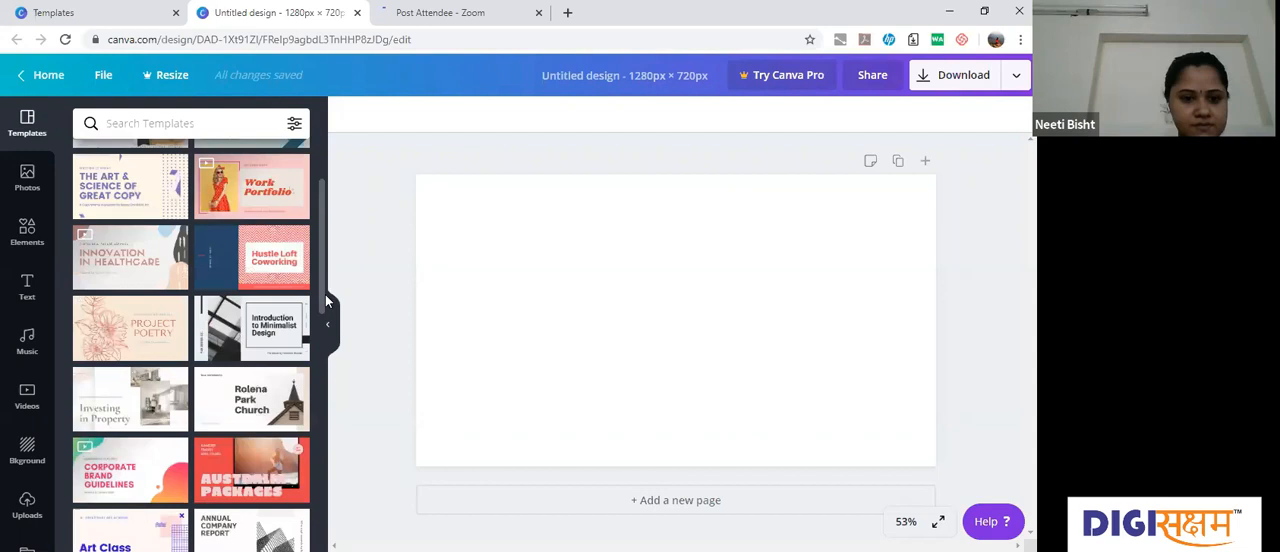
scroll(323, 350, down, 1)
scroll(323, 350, down, 2)
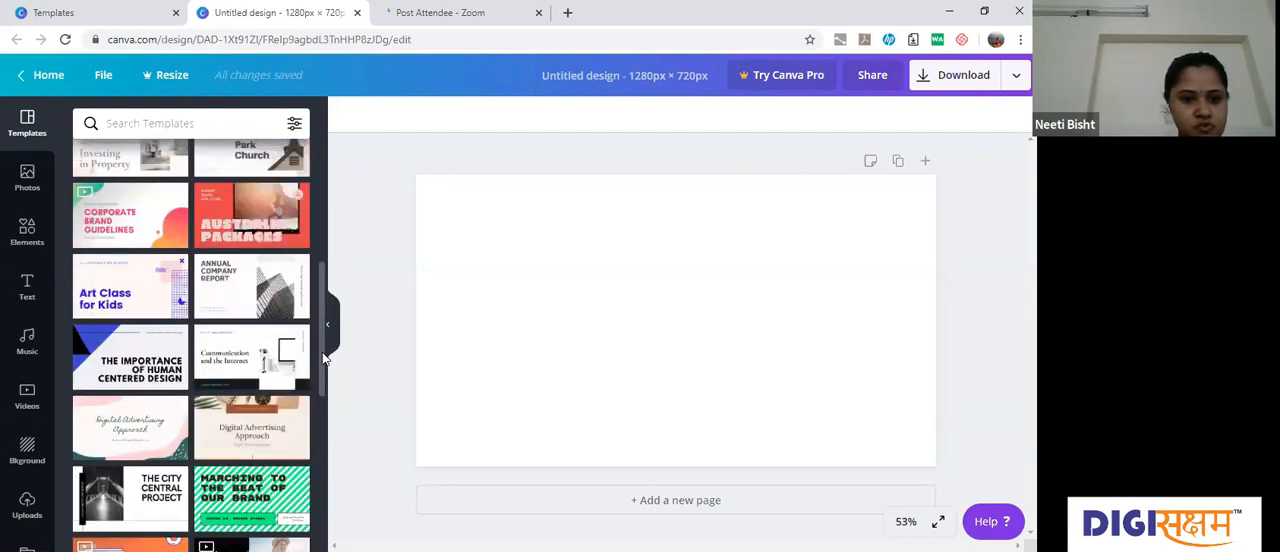
Step: Apply the window photo page of the Pink and Green Art Advertising Presentation template to the blank page
click(118, 440)
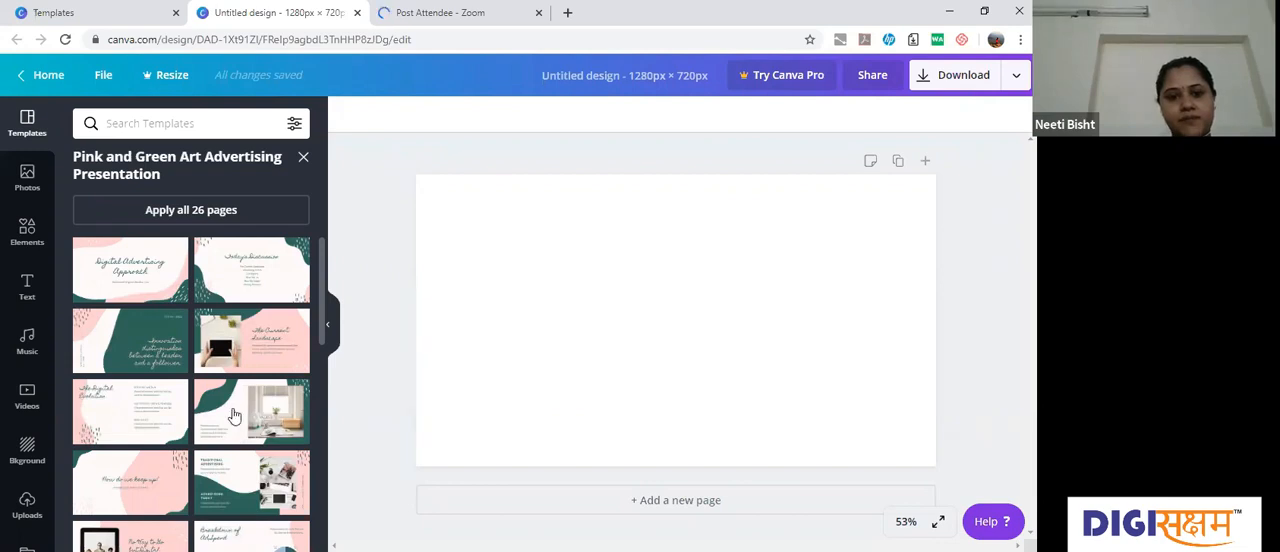
click(228, 417)
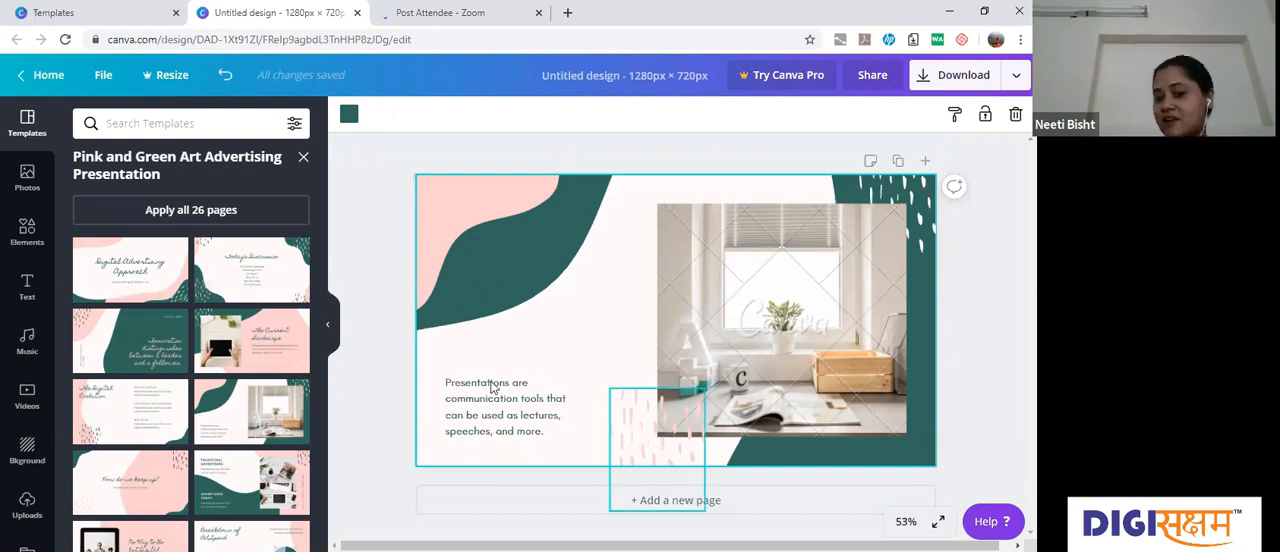
click(506, 248)
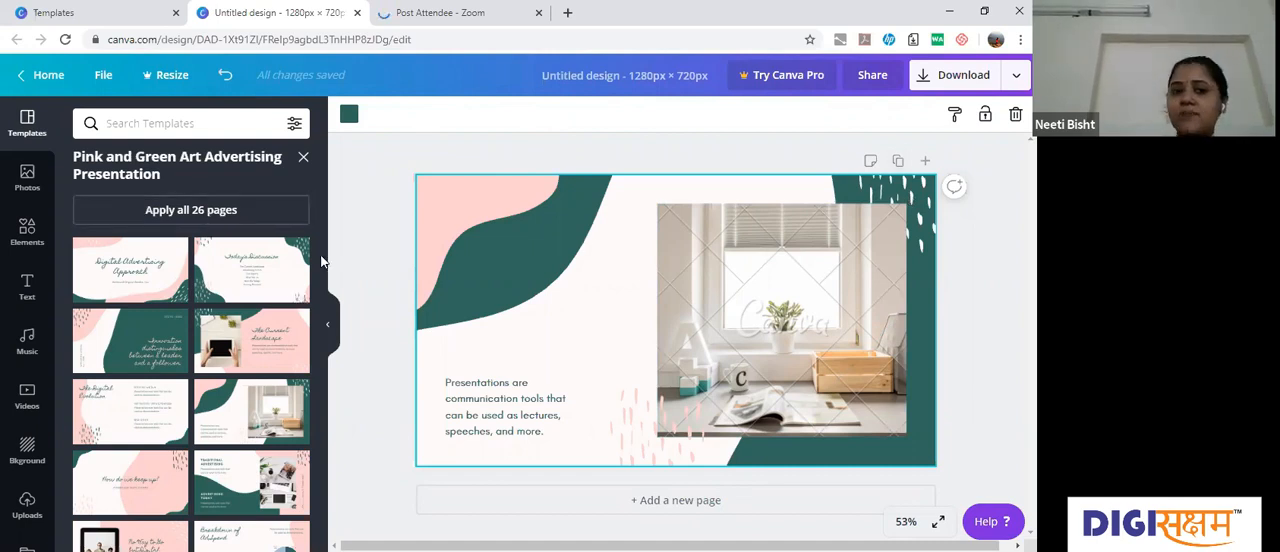
Step: Look over the presentation template's pages, close the set and browse further down the template gallery
scroll(321, 262, down, 1)
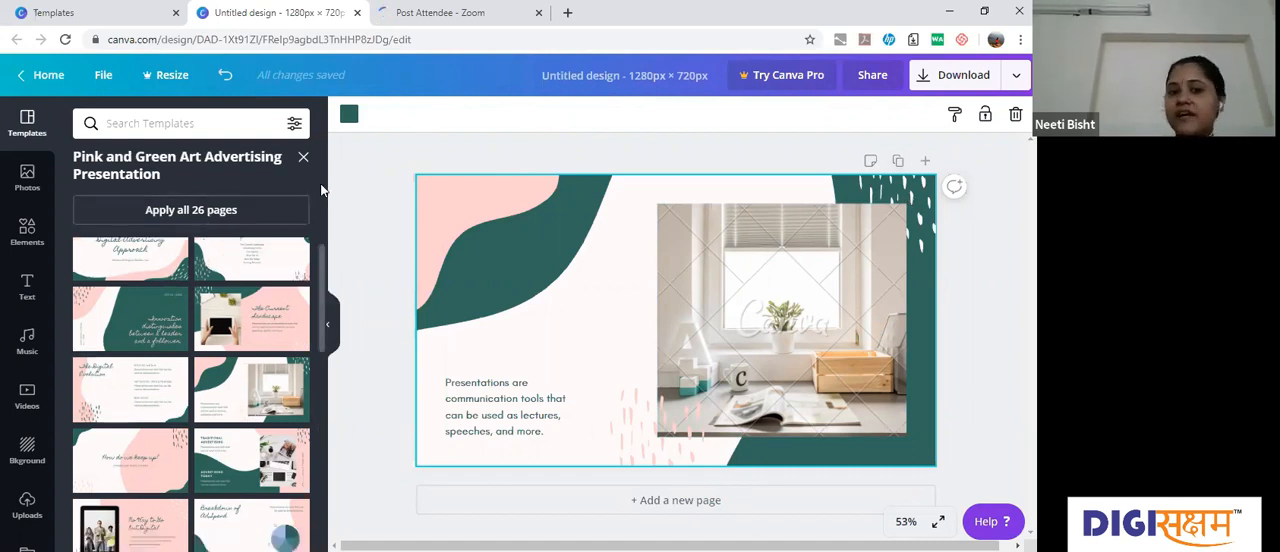
scroll(309, 176, up, 1)
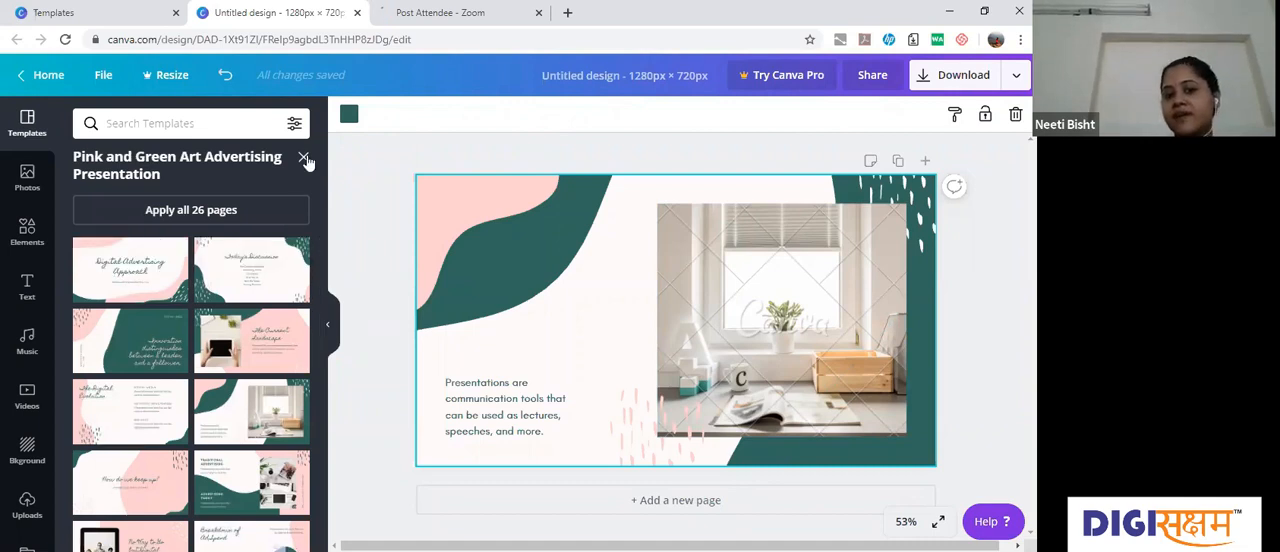
click(304, 159)
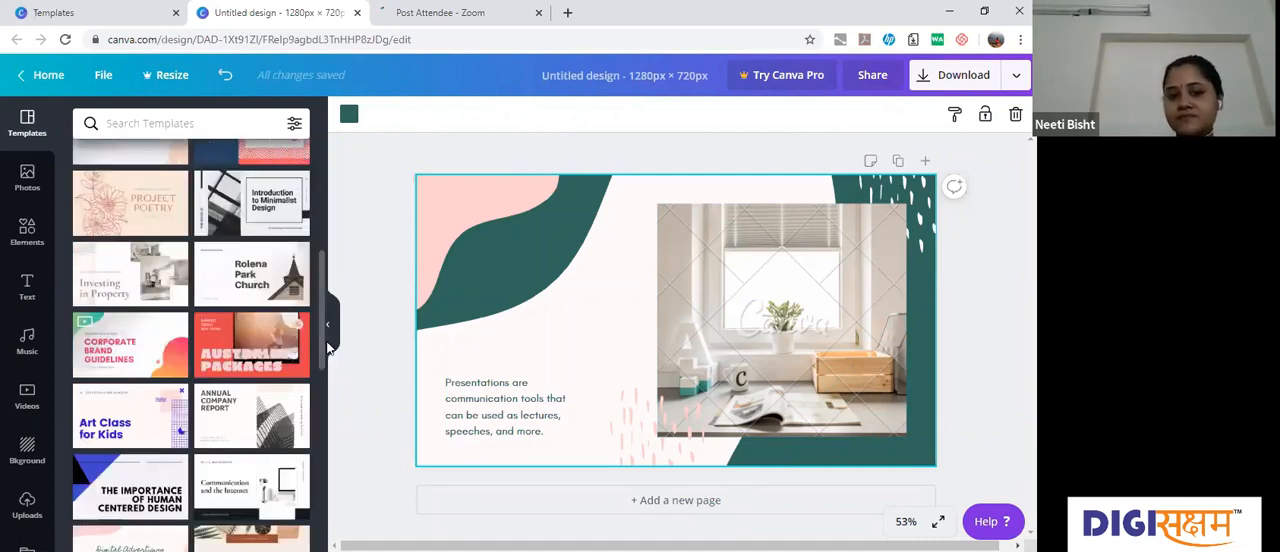
click(322, 468)
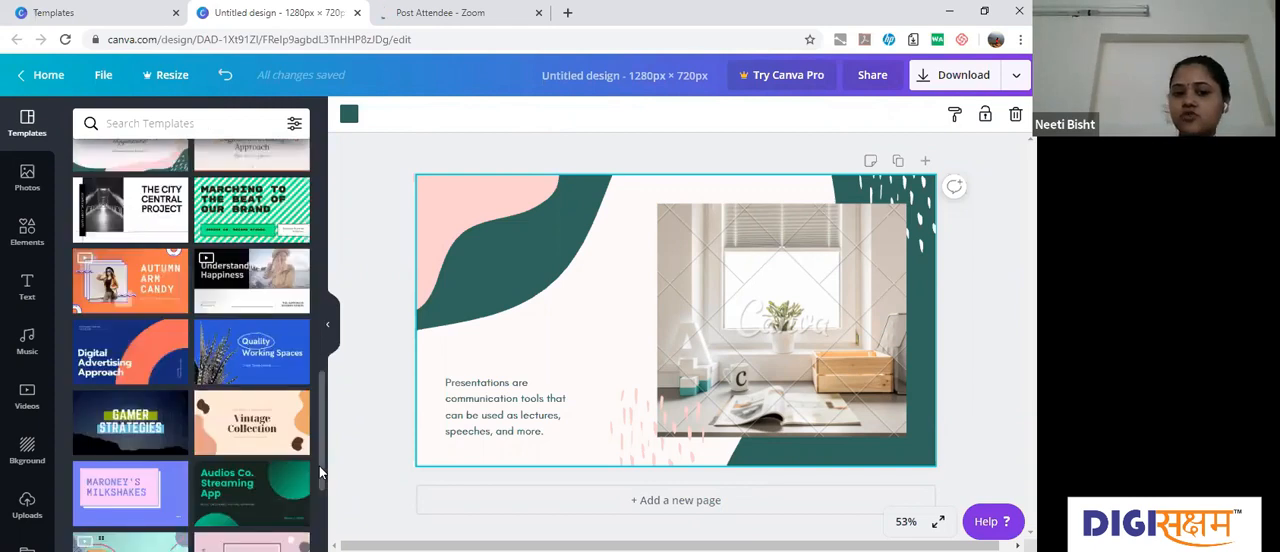
click(322, 458)
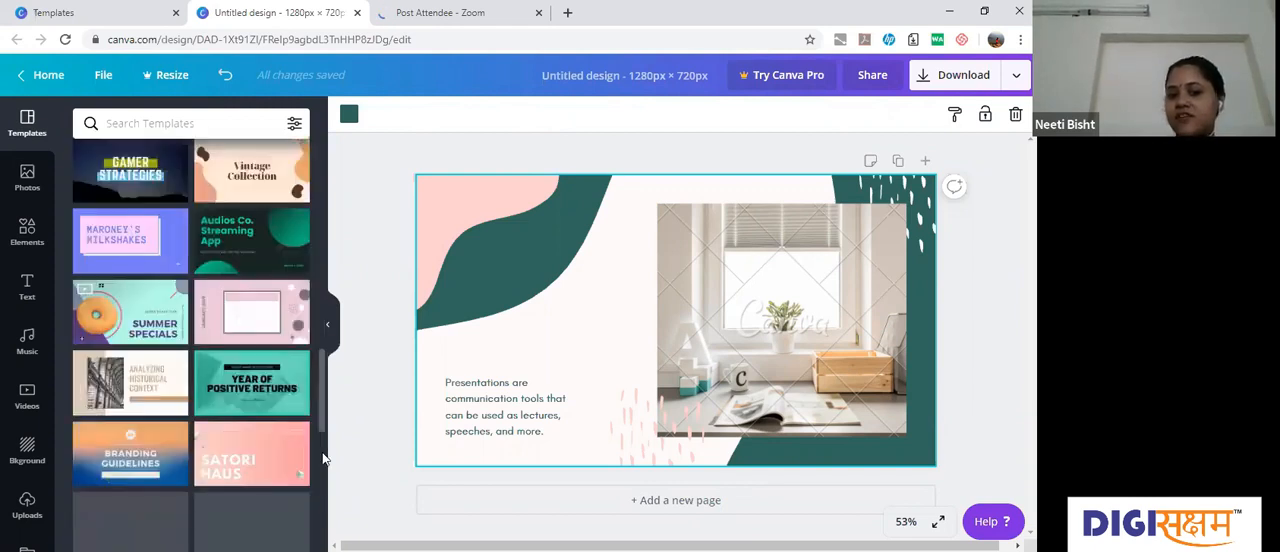
click(322, 458)
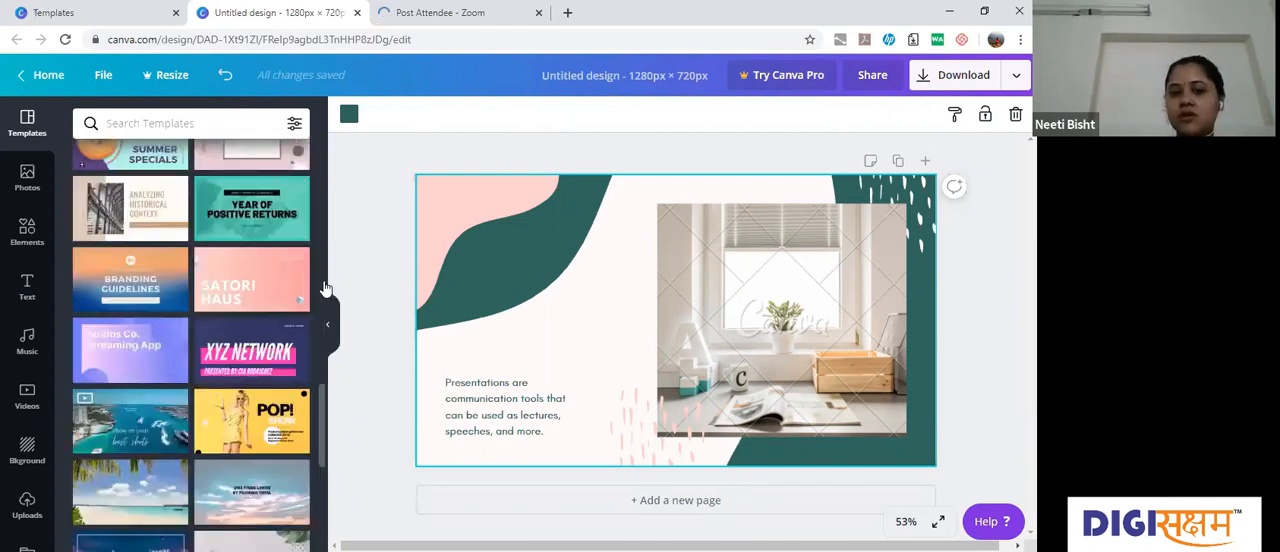
Step: Undo the applied template page
click(321, 281)
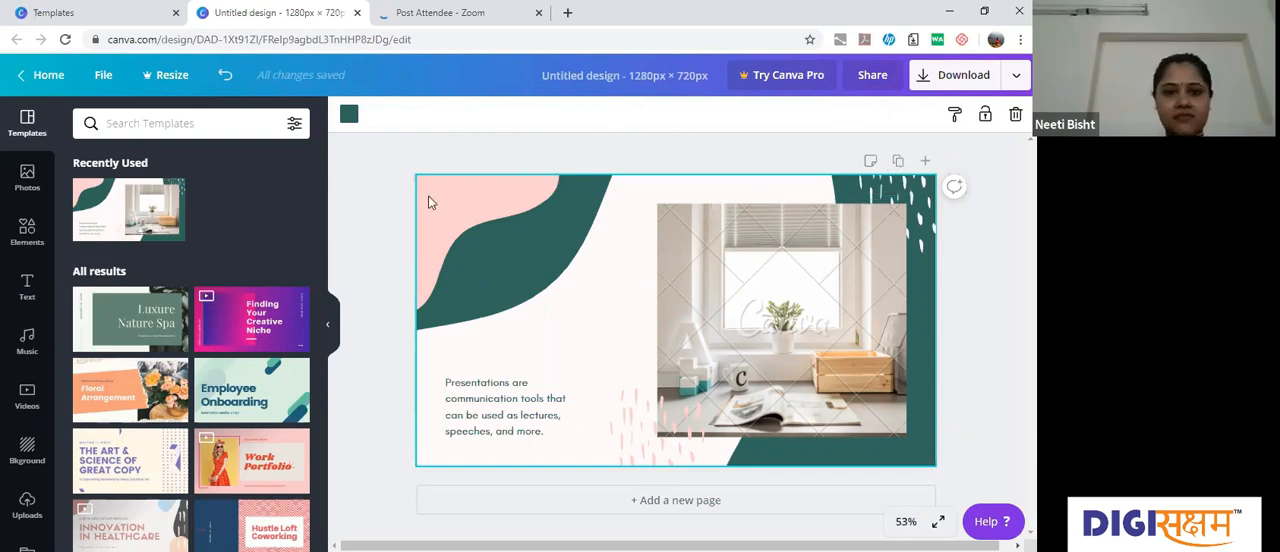
click(227, 76)
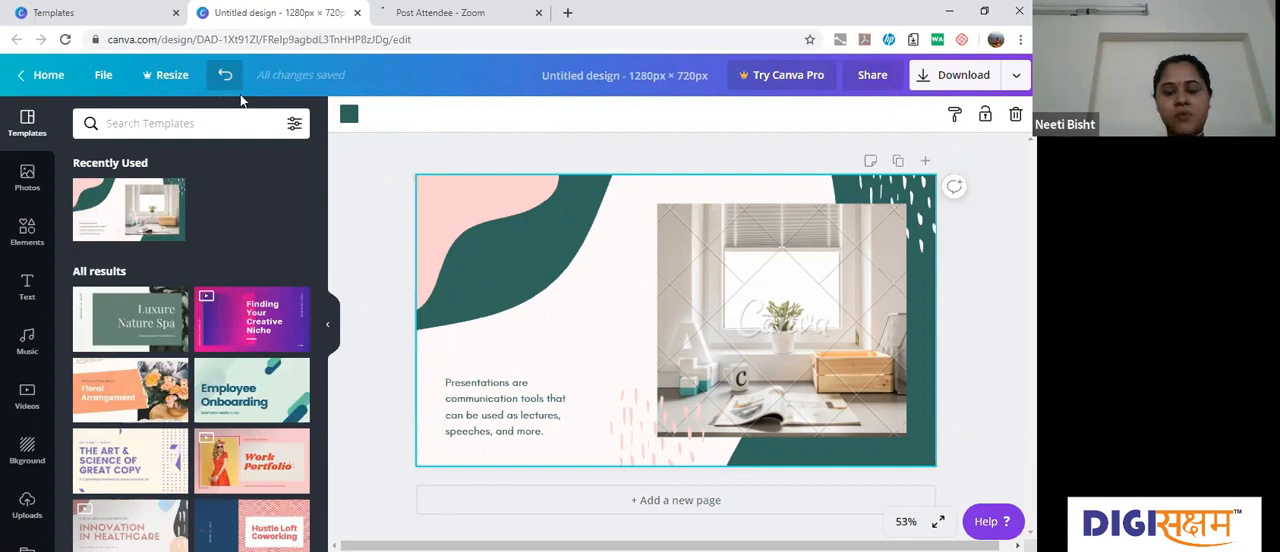
click(225, 80)
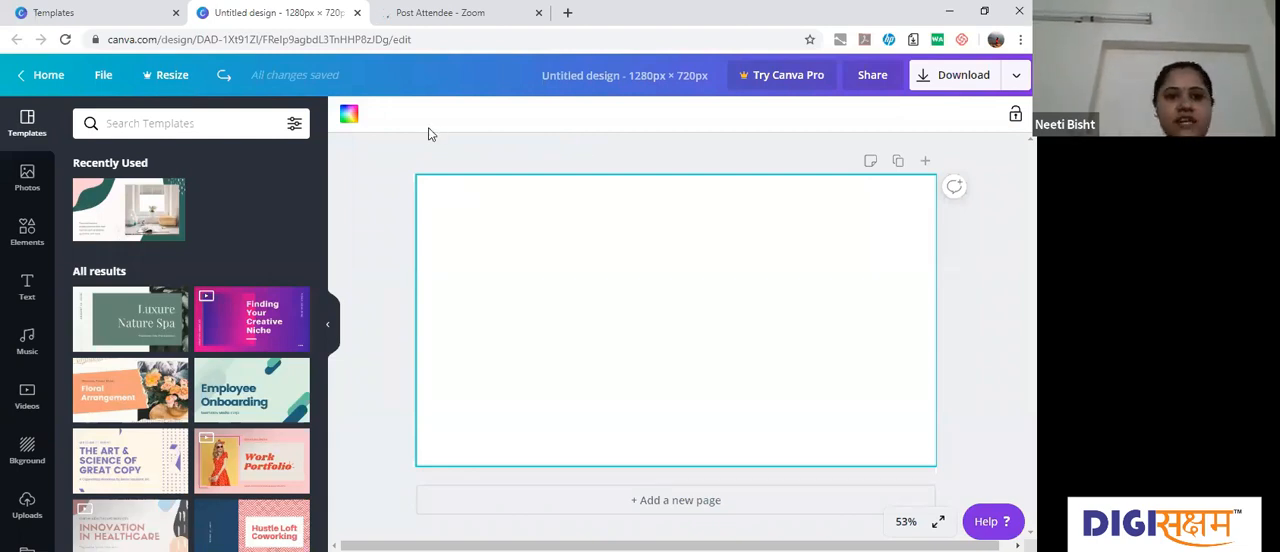
Step: Open the photo library and look through its Trending photos
click(40, 174)
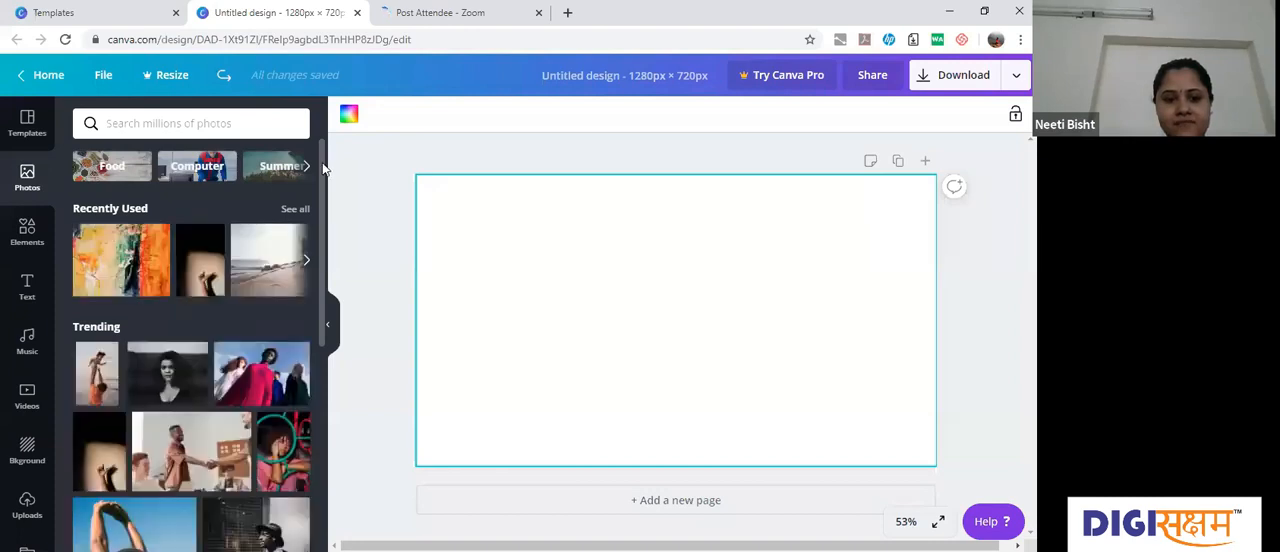
scroll(323, 246, down, 1)
scroll(267, 310, down, 3)
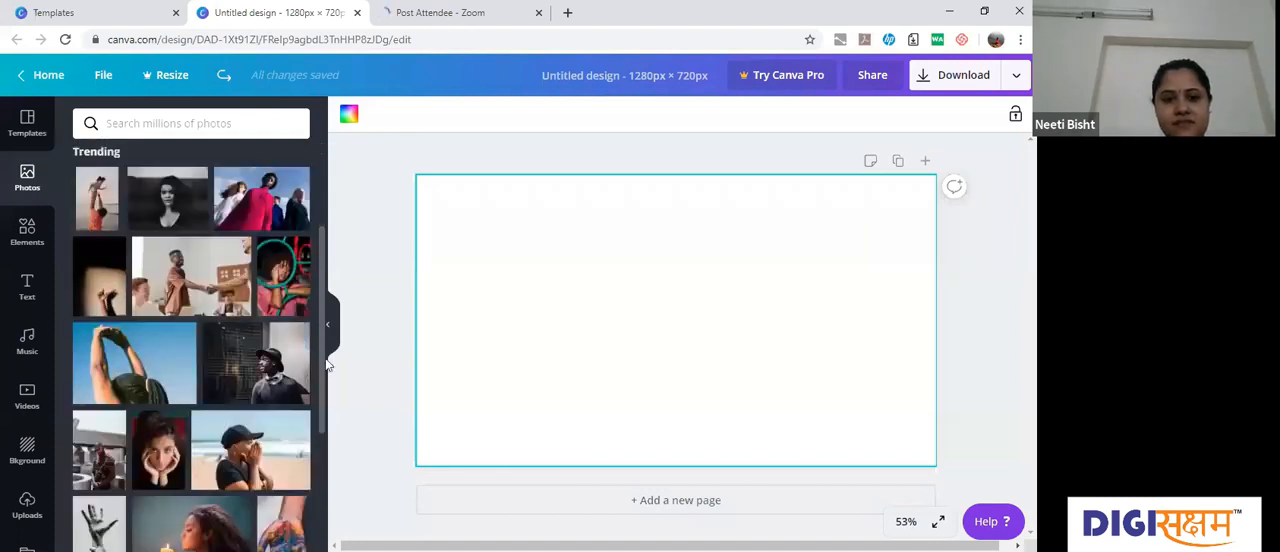
scroll(267, 310, down, 5)
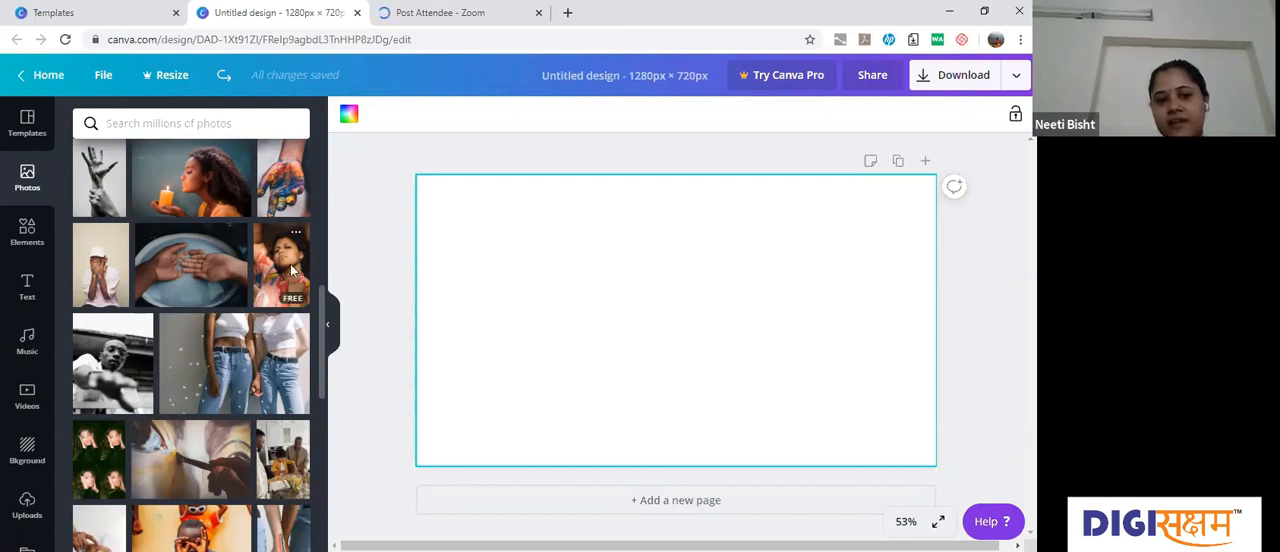
scroll(201, 359, down, 4)
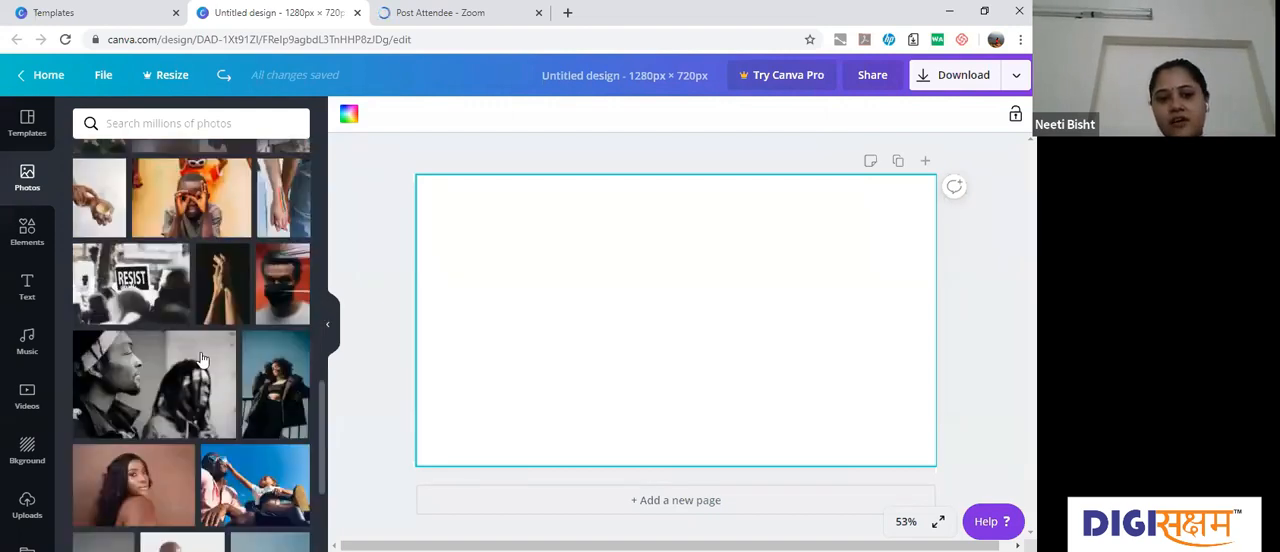
scroll(228, 322, down, 1)
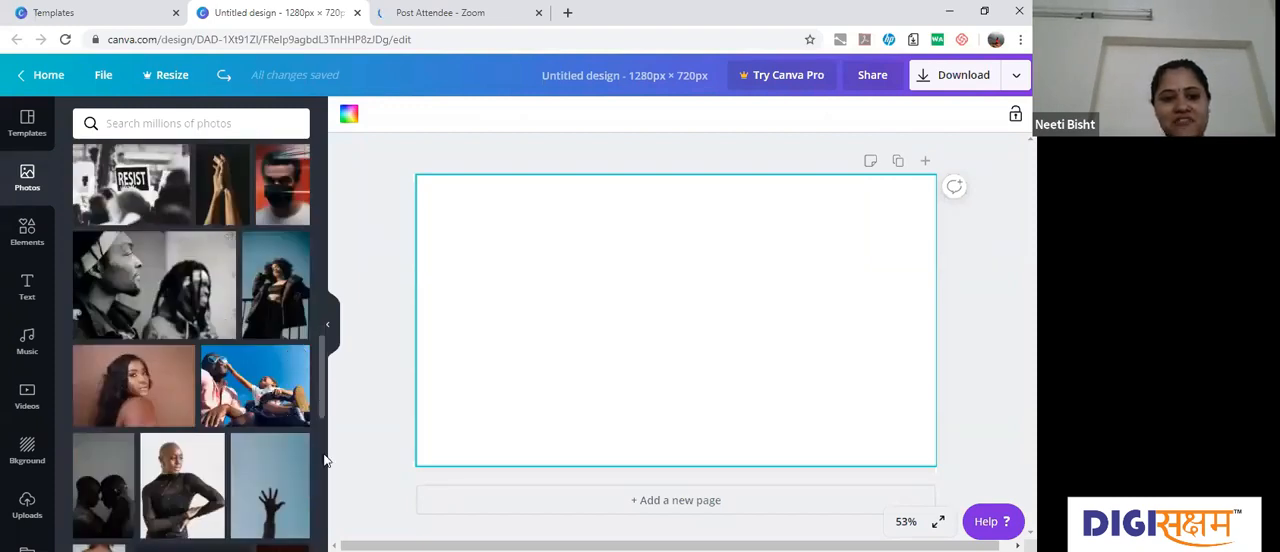
drag(323, 406, 324, 498)
scroll(163, 331, down, 1)
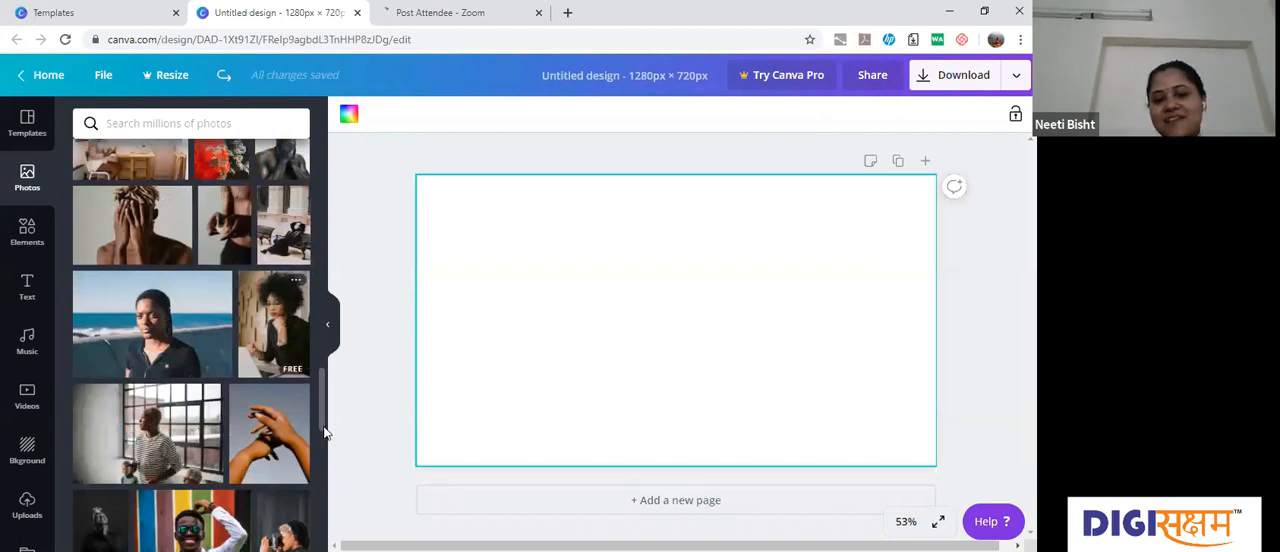
scroll(329, 447, down, 1)
drag(323, 299, 326, 150)
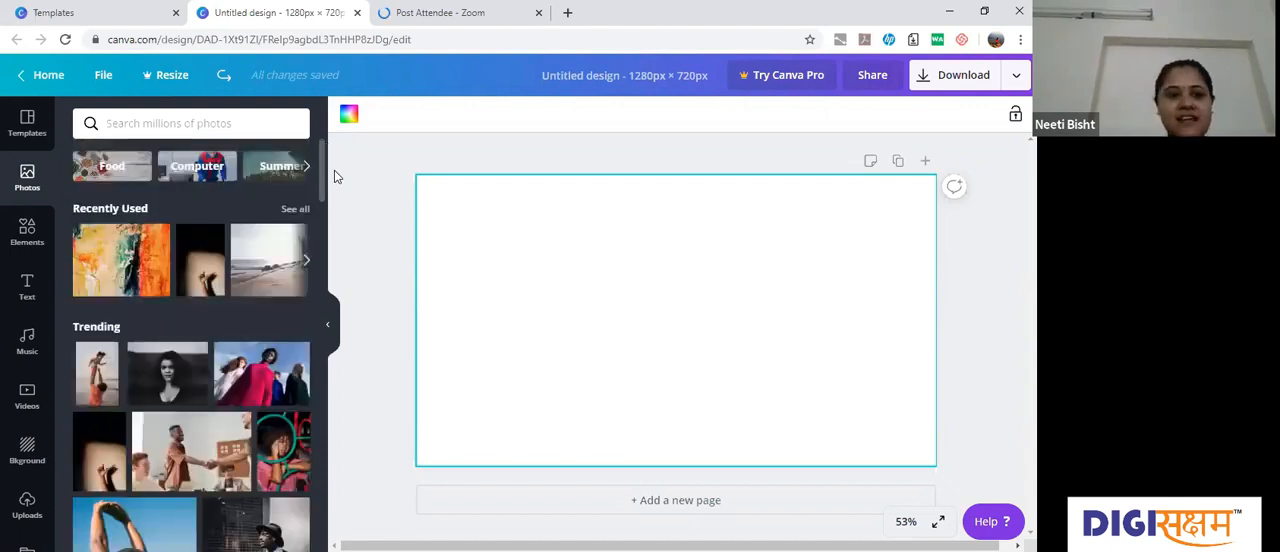
Step: Add the recently used photo of a figure balancing by the sea and move it to the page's centre
click(285, 263)
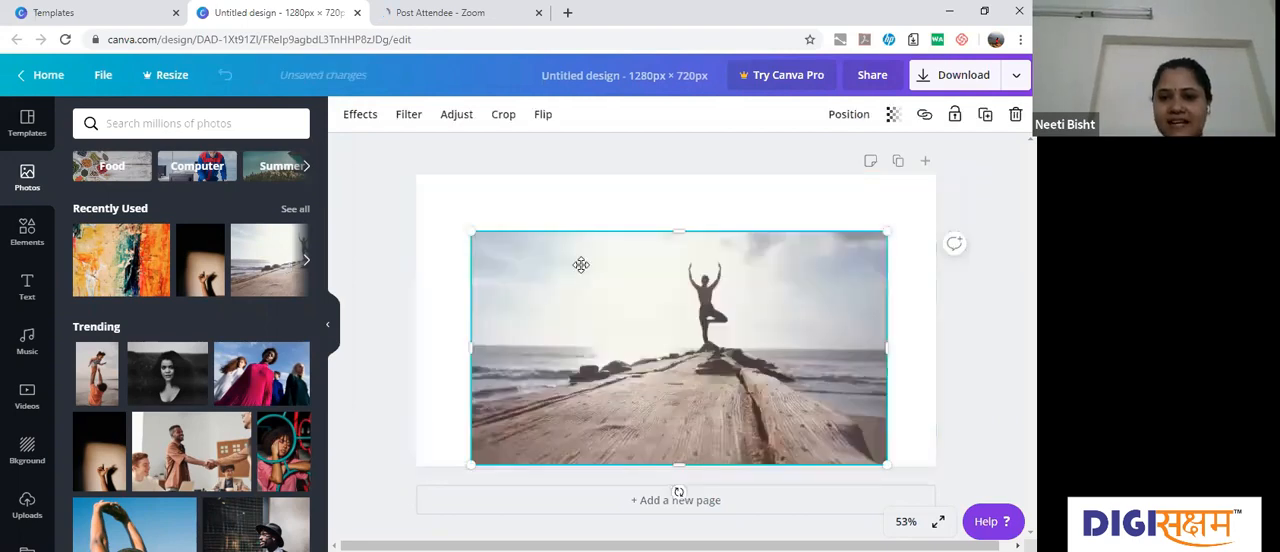
drag(581, 264, 583, 271)
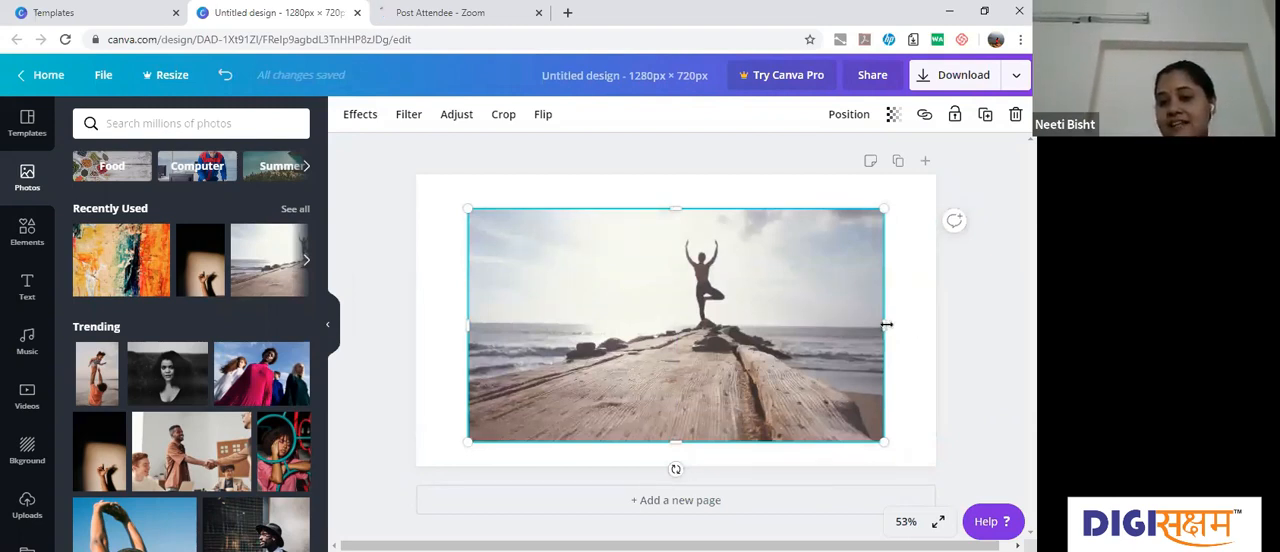
Step: Resize the seaside photo, align it with the page's upper-right corner and enlarge it to span the full page width
drag(908, 323, 870, 312)
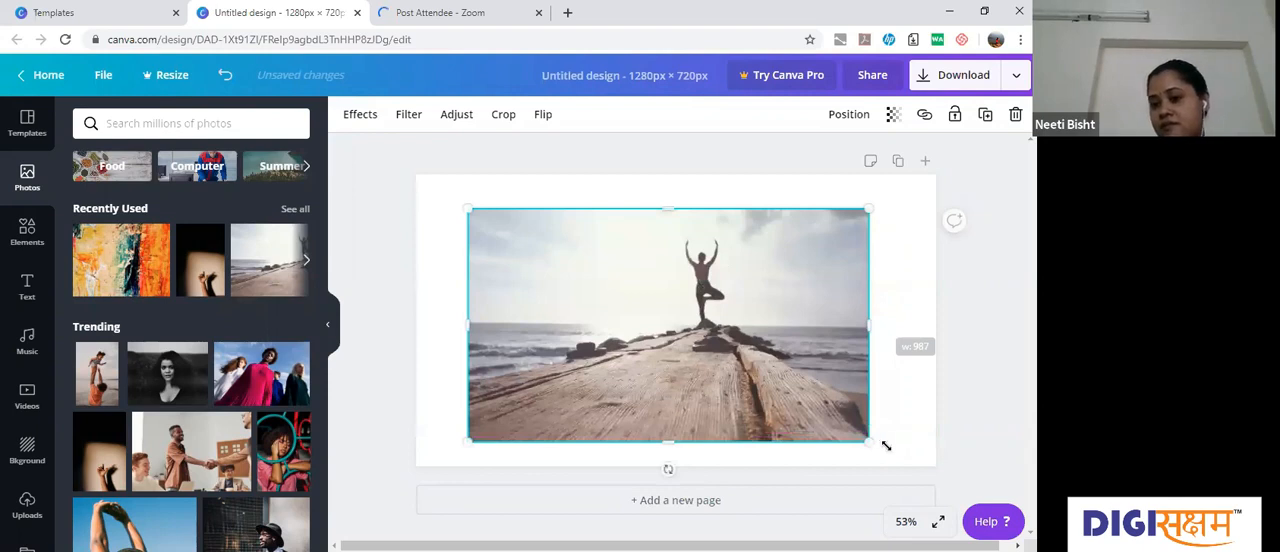
drag(892, 447, 901, 453)
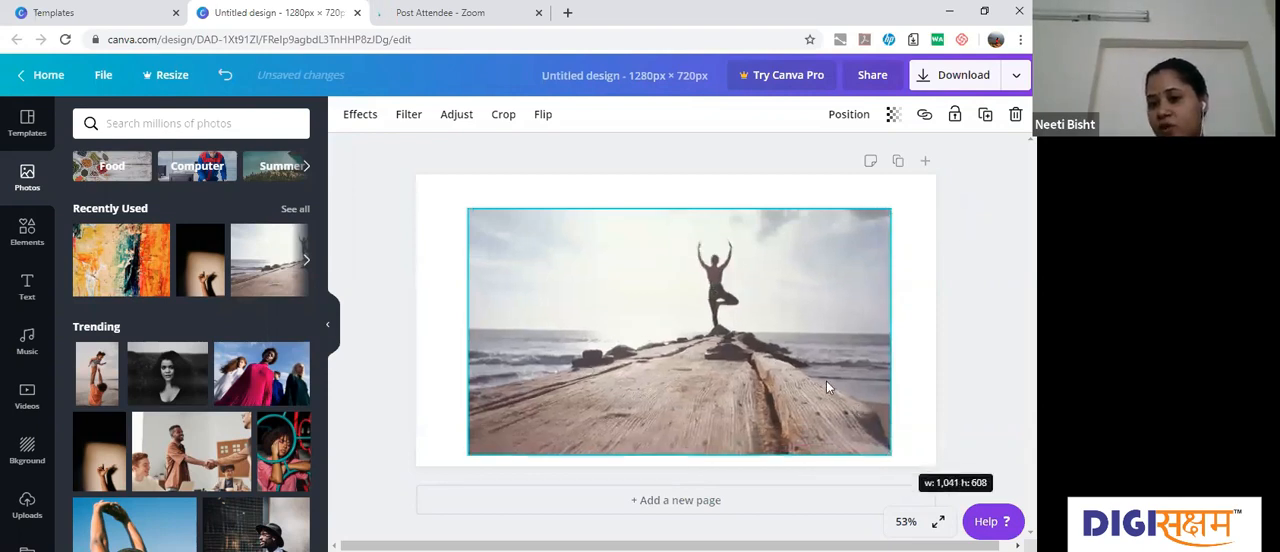
drag(826, 381, 898, 336)
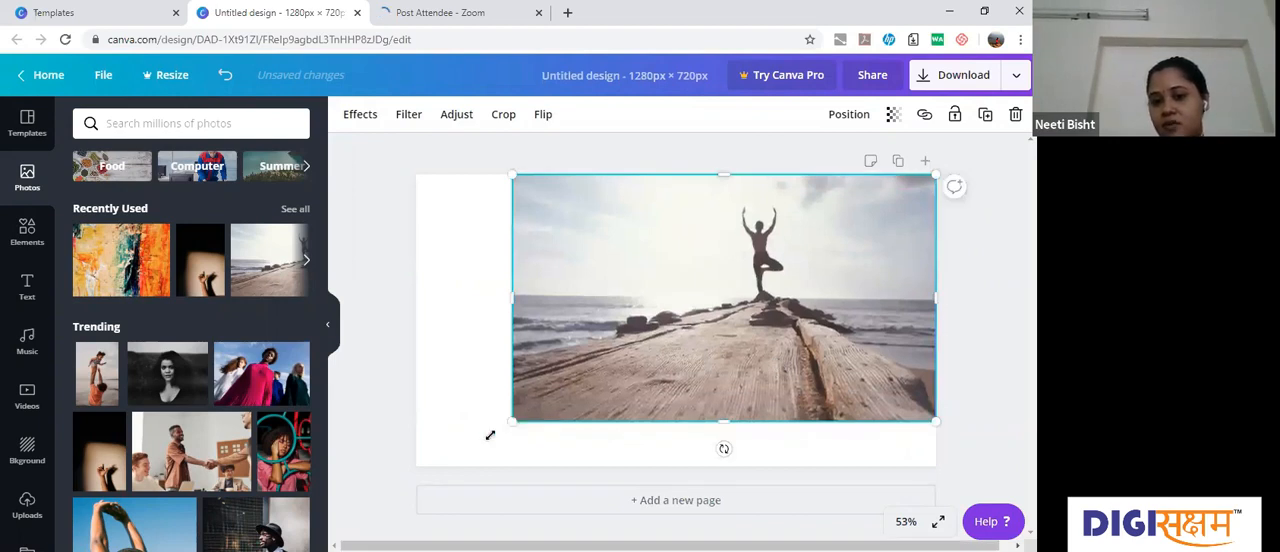
drag(456, 450, 415, 477)
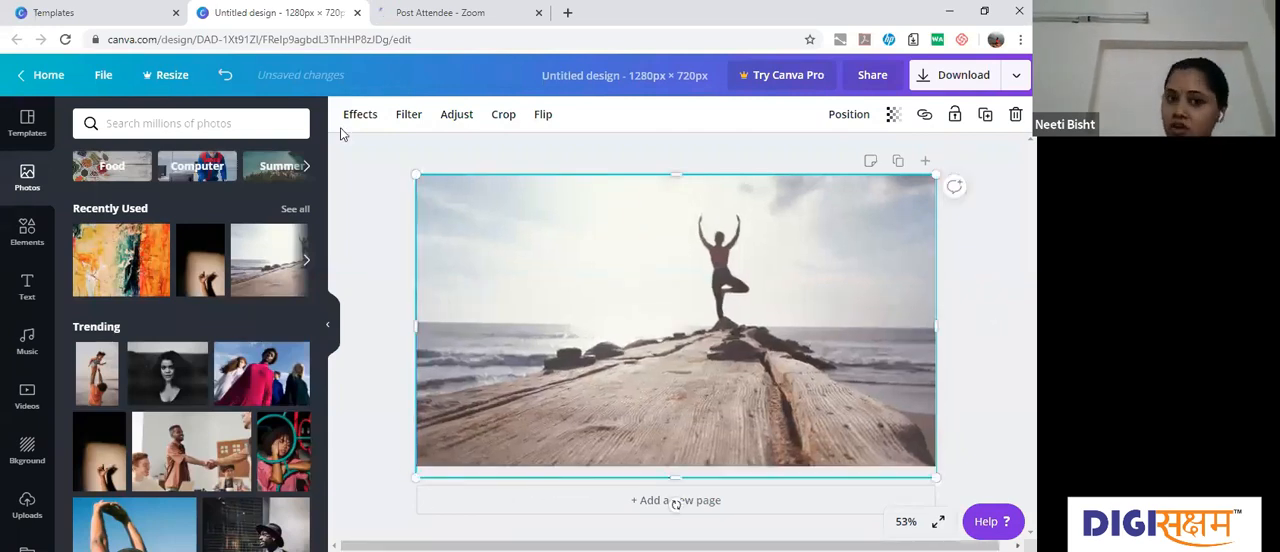
Step: Shrink the seaside photo to about 835 × 488 px and set it as the page's background
click(193, 81)
click(225, 78)
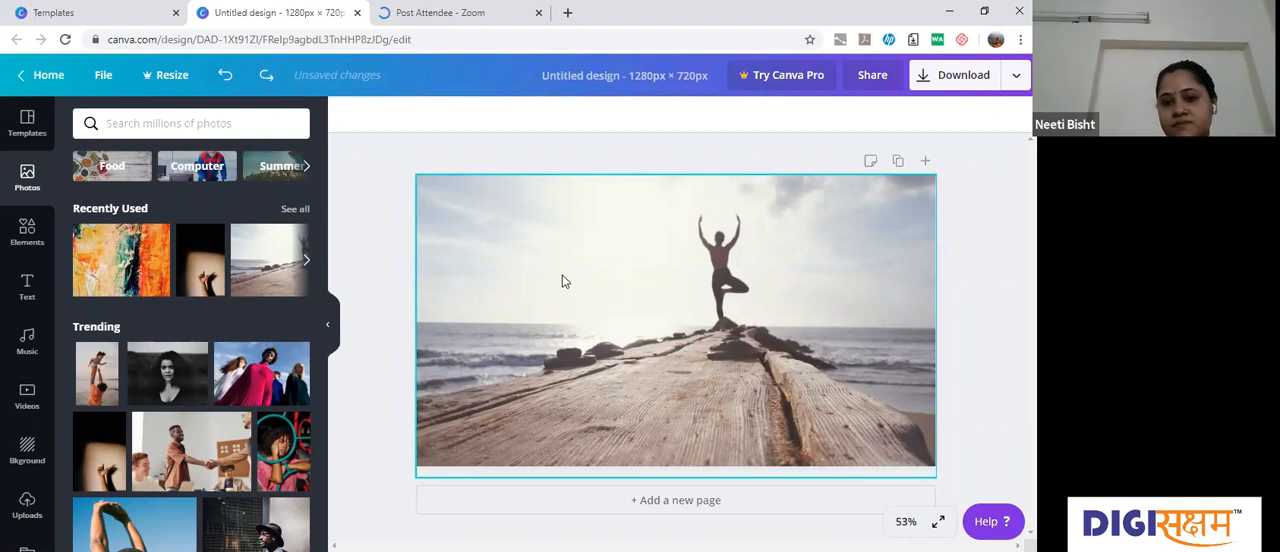
click(480, 449)
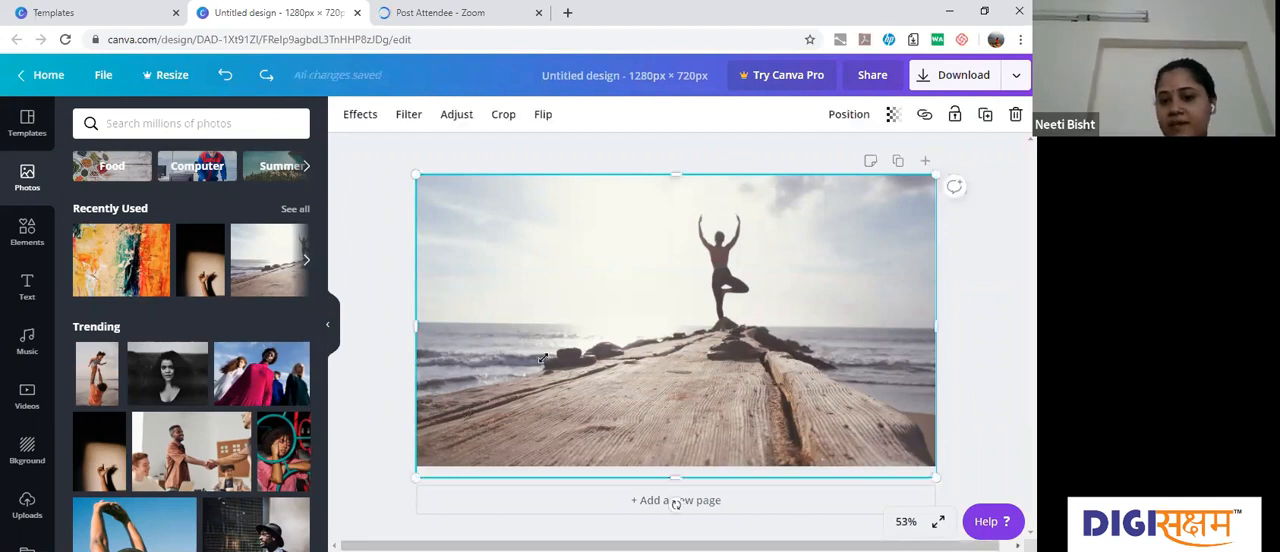
drag(416, 477, 597, 372)
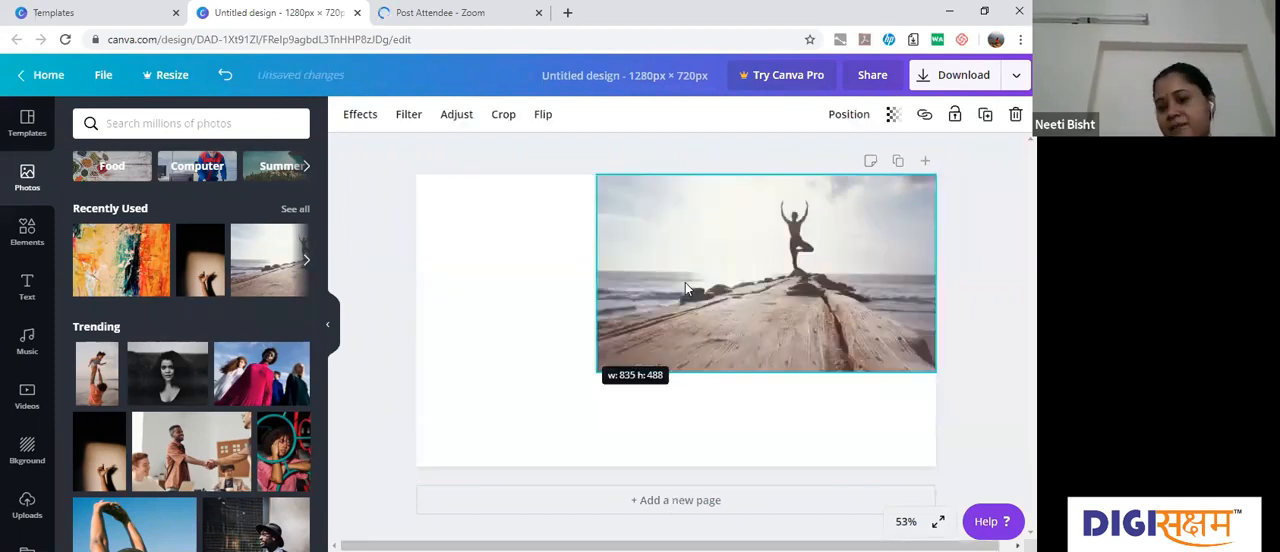
right_click(706, 345)
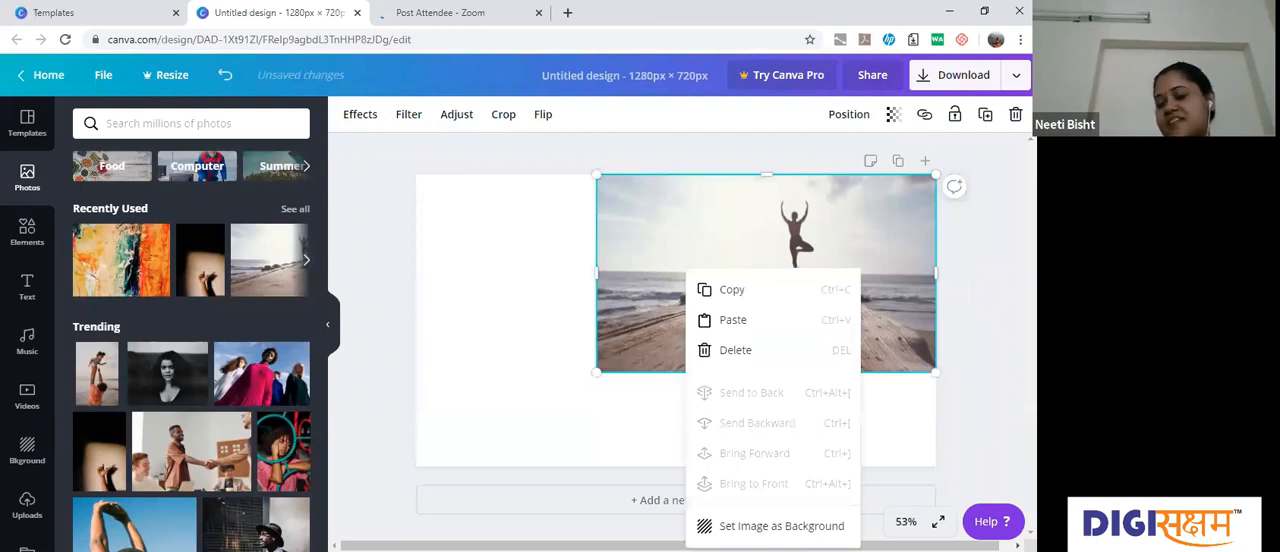
click(781, 525)
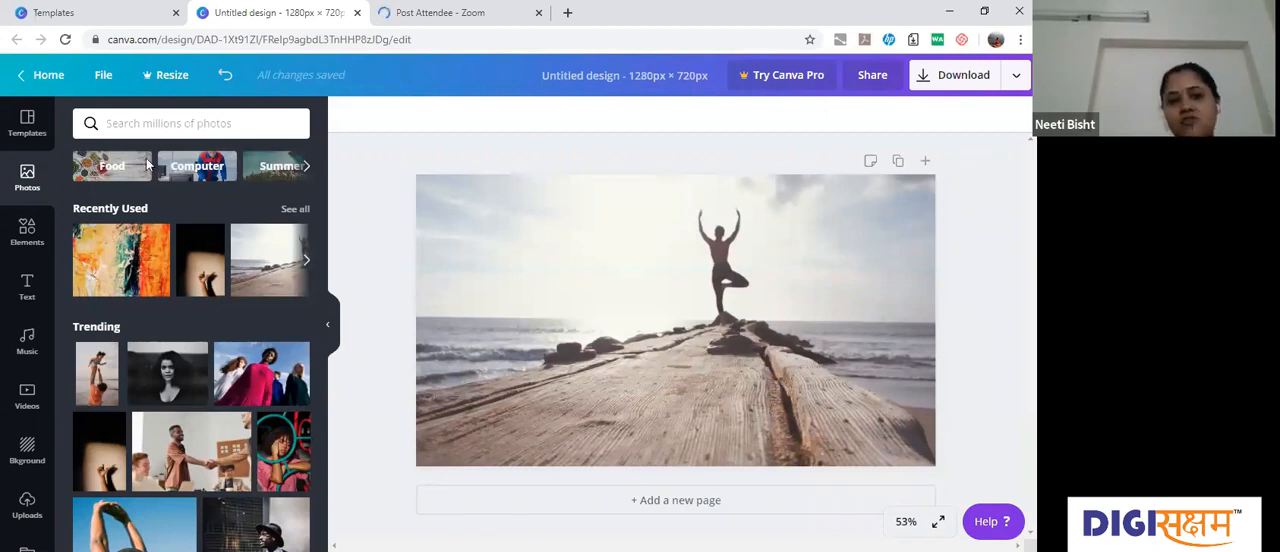
Step: Look through the photo library's themed categories, from Summer and Money to Black and Coffee
click(308, 167)
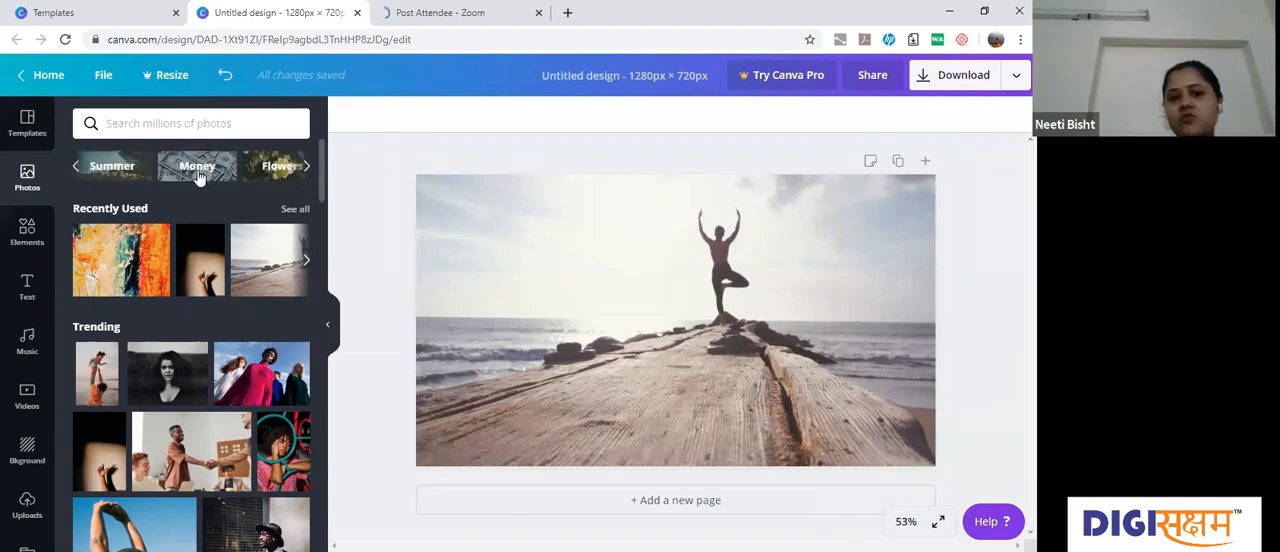
click(307, 168)
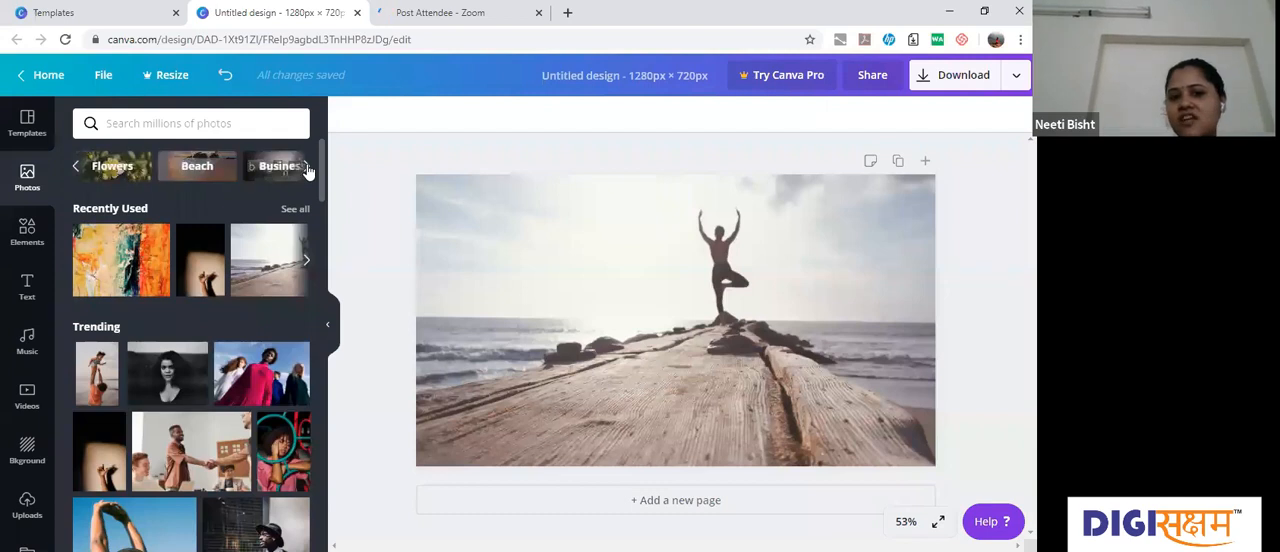
click(307, 168)
click(307, 168)
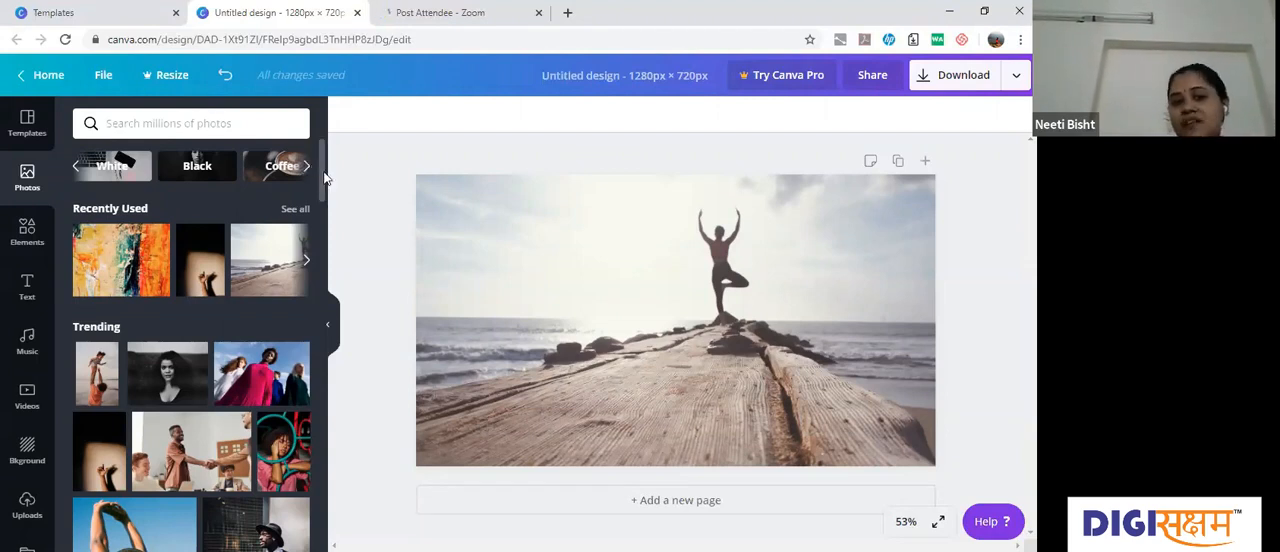
mouse_move(323, 178)
mouse_down()
mouse_move(326, 270)
mouse_move(323, 177)
mouse_up()
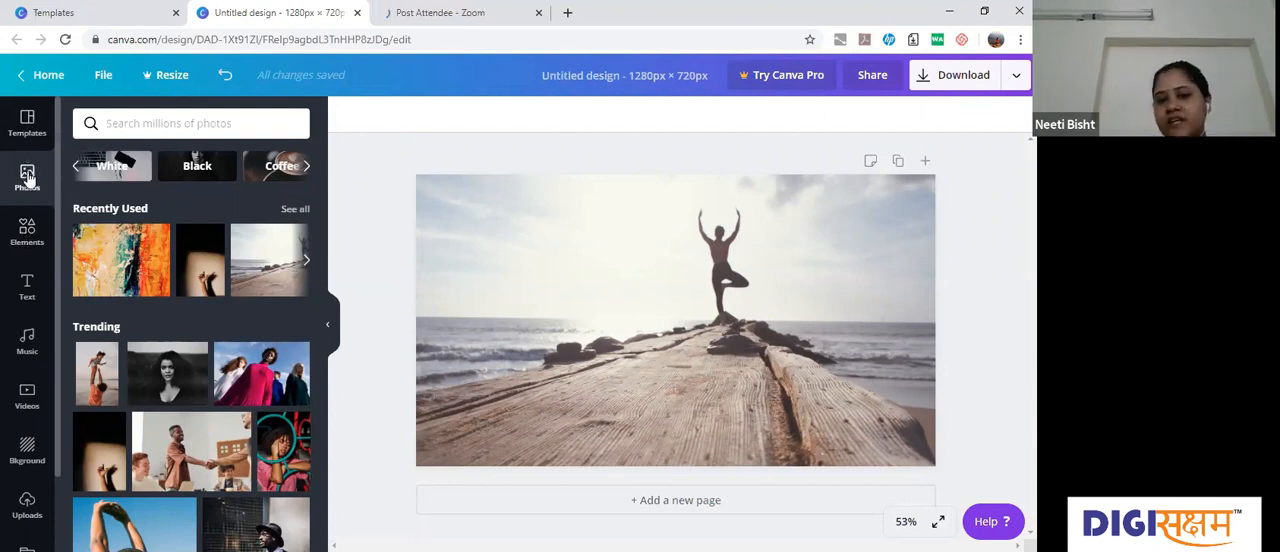
Step: Open the elements library and look through its categories, from grids, shapes, frames, stickers and charts to the illustration collections
click(27, 233)
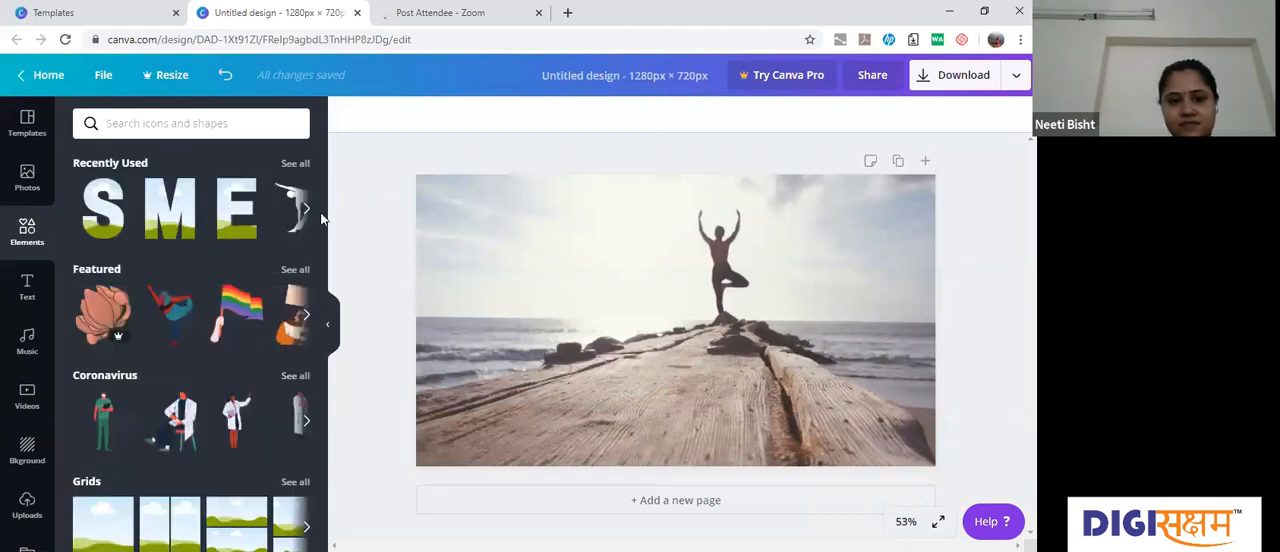
scroll(322, 235, down, 1)
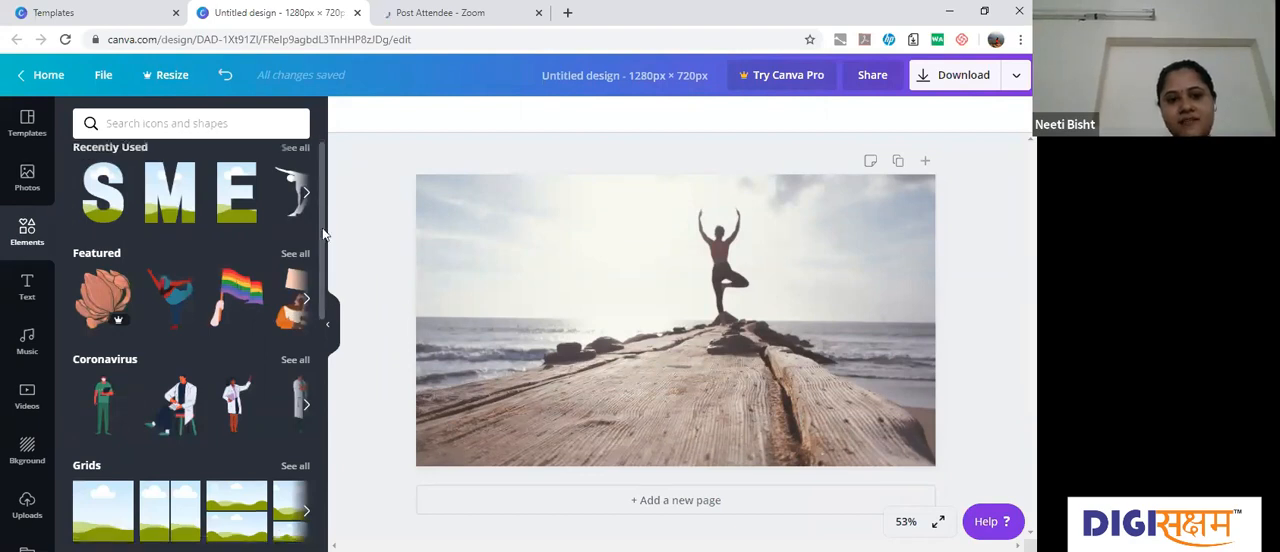
scroll(322, 240, down, 3)
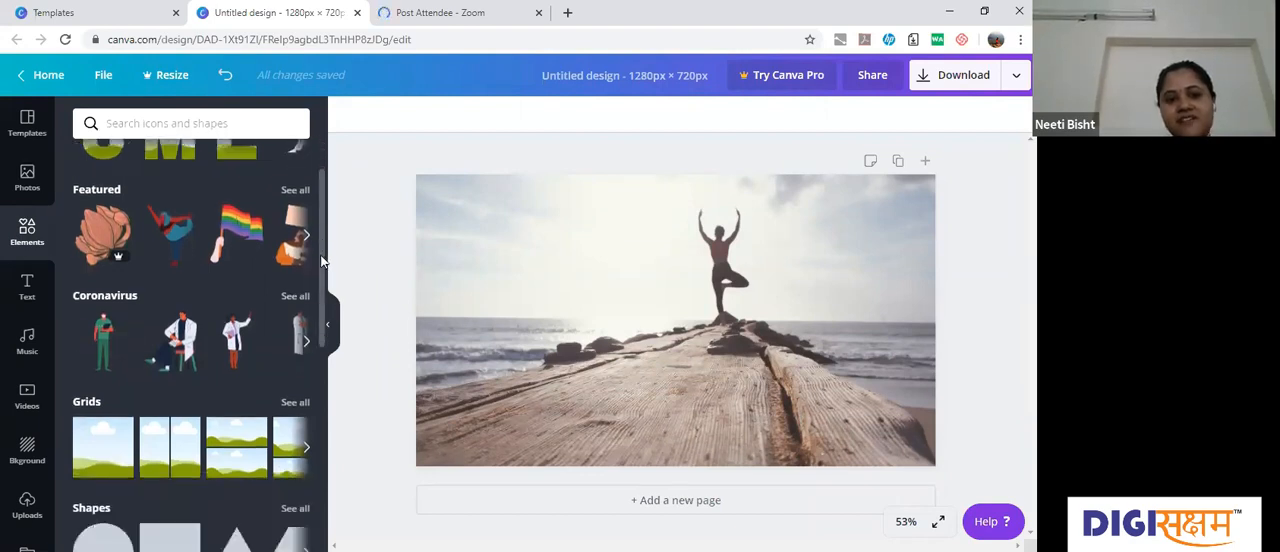
scroll(320, 270, down, 1)
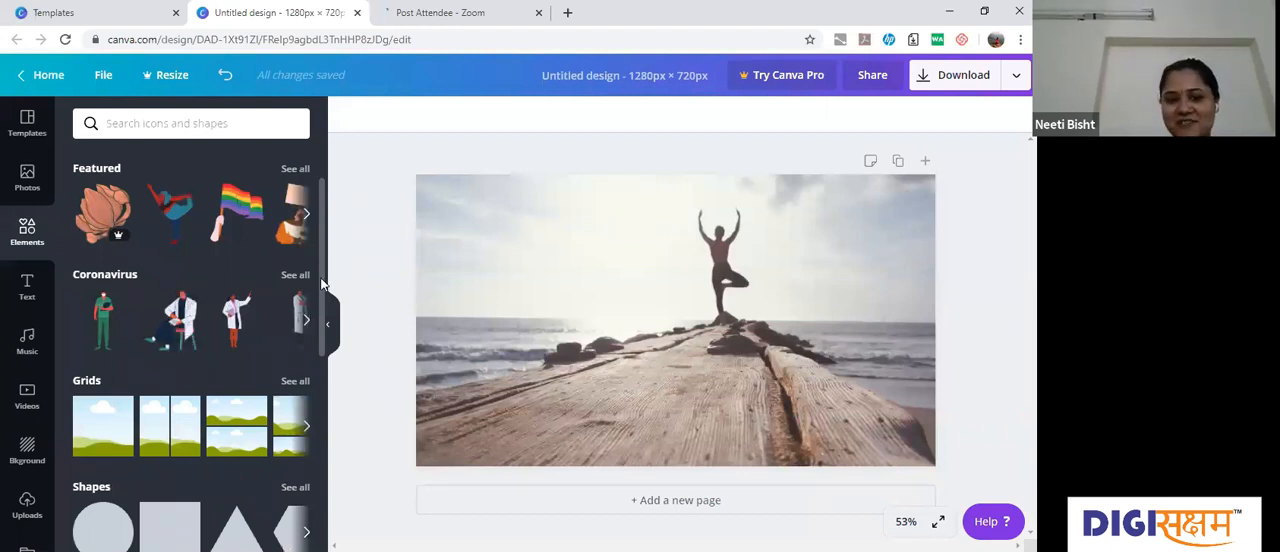
scroll(320, 312, down, 6)
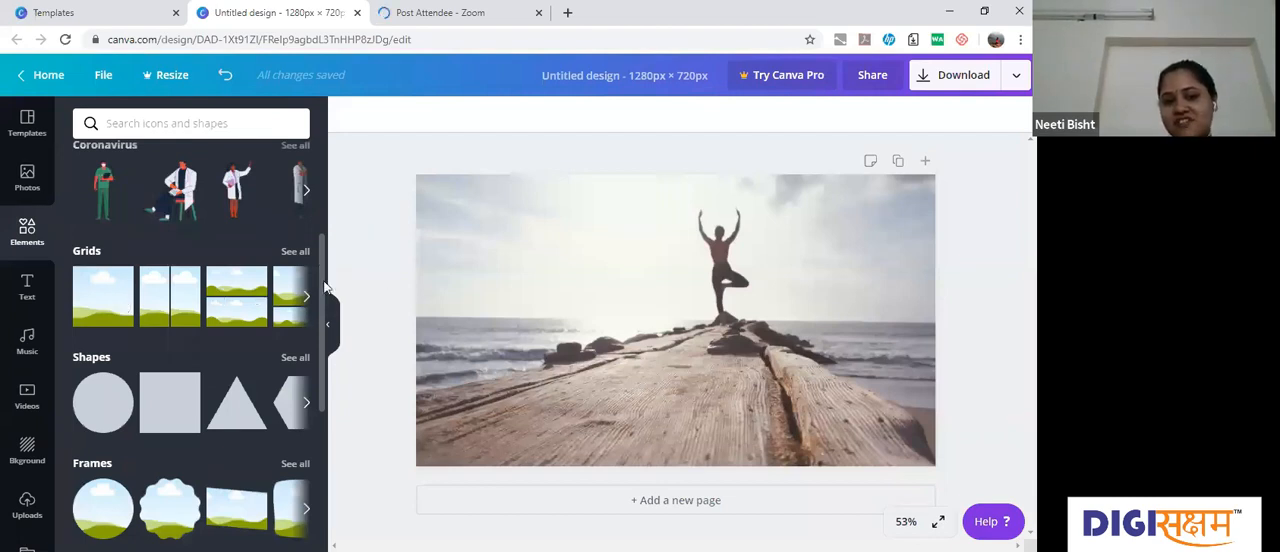
scroll(329, 305, down, 1)
scroll(329, 325, down, 1)
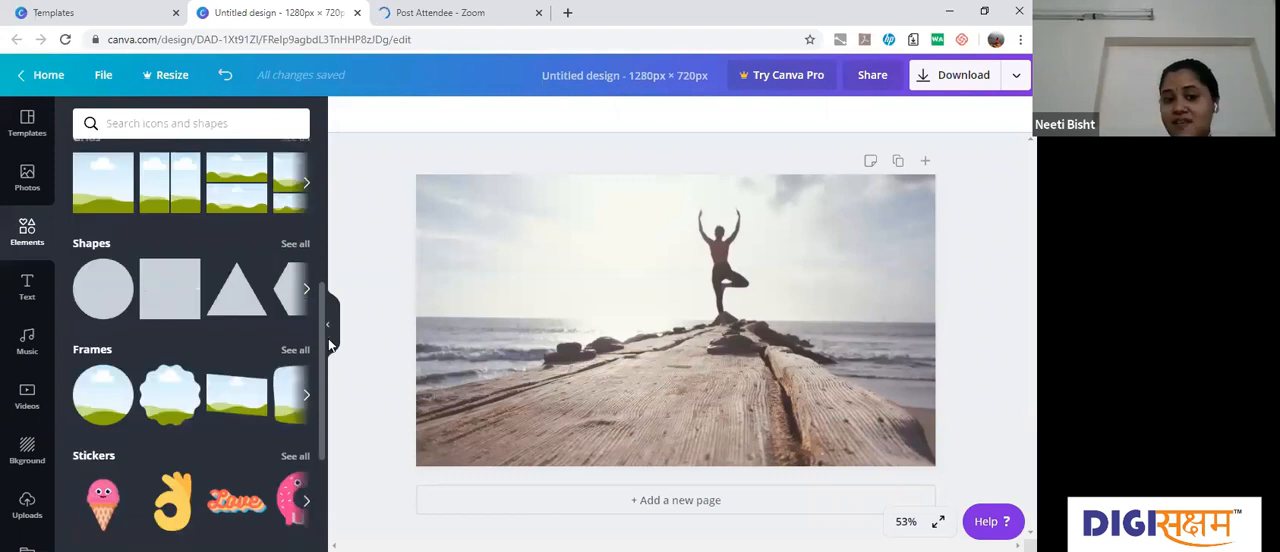
scroll(328, 318, down, 1)
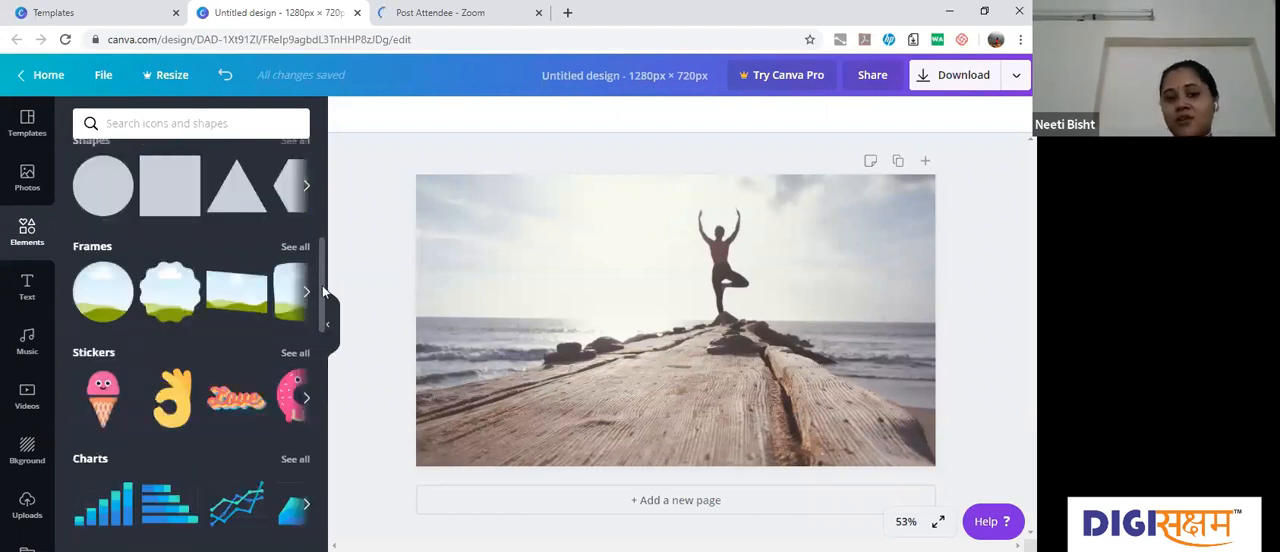
scroll(323, 303, down, 2)
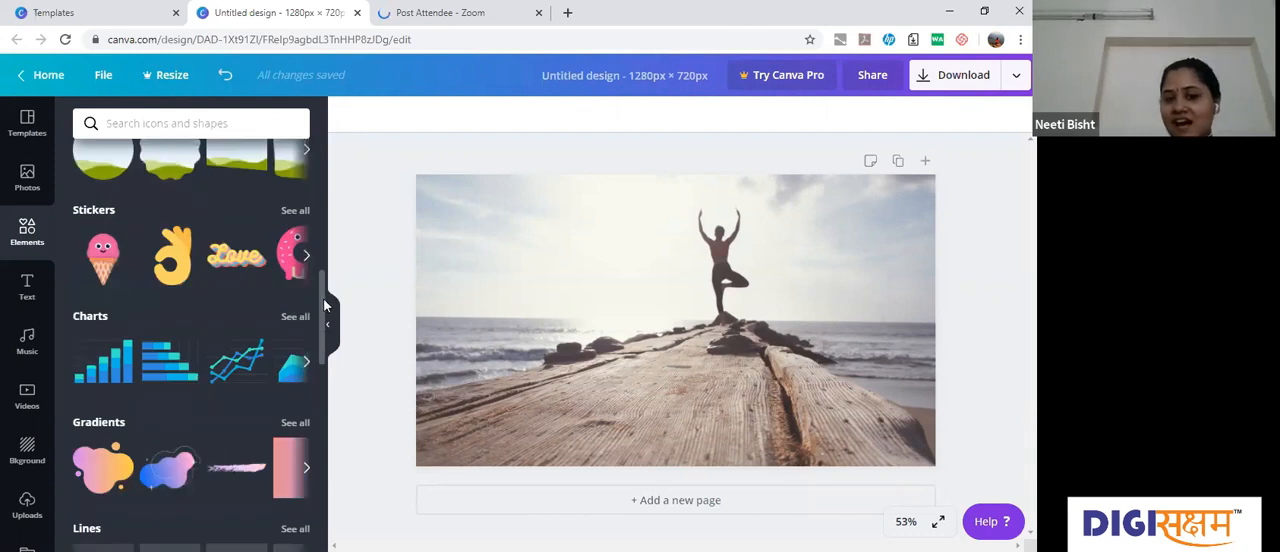
scroll(324, 318, down, 1)
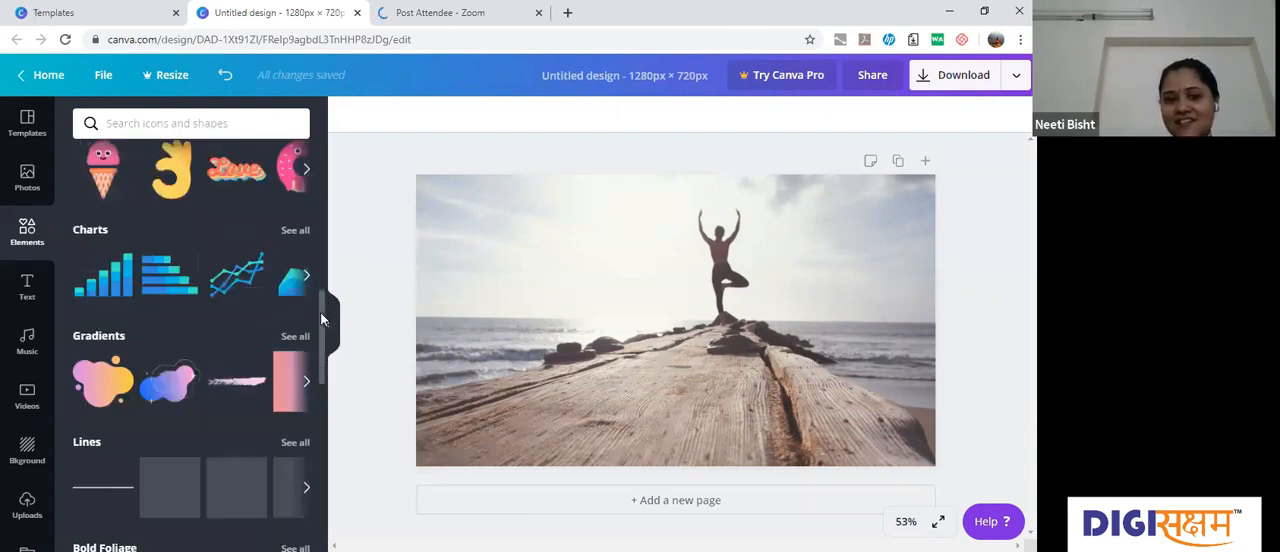
scroll(324, 358, down, 2)
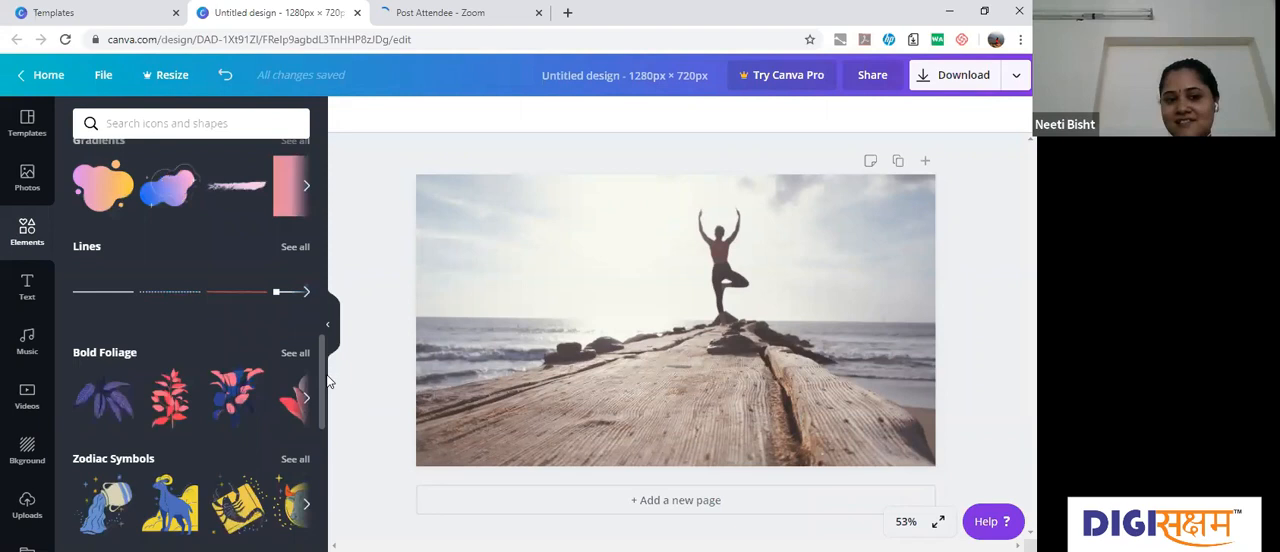
scroll(328, 383, down, 2)
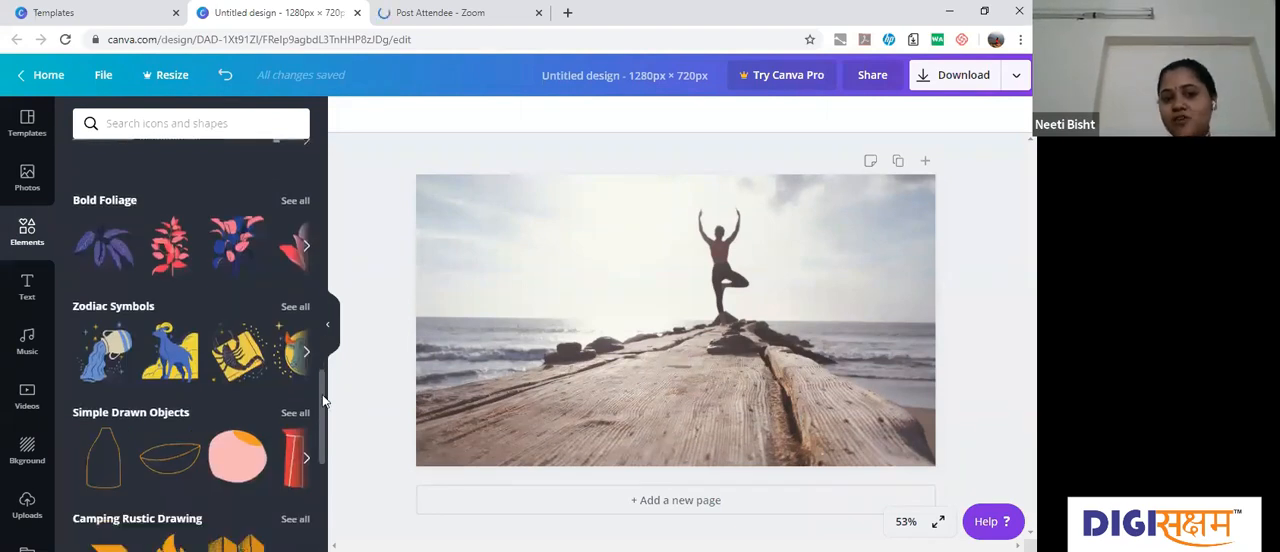
scroll(324, 410, down, 1)
scroll(324, 416, down, 2)
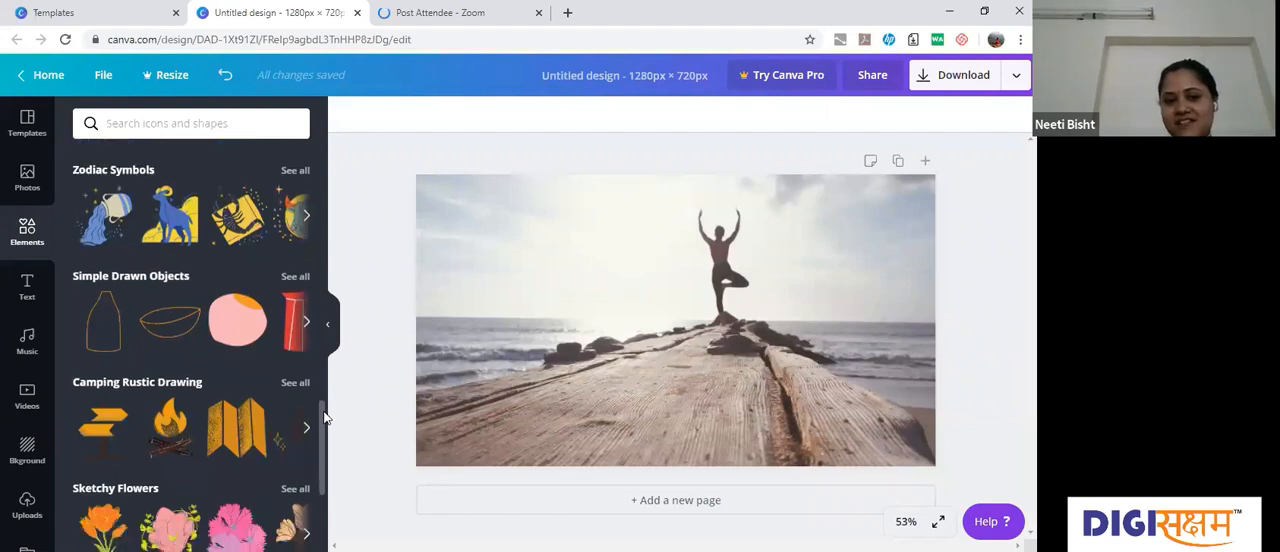
scroll(324, 420, down, 1)
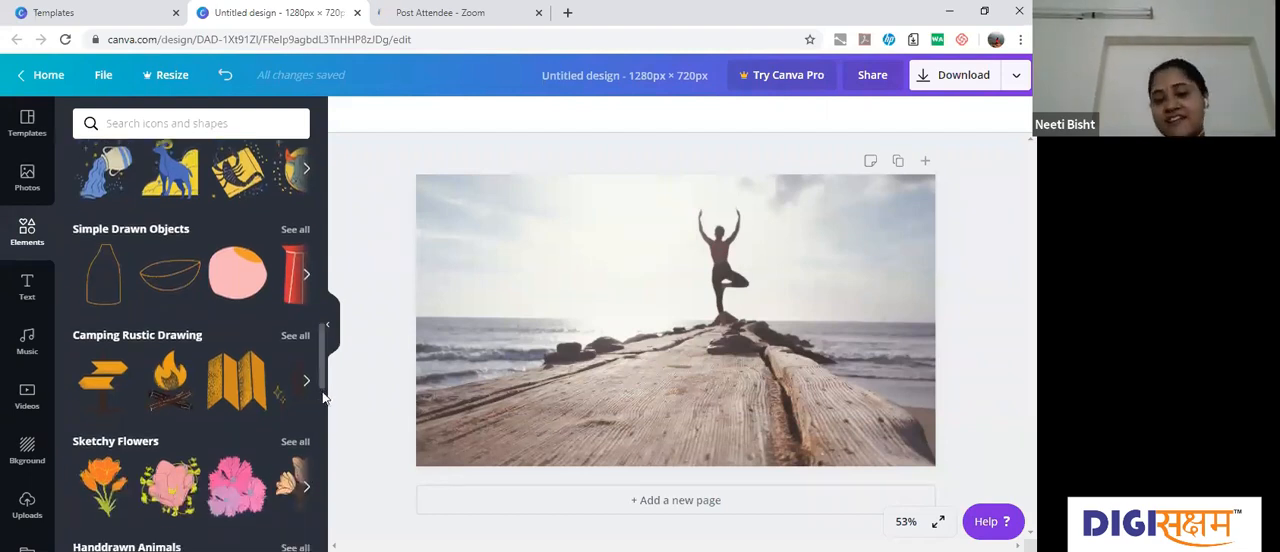
scroll(322, 366, down, 2)
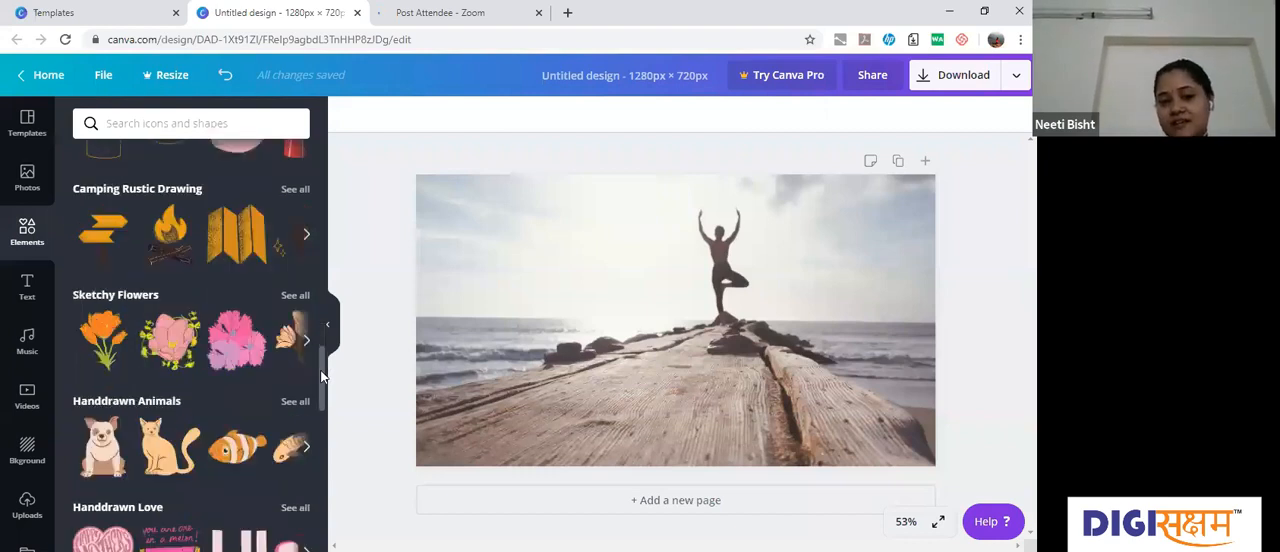
scroll(324, 412, down, 2)
scroll(323, 420, down, 2)
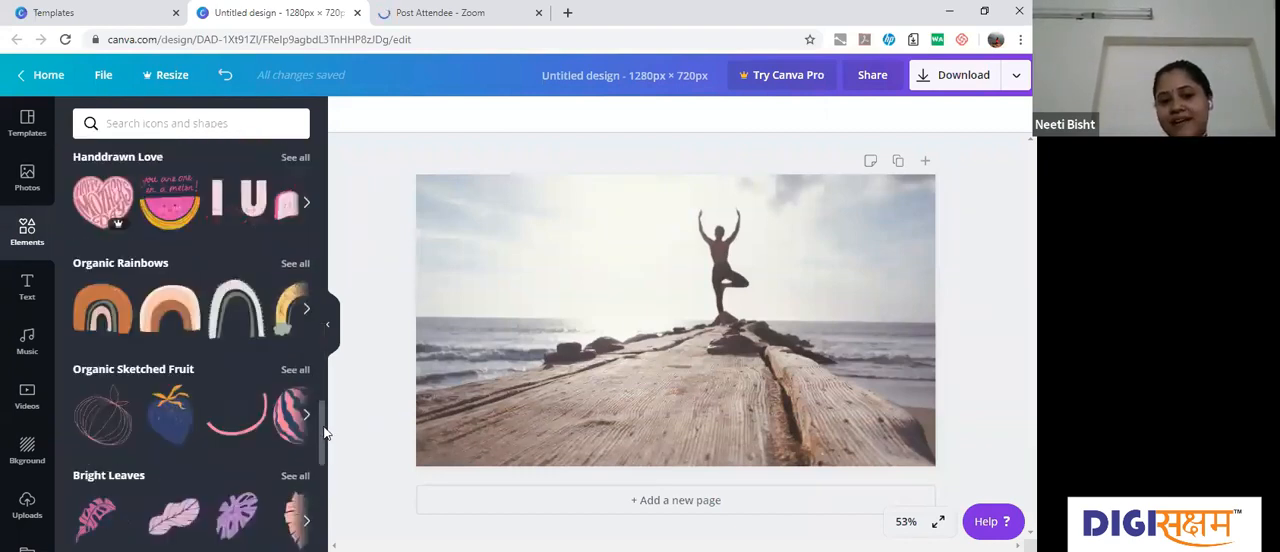
scroll(326, 465, down, 3)
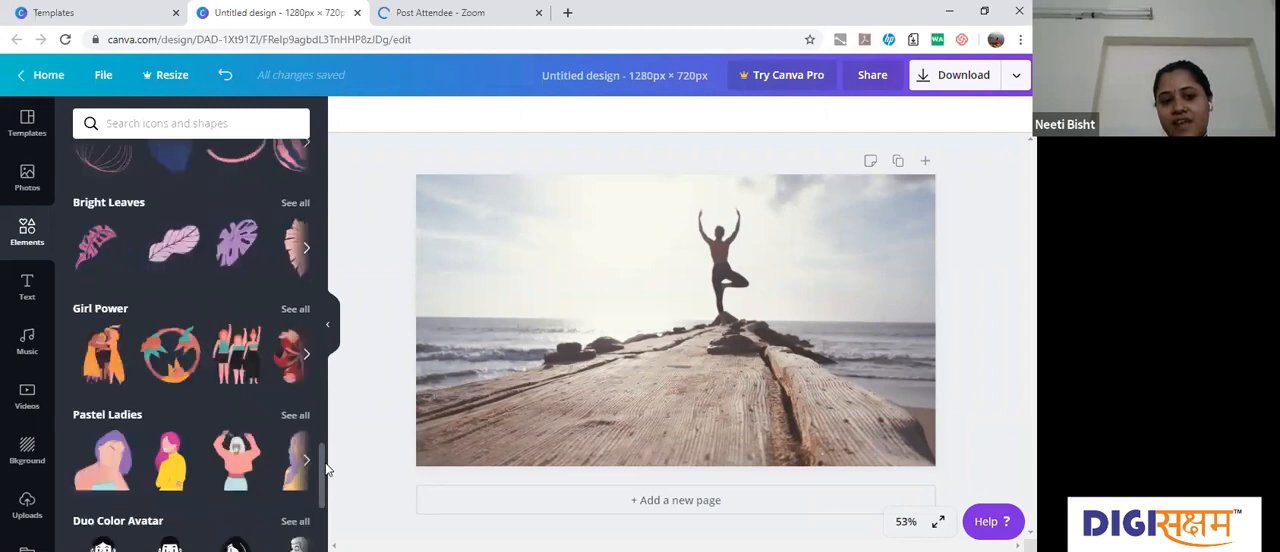
scroll(326, 465, down, 1)
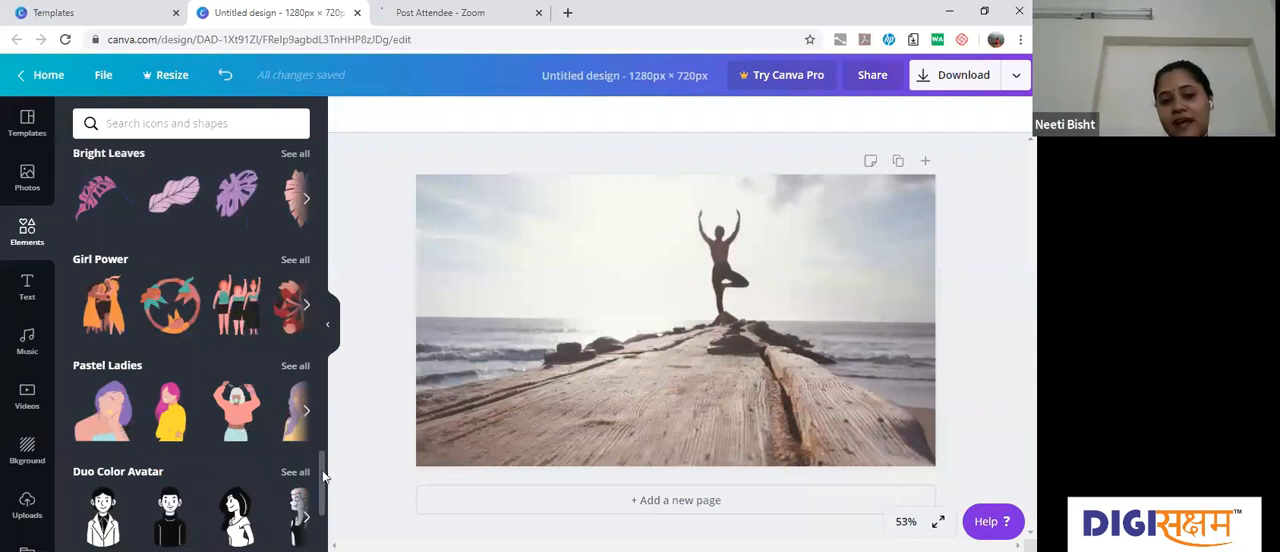
scroll(323, 485, down, 1)
scroll(323, 497, down, 5)
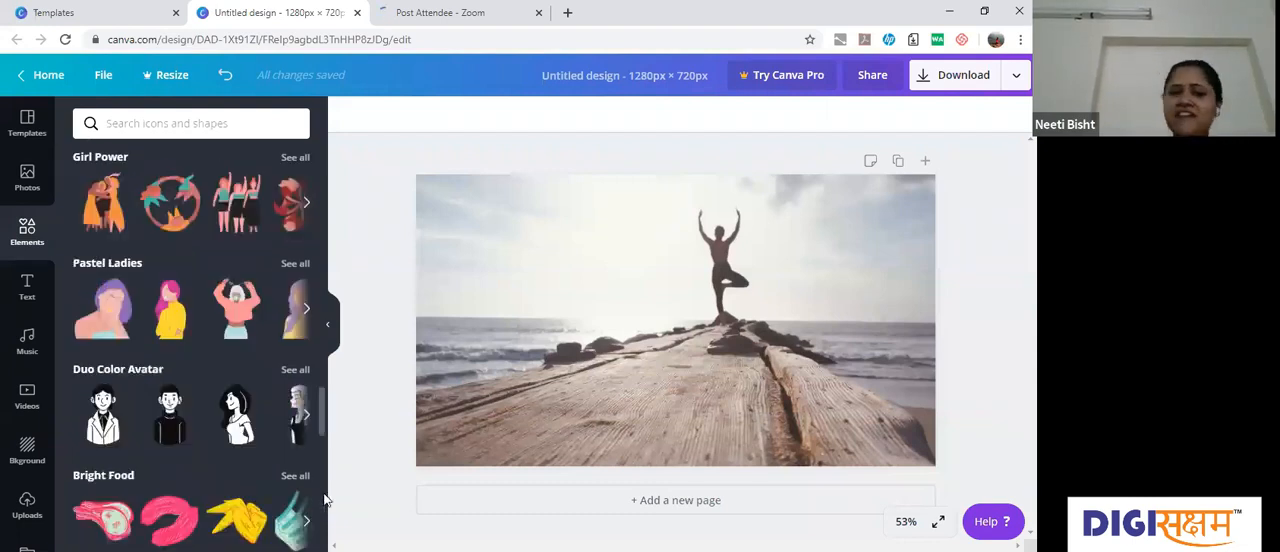
Step: Add the square from the Shapes collection and place it over the sea, beside the balancing figure
scroll(323, 197, up, 10)
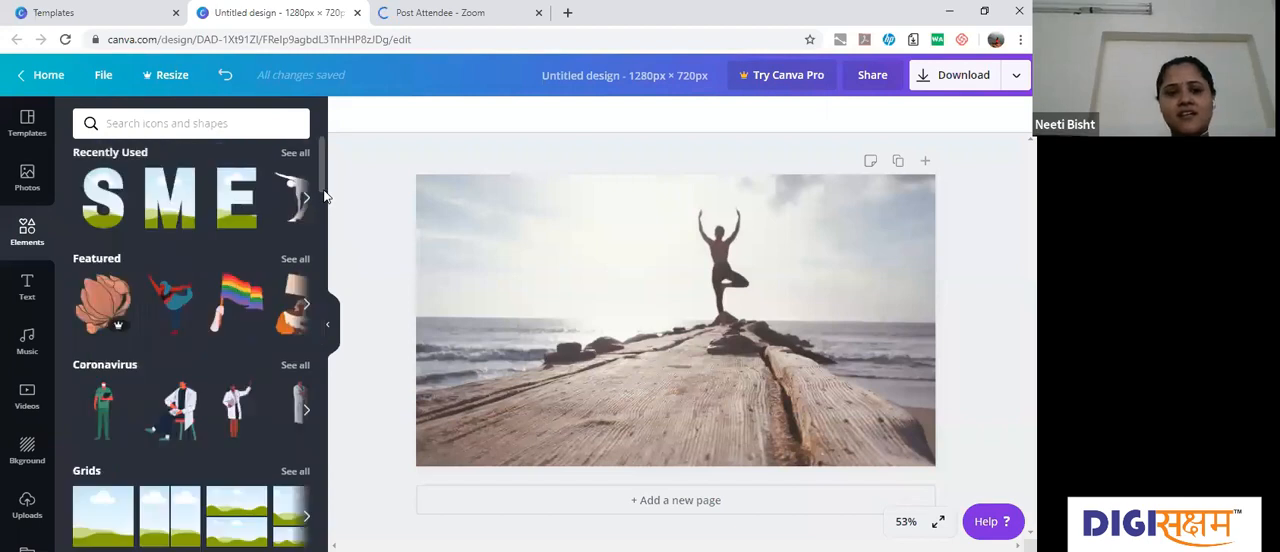
scroll(172, 366, down, 3)
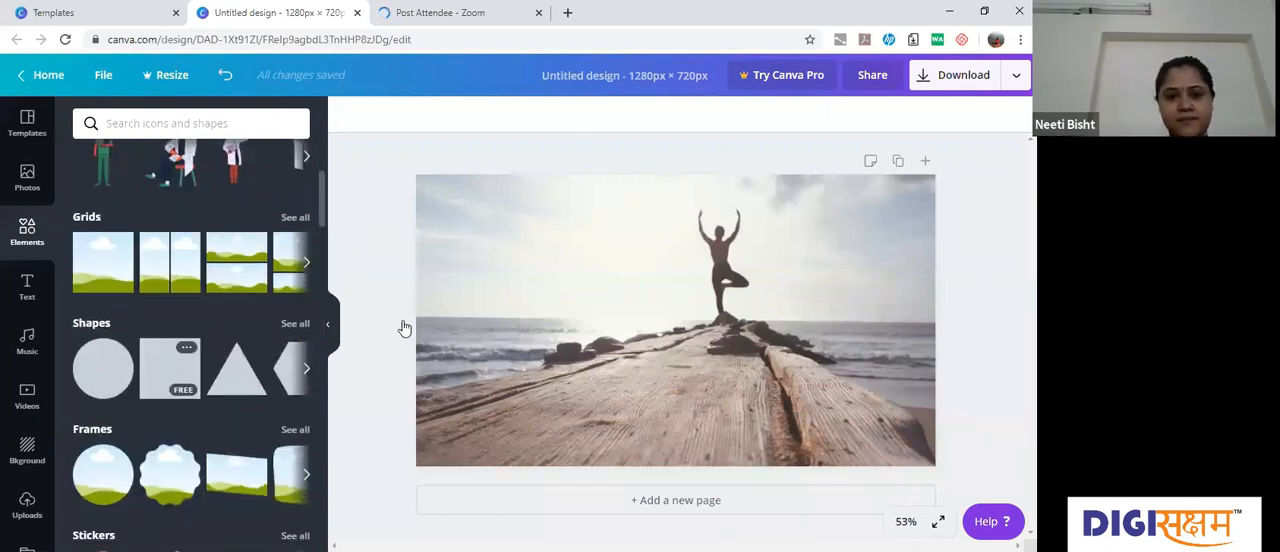
drag(518, 313, 581, 338)
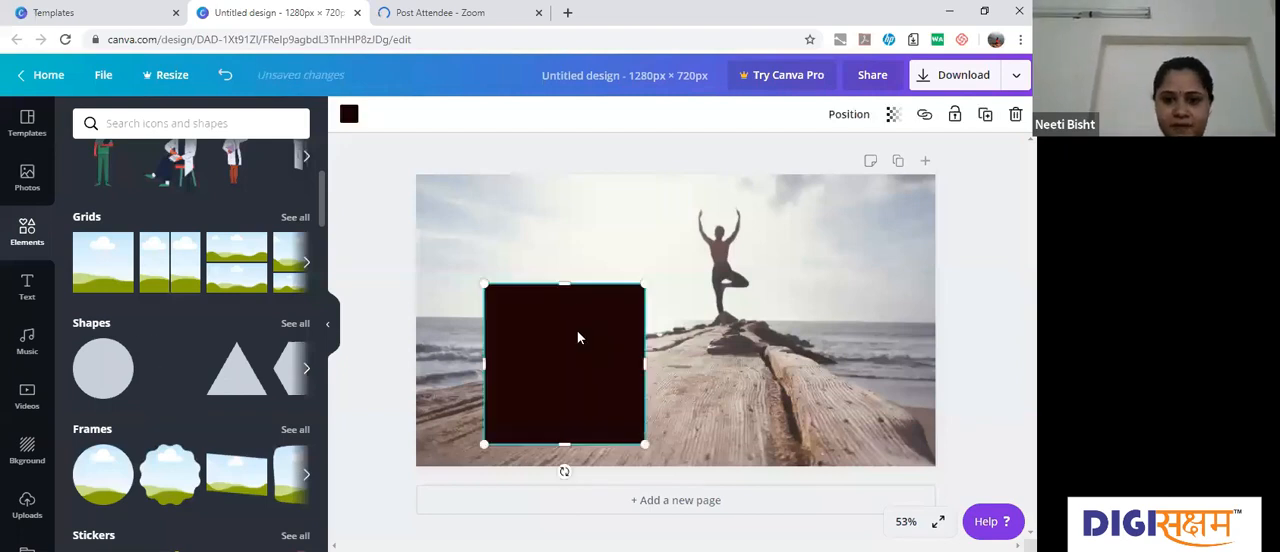
drag(569, 289, 349, 113)
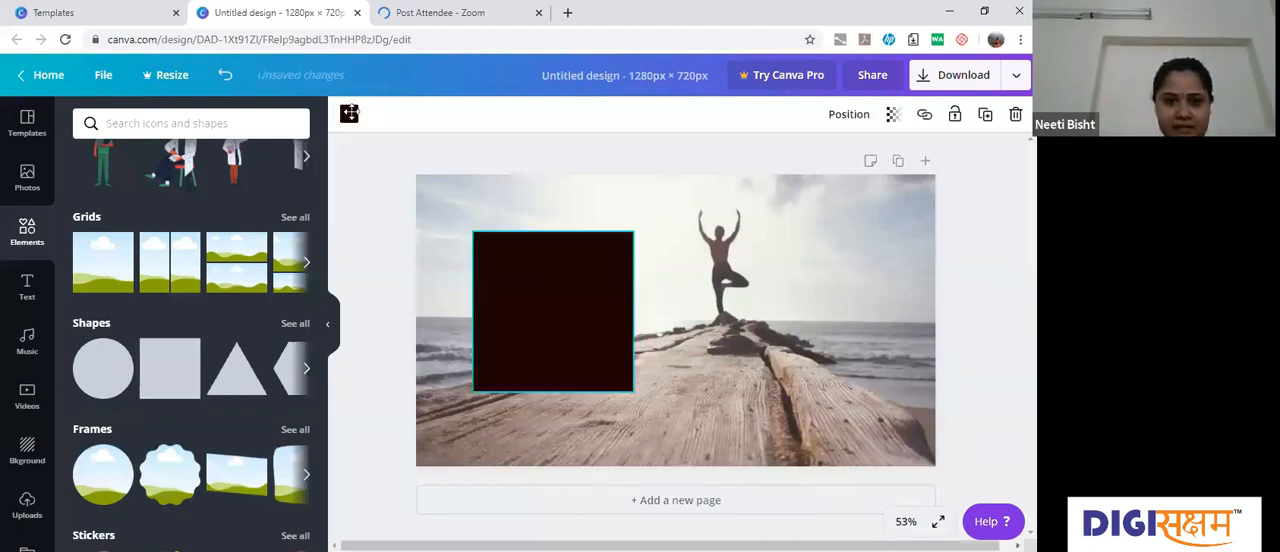
Step: Recolour the square light grey from the default colours, then enlarge it slightly over the sea beside the balancing figure
click(498, 258)
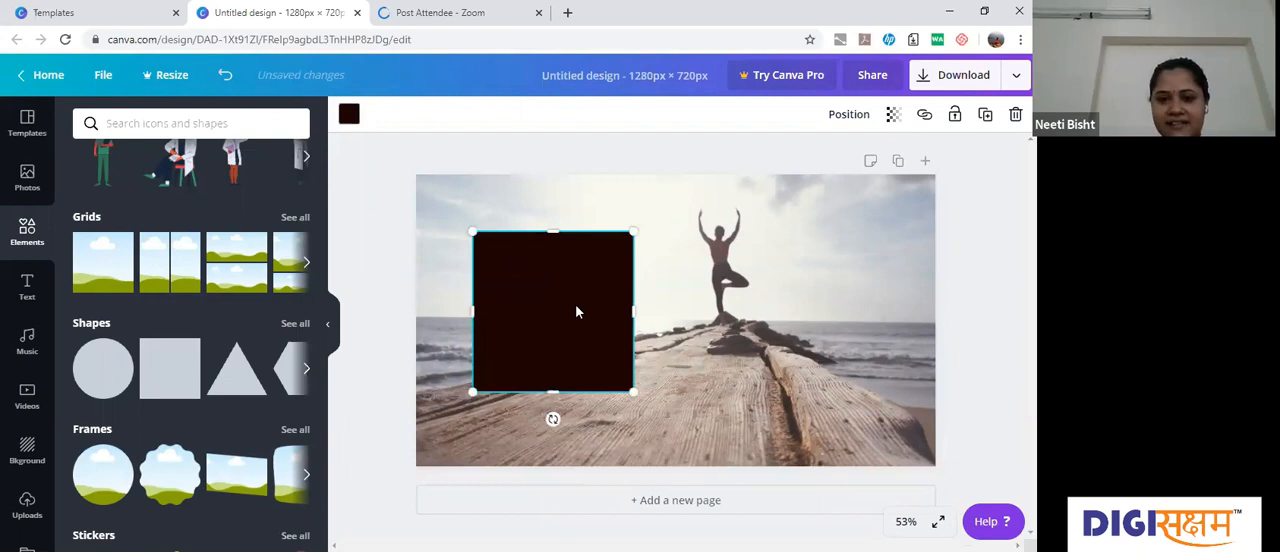
click(349, 116)
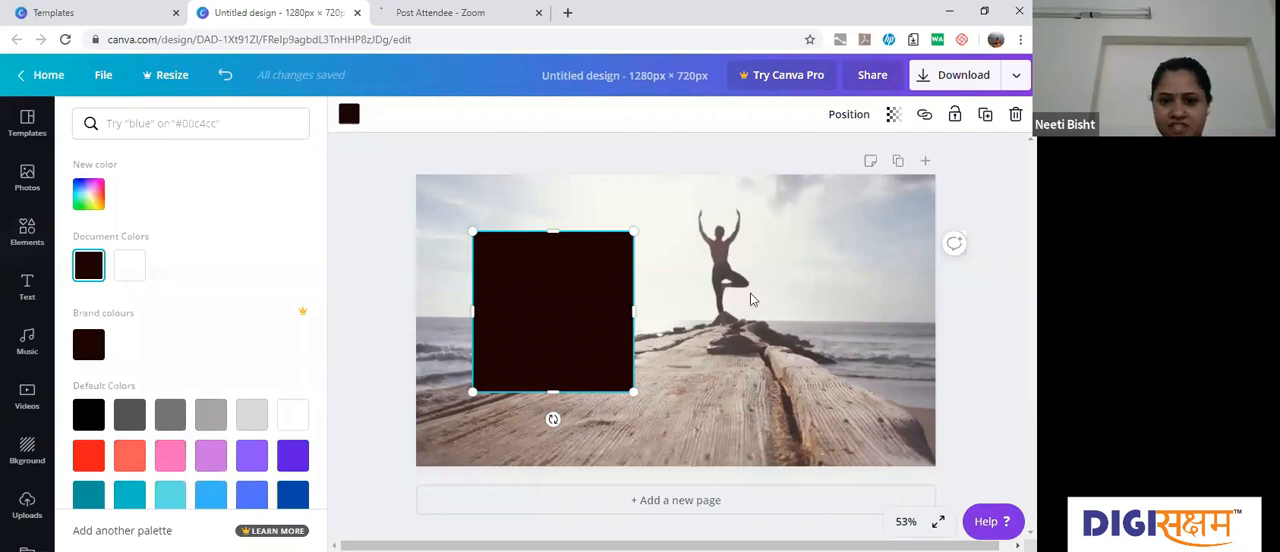
click(252, 414)
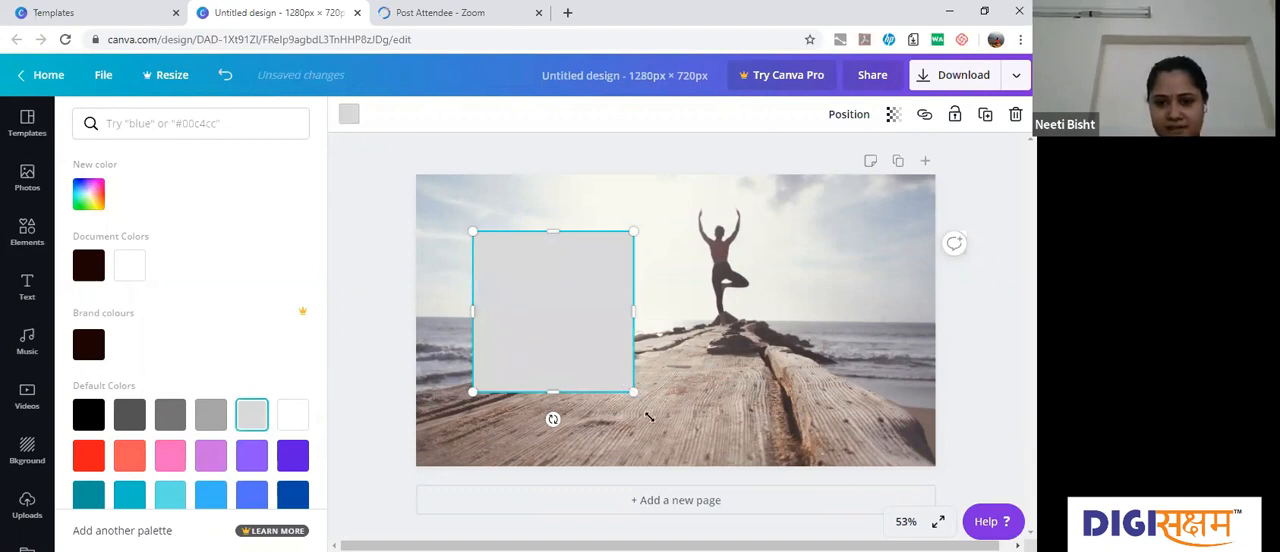
drag(633, 392, 652, 411)
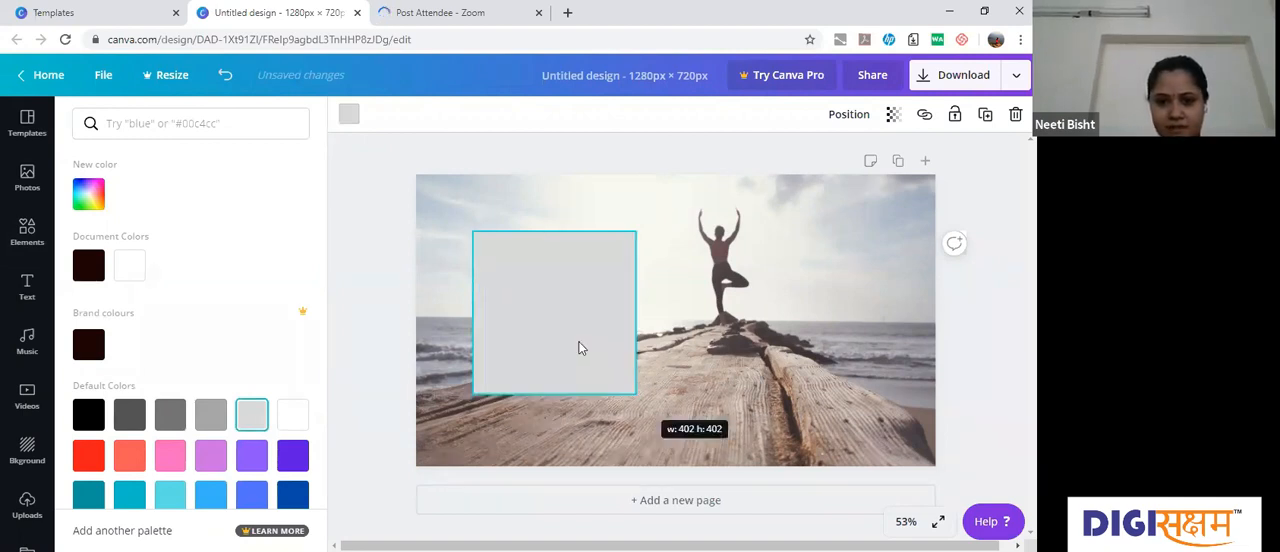
drag(559, 297, 534, 172)
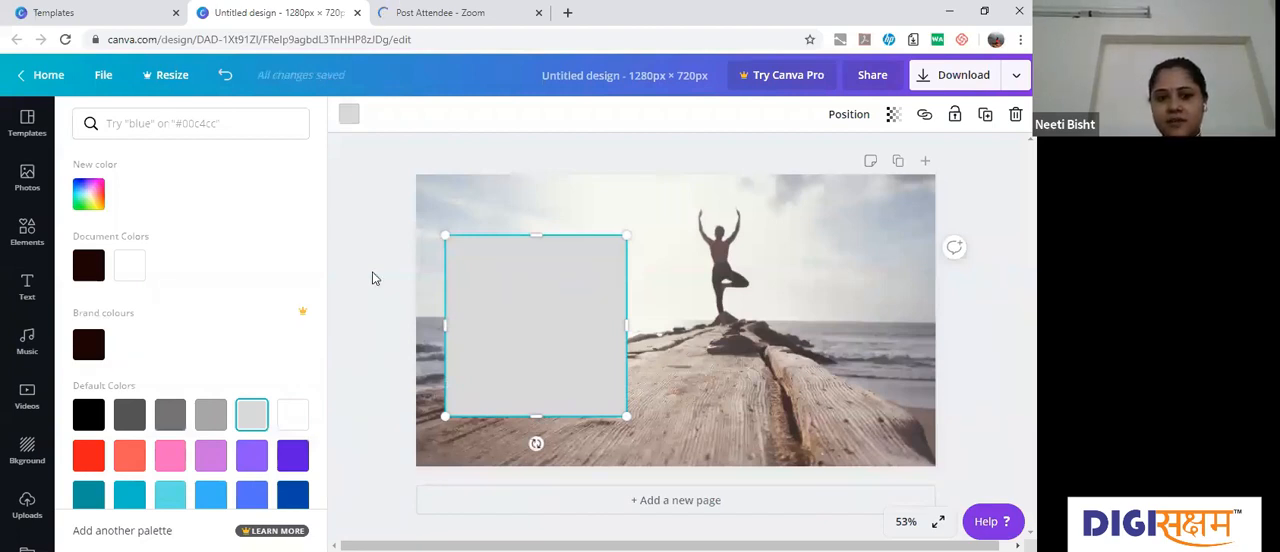
Step: Search the elements library for "yoga" and add the free cross-legged meditating silhouette over the square's upper-left corner
click(392, 190)
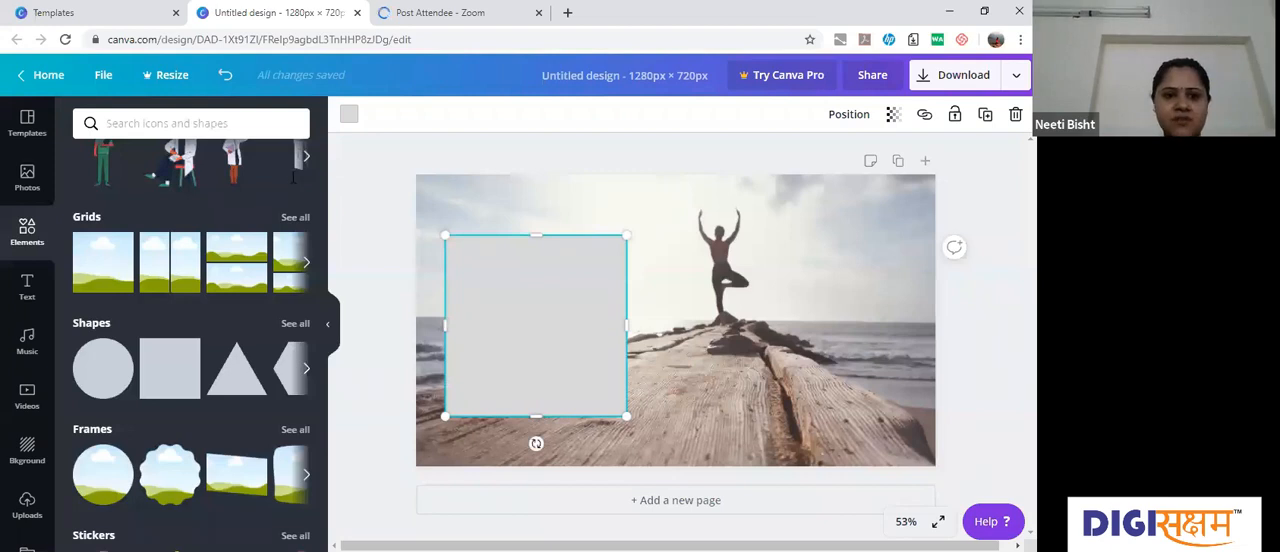
click(249, 125)
text(yoga)
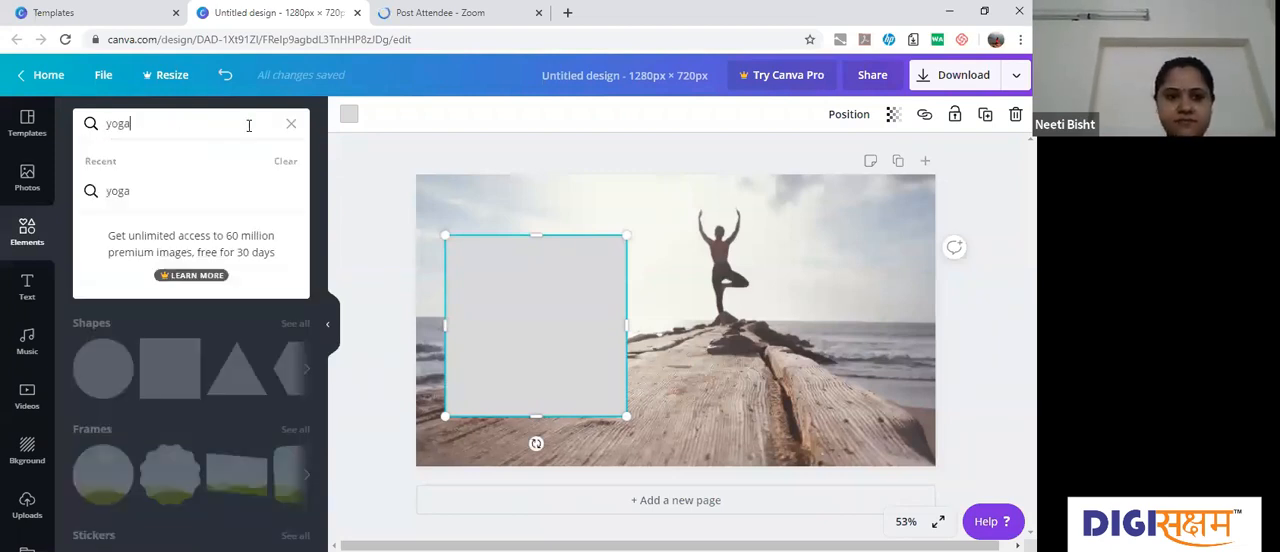
key(Return)
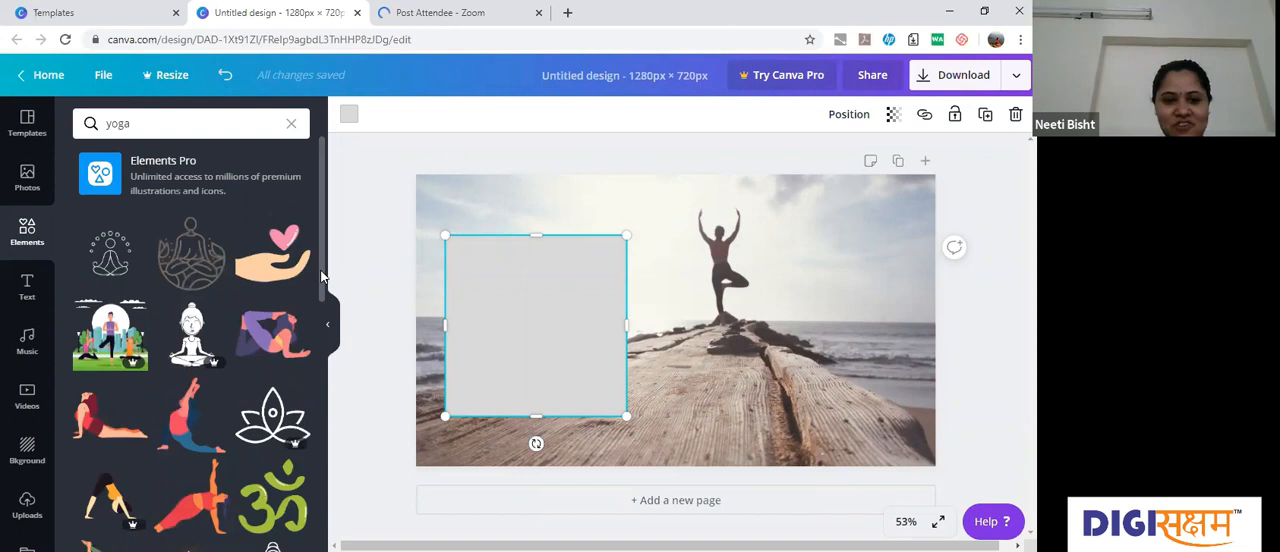
scroll(326, 336, down, 2)
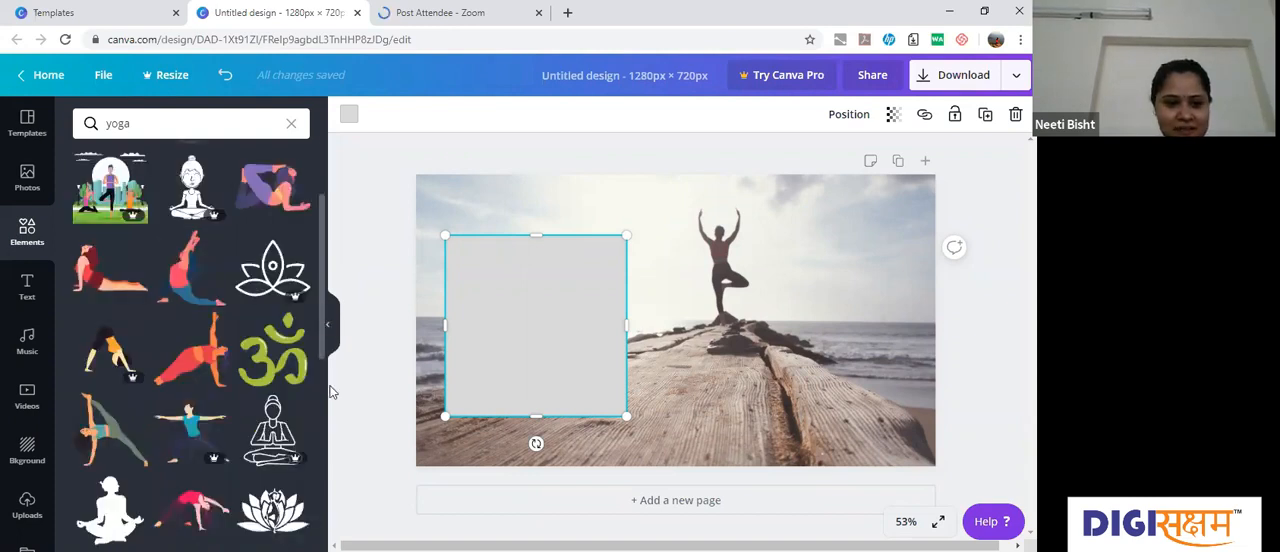
scroll(330, 418, down, 2)
scroll(100, 286, down, 1)
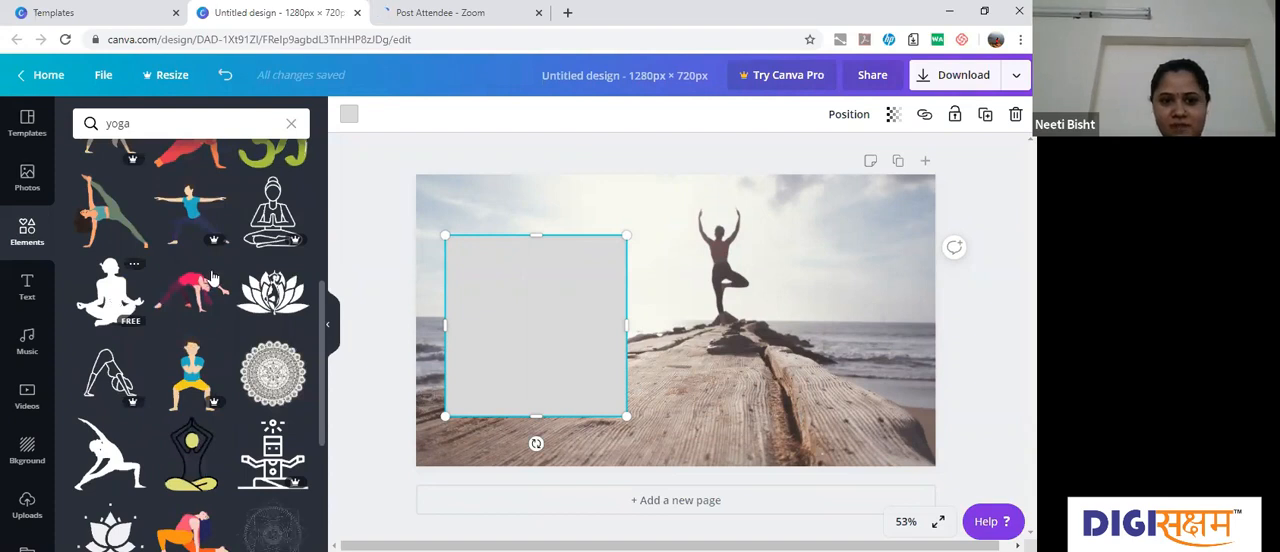
drag(213, 278, 525, 290)
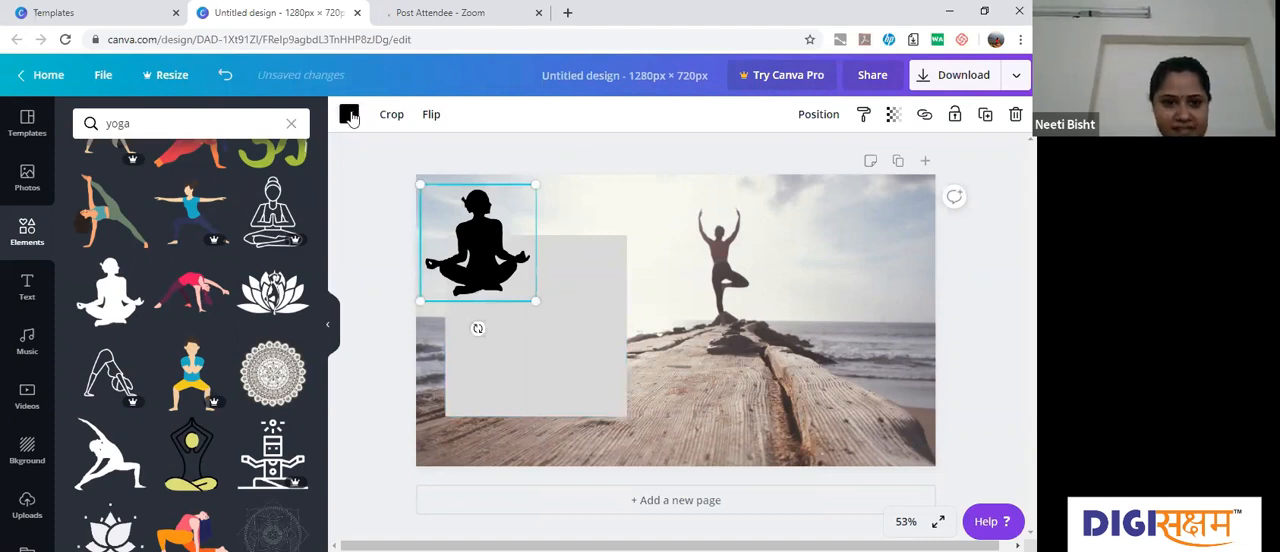
Step: Recolour the meditating silhouette white and shrink it so it overlaps the grey square's upper-left corner
click(175, 266)
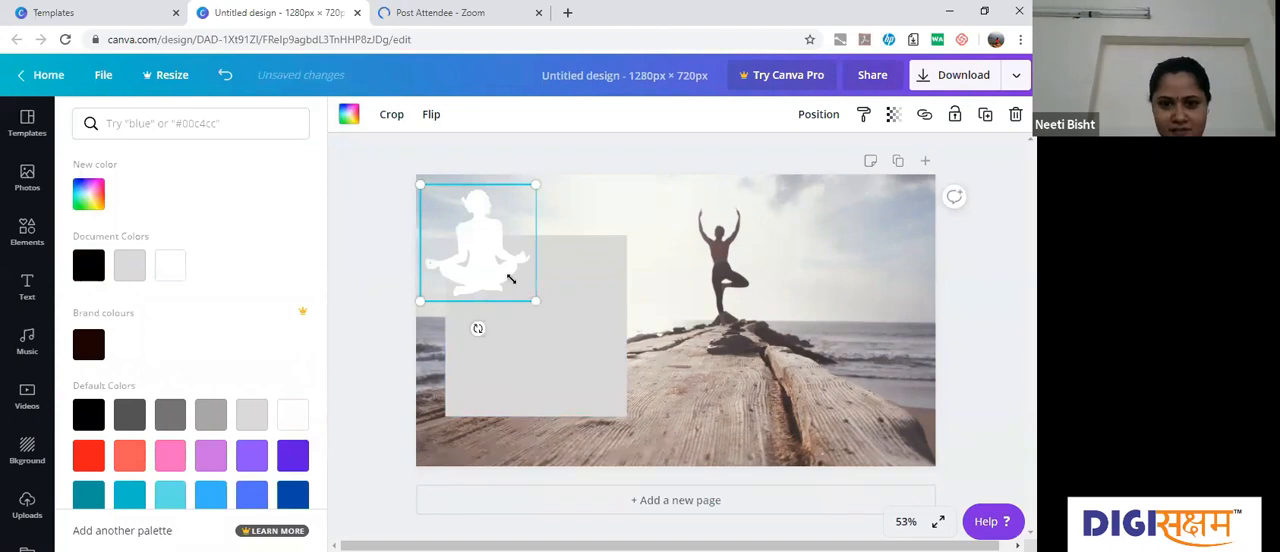
drag(502, 270, 580, 259)
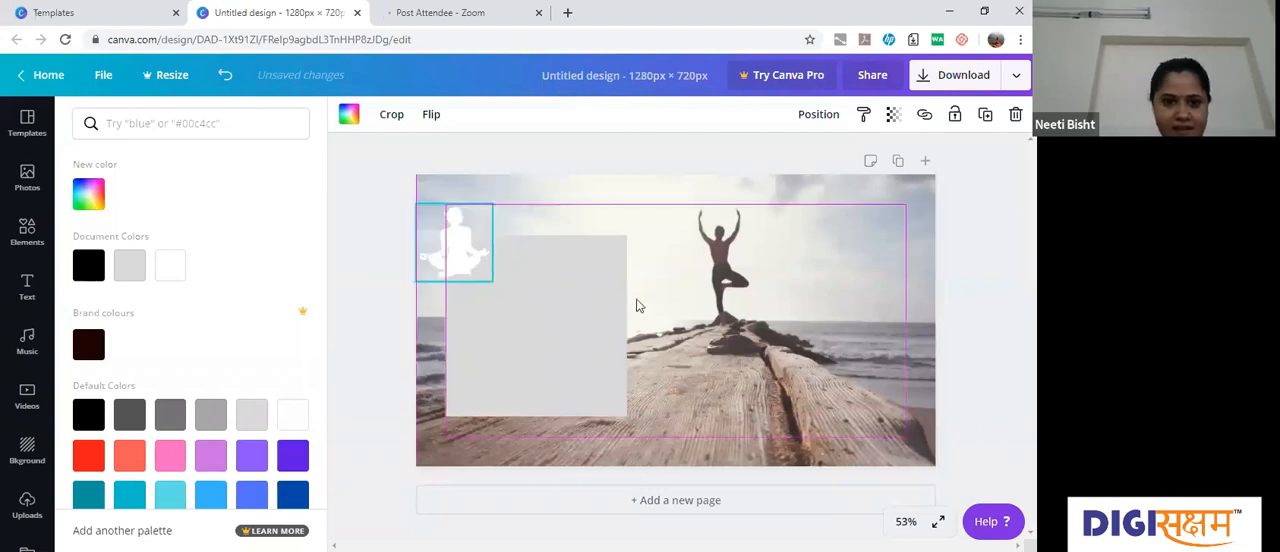
click(185, 125)
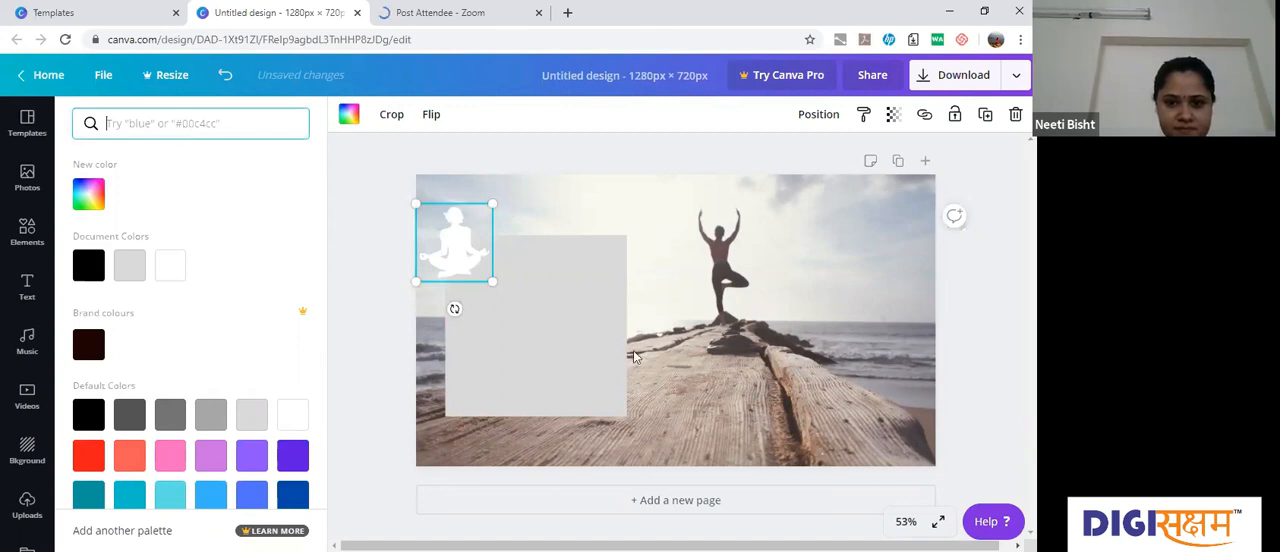
click(595, 342)
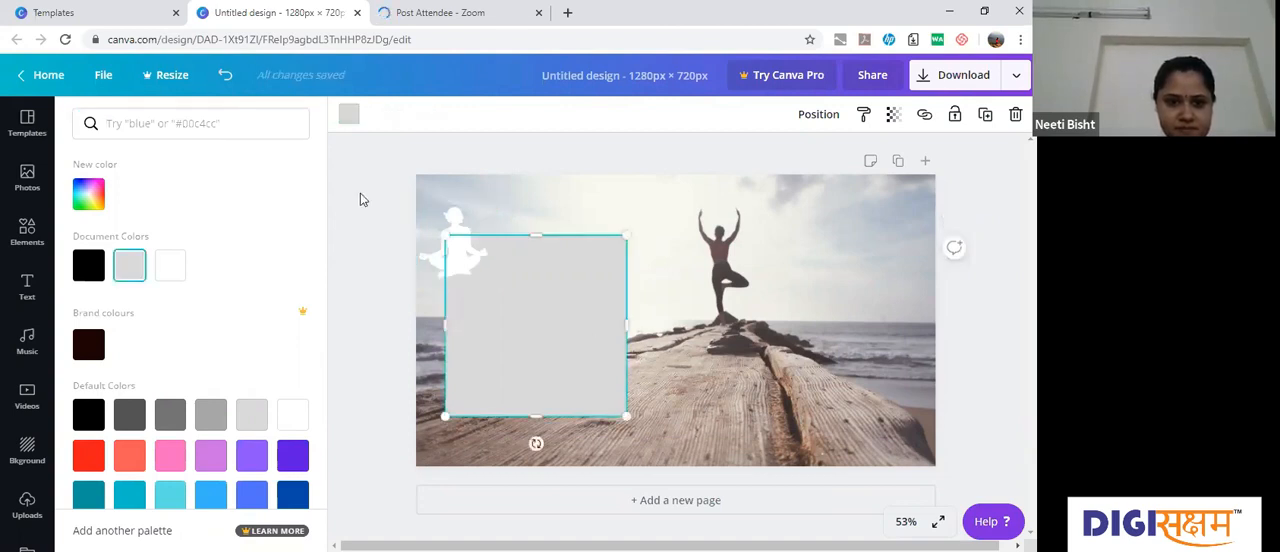
Step: Look further through the yoga elements and add the free side-stretching silhouette near the grey square's lower-right corner
click(288, 211)
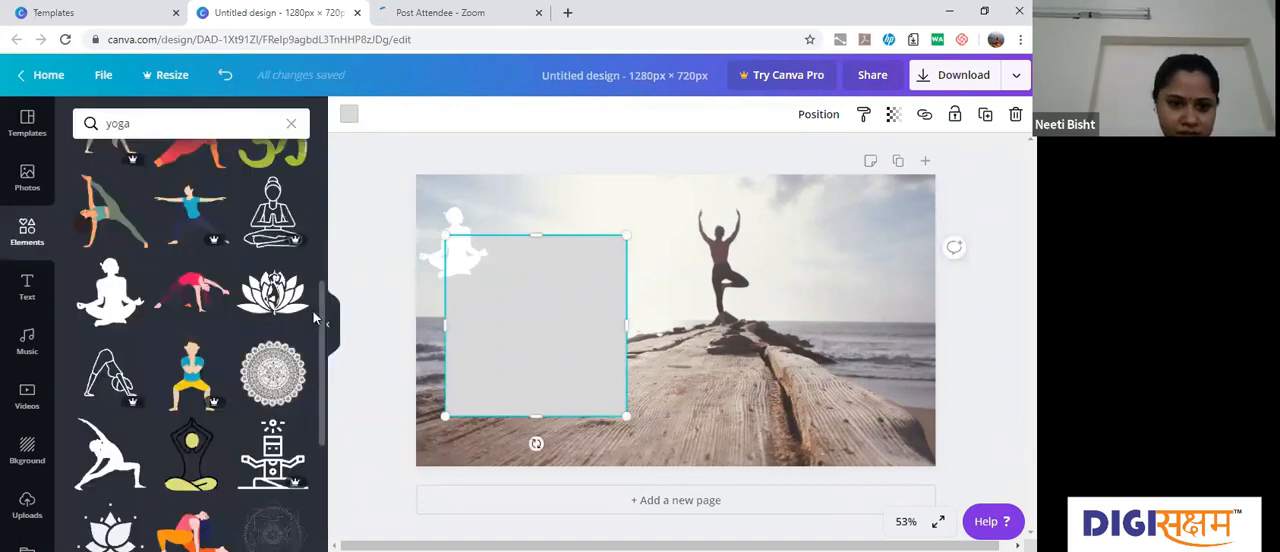
scroll(324, 340, down, 1)
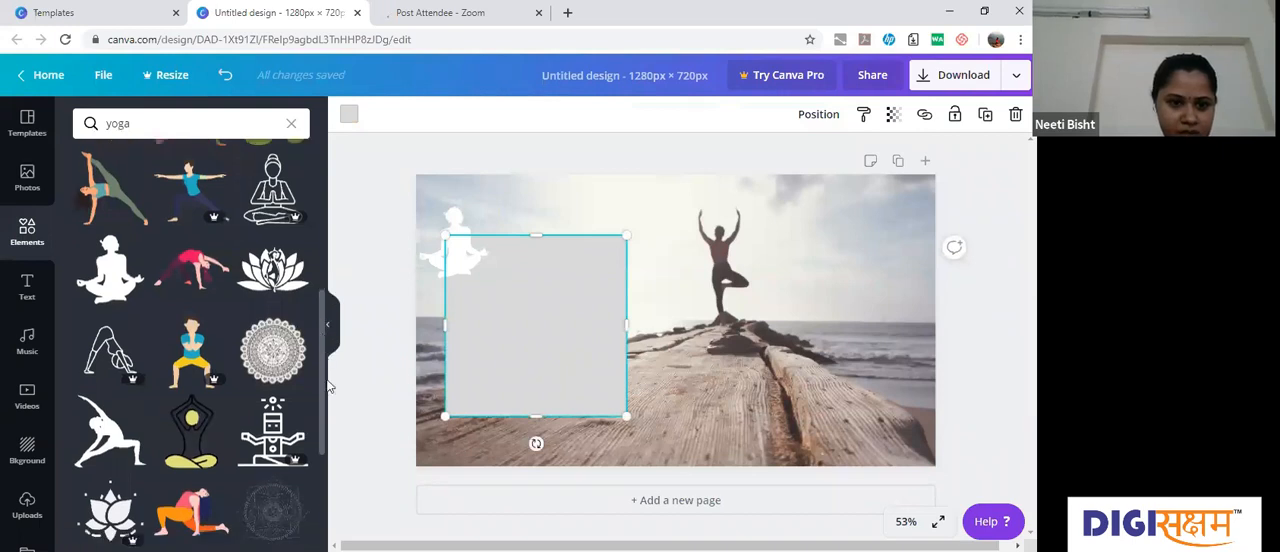
scroll(326, 390, down, 4)
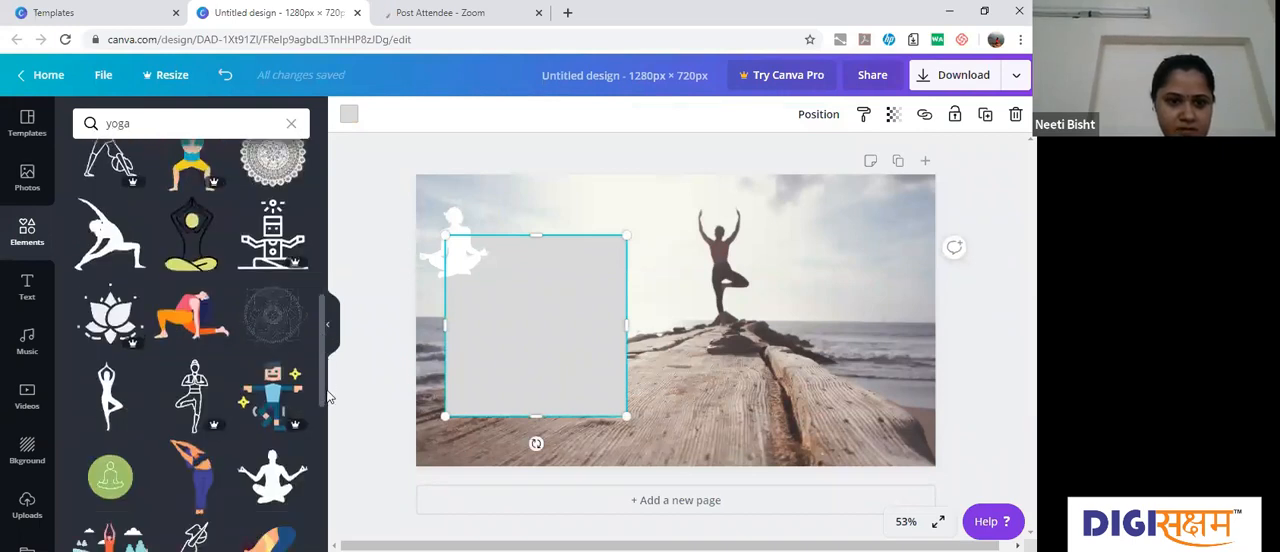
drag(324, 397, 324, 399)
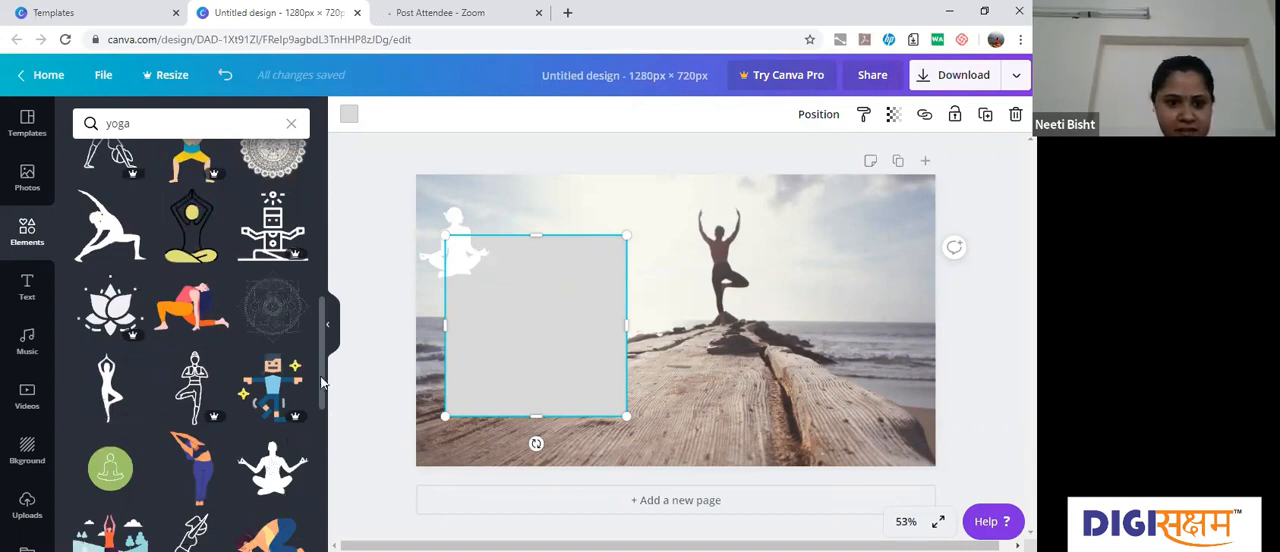
drag(330, 417, 330, 551)
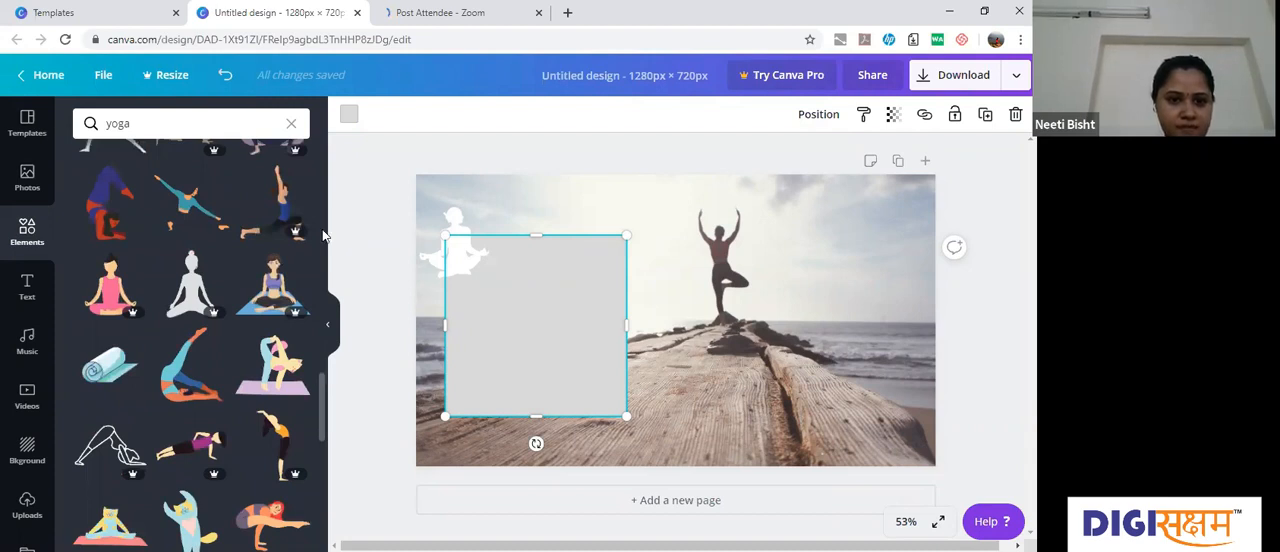
click(322, 236)
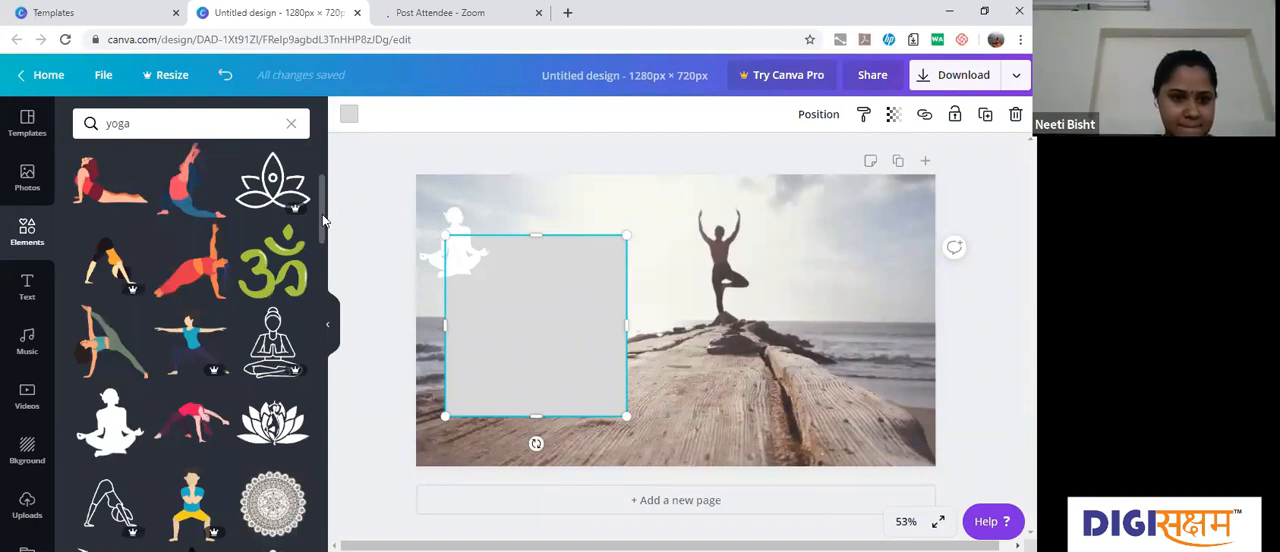
scroll(139, 460, down, 2)
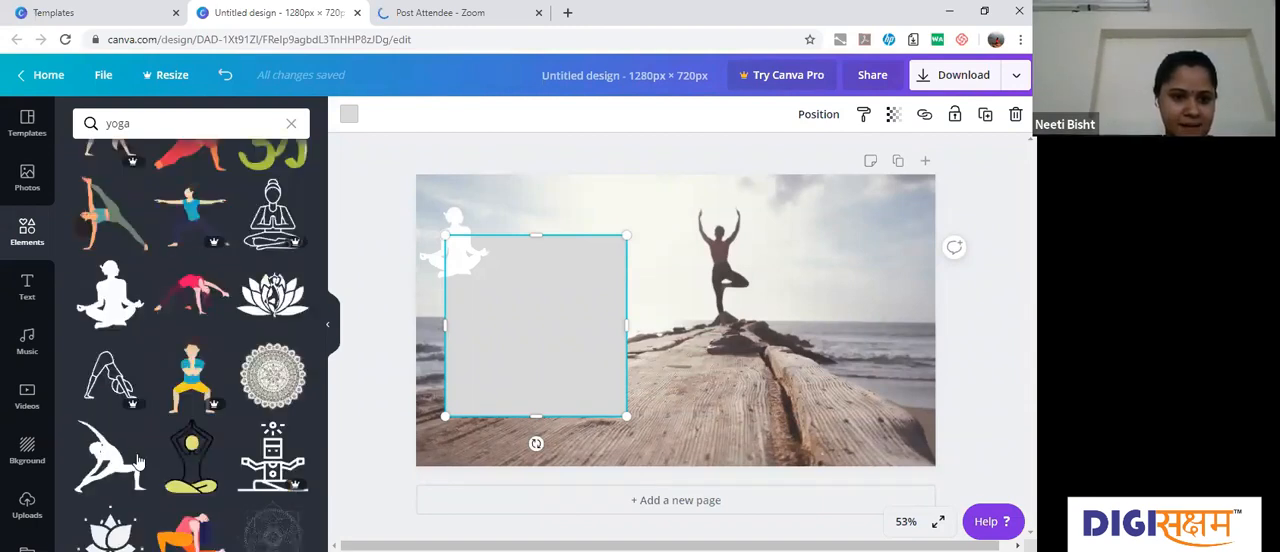
mouse_move(112, 459)
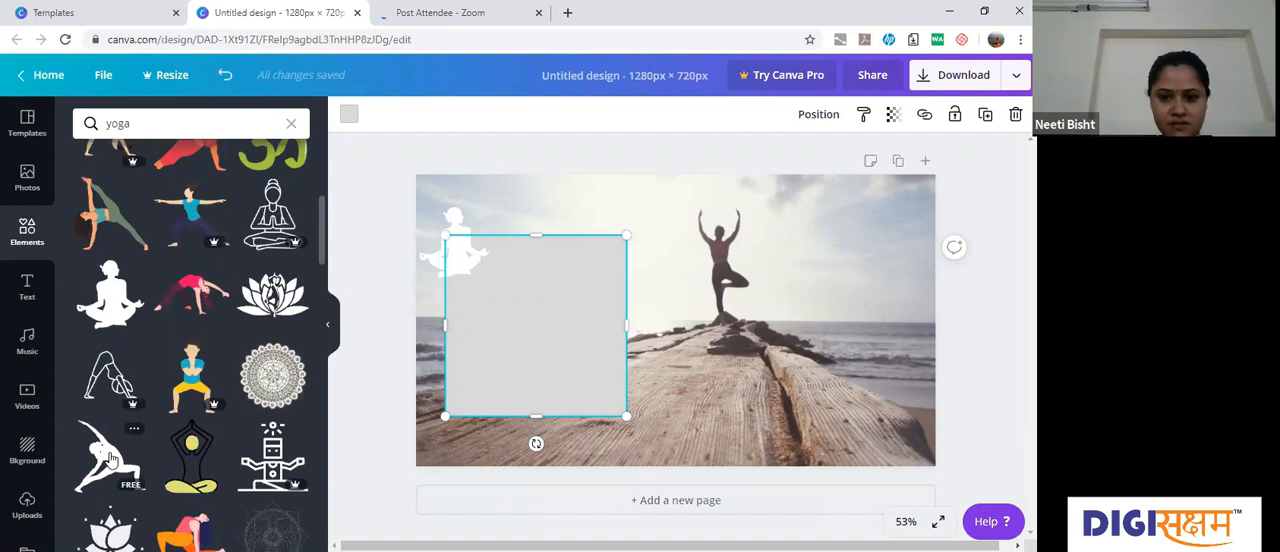
click(112, 459)
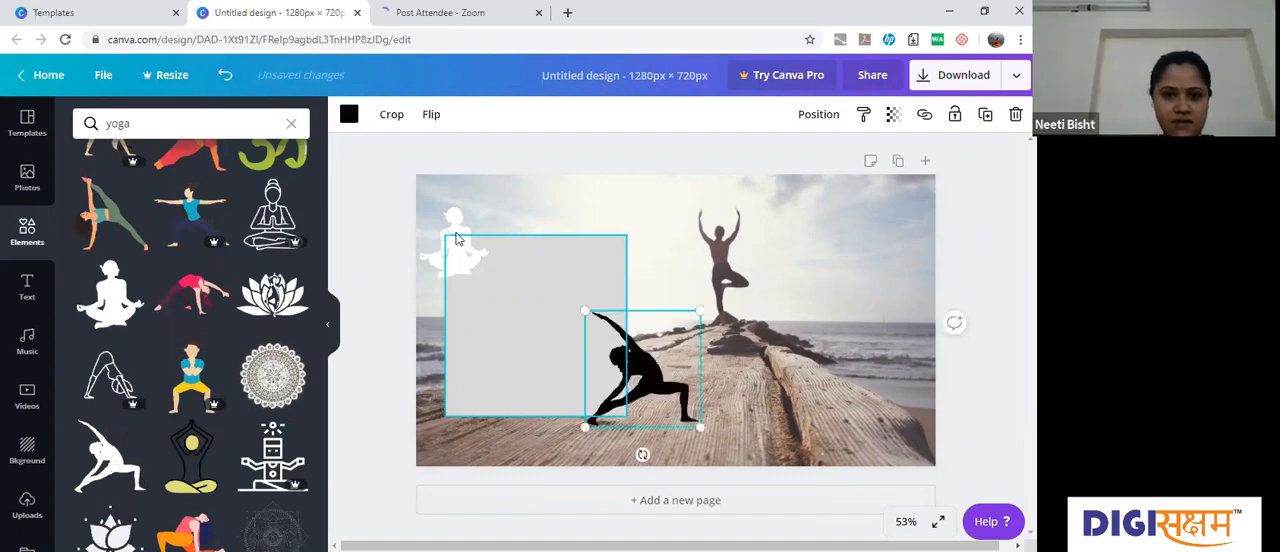
Step: Recolour the side-stretching silhouette white and shrink it to overlap the grey square's lower-right corner
click(347, 114)
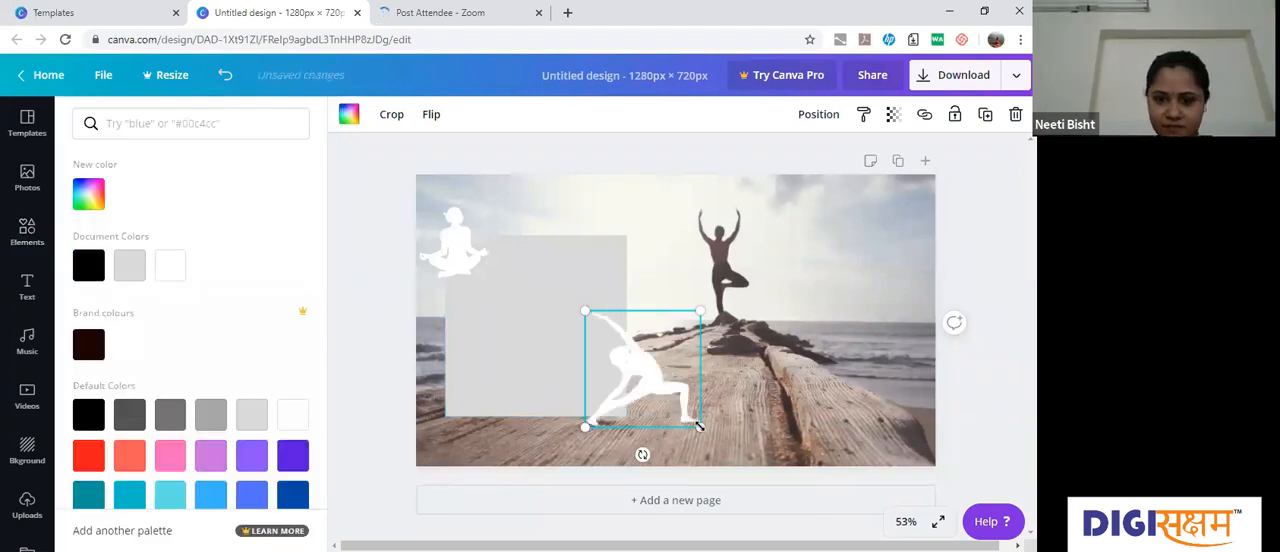
drag(681, 418, 624, 406)
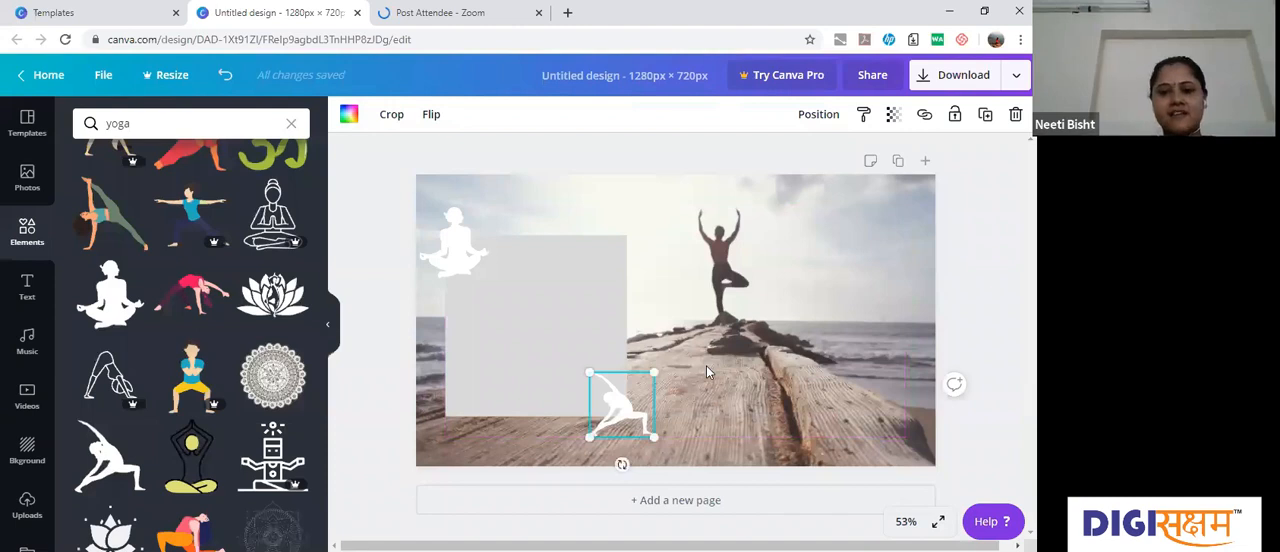
click(706, 370)
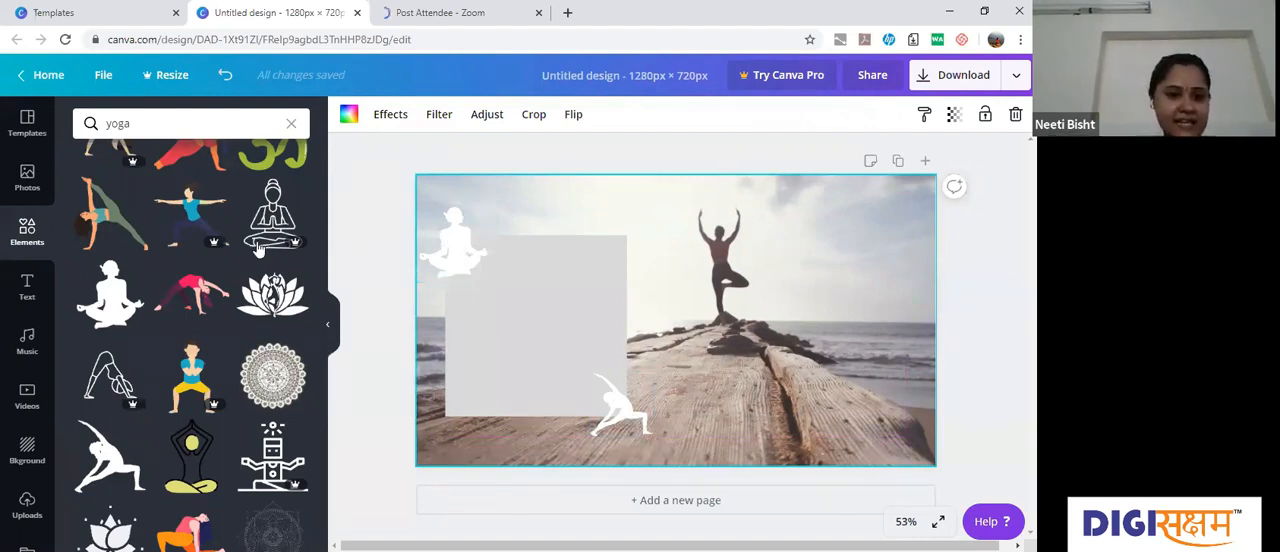
Step: Browse the ready-made text combinations and add "The Singles Party!" text group to the page
click(29, 292)
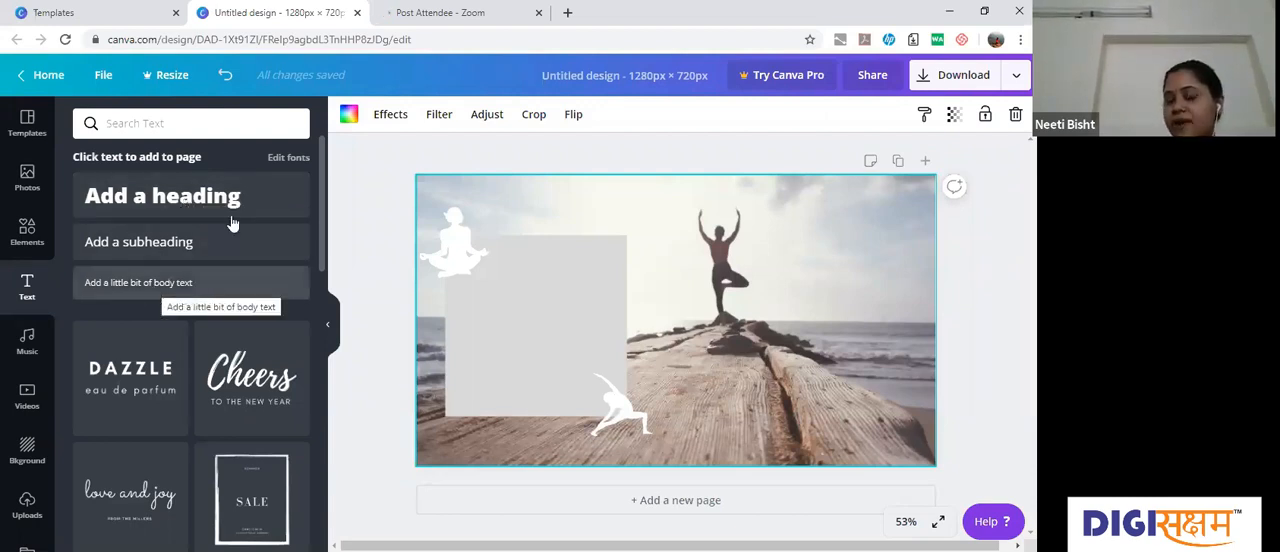
click(523, 277)
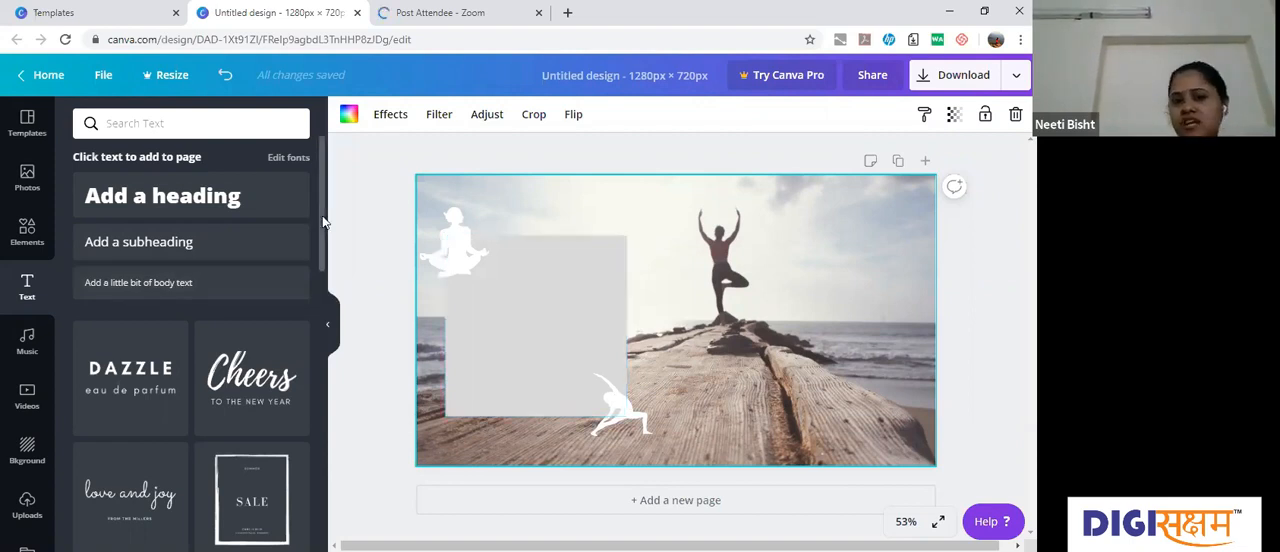
drag(322, 217, 323, 277)
scroll(323, 285, down, 2)
scroll(323, 295, down, 2)
scroll(323, 310, down, 1)
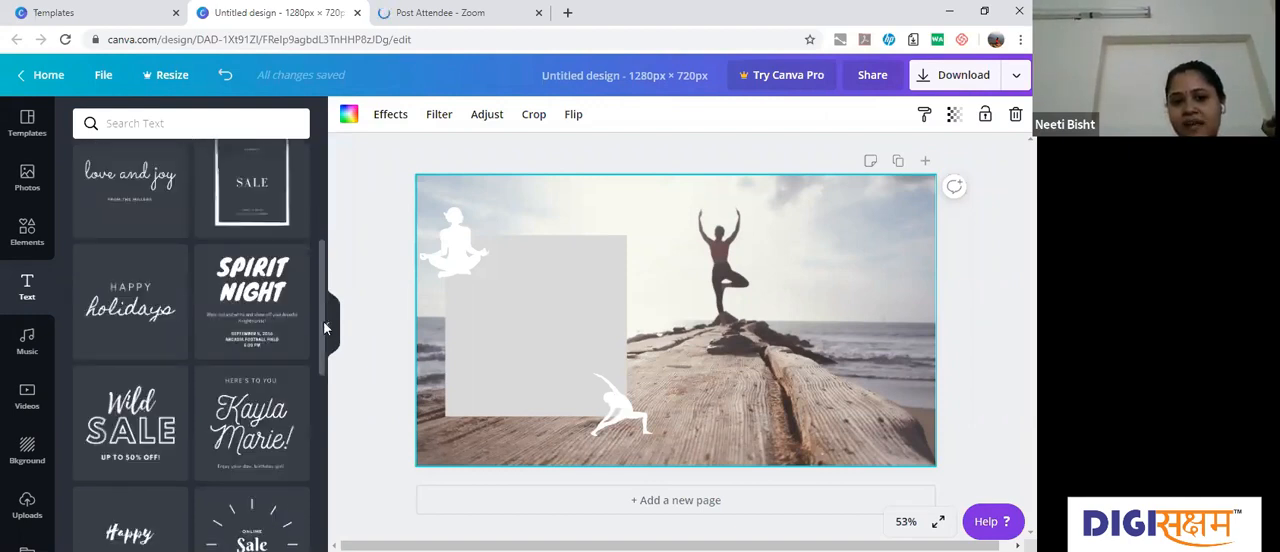
scroll(323, 335, down, 1)
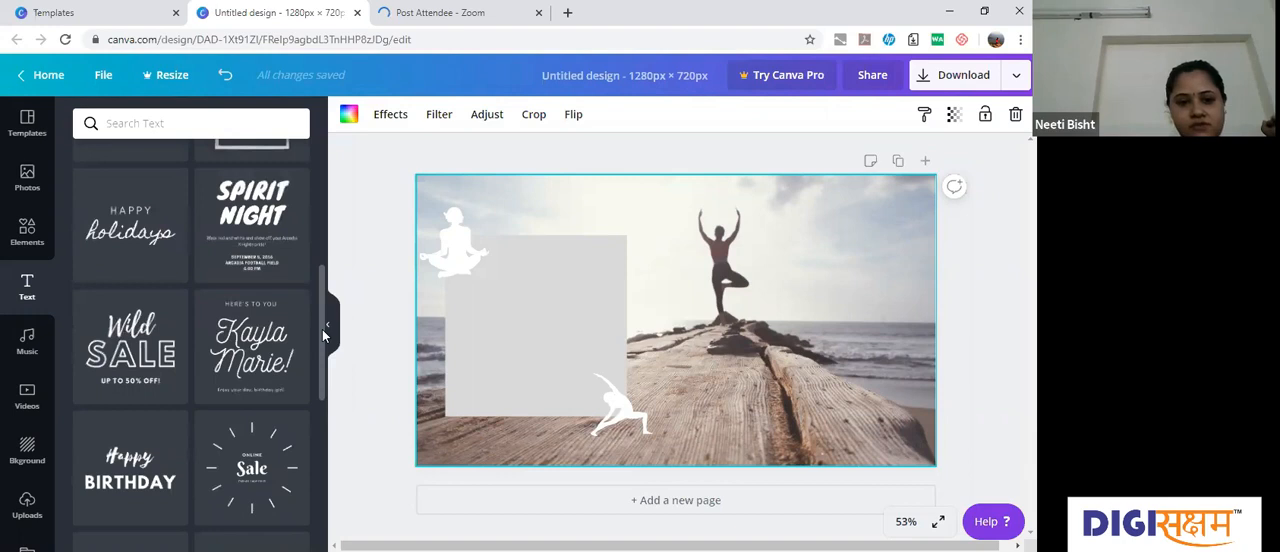
scroll(325, 380, down, 1)
scroll(323, 395, down, 2)
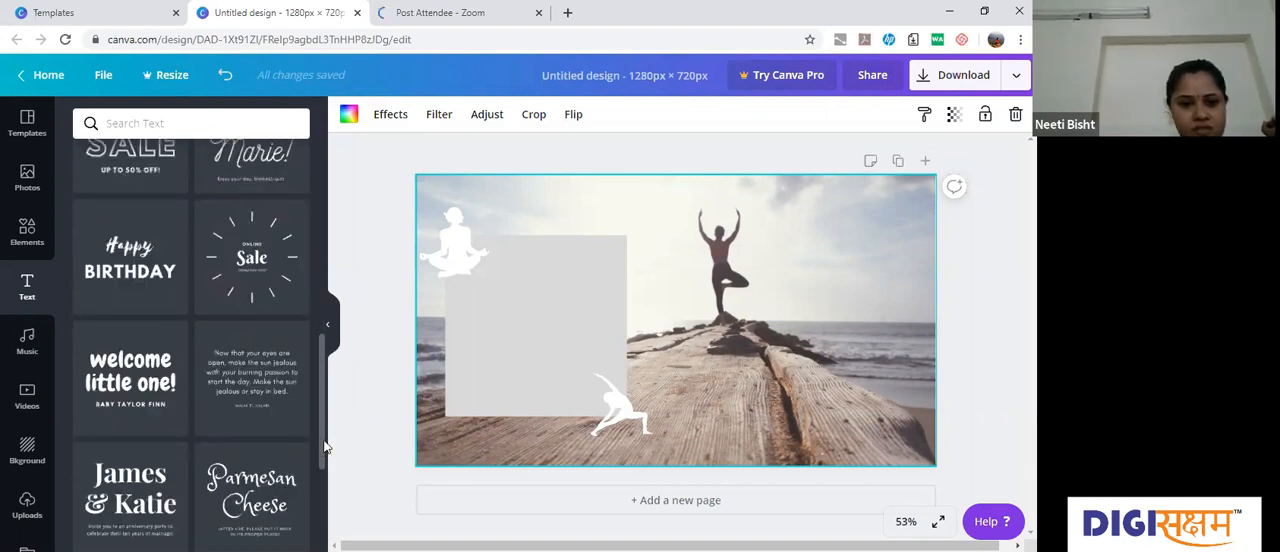
scroll(323, 455, down, 3)
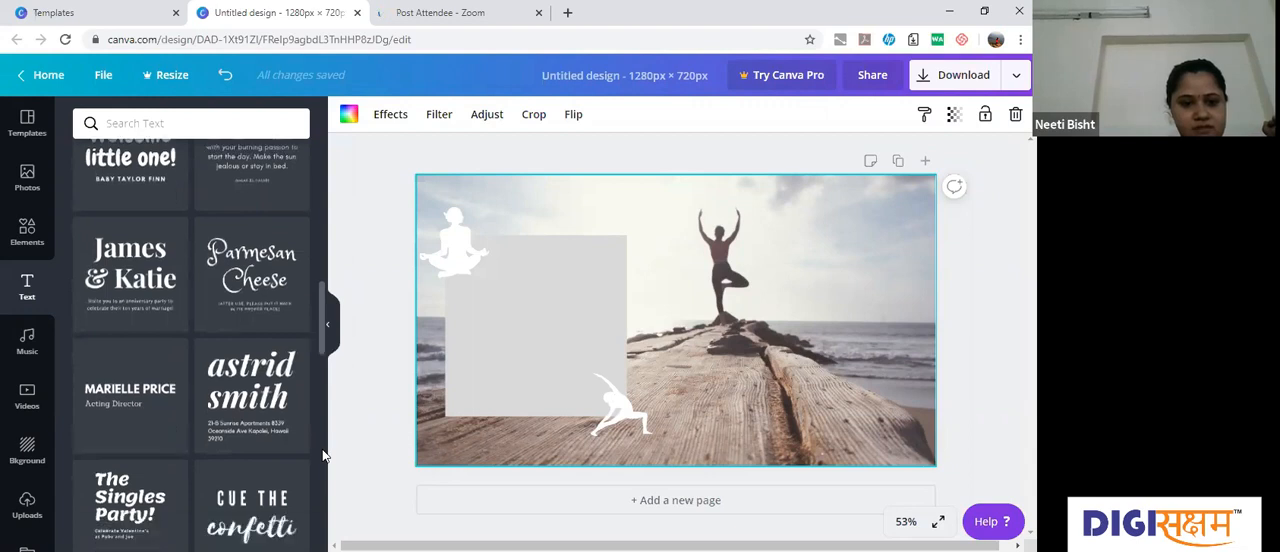
scroll(323, 458, down, 1)
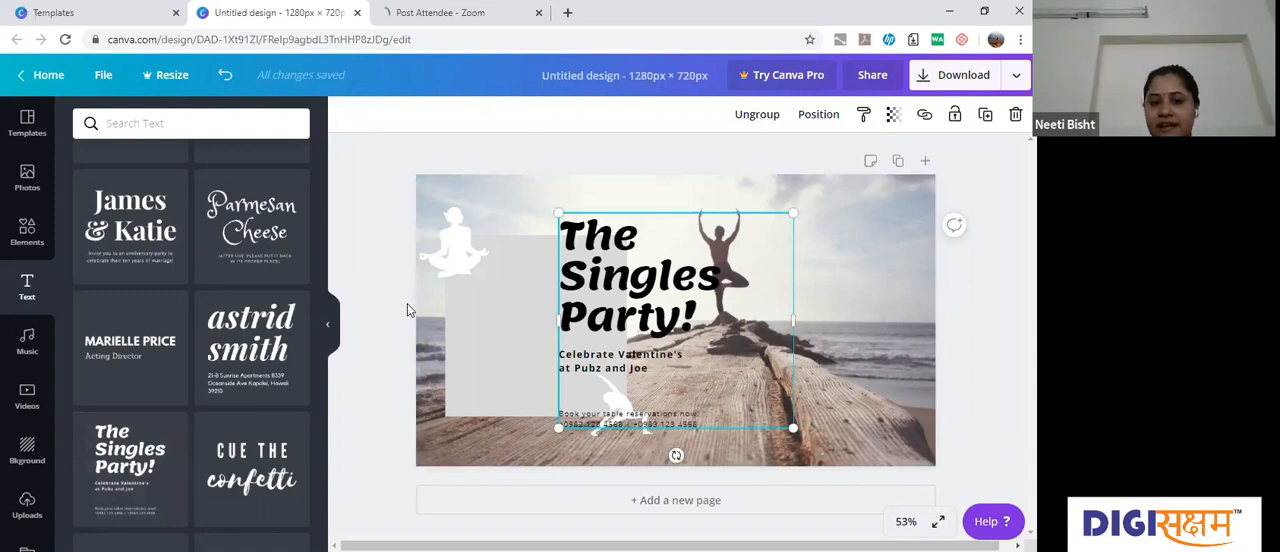
drag(322, 327, 629, 293)
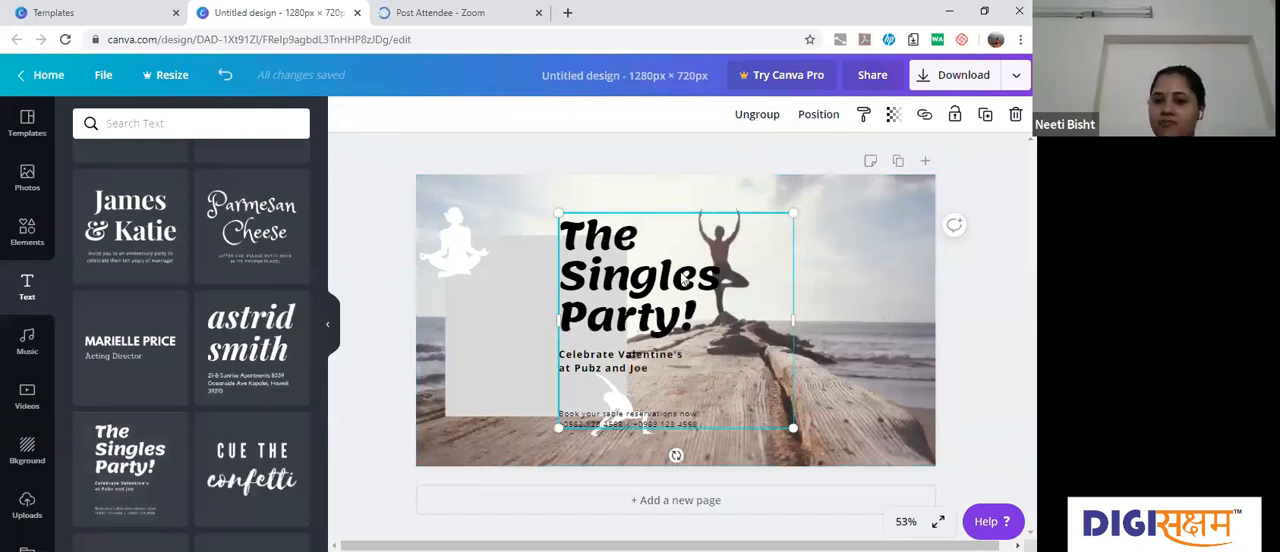
Step: Ungroup the "The Singles Party!" text group and delete its Valentine's subtitle and table reservation lines
click(756, 115)
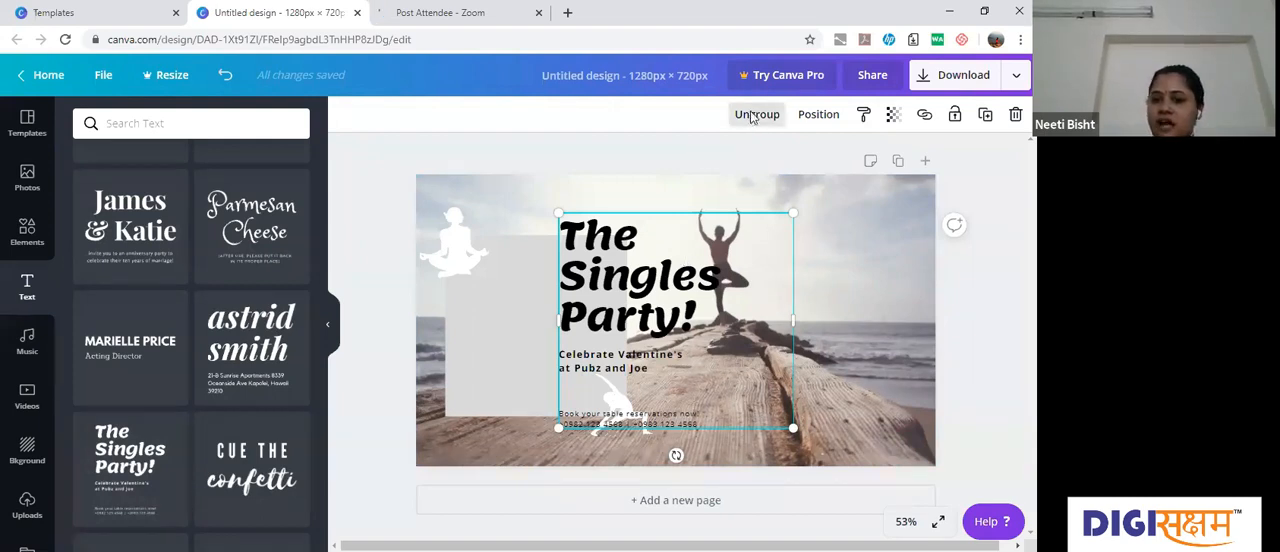
click(837, 361)
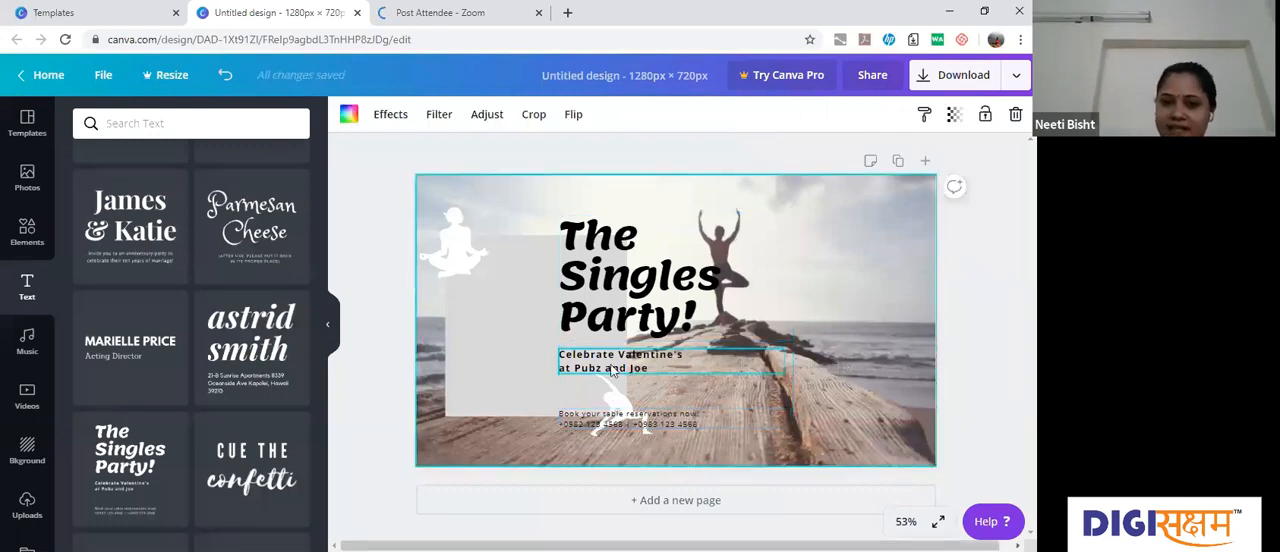
key(Delete)
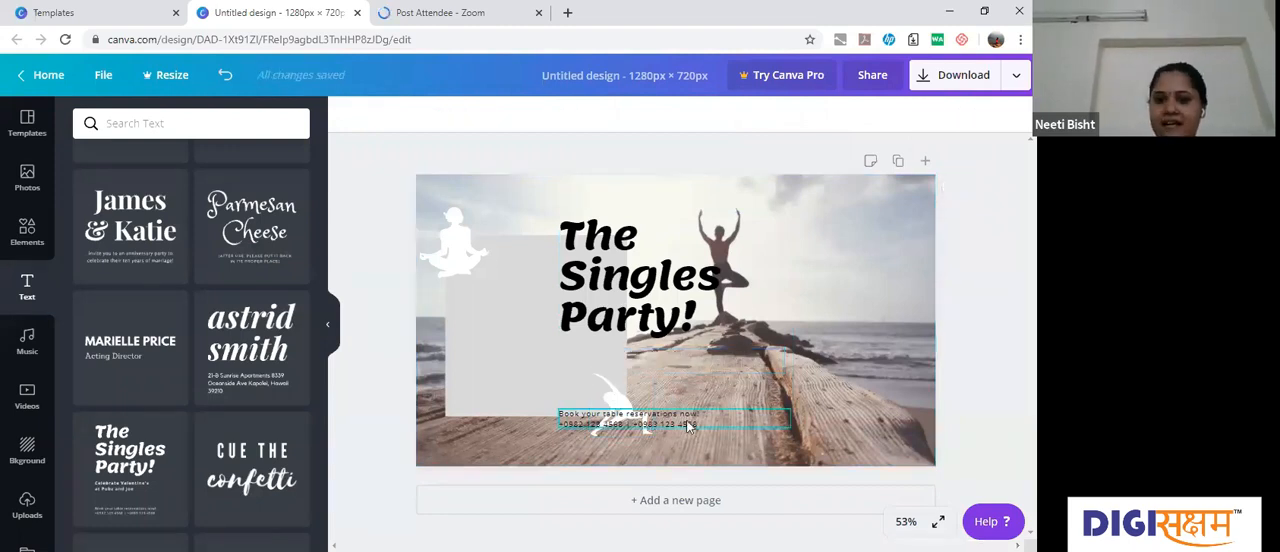
click(688, 426)
key(Delete)
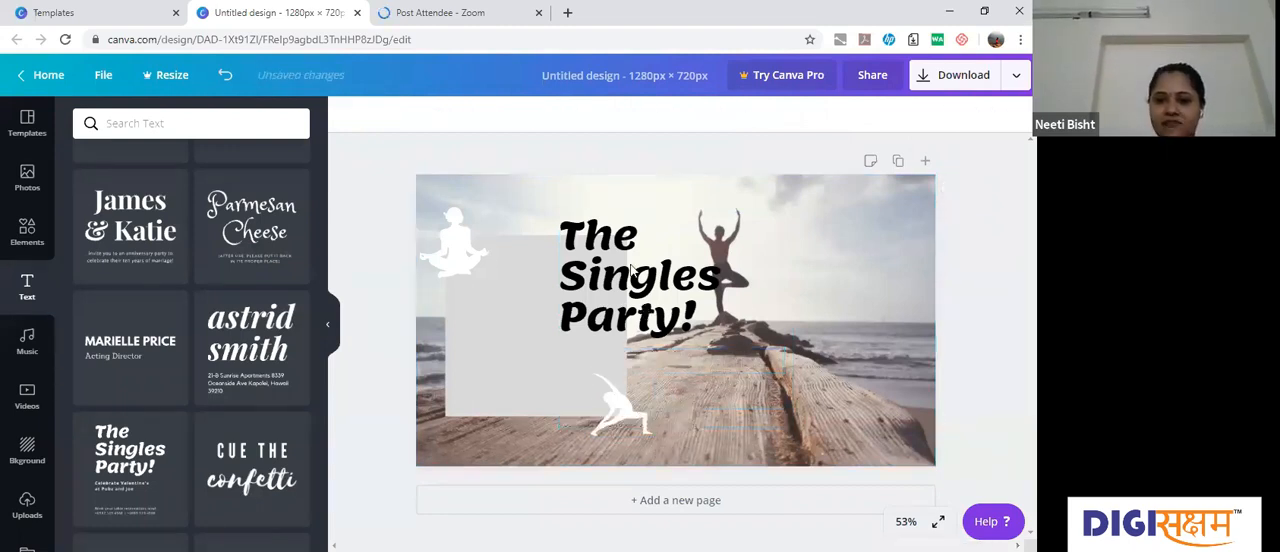
Step: Replace the heading "The Singles Party!" with "90 Minutes session on Weight Loss"
click(718, 329)
double_click(690, 320)
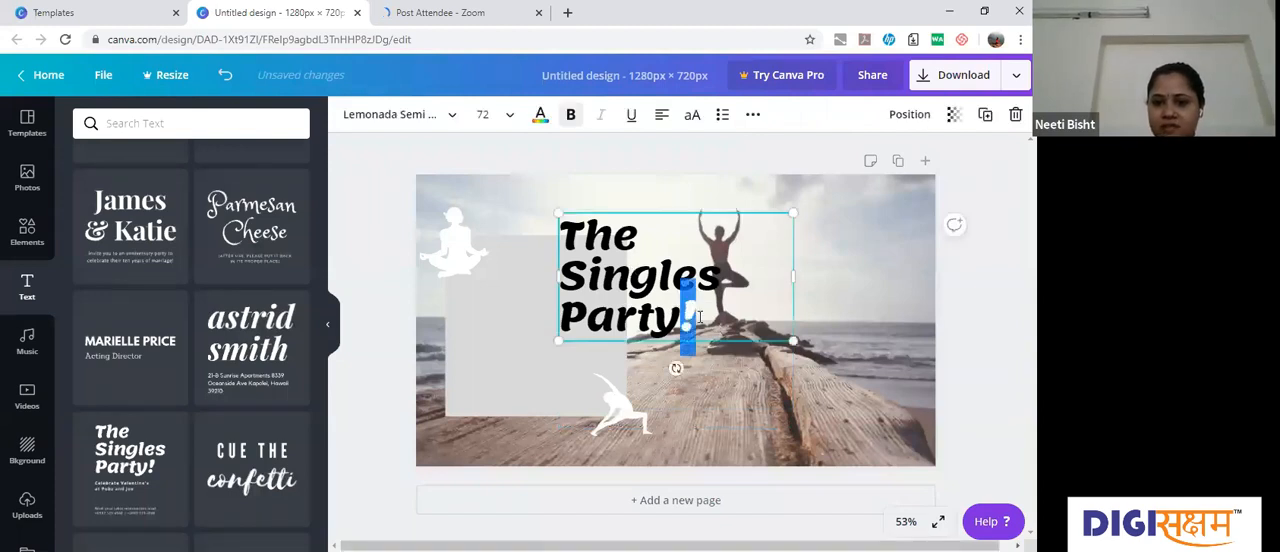
click(700, 317)
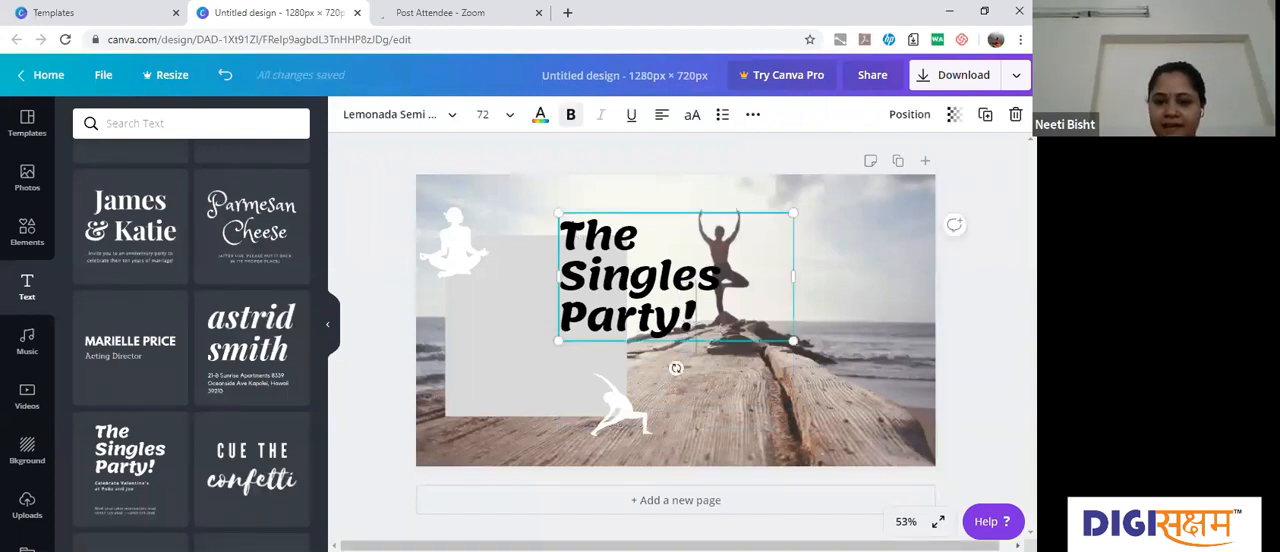
triple_click(570, 228)
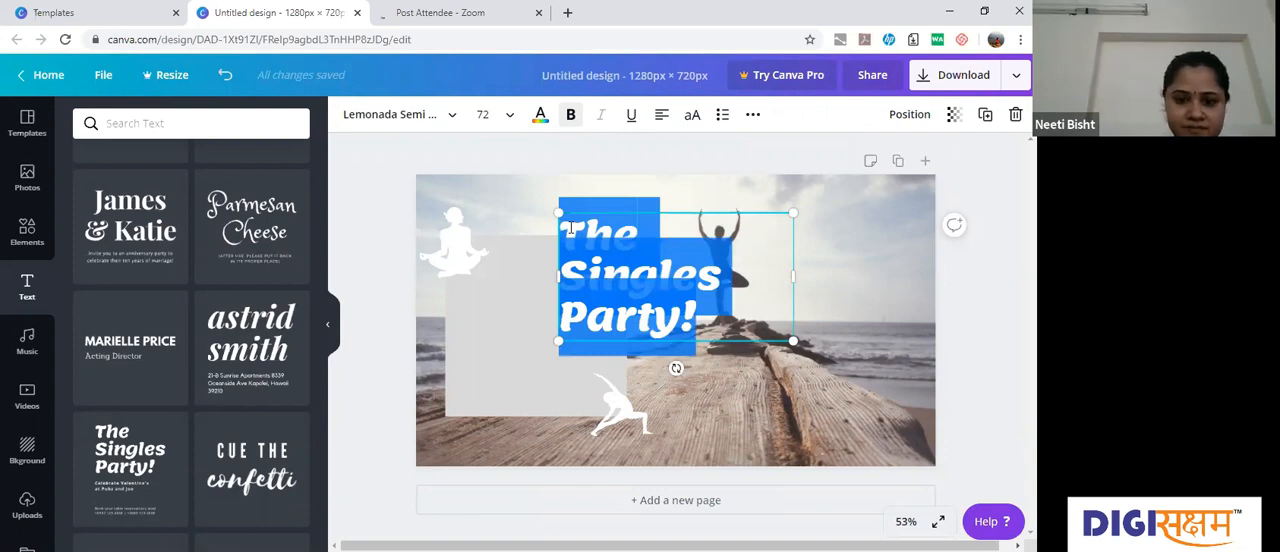
text(90 Mi)
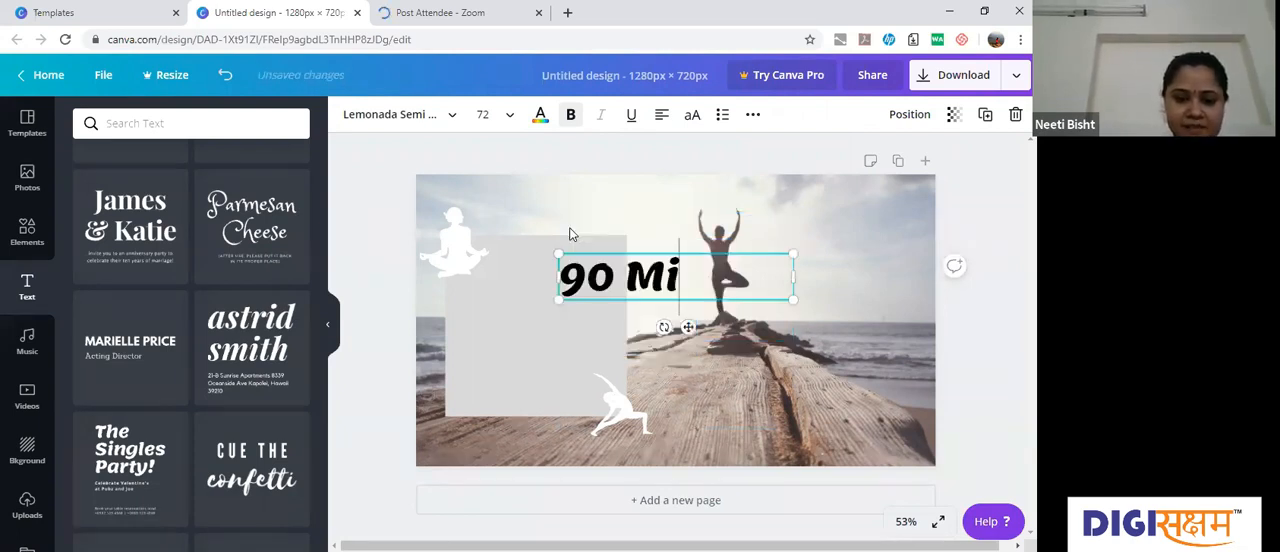
text(nutes)
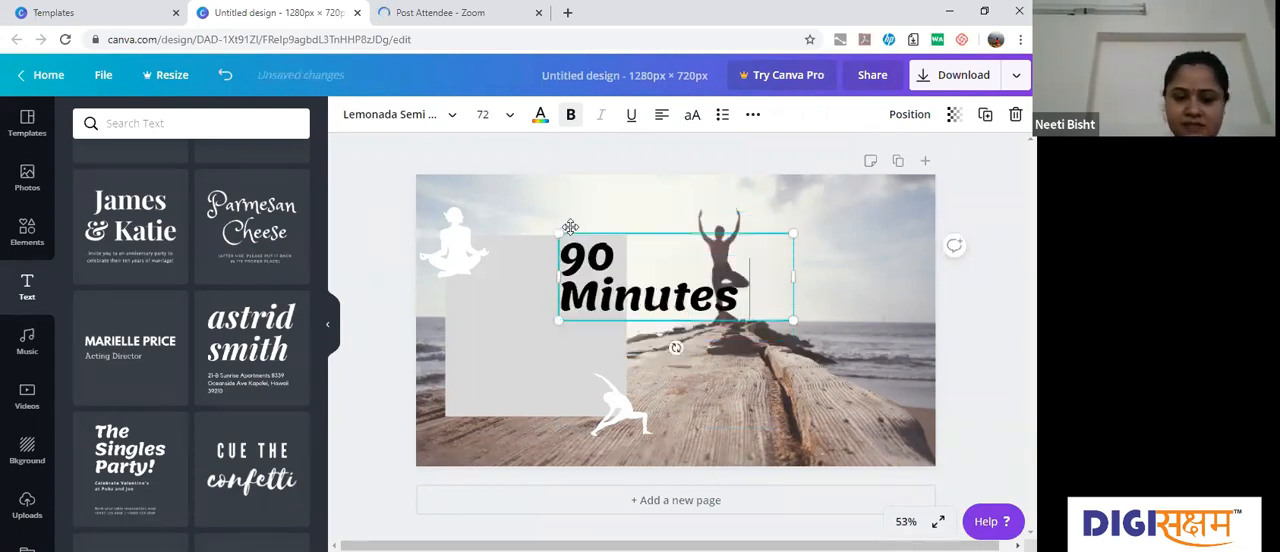
text( sessi)
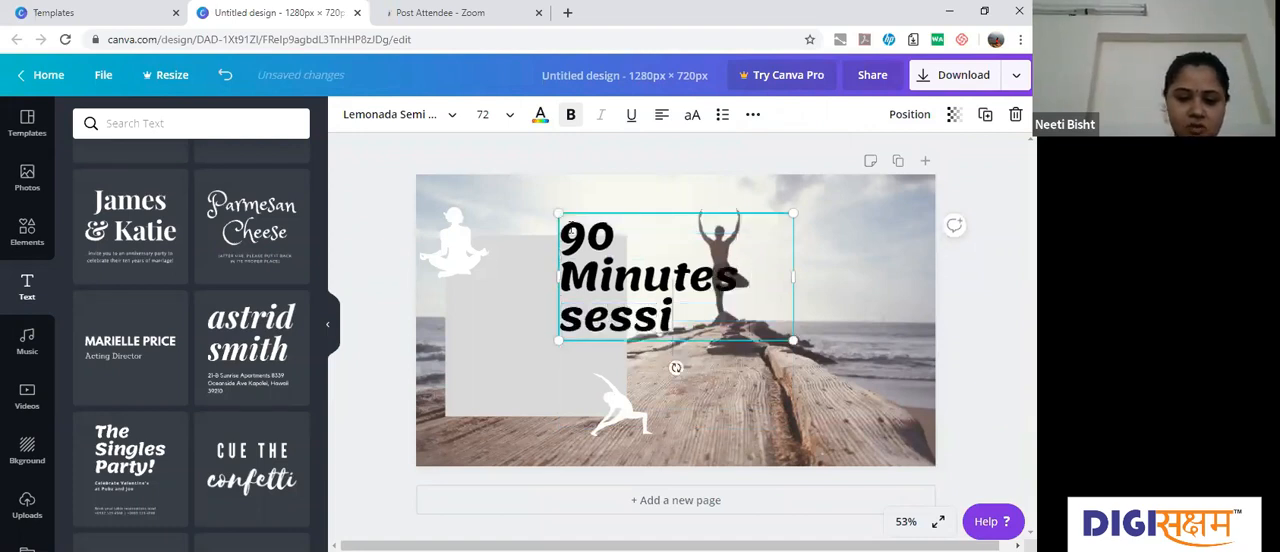
text(on on Wei)
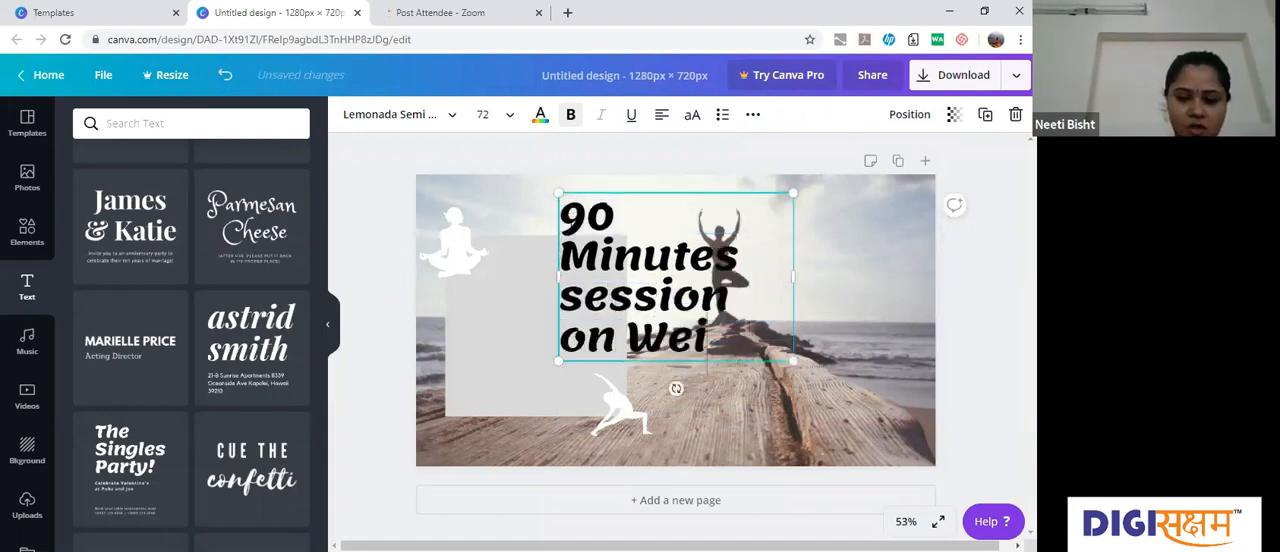
text(ght)
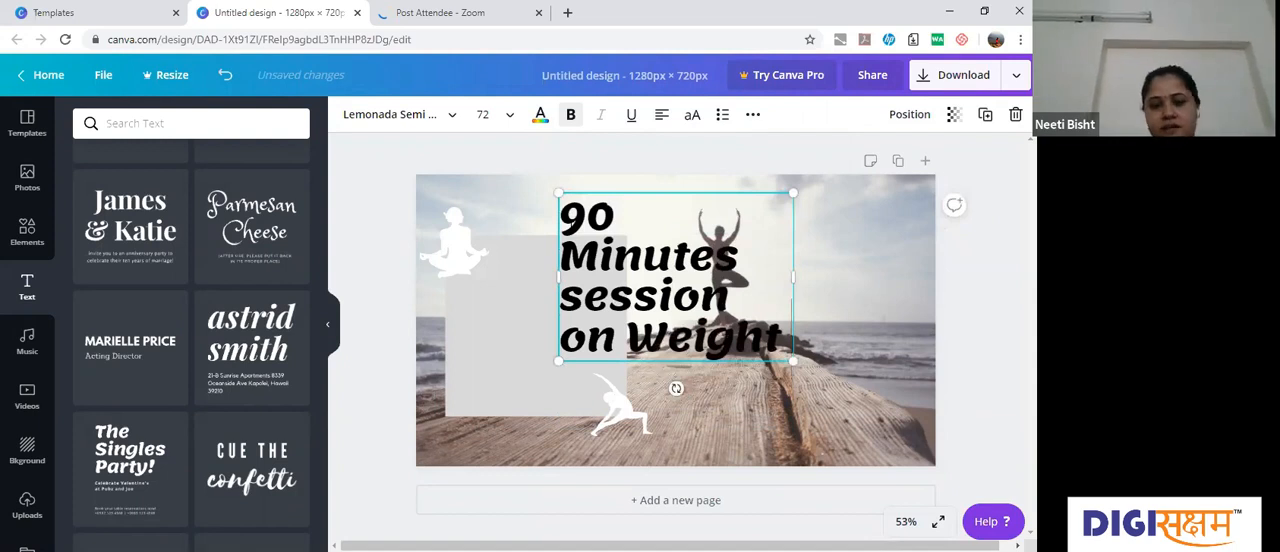
text( Loss)
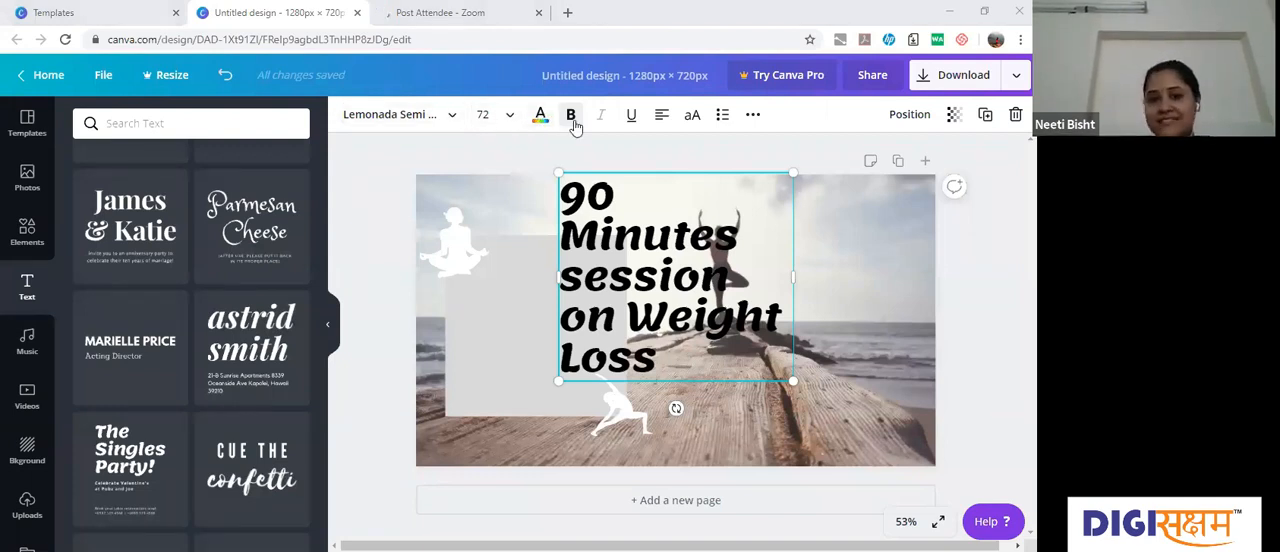
Step: Cycle through the text alignments of the weight-loss heading and settle on centred
click(661, 116)
click(661, 116)
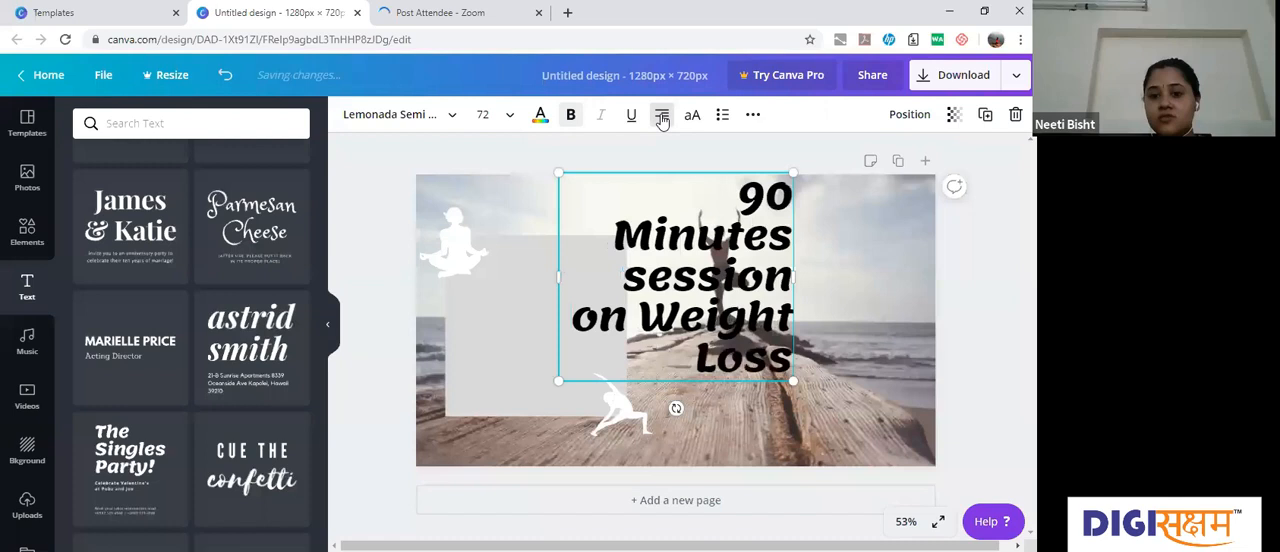
click(661, 116)
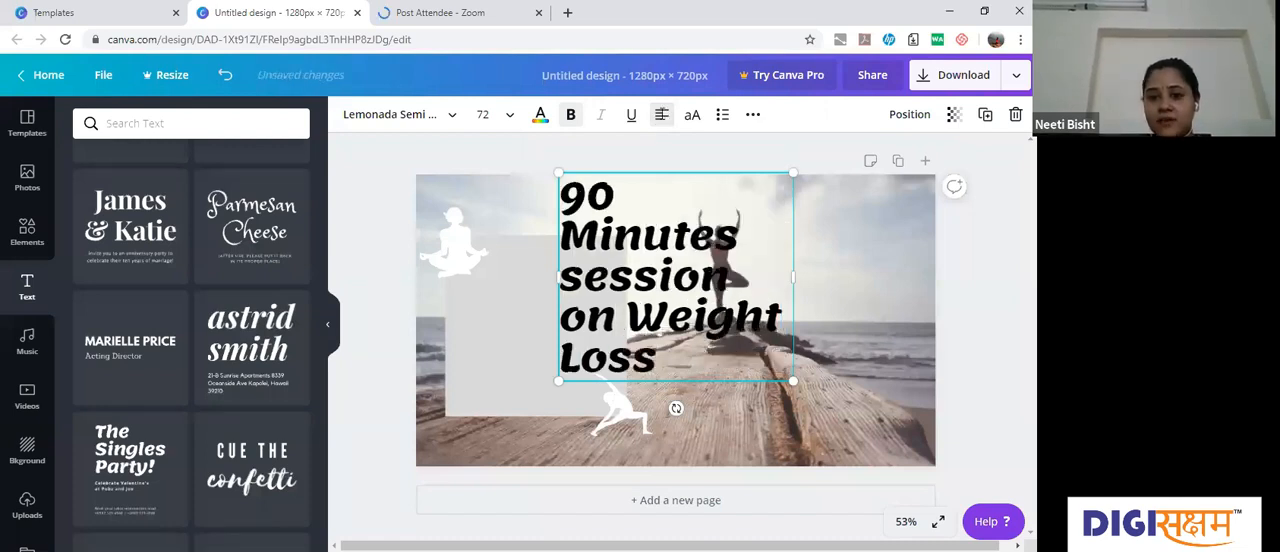
click(661, 116)
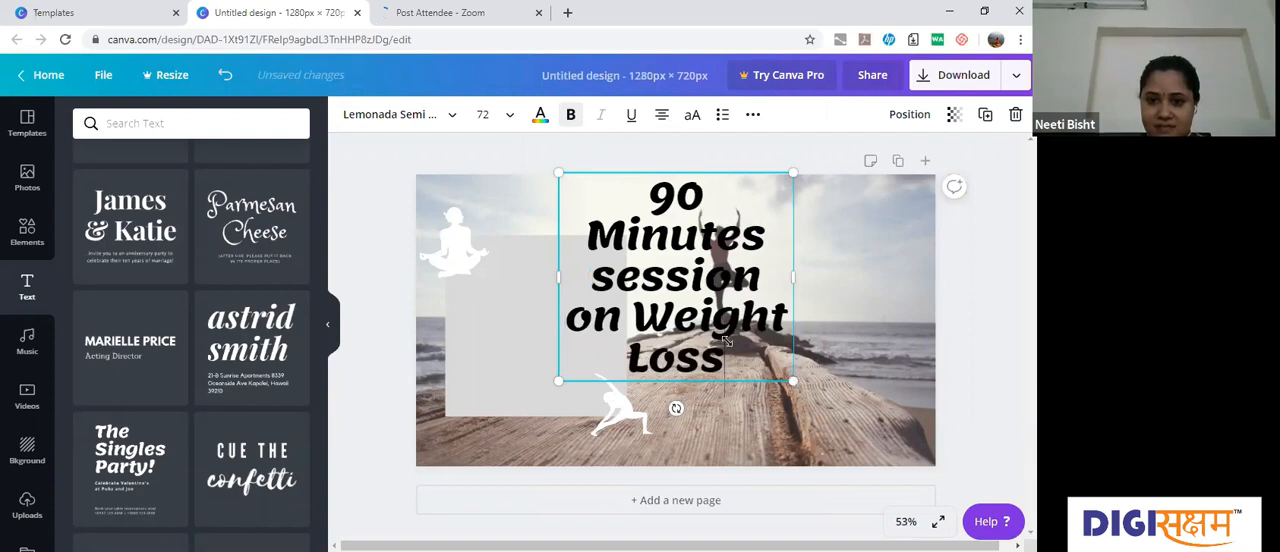
Step: Shrink the weight-loss heading to a text size of about 46 and place it inside the grey square
drag(727, 340, 708, 305)
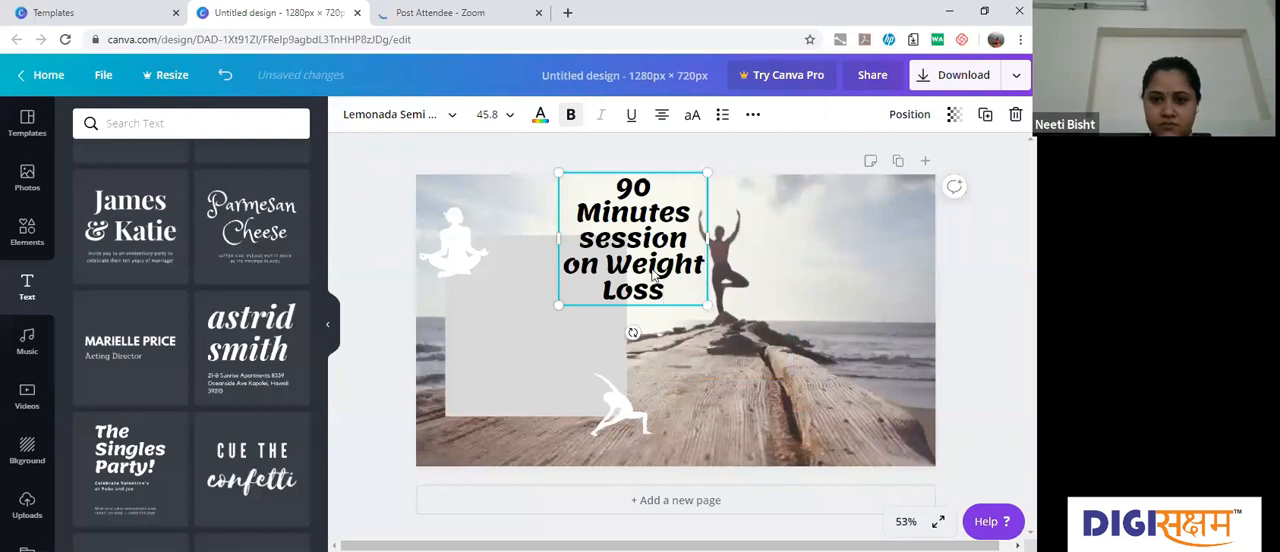
click(677, 352)
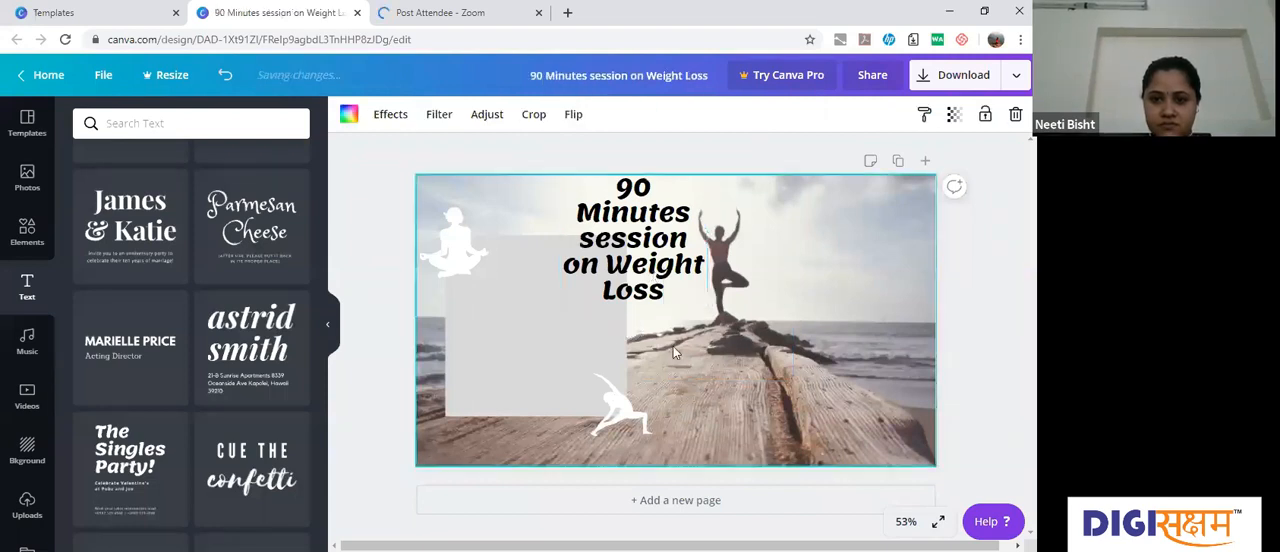
click(606, 313)
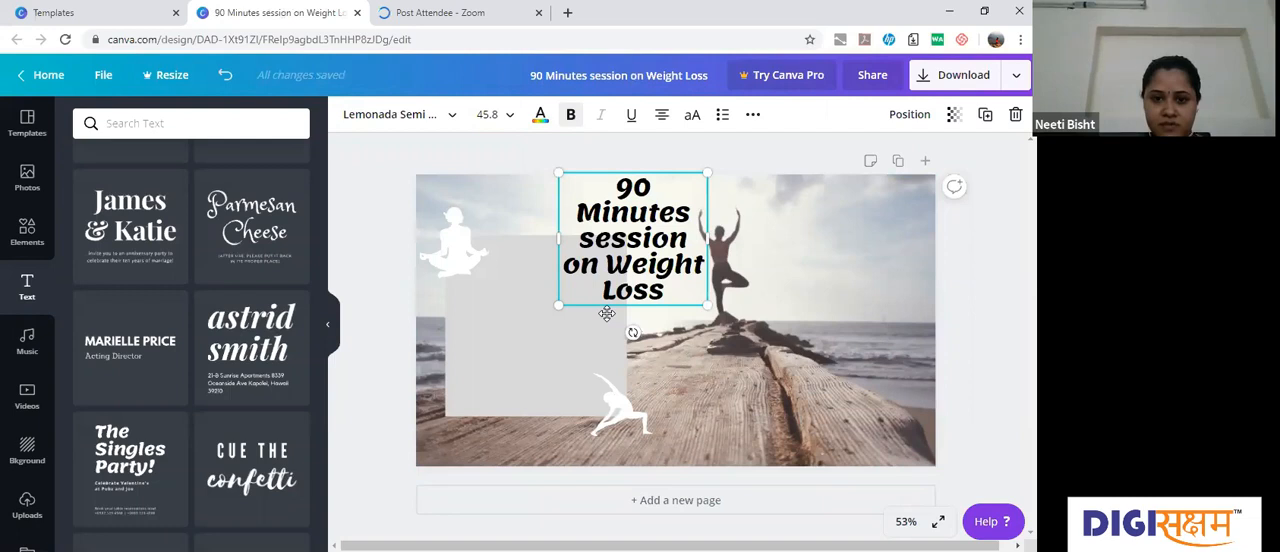
drag(606, 313, 551, 346)
click(556, 231)
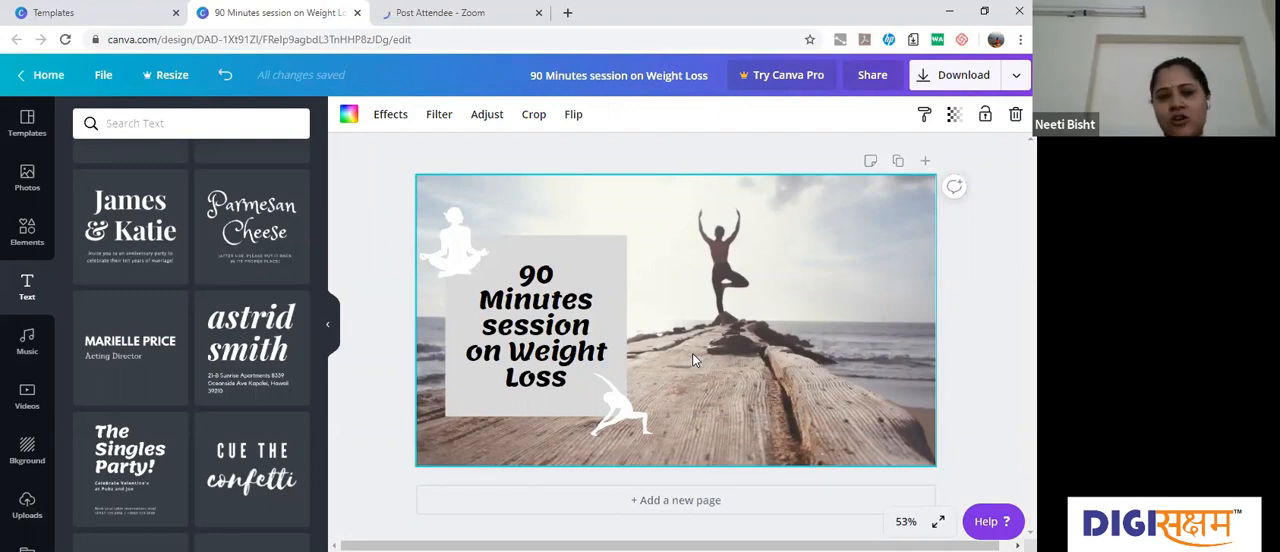
Step: Add the "Online Sale" text group with radiating lines on the page's right half and replace "Sale" with "Women Only"
drag(322, 320, 322, 263)
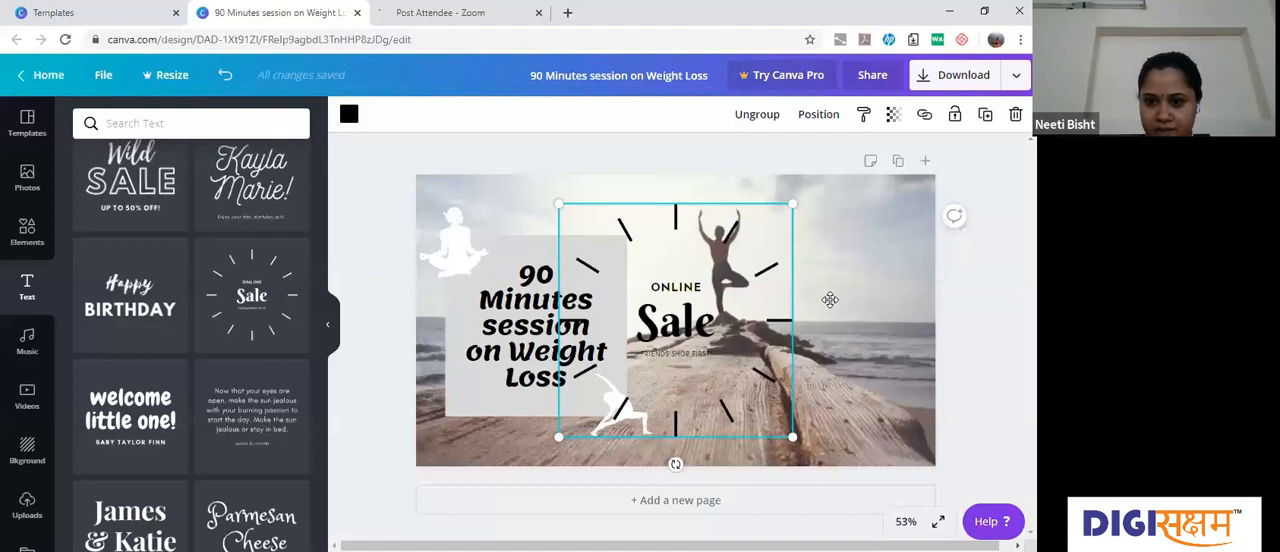
drag(669, 338, 805, 328)
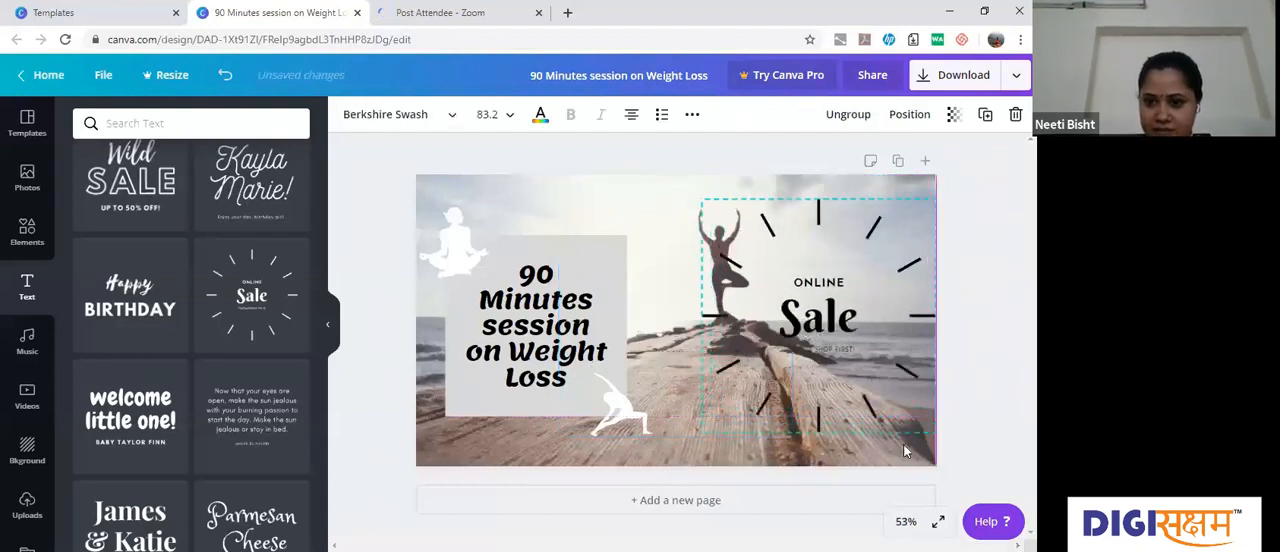
double_click(830, 323)
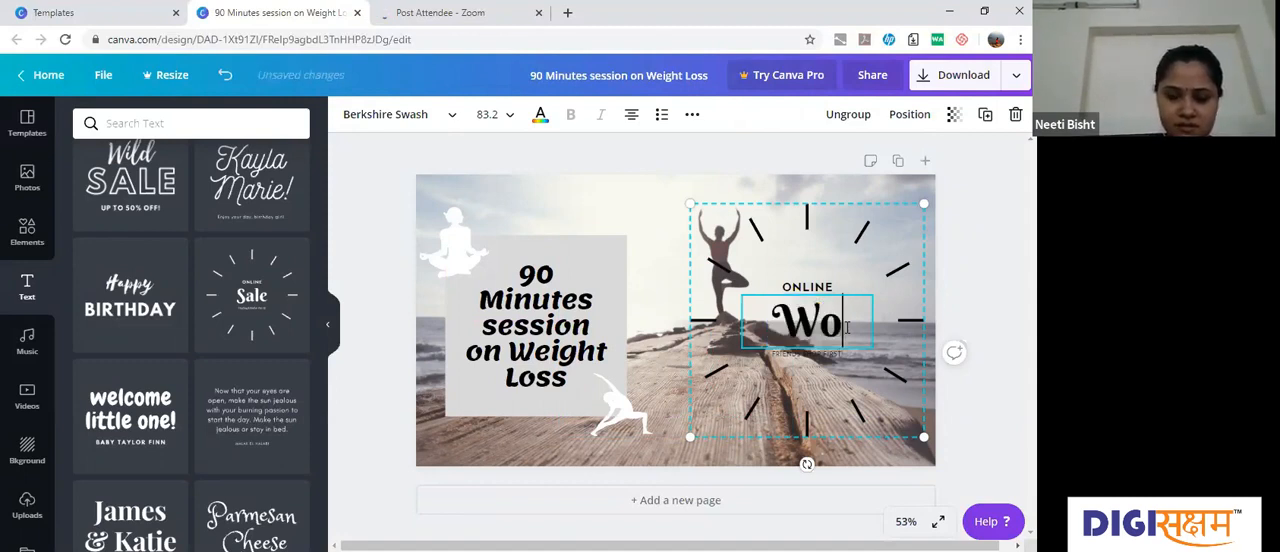
text(men)
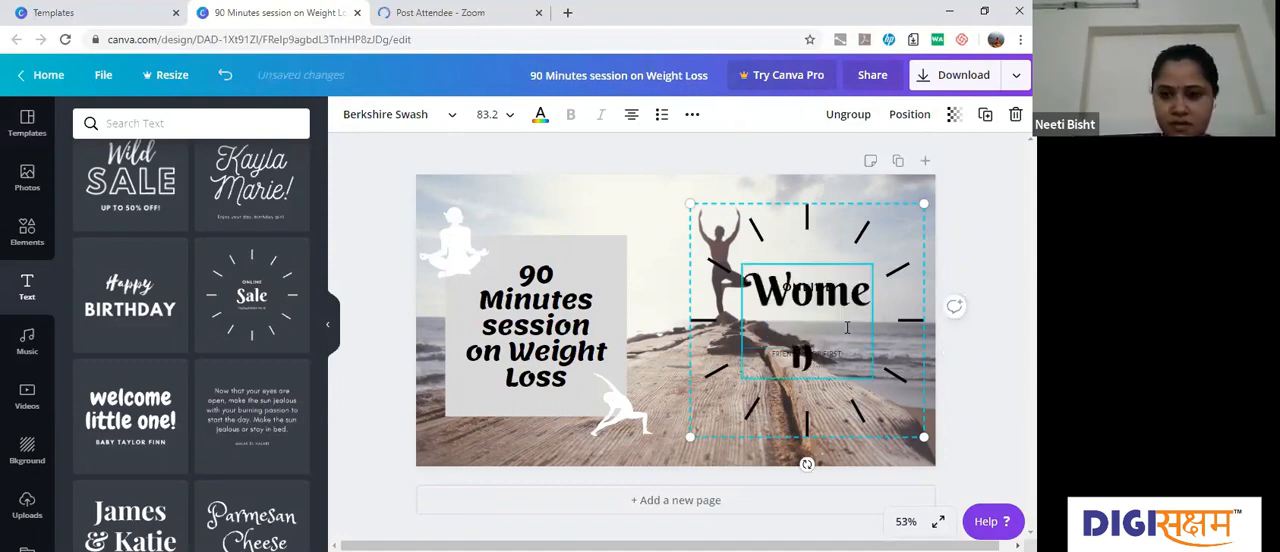
text( Only)
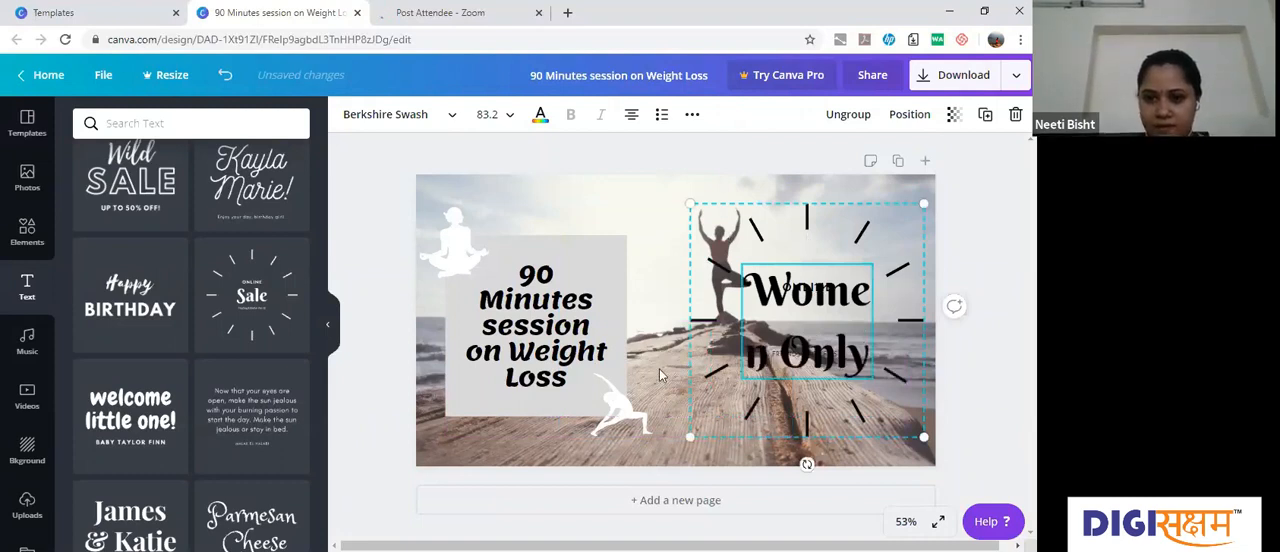
Step: Try text size 32 on "Women Only" and settle on size 56
click(512, 117)
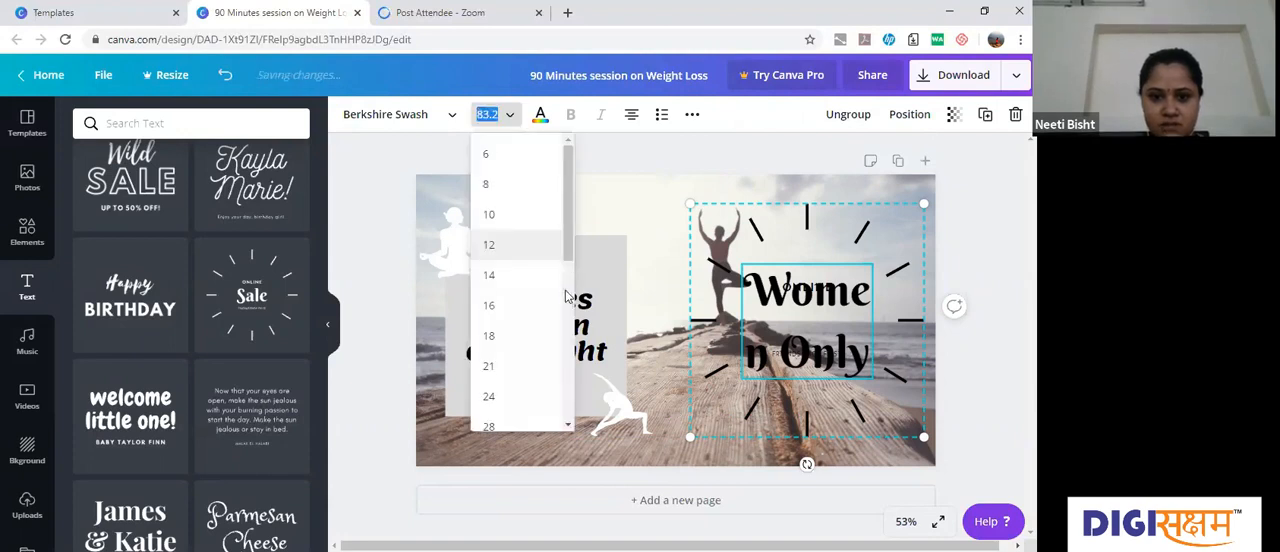
scroll(565, 297, down, 2)
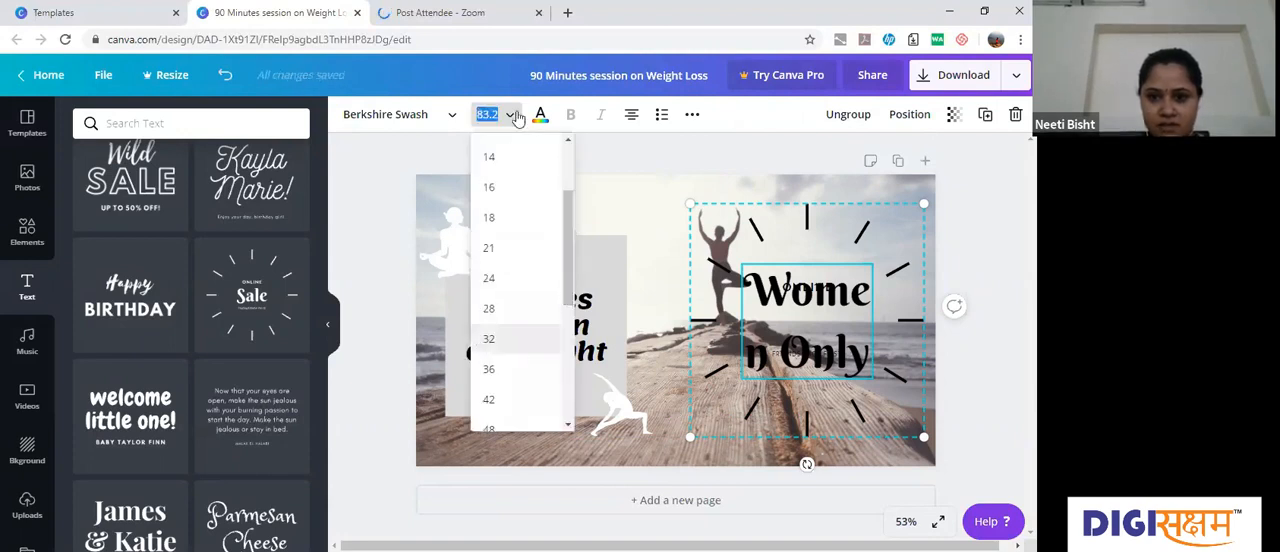
text(32)
key(Return)
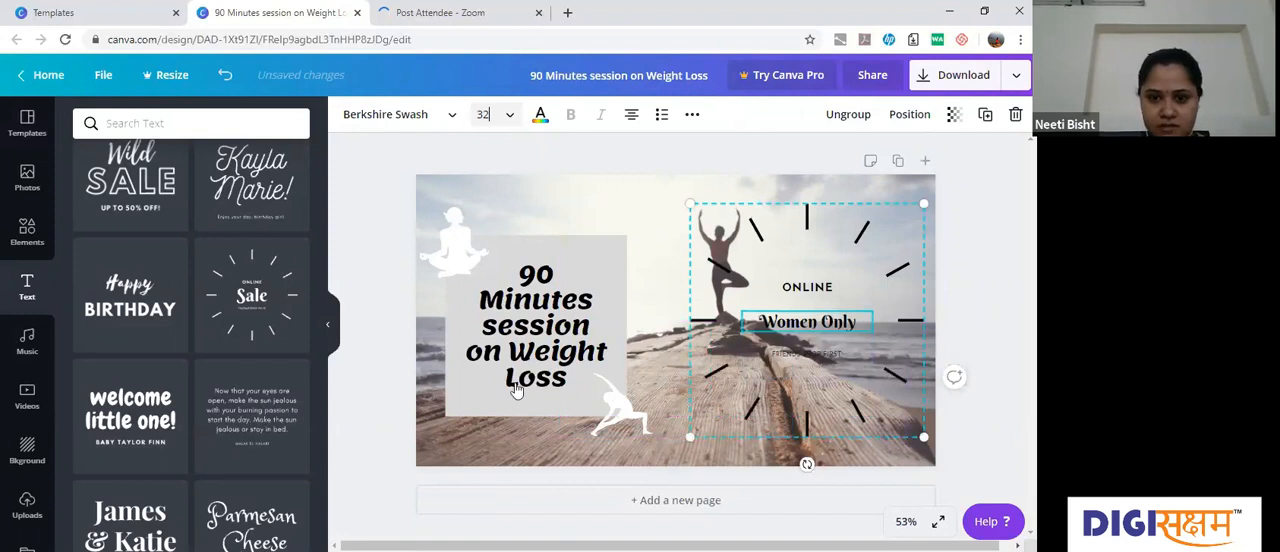
click(512, 116)
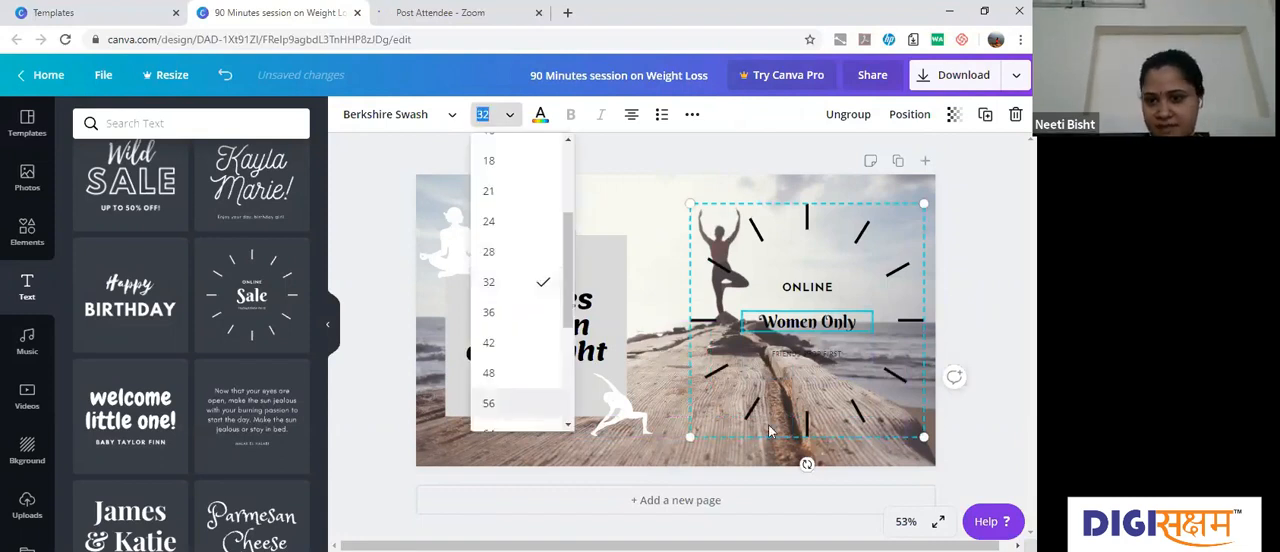
click(507, 414)
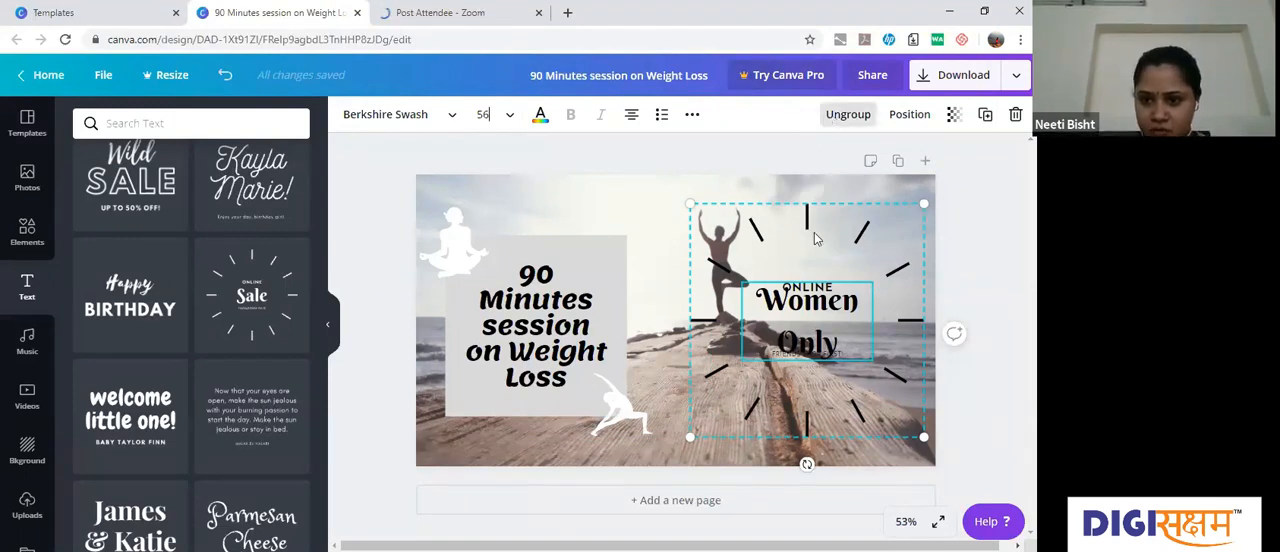
Step: Ungroup the "Women Only" text group and delete its "ONLINE" label and the small line of text at its base
key(ctrl+shift+g)
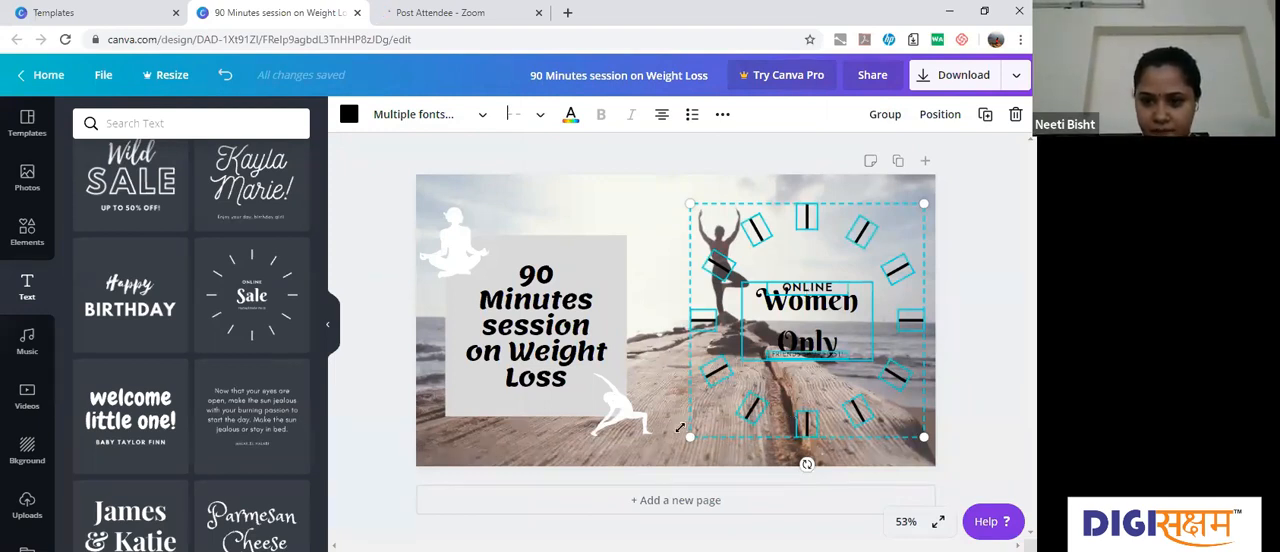
click(785, 330)
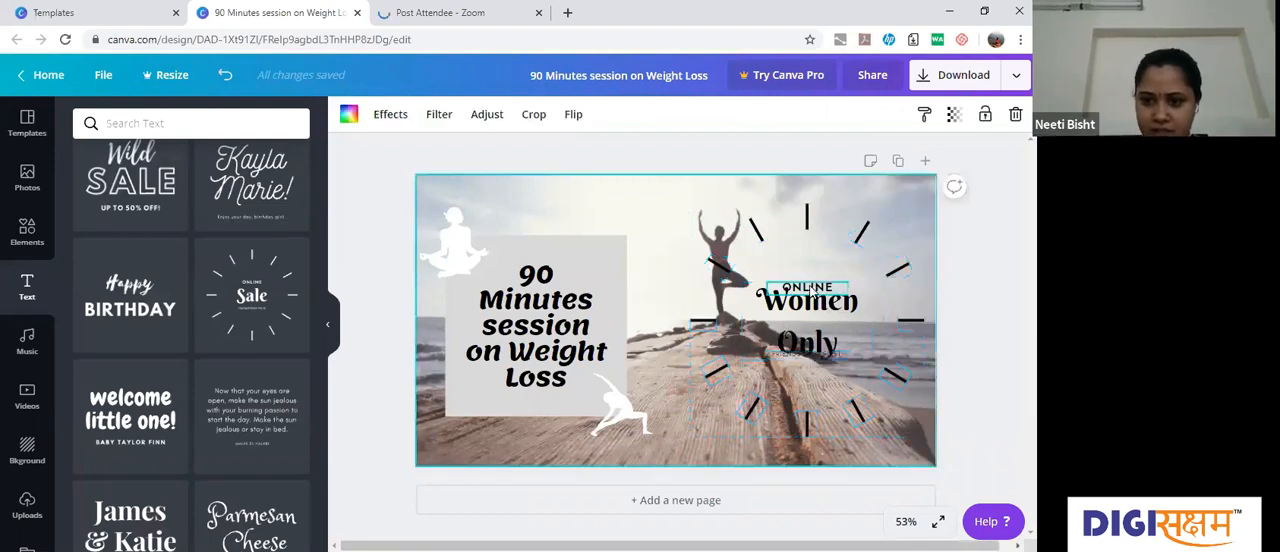
click(813, 290)
key(Delete)
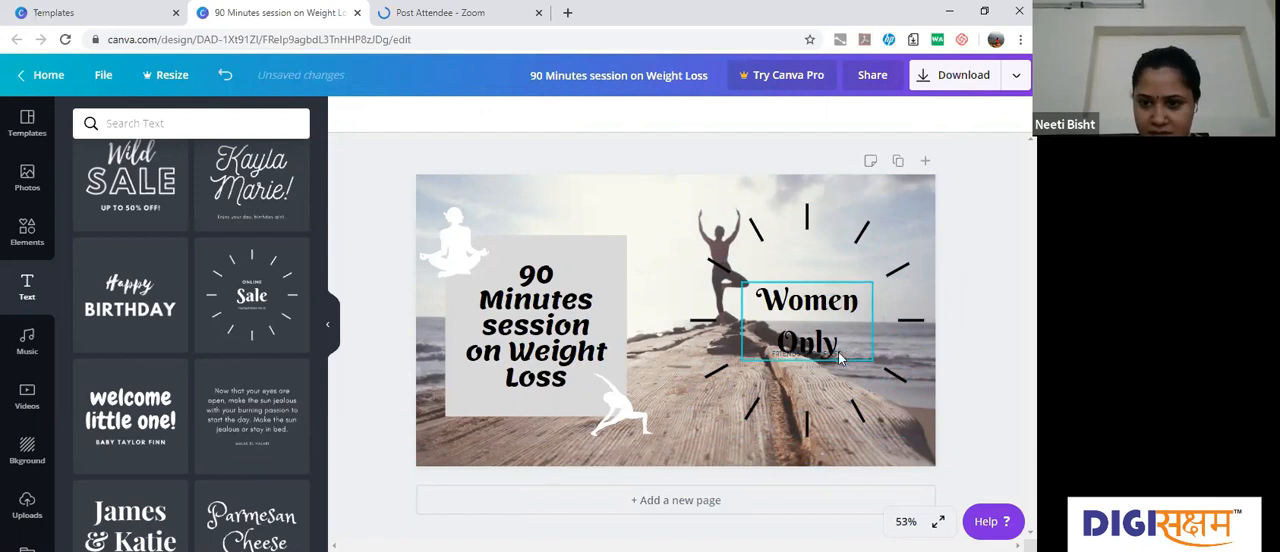
click(840, 358)
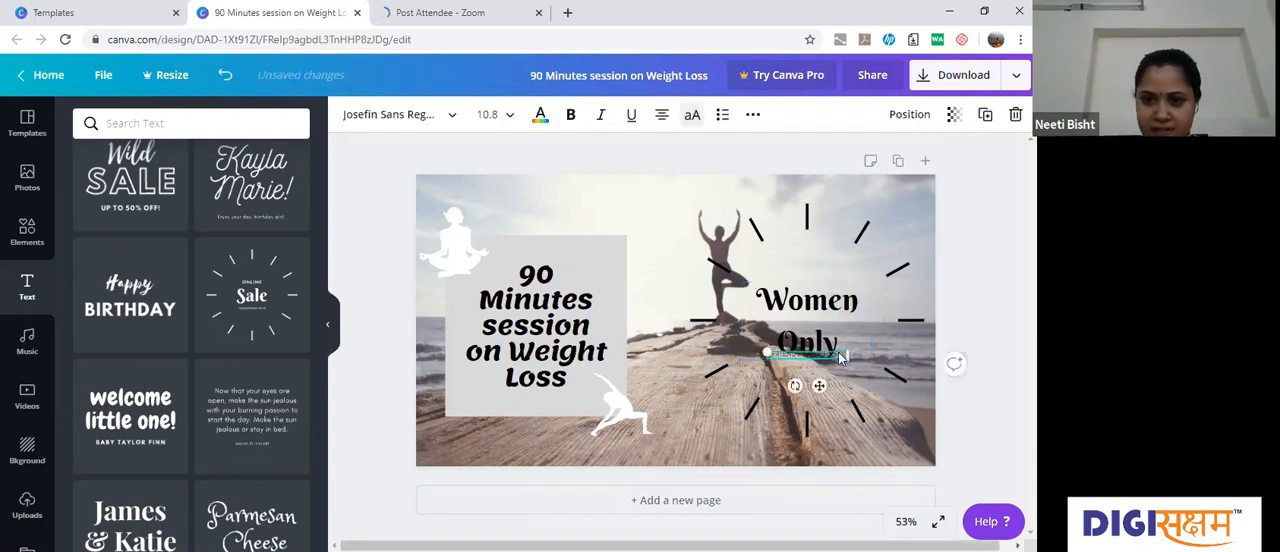
key(Delete)
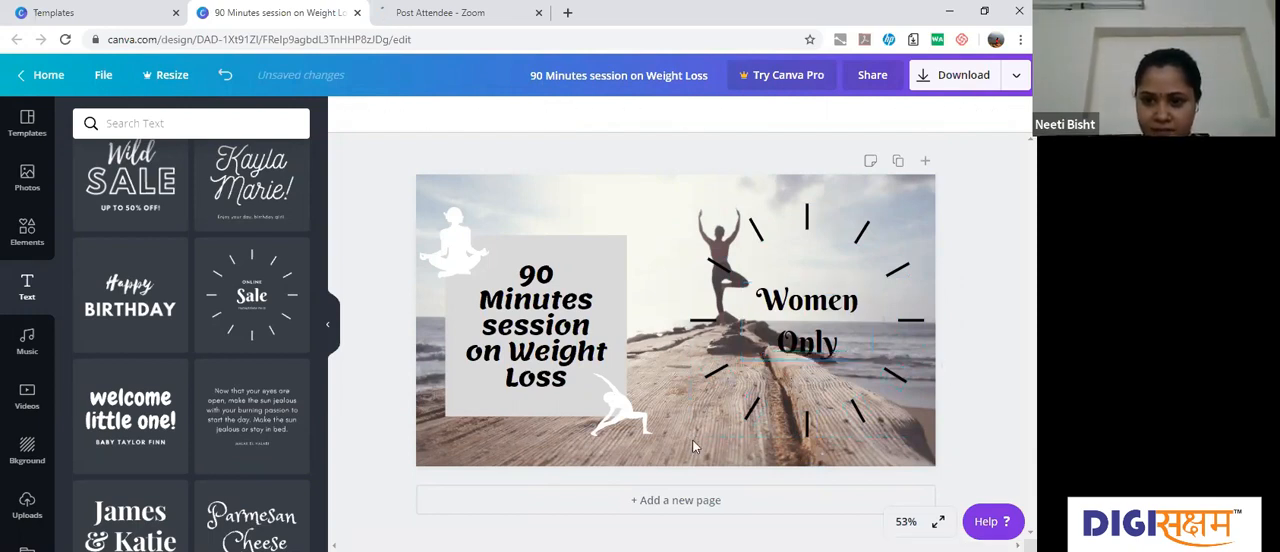
Step: Group the "Women Only" text with all its radiating lines and colour the lines white
click(827, 407)
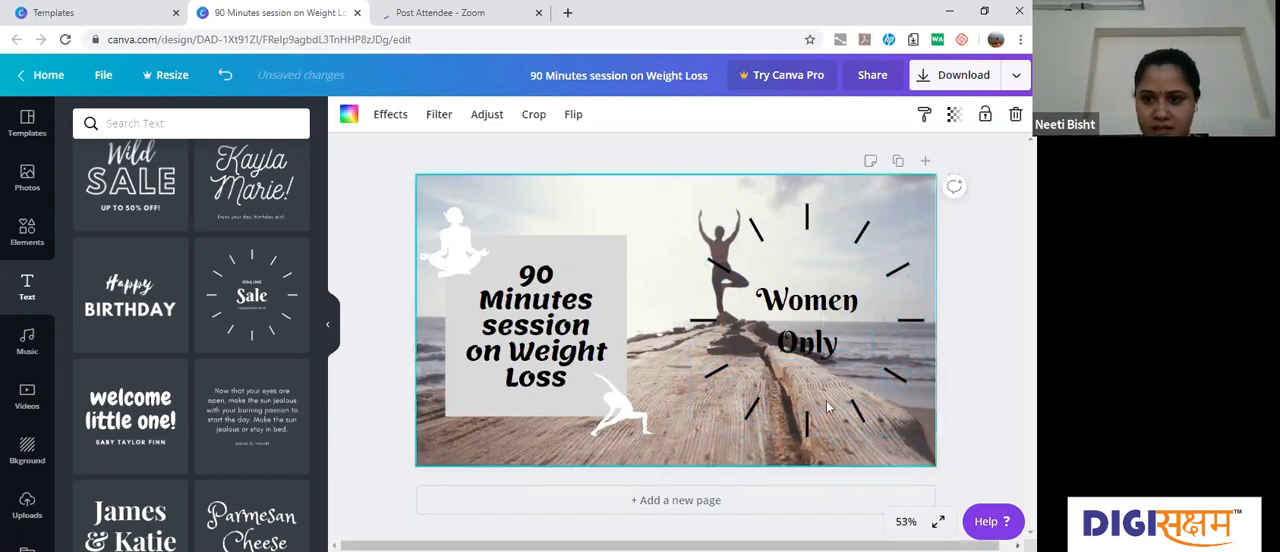
click(812, 335)
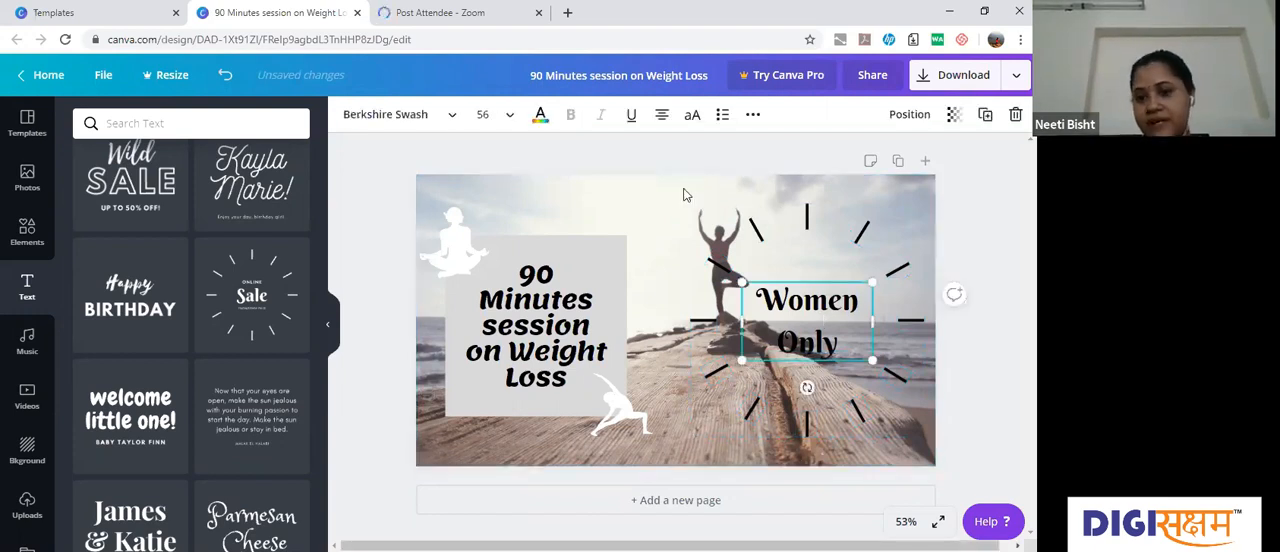
click(686, 198)
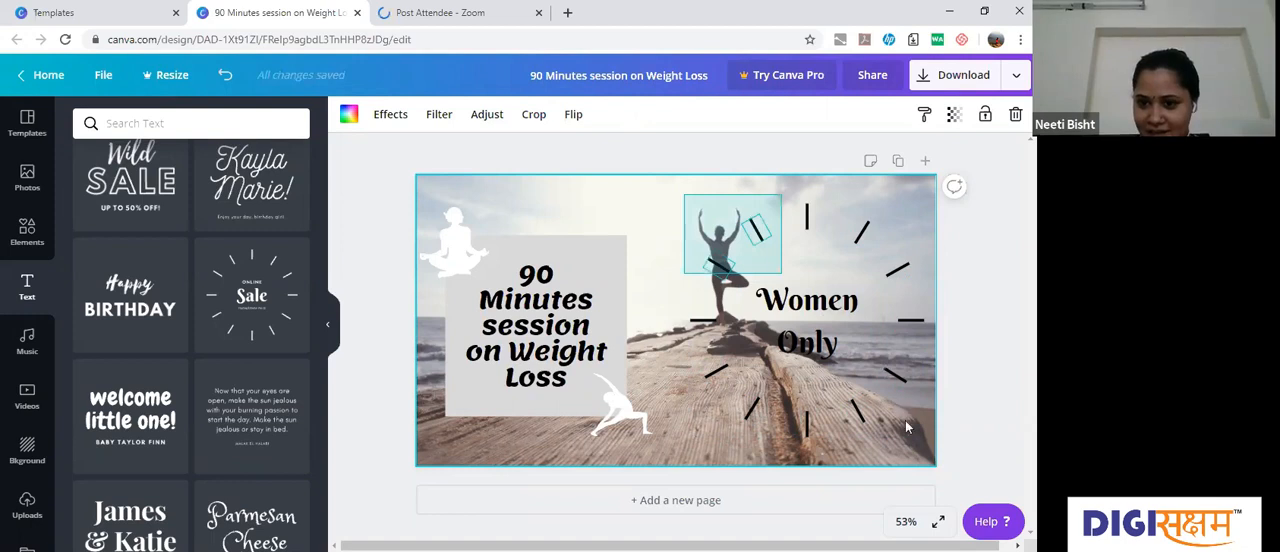
click(843, 248)
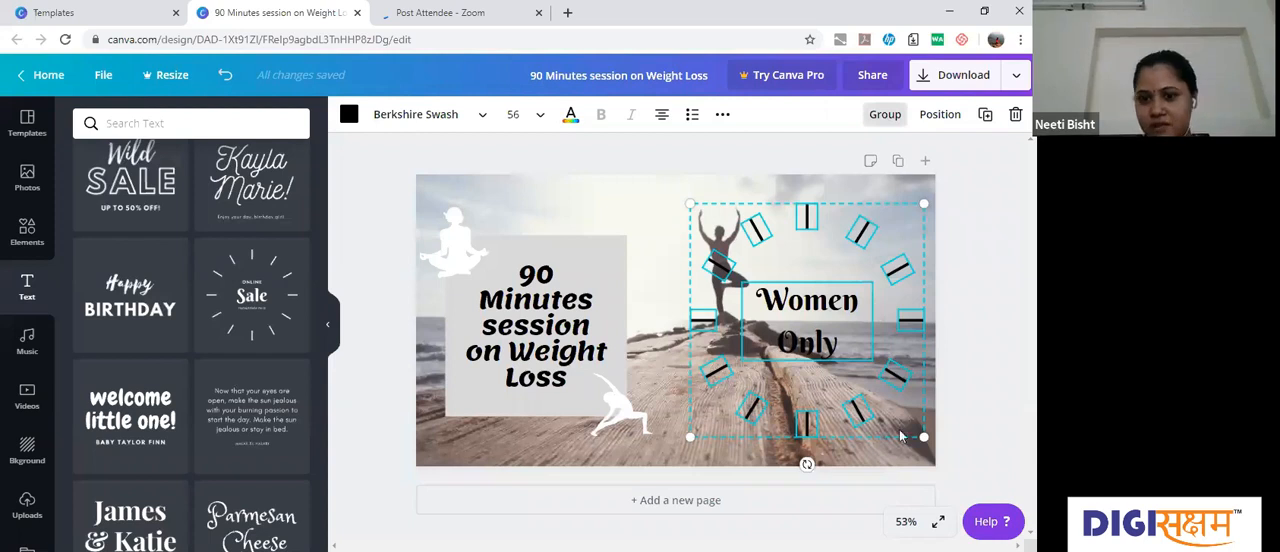
click(883, 116)
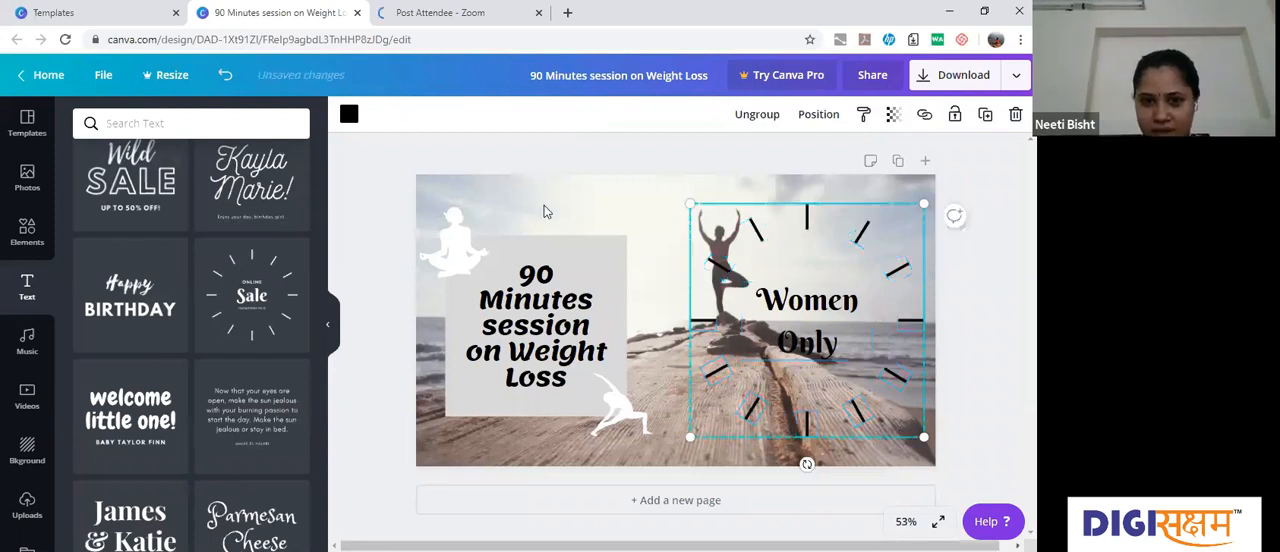
click(349, 117)
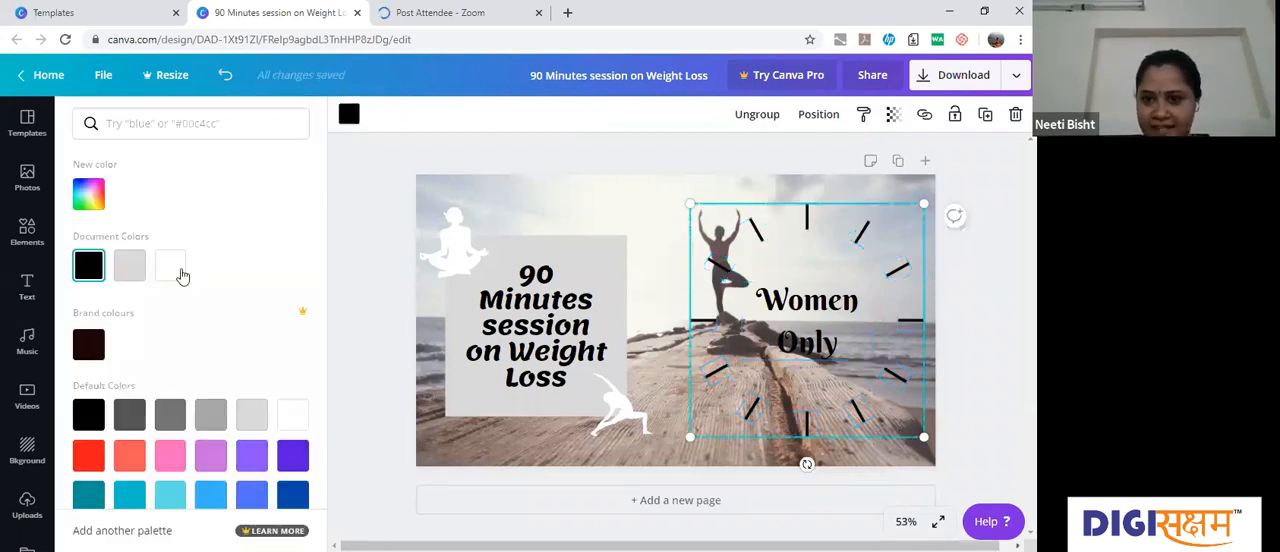
click(170, 266)
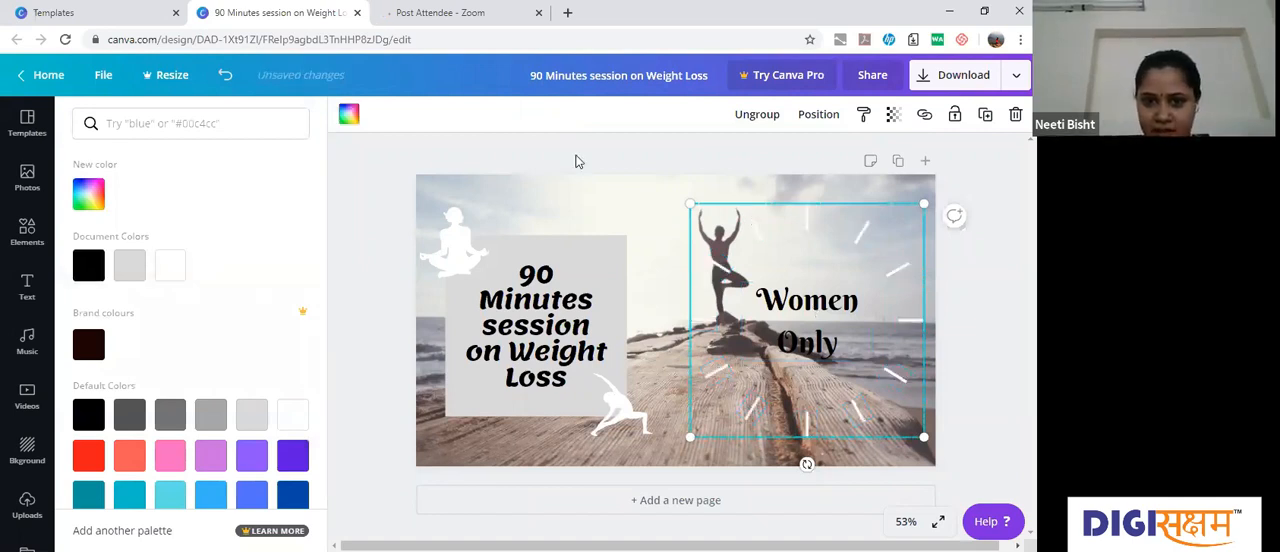
Step: Try white on the "Women Only" text and return it to black
click(807, 321)
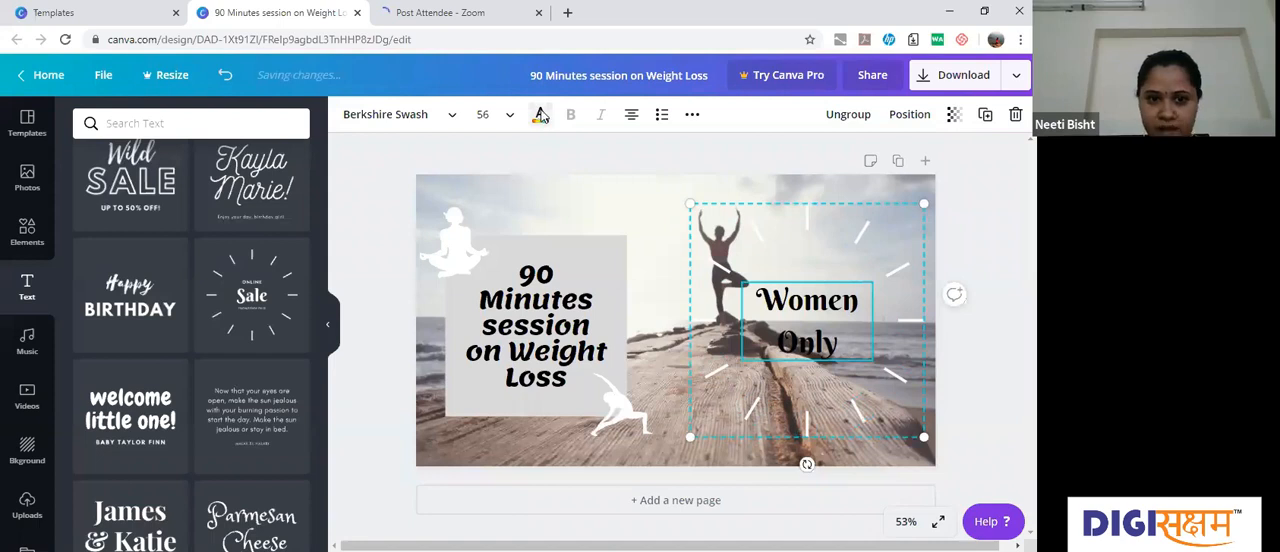
click(540, 115)
click(170, 265)
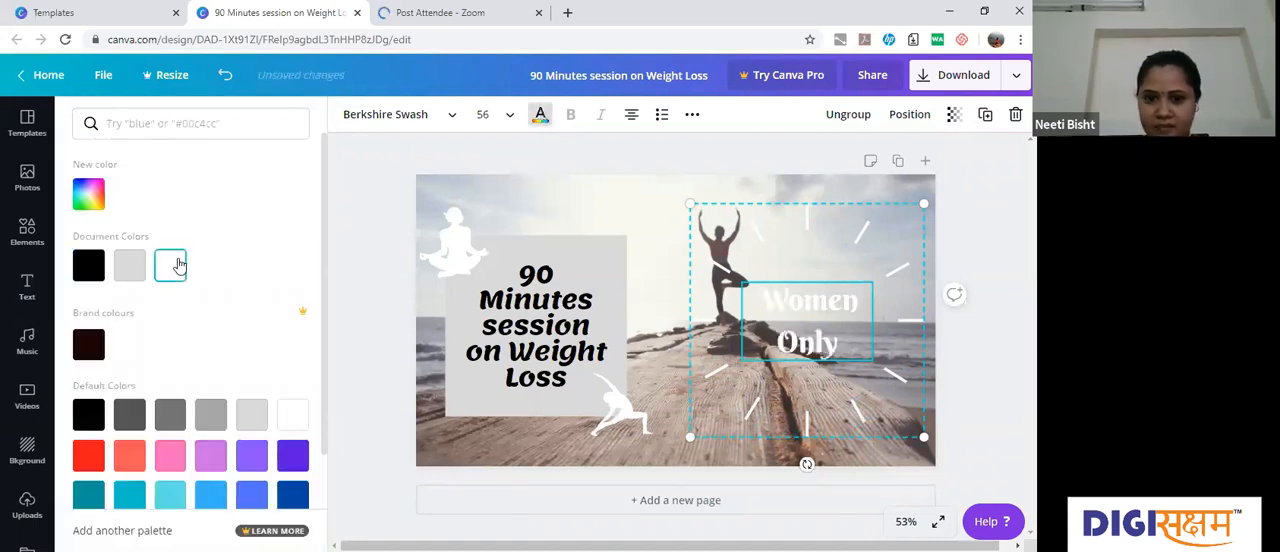
click(91, 270)
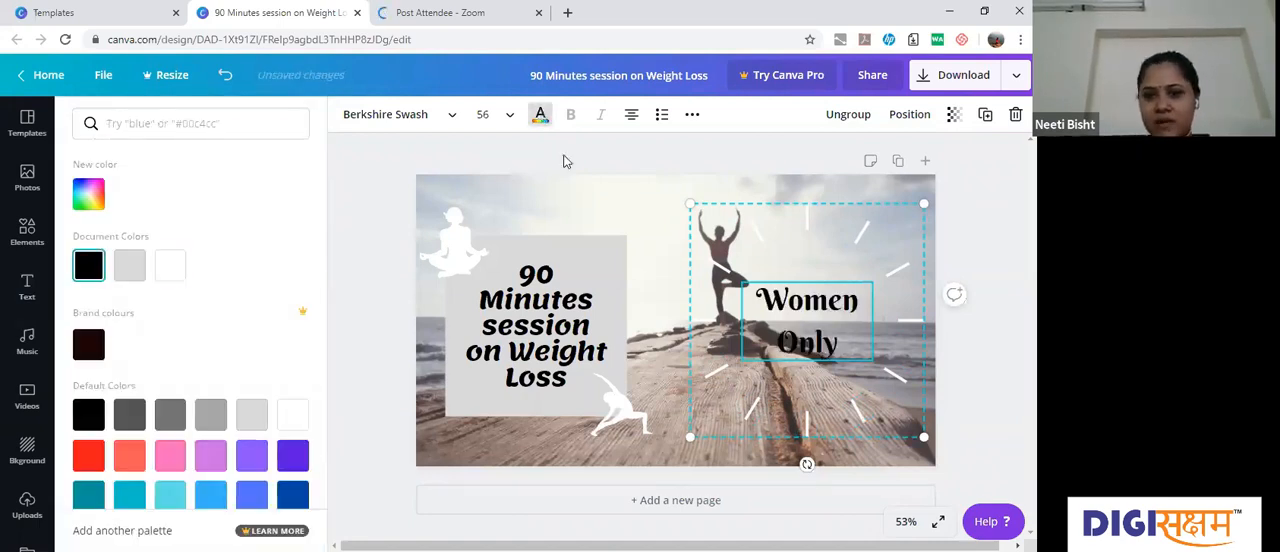
click(672, 224)
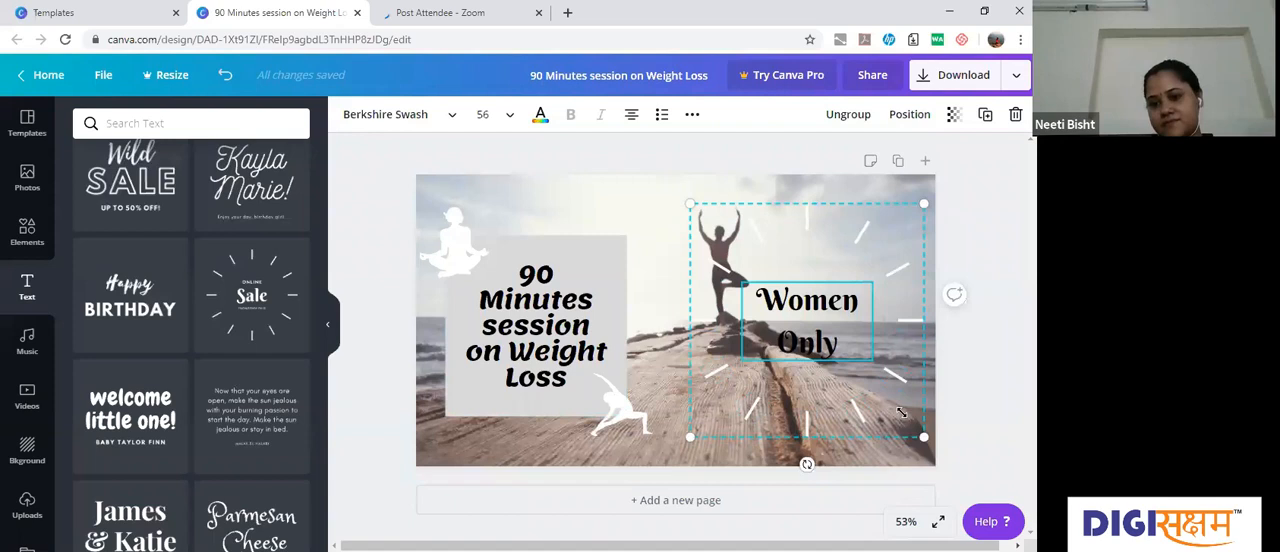
Step: Shrink the "Women Only" group to a text size of about 39.3 and move it beside the yoga figure, near the page's right edge
drag(881, 386, 854, 367)
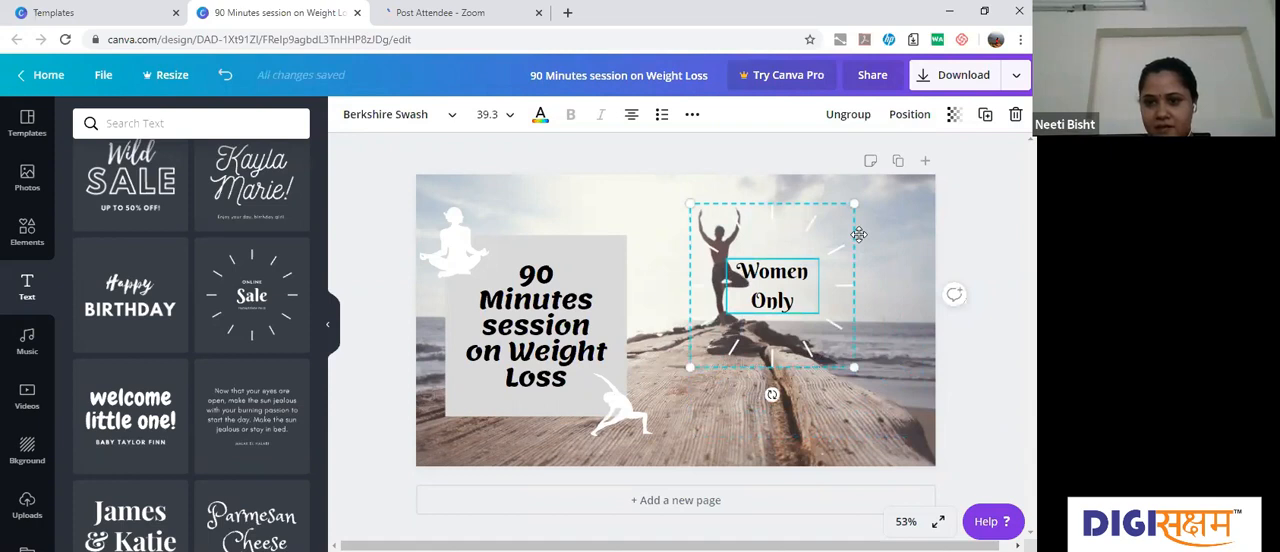
drag(859, 234, 931, 259)
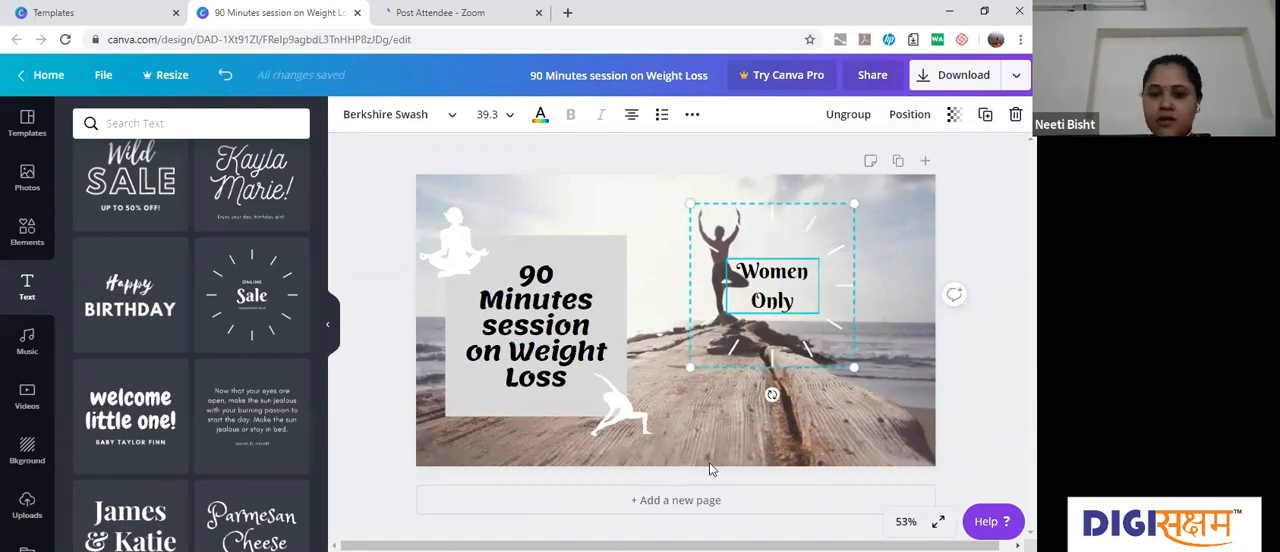
click(960, 346)
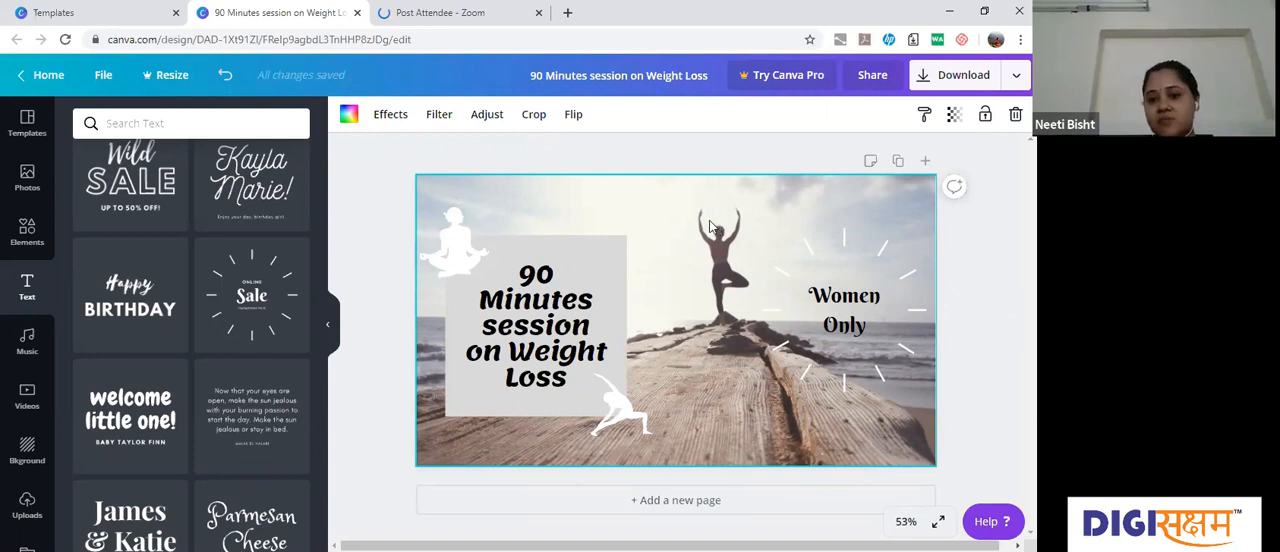
key(Escape)
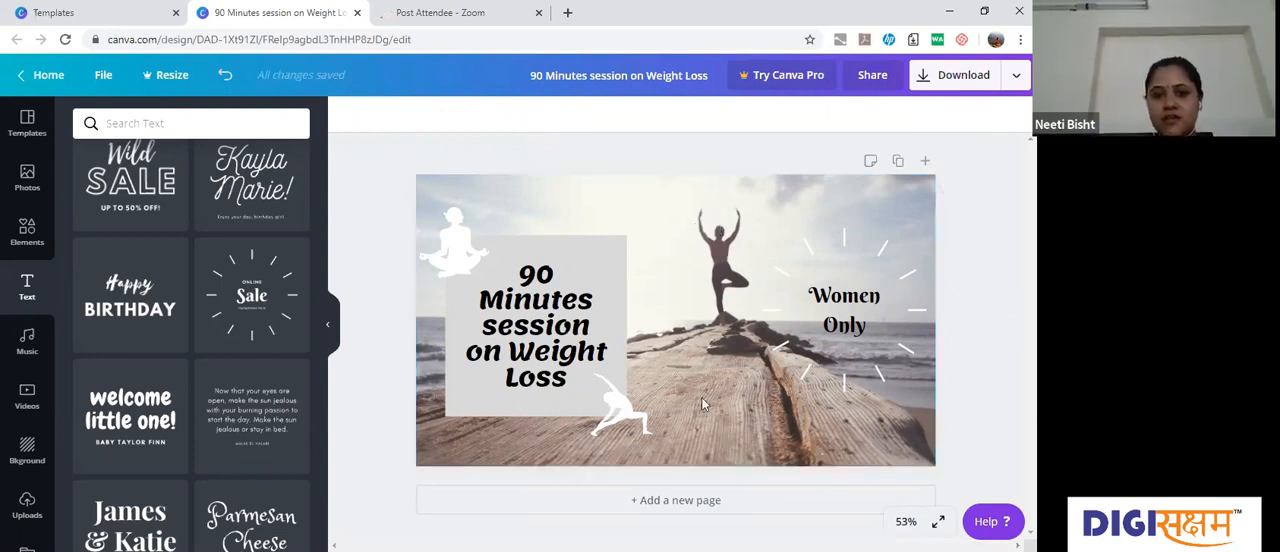
Step: Apply the Street filter to the background photo and set its brightness to -45
click(406, 155)
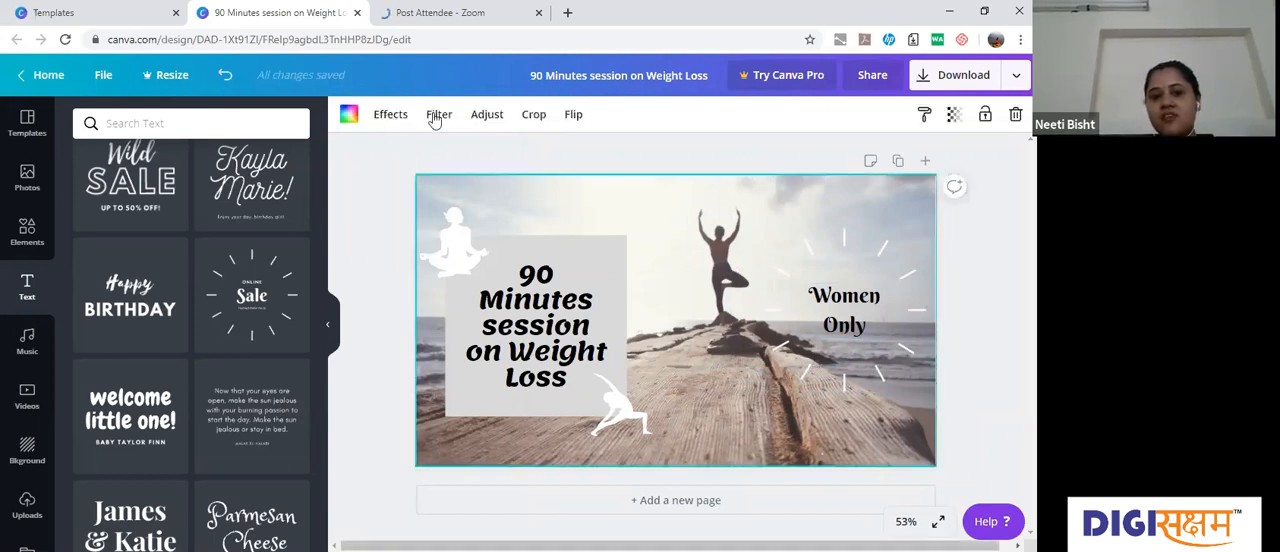
click(437, 116)
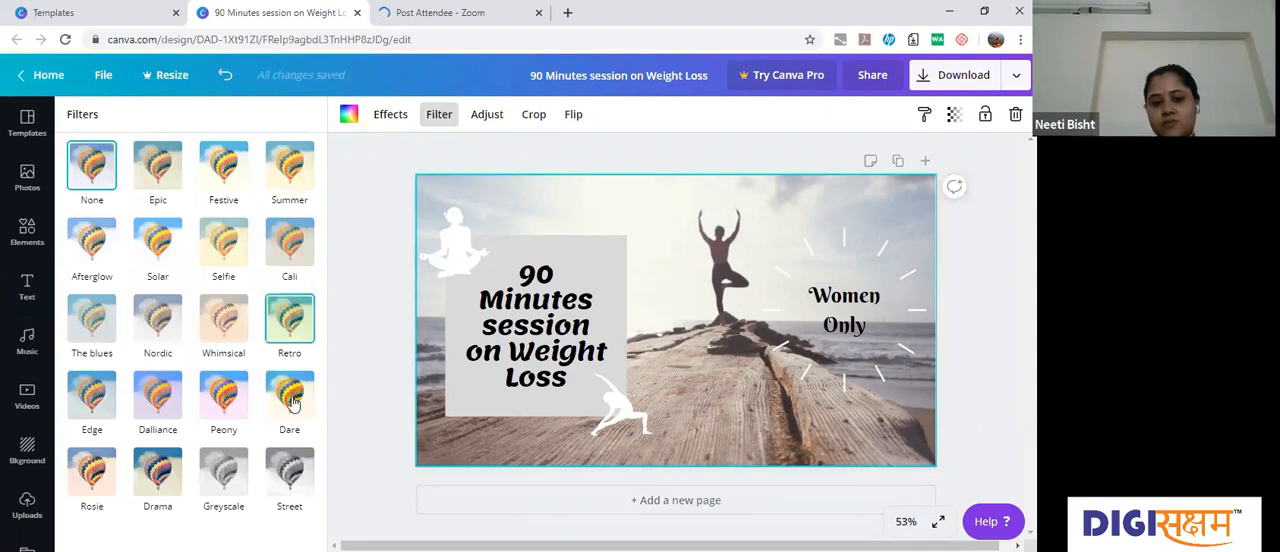
click(291, 480)
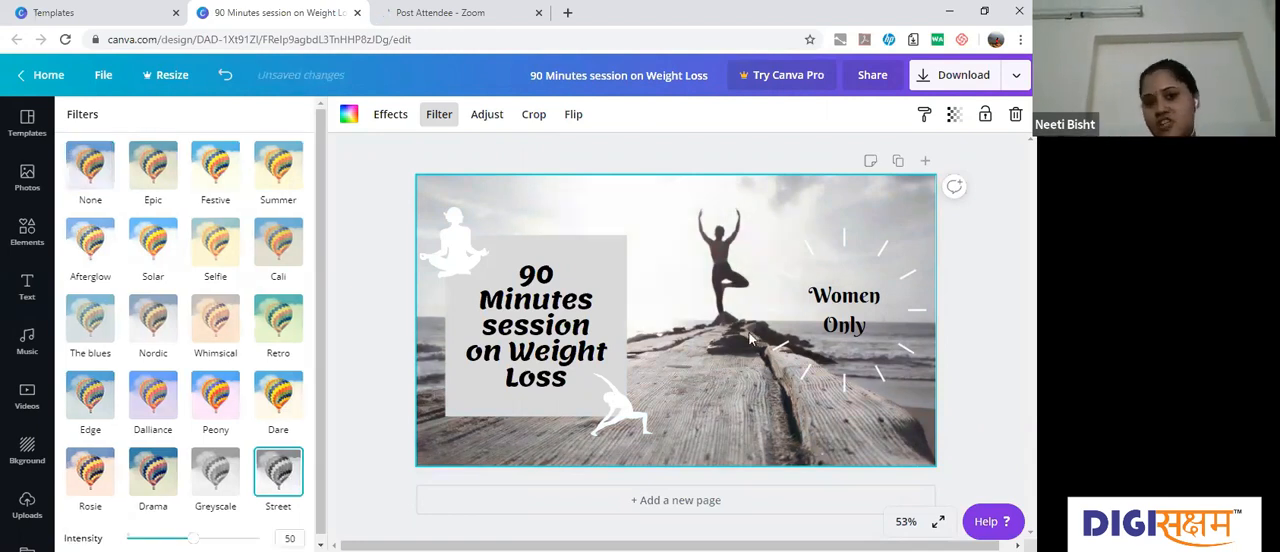
click(487, 114)
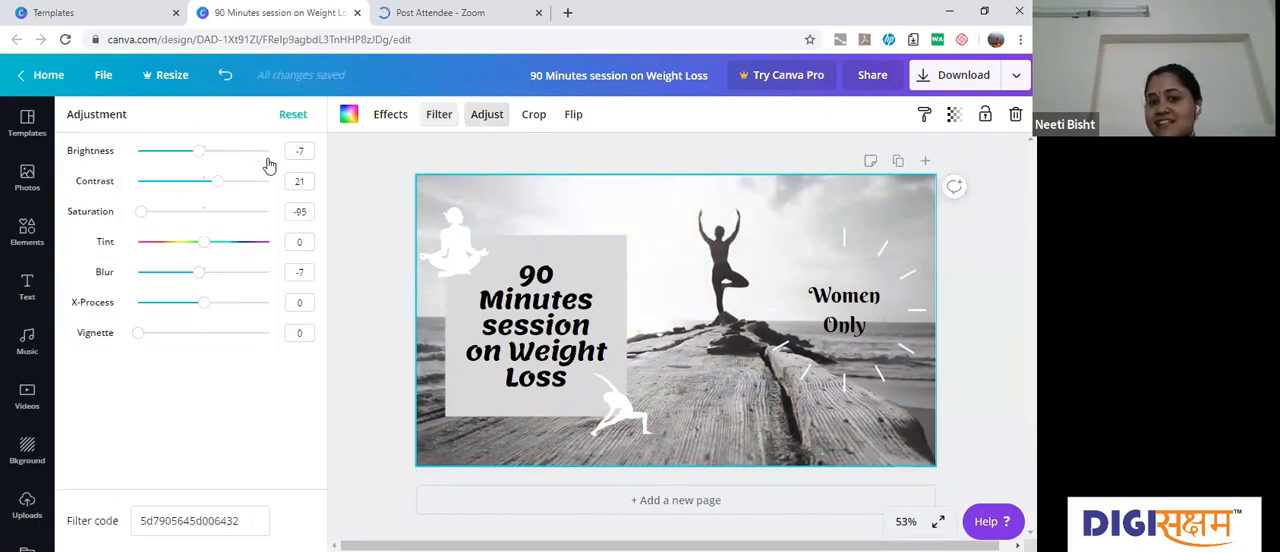
click(176, 153)
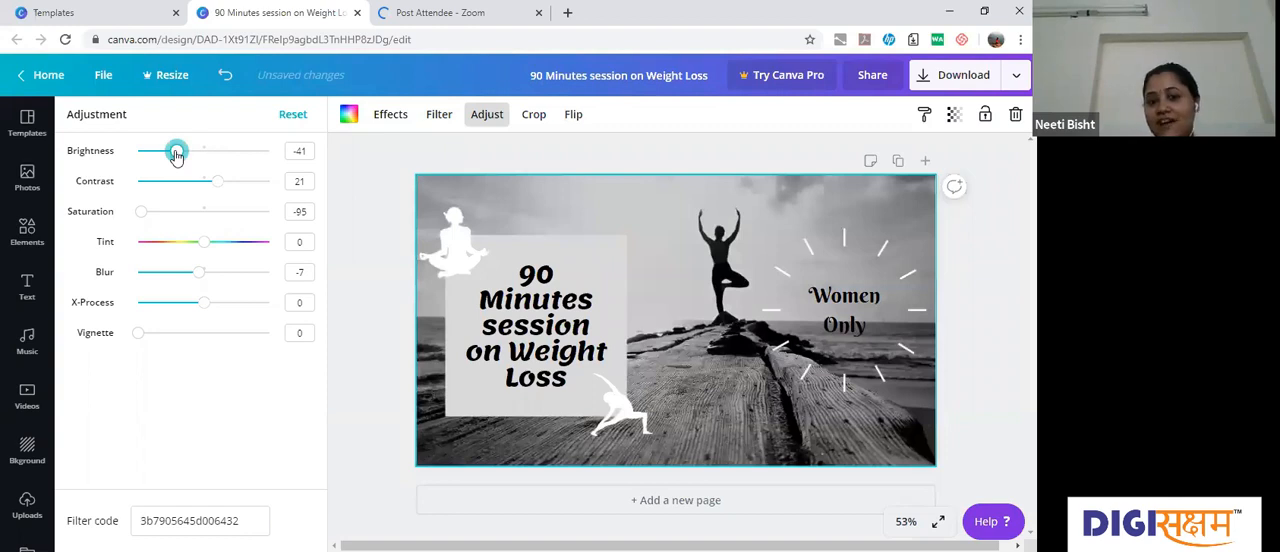
drag(176, 155, 175, 155)
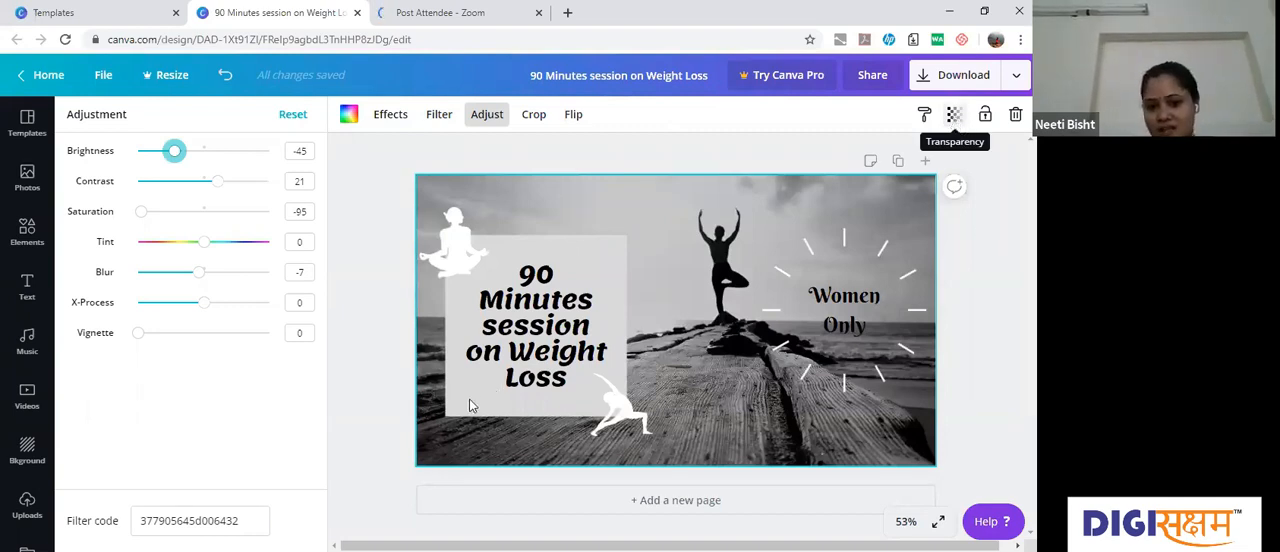
Step: Set the transparency of the grey square behind the weight-loss heading to 62
key(Tab)
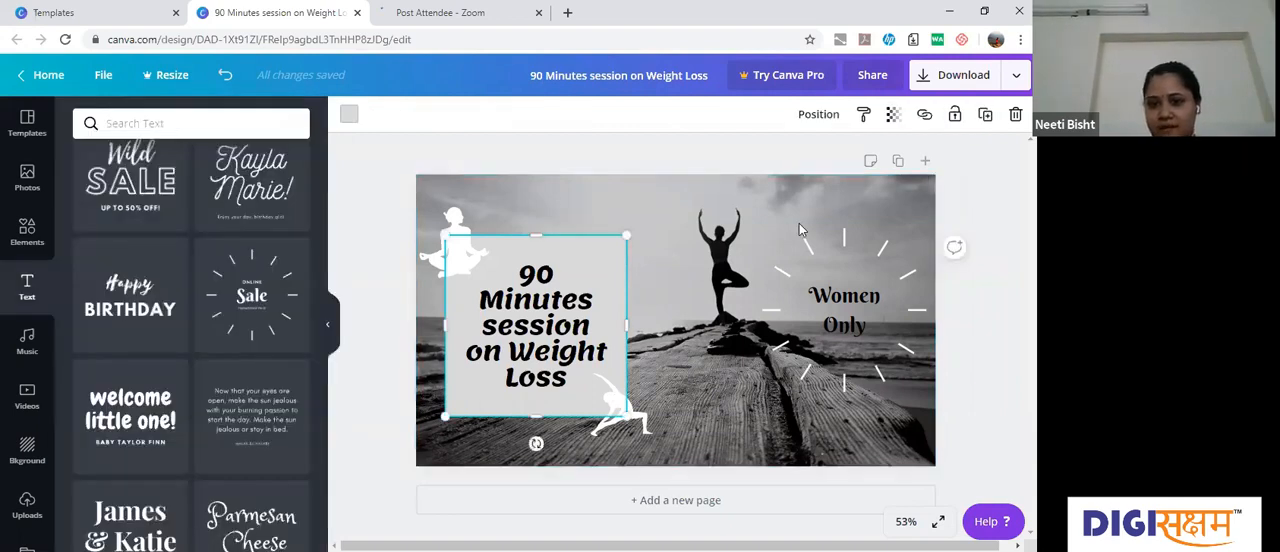
click(893, 114)
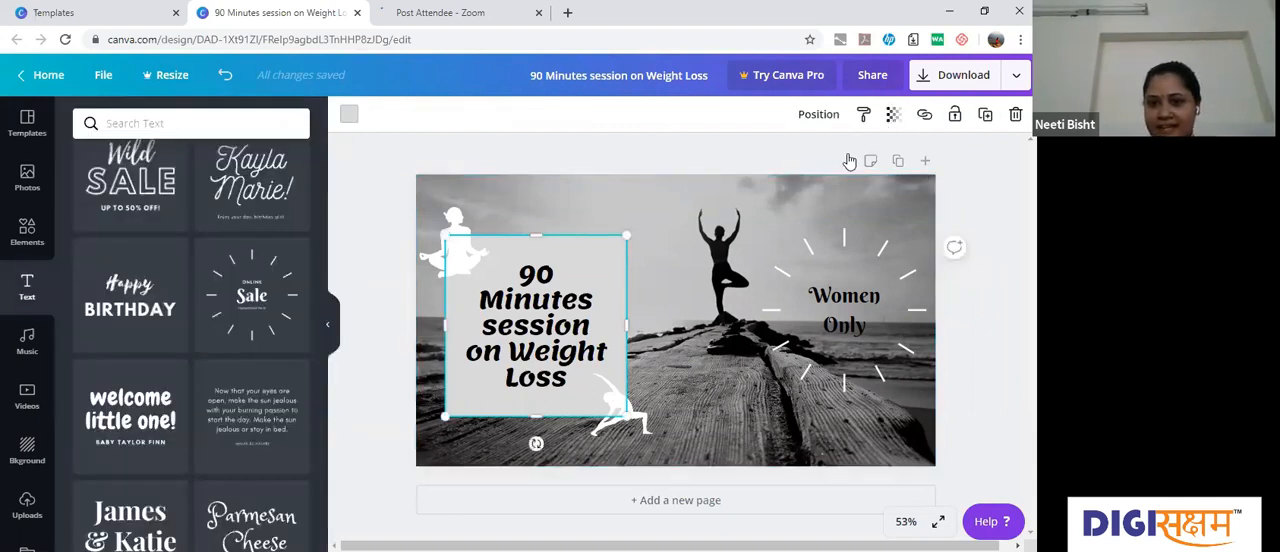
drag(826, 162, 808, 161)
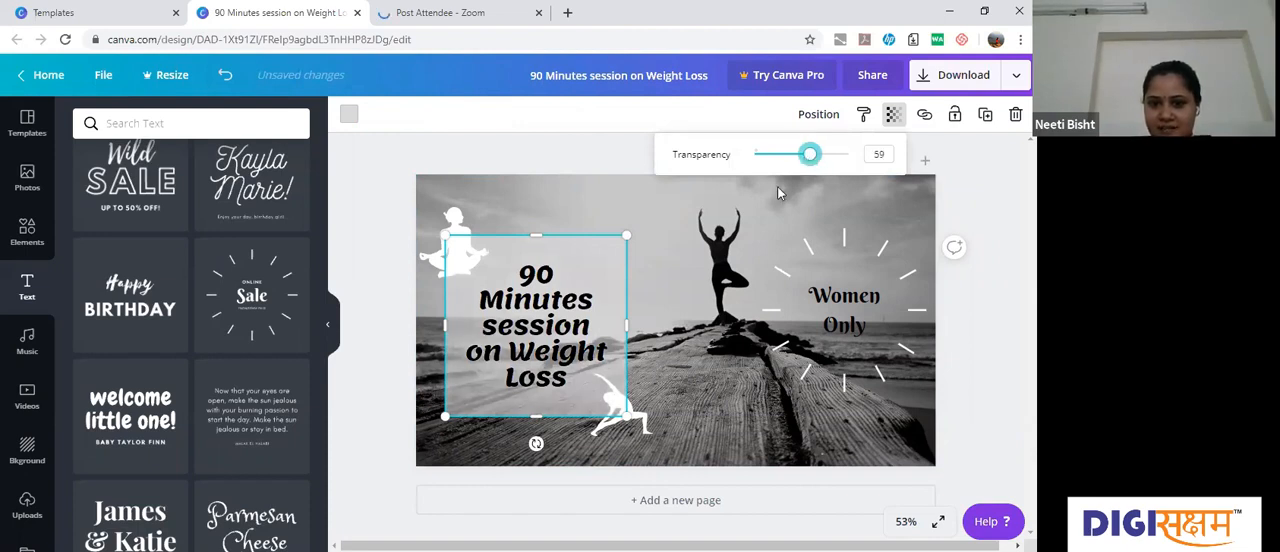
click(606, 190)
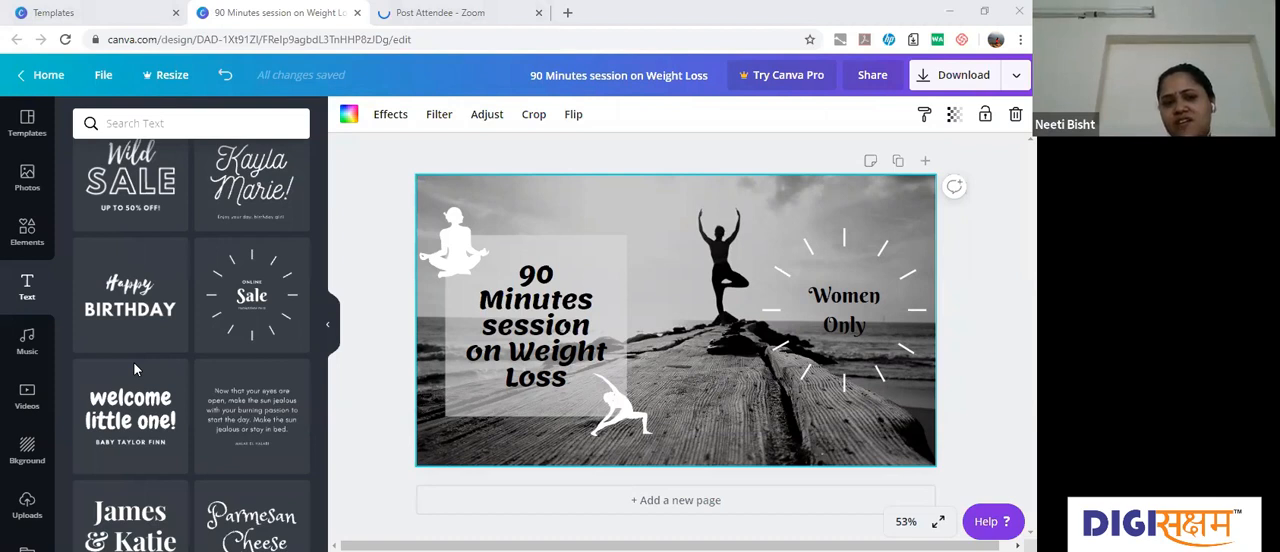
Step: View the music library and place the orange 0:06 Backgrounds video on the page
click(27, 343)
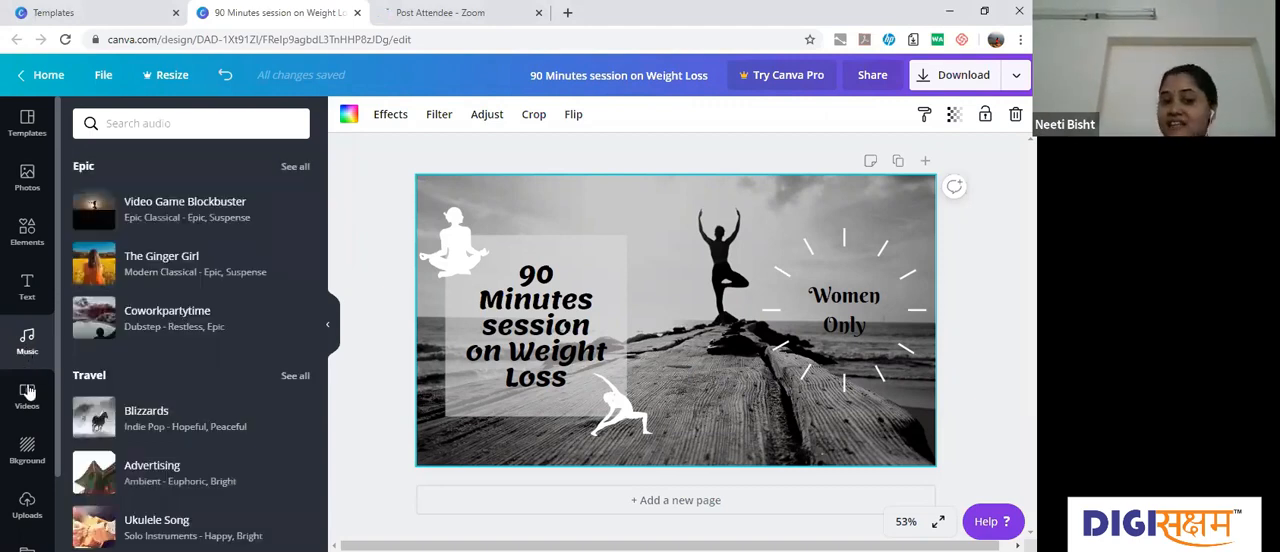
click(28, 393)
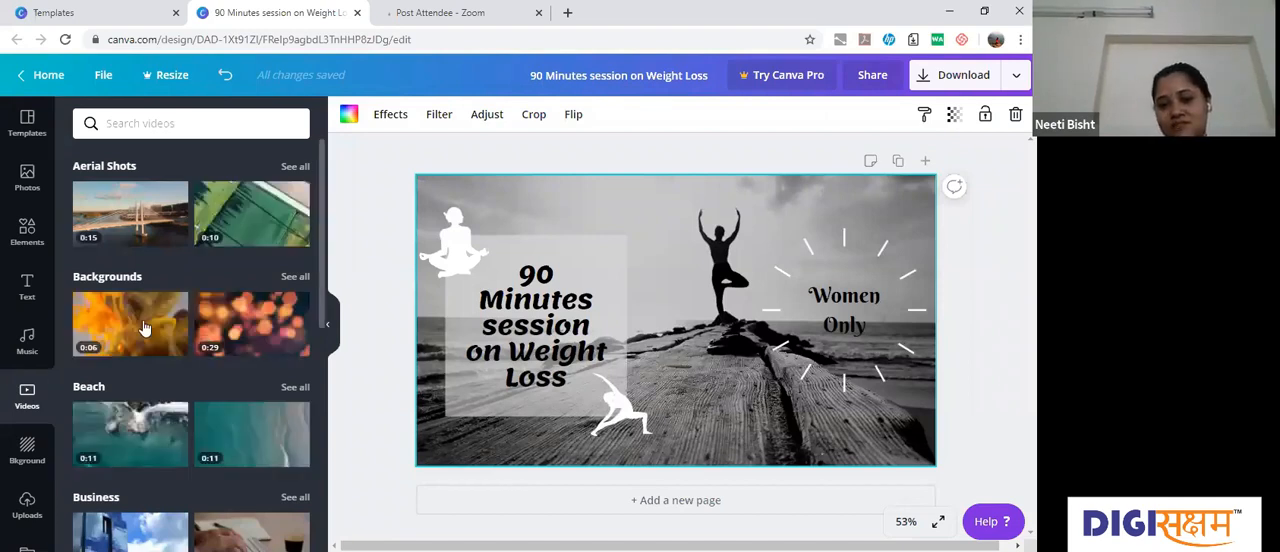
drag(145, 328, 795, 362)
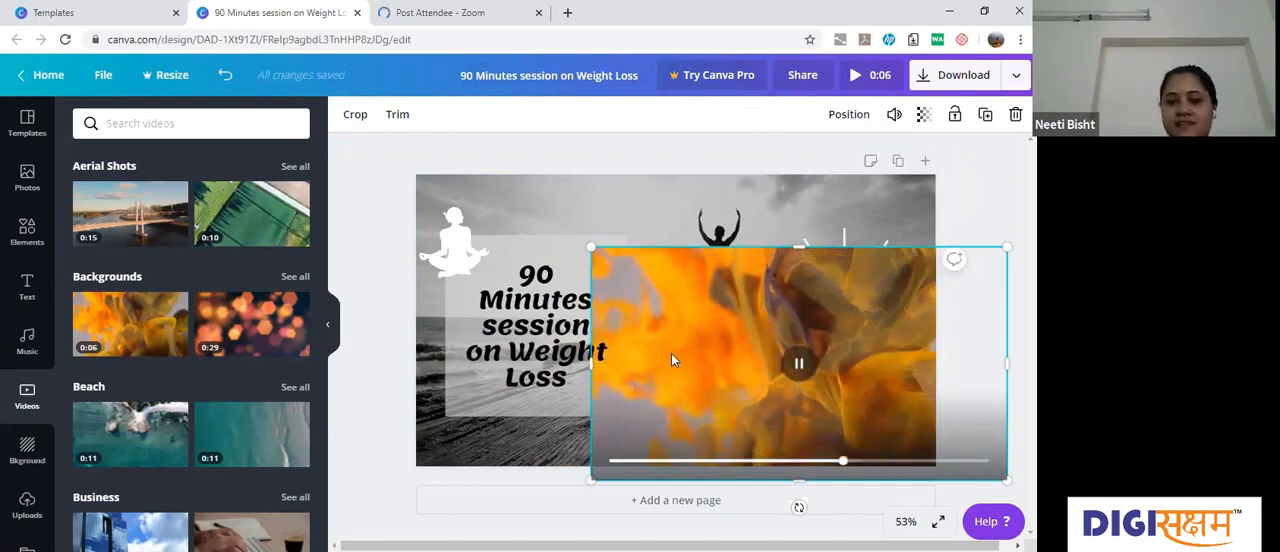
right_click(645, 353)
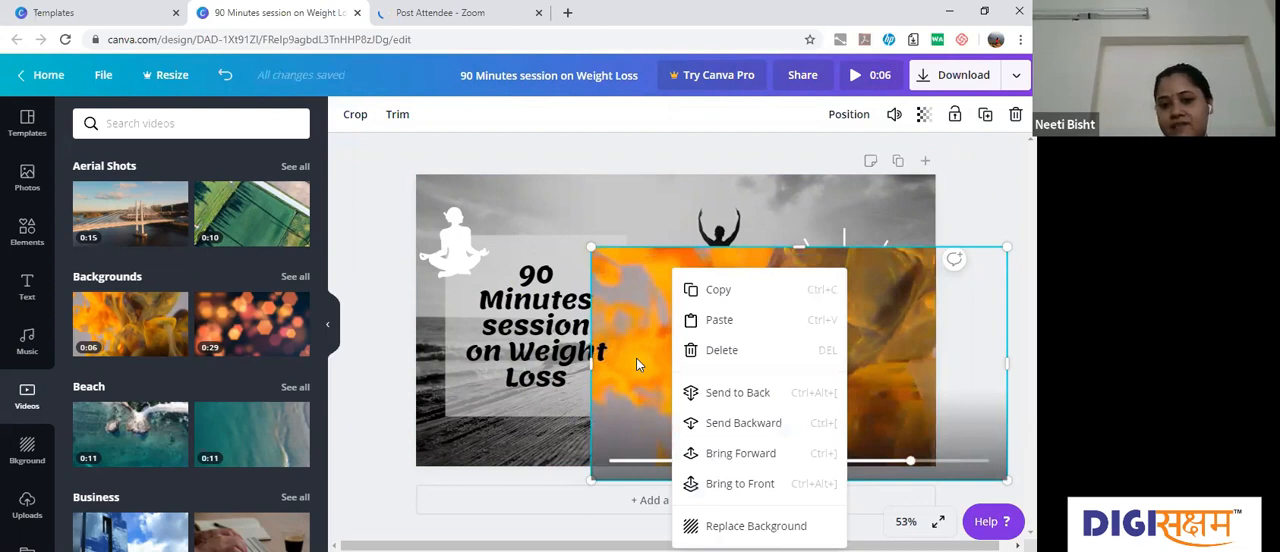
click(638, 315)
Step: Align the video with the page's upper-left corner, enlarged to cover the whole page and sent behind the text, square and silhouettes
drag(580, 265, 466, 242)
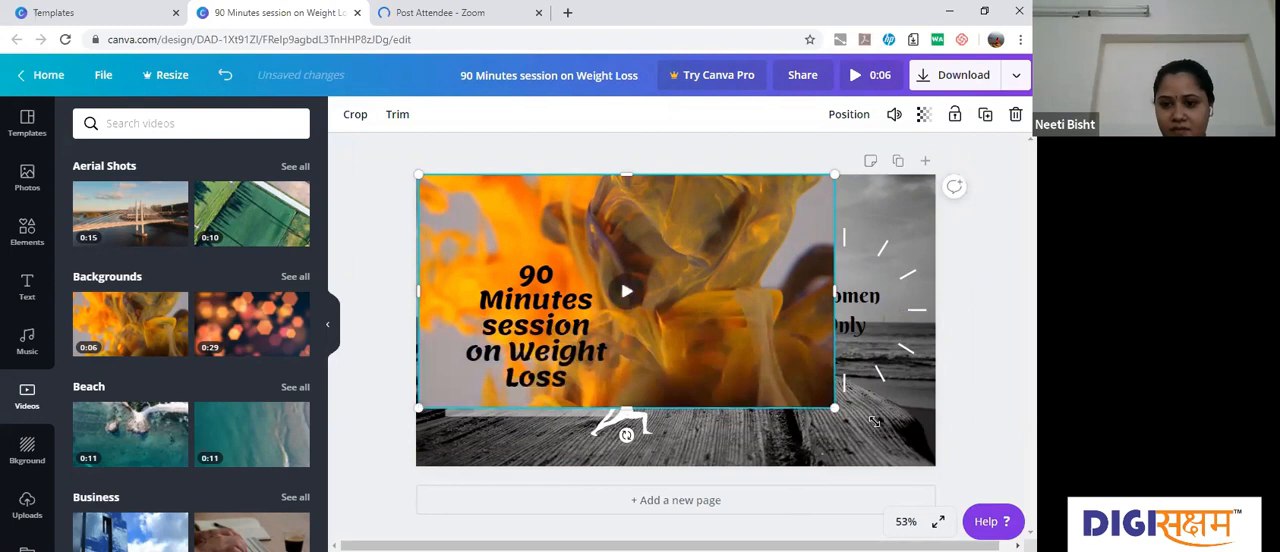
drag(873, 421, 886, 438)
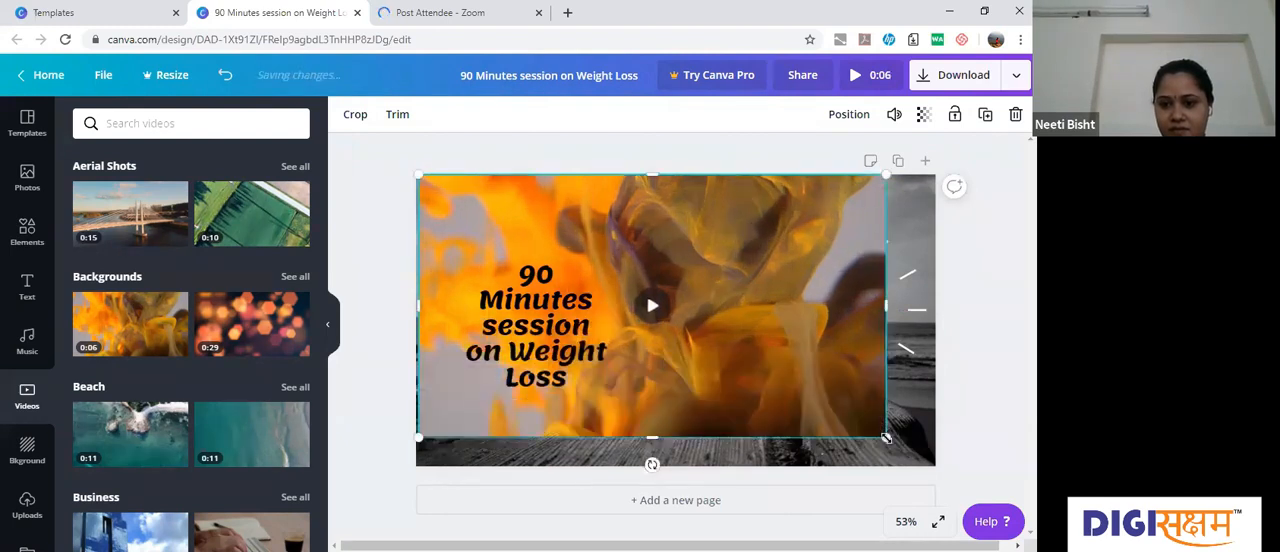
right_click(821, 358)
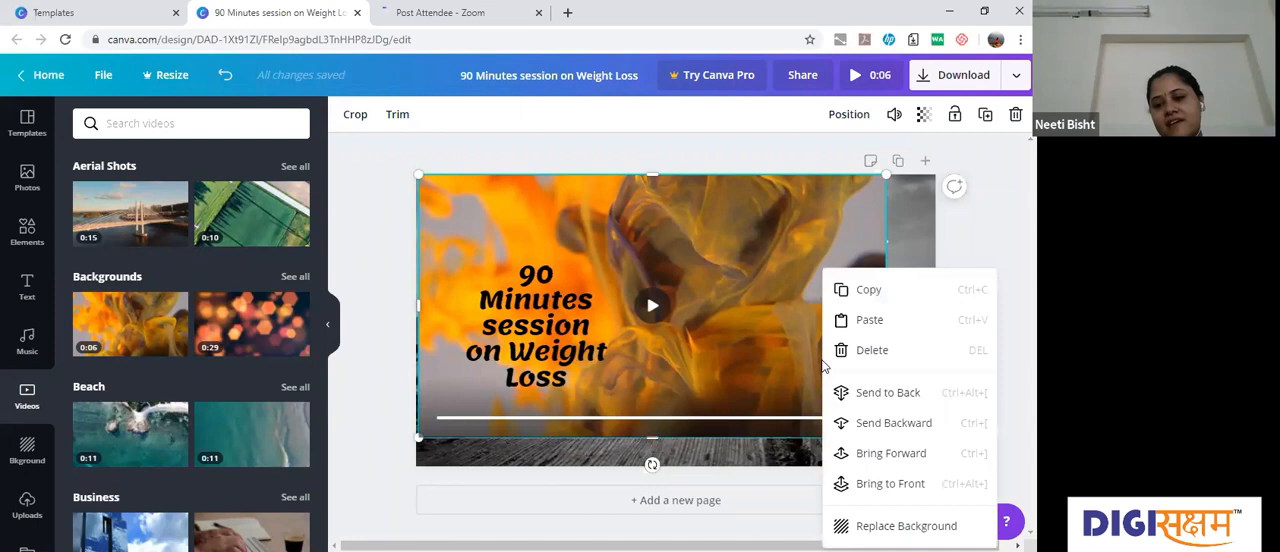
click(888, 392)
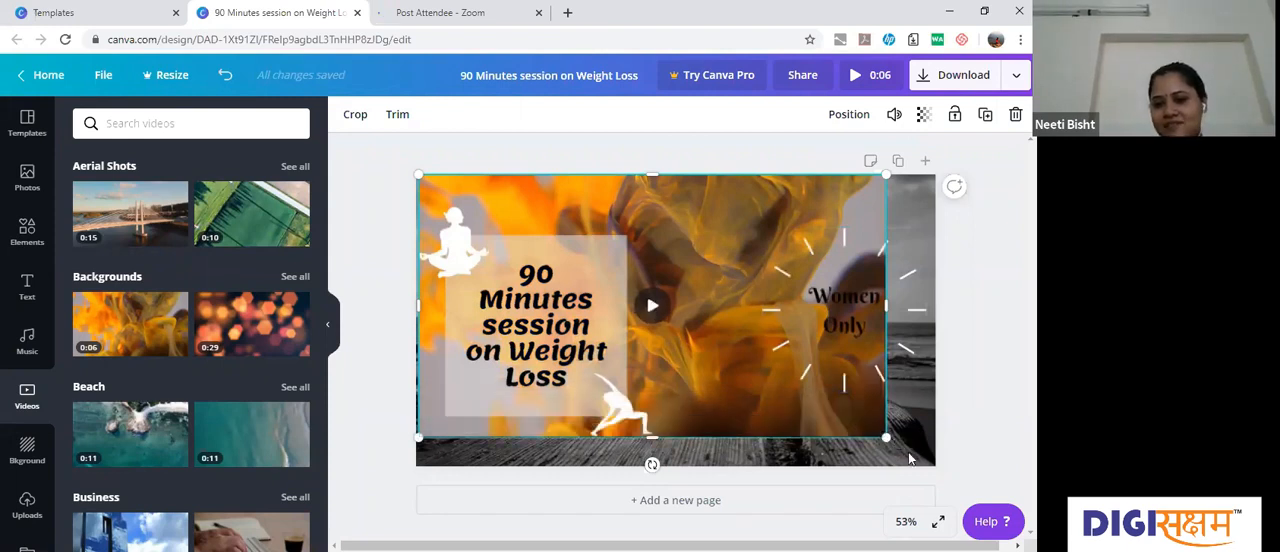
drag(886, 437, 938, 460)
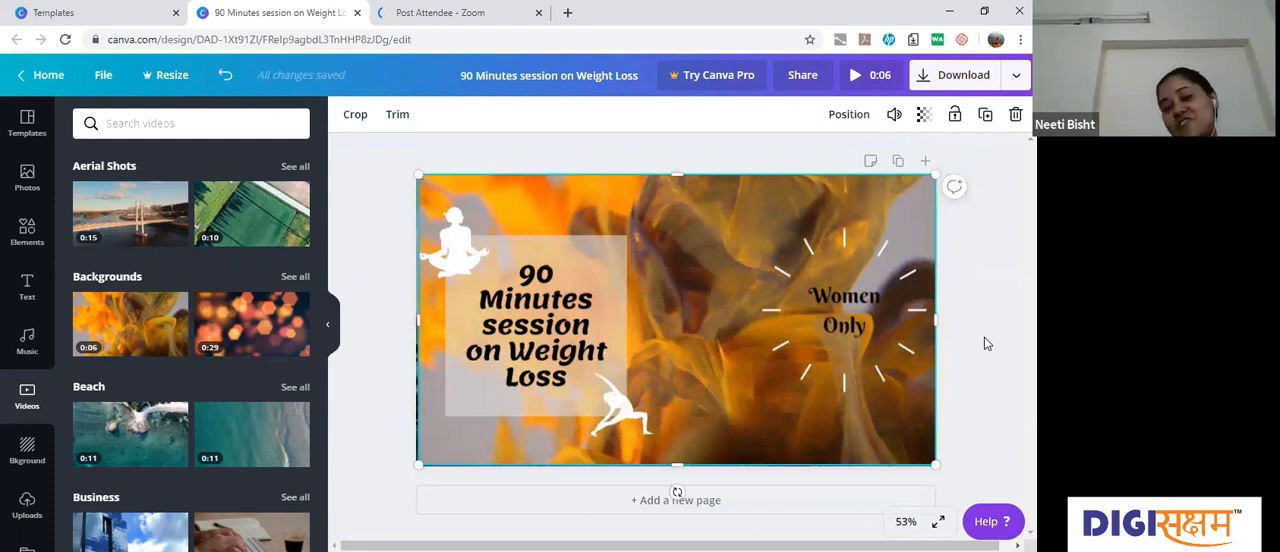
mouse_move(681, 323)
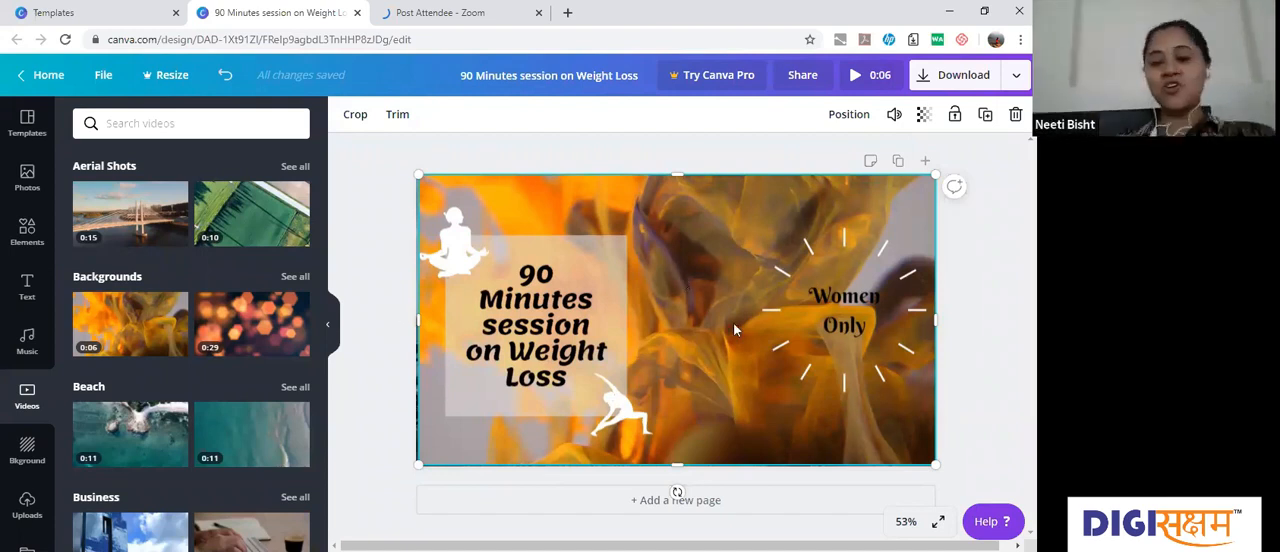
Step: Undo the edits to the orange background video until it is removed and the black-and-white yoga photo is restored
key(Delete)
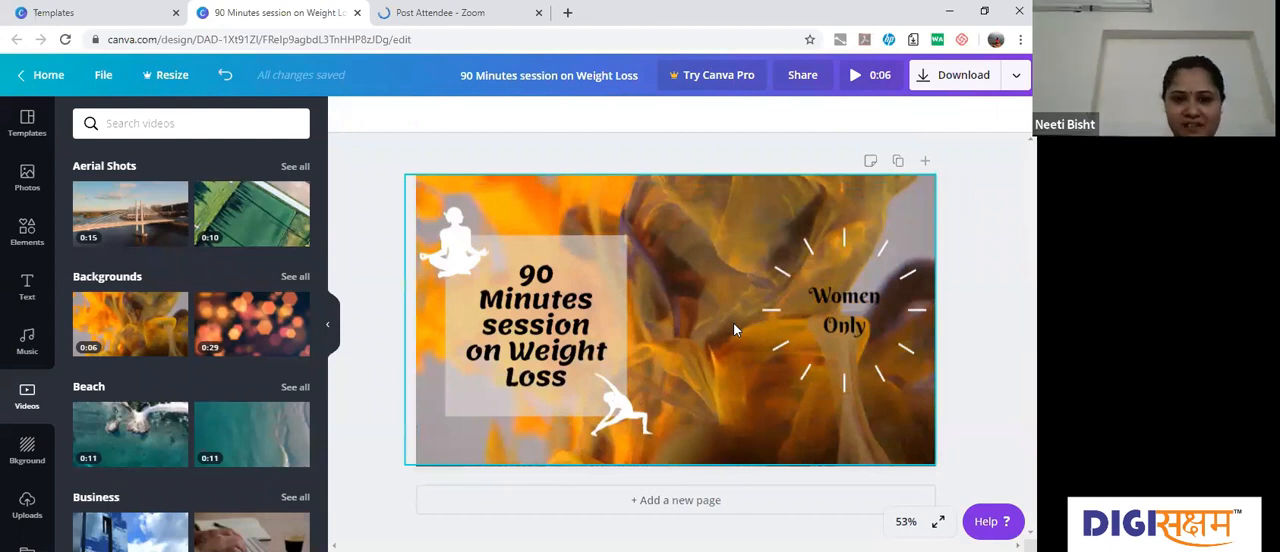
click(227, 78)
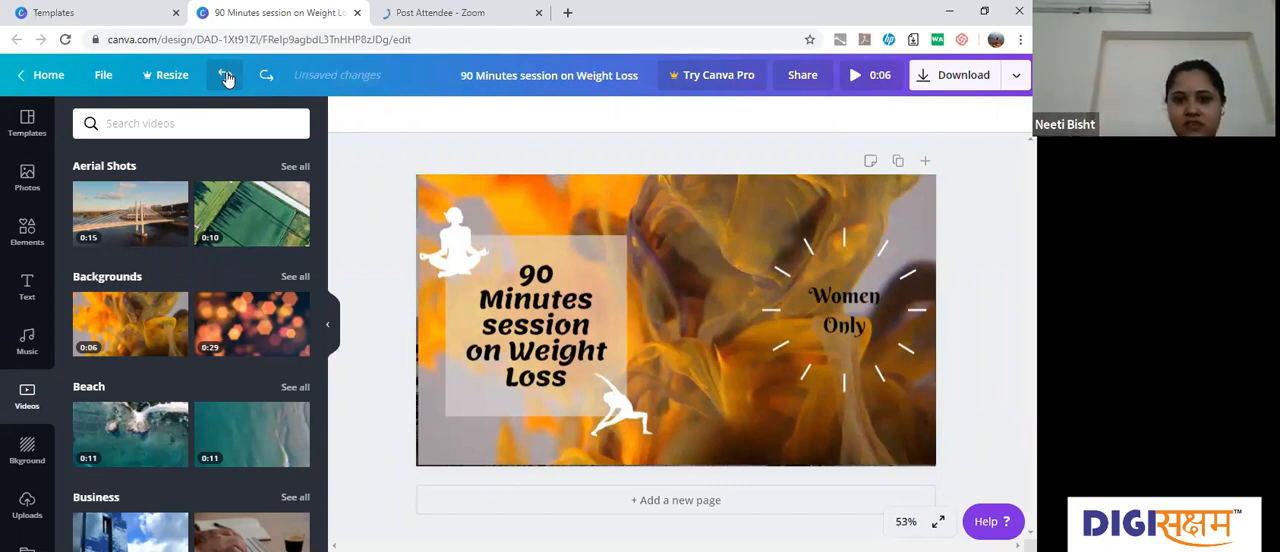
click(227, 78)
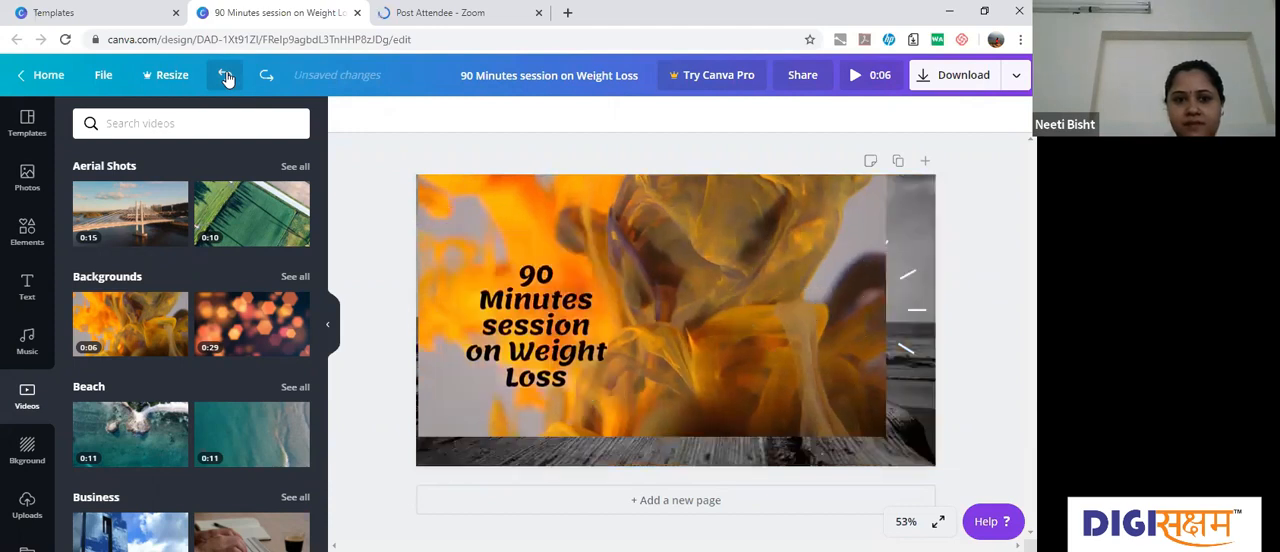
click(227, 78)
click(227, 78)
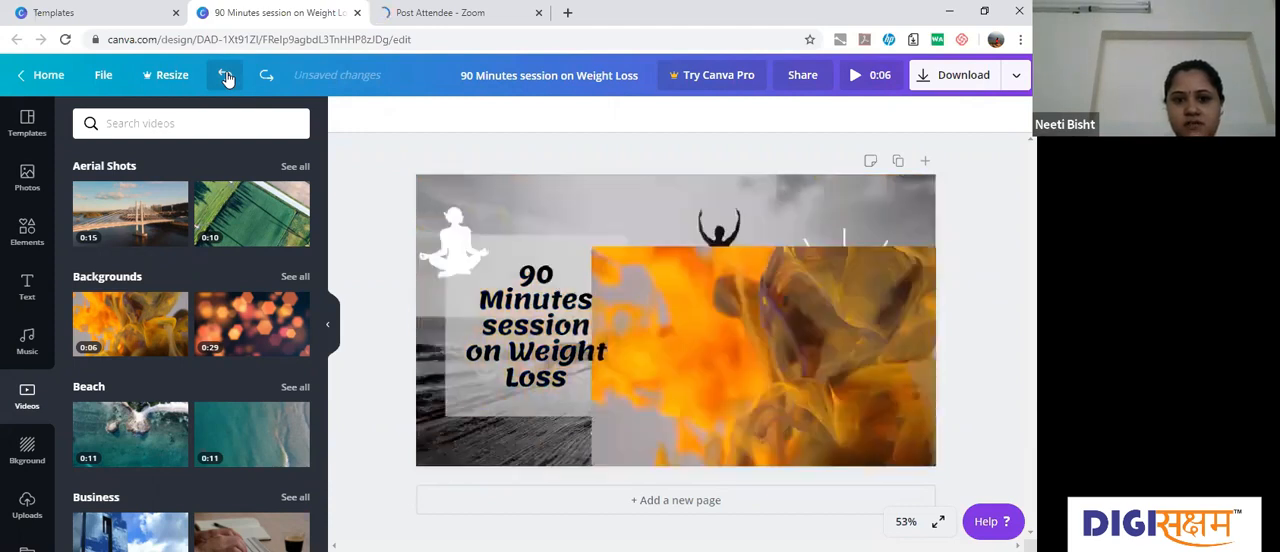
click(227, 78)
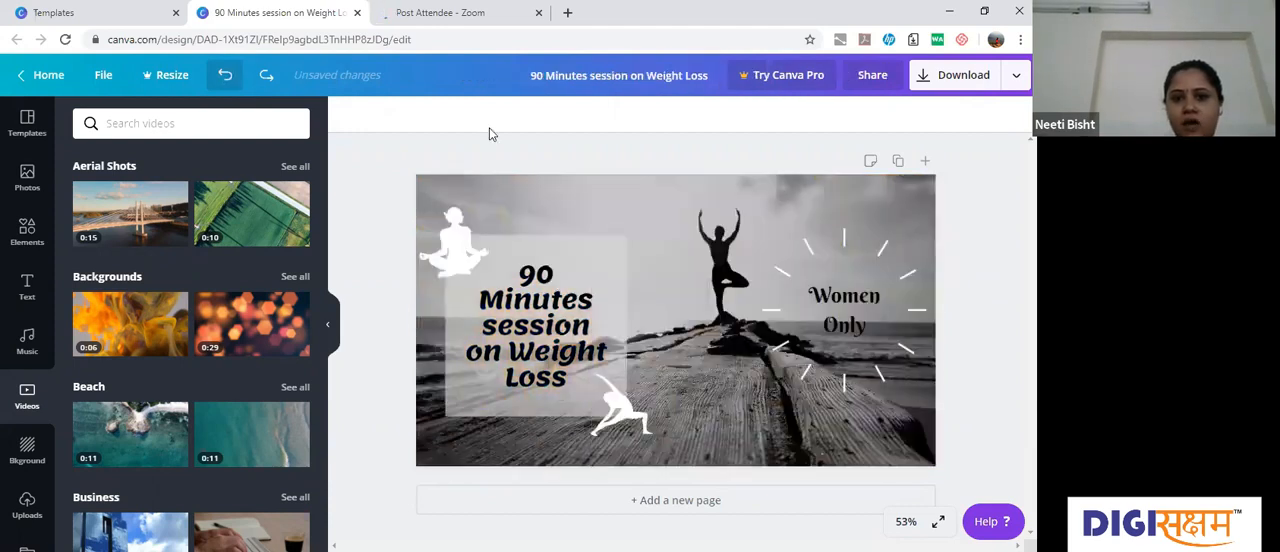
Step: Look through the library of coloured and textured backgrounds, then view the uploaded images
click(26, 452)
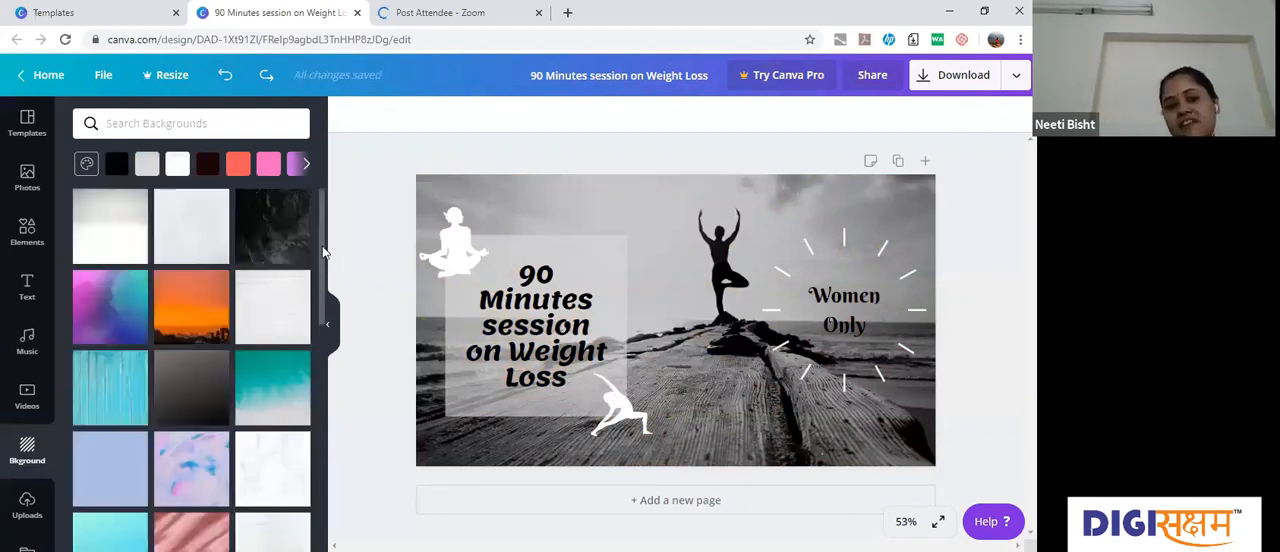
scroll(322, 322, down, 2)
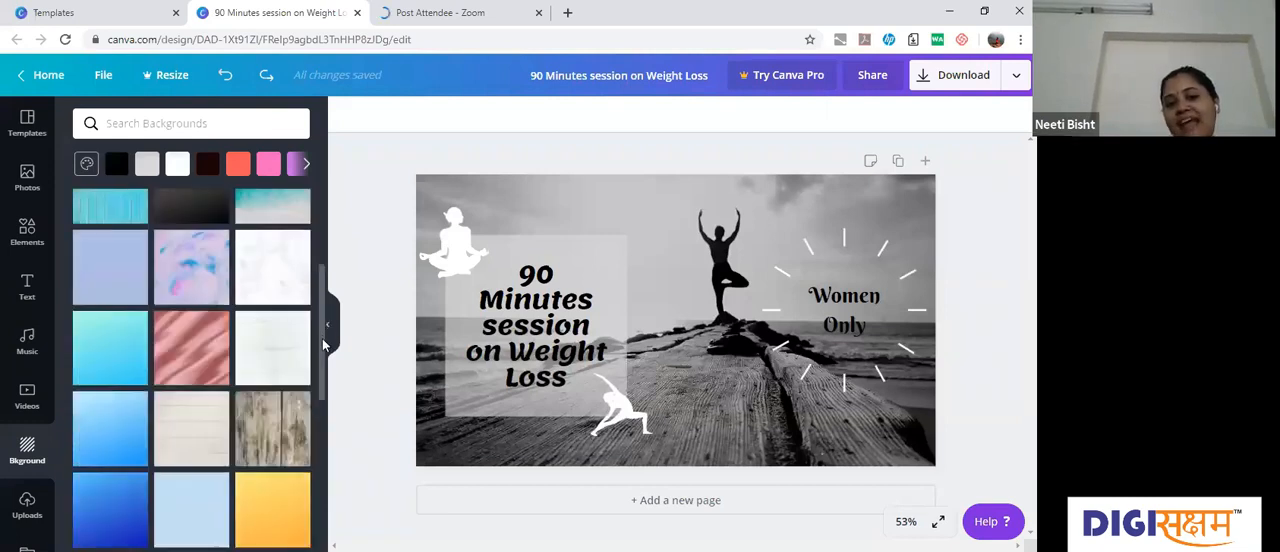
scroll(323, 345, down, 1)
scroll(185, 292, down, 1)
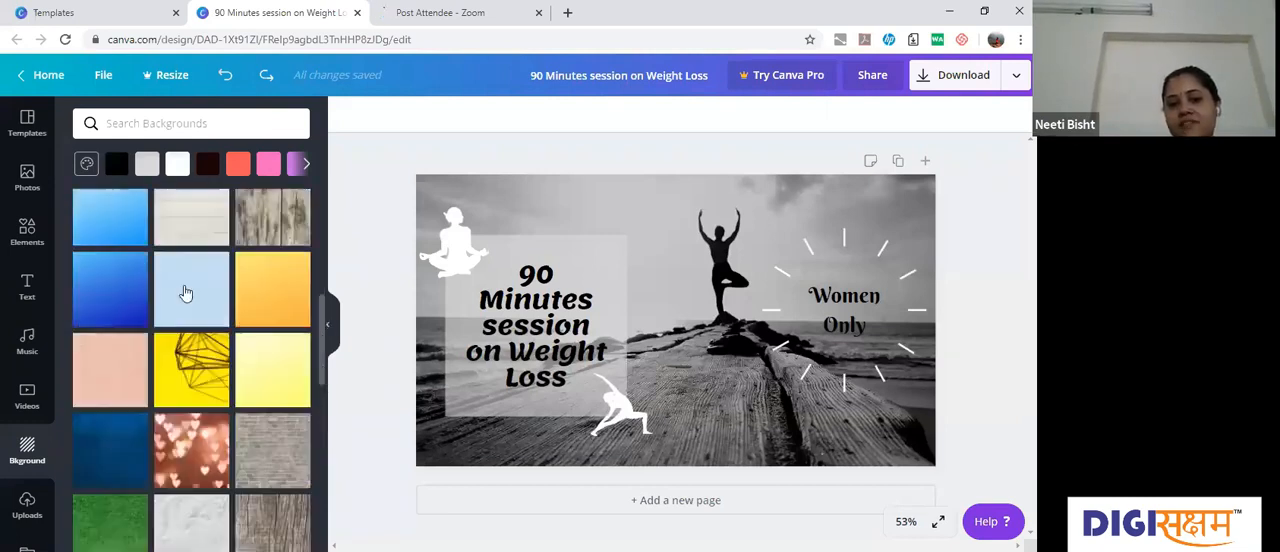
scroll(185, 292, down, 1)
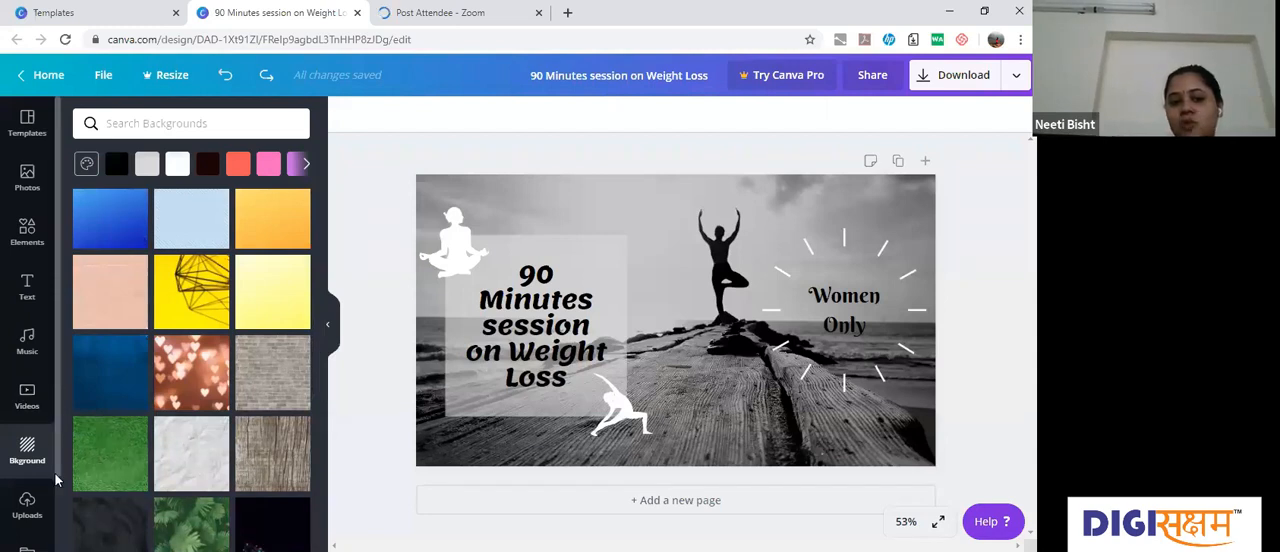
scroll(33, 427, down, 1)
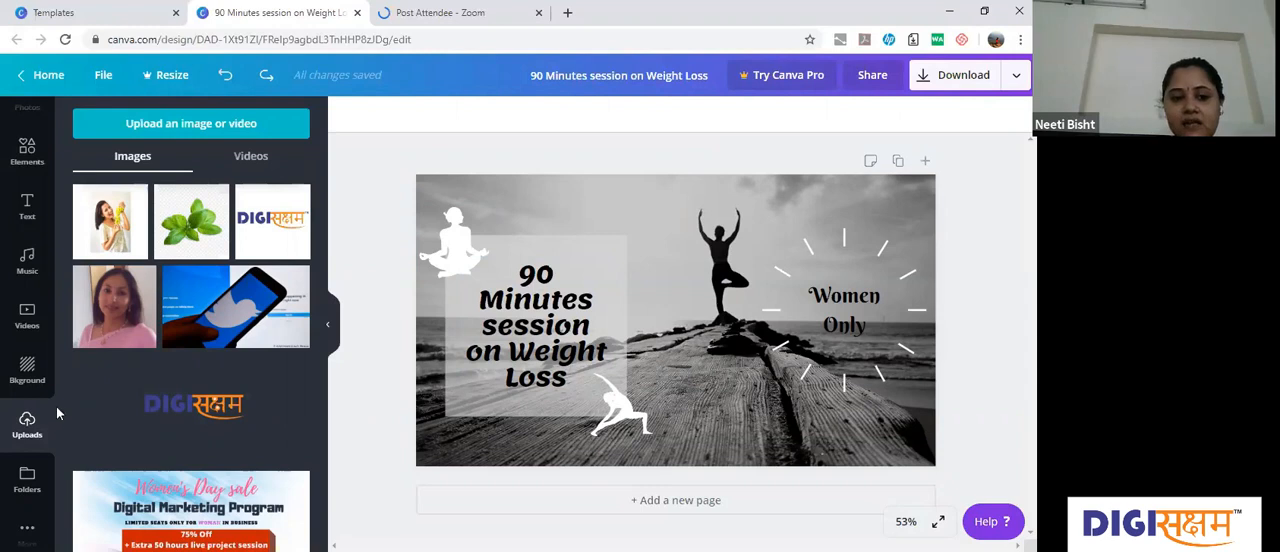
Step: View the design folders and the list of available apps and integrations
click(29, 484)
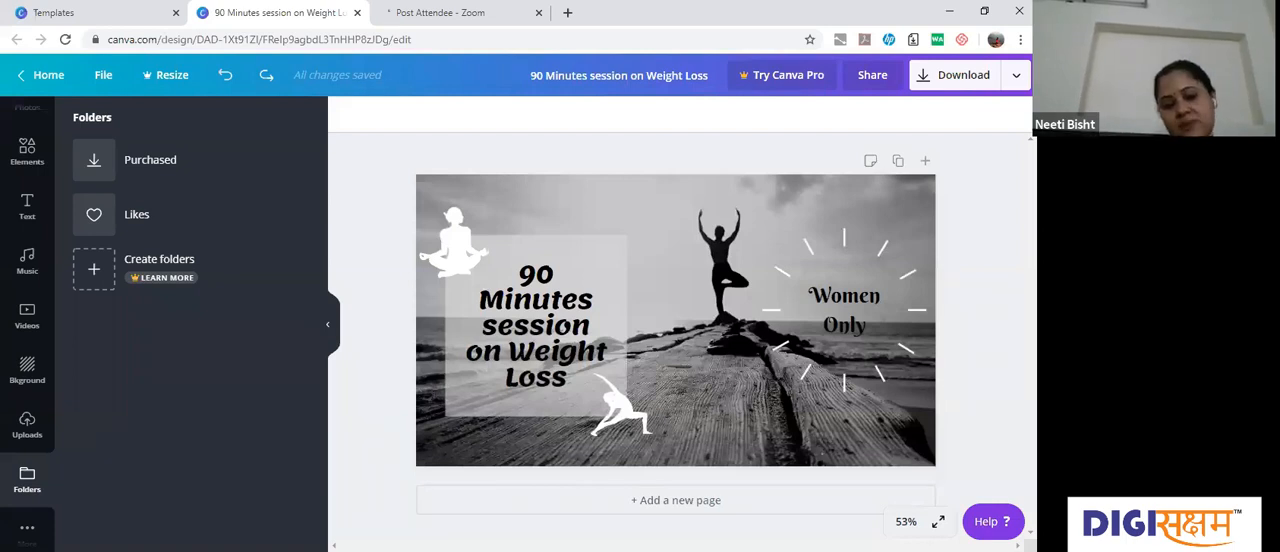
click(27, 532)
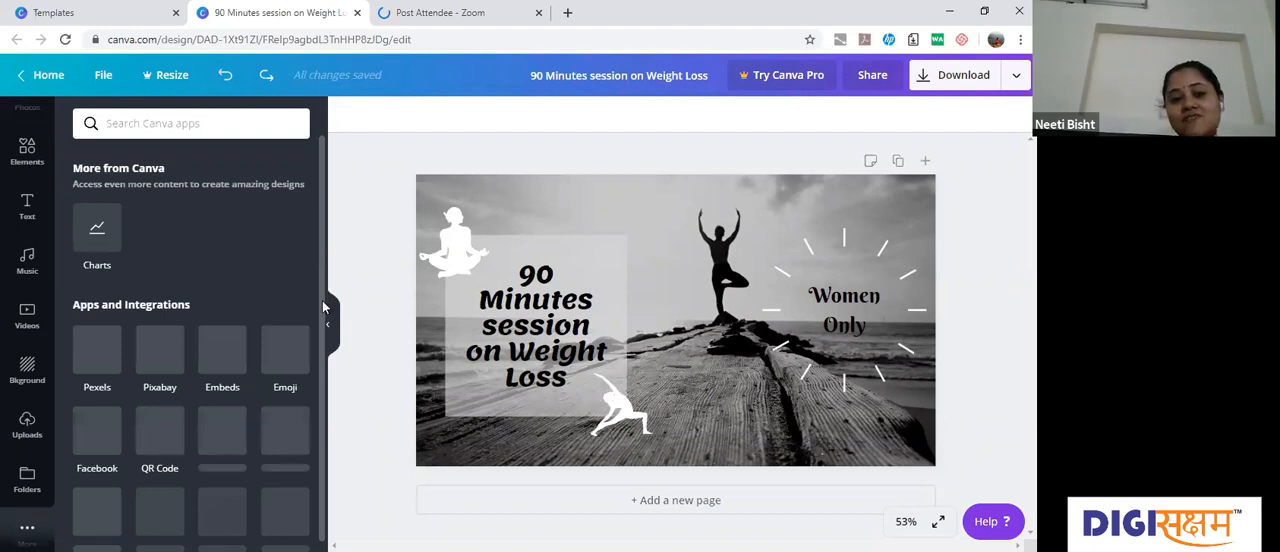
scroll(324, 310, down, 1)
scroll(318, 340, down, 2)
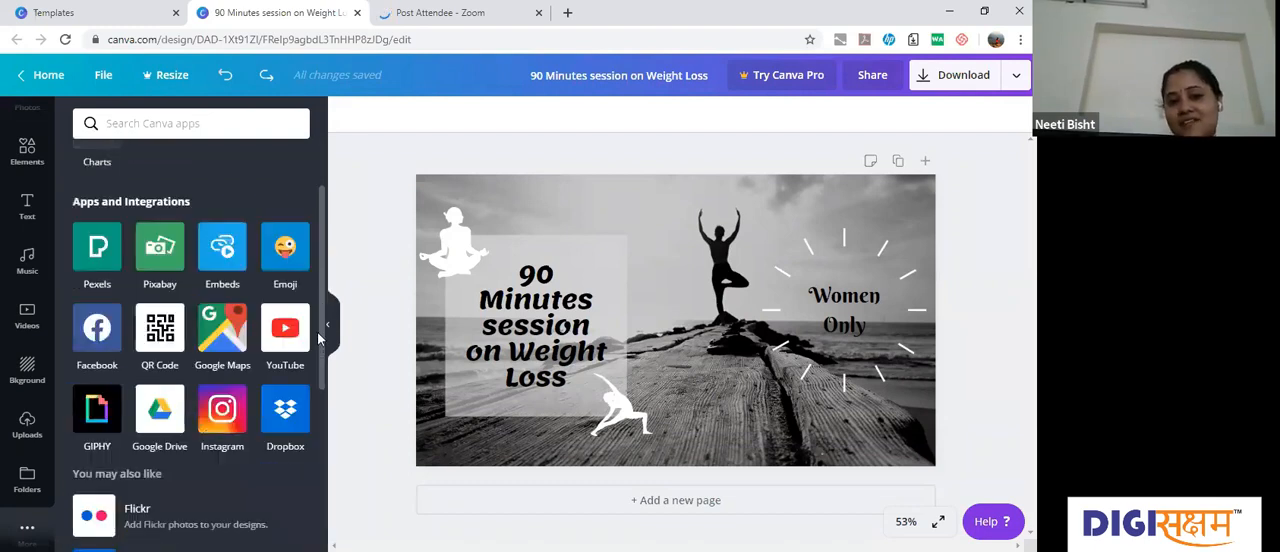
Step: Open the Pixabay integration and browse its free images
click(160, 250)
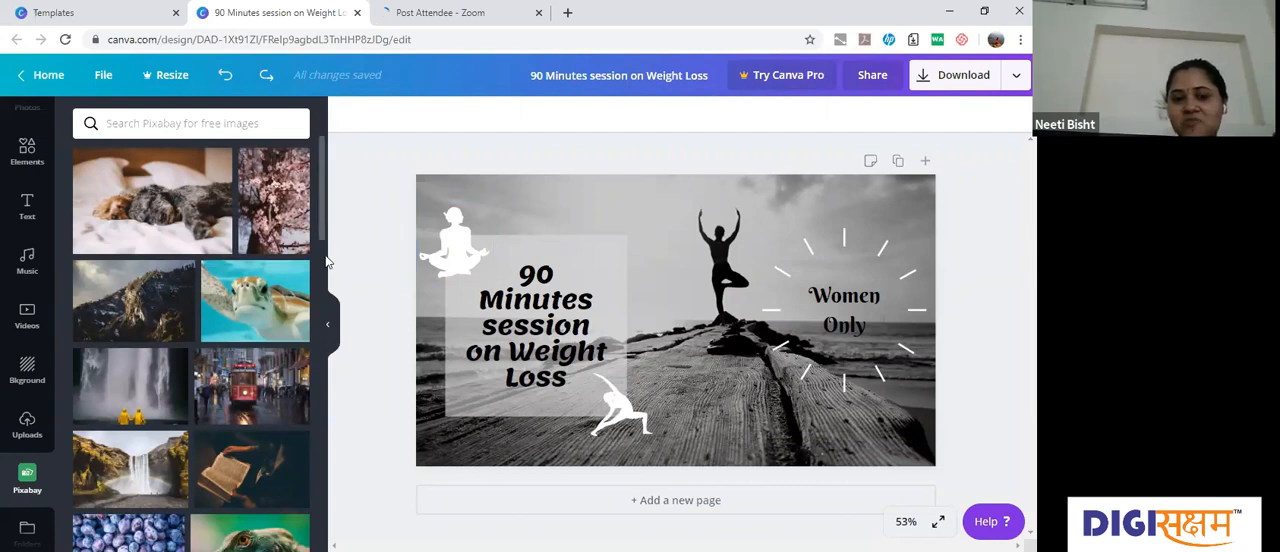
scroll(328, 340, down, 10)
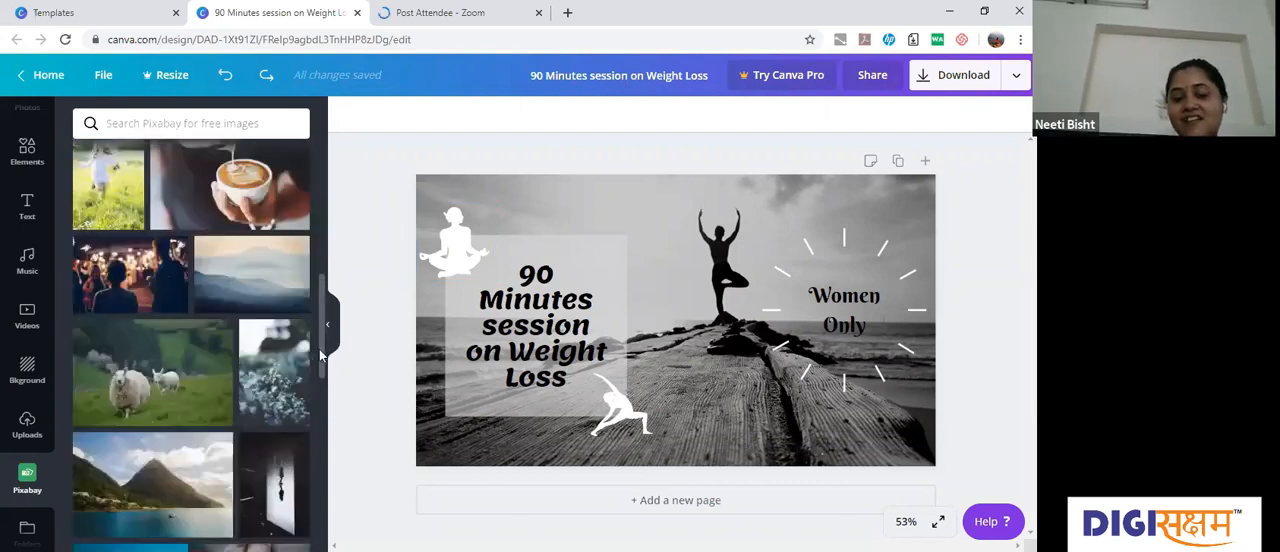
scroll(328, 400, down, 3)
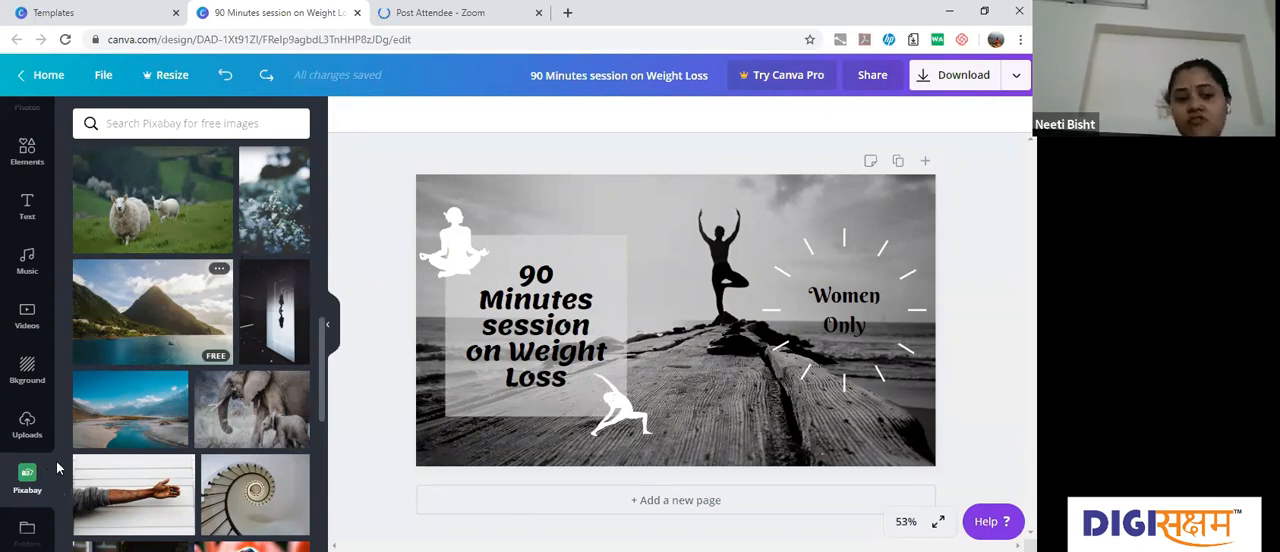
scroll(30, 525, down, 1)
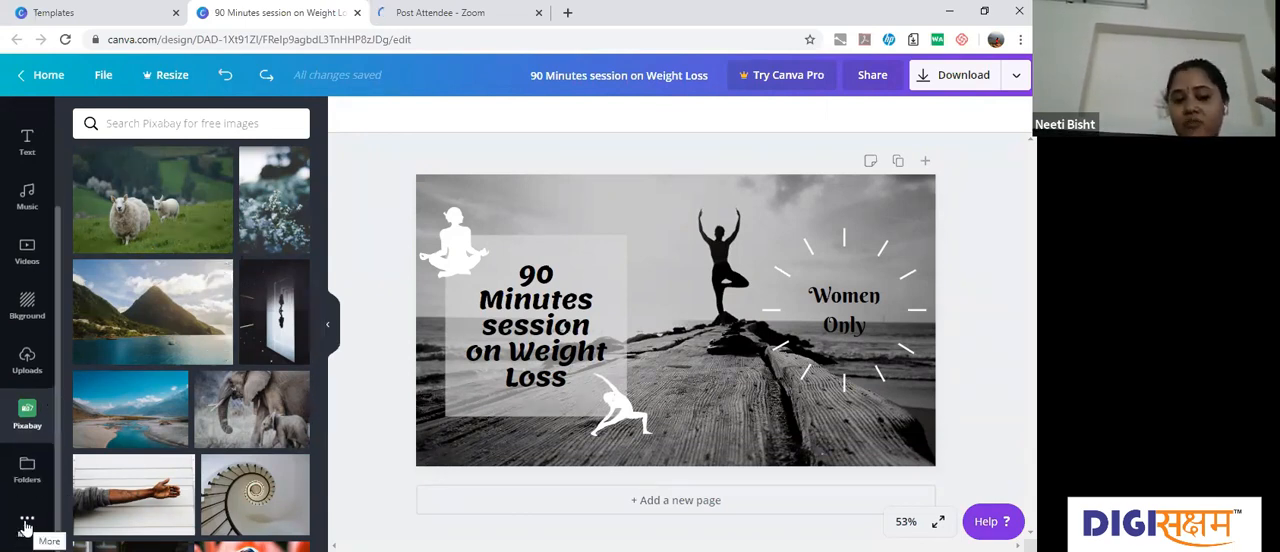
Step: Open the GIPHY integration, browse its animations and search them for "yoga"
click(27, 525)
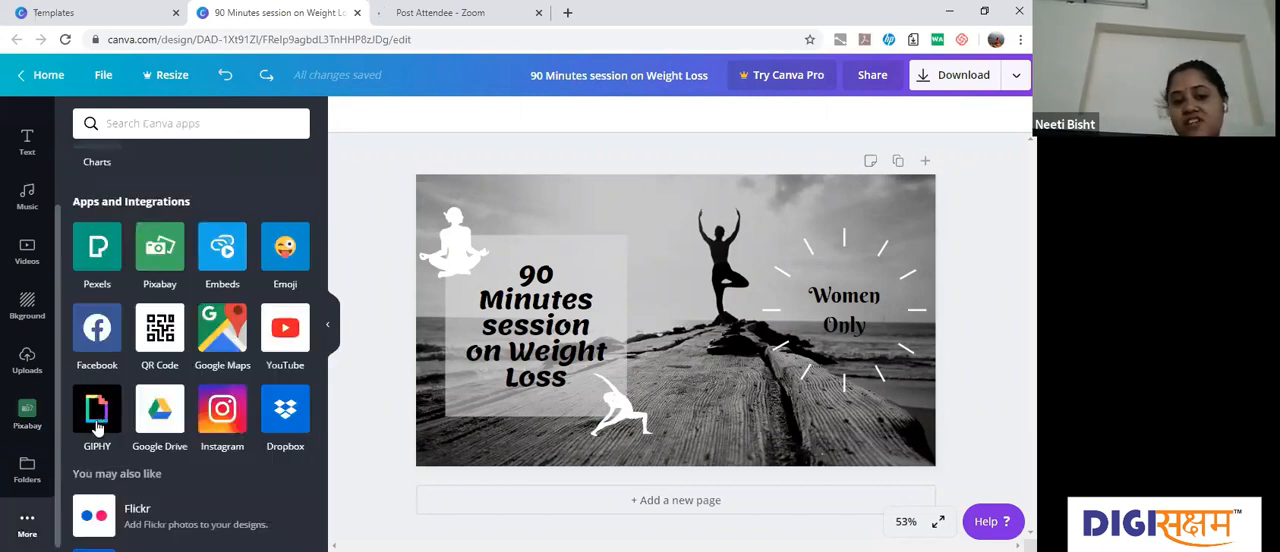
click(97, 418)
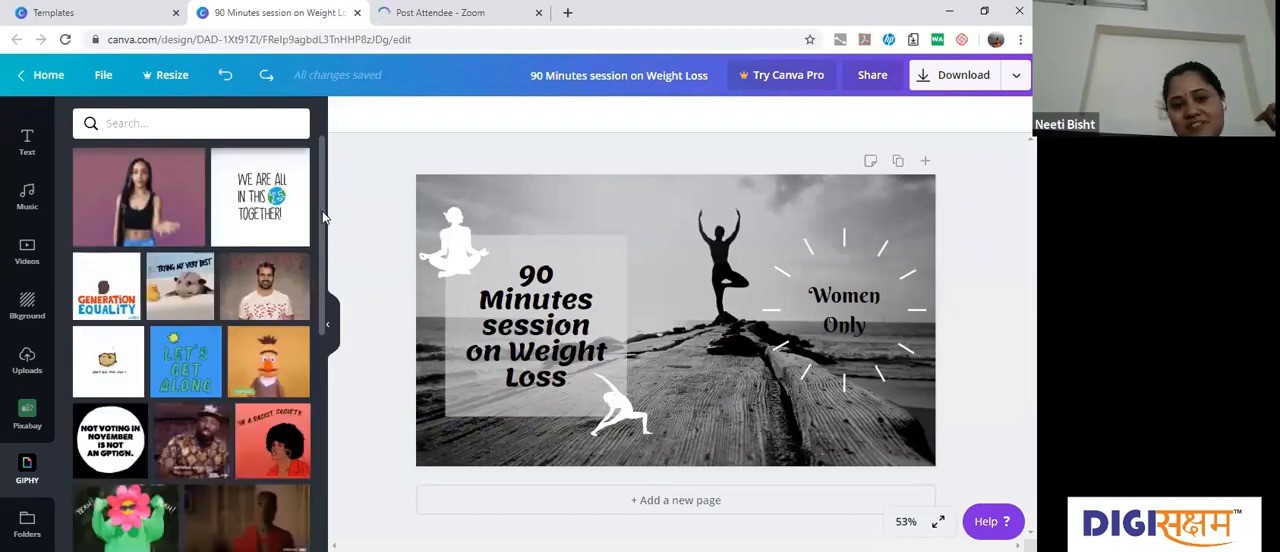
scroll(324, 260, down, 1)
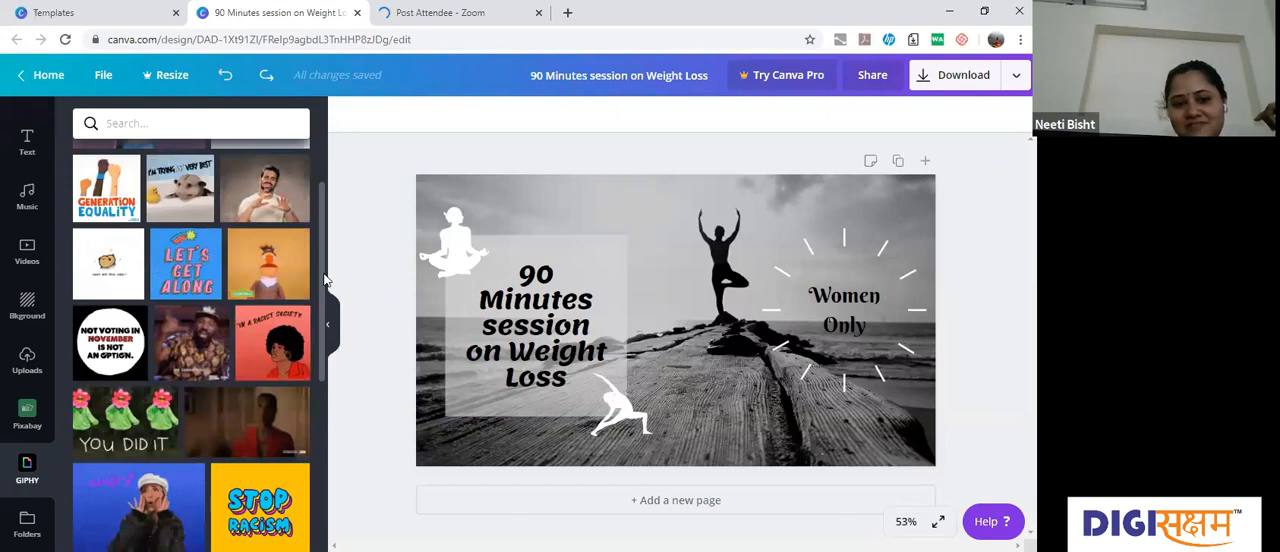
scroll(318, 165, down, 1)
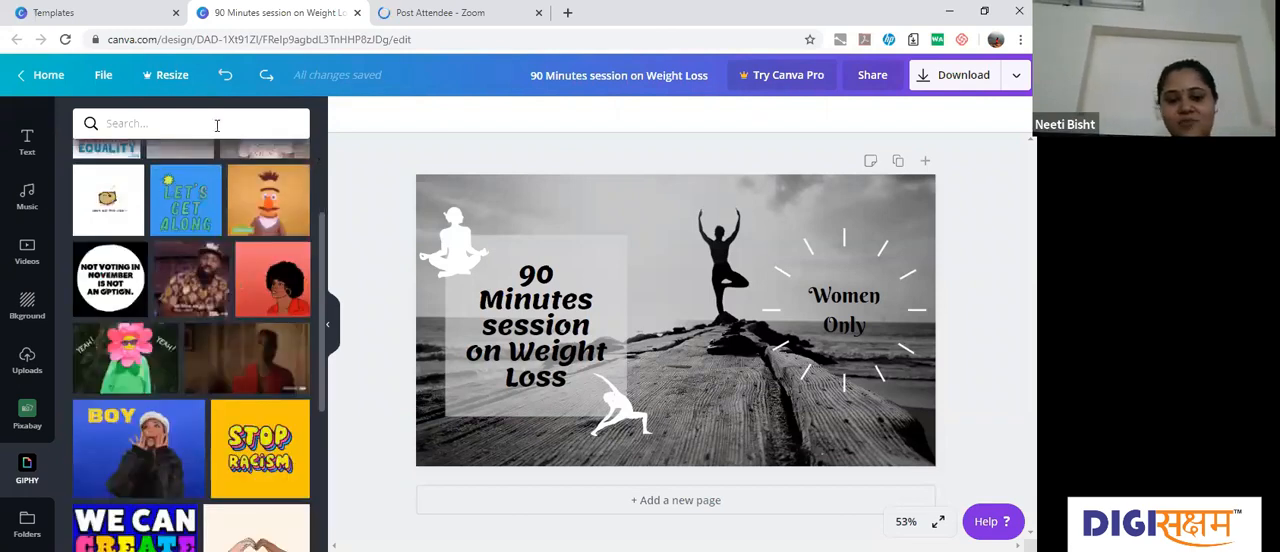
click(217, 125)
text(y)
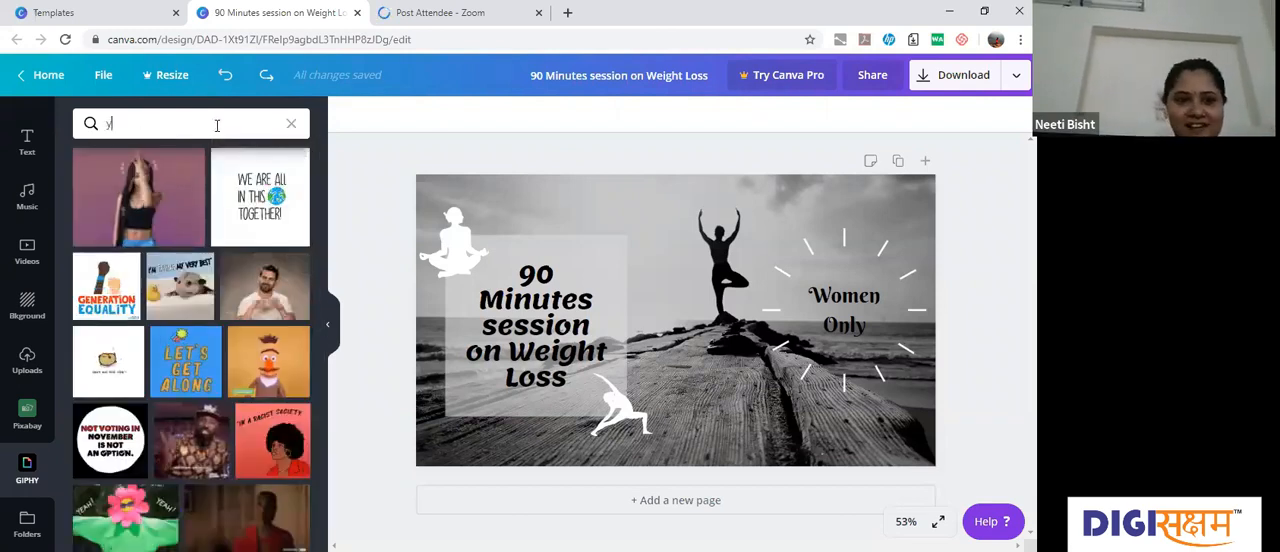
text(oga)
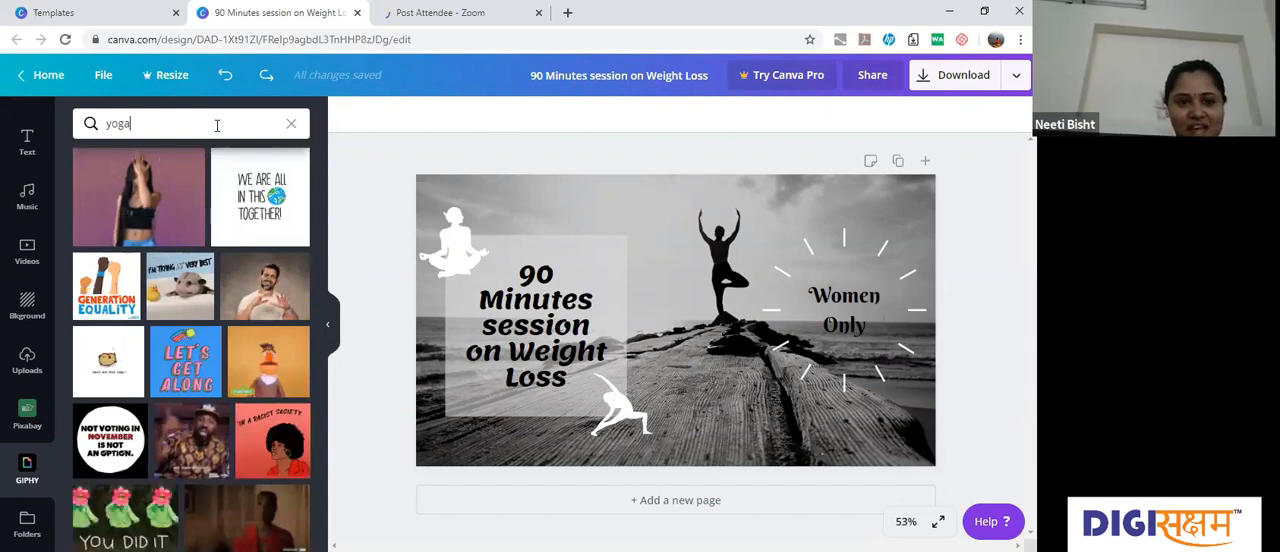
key(Return)
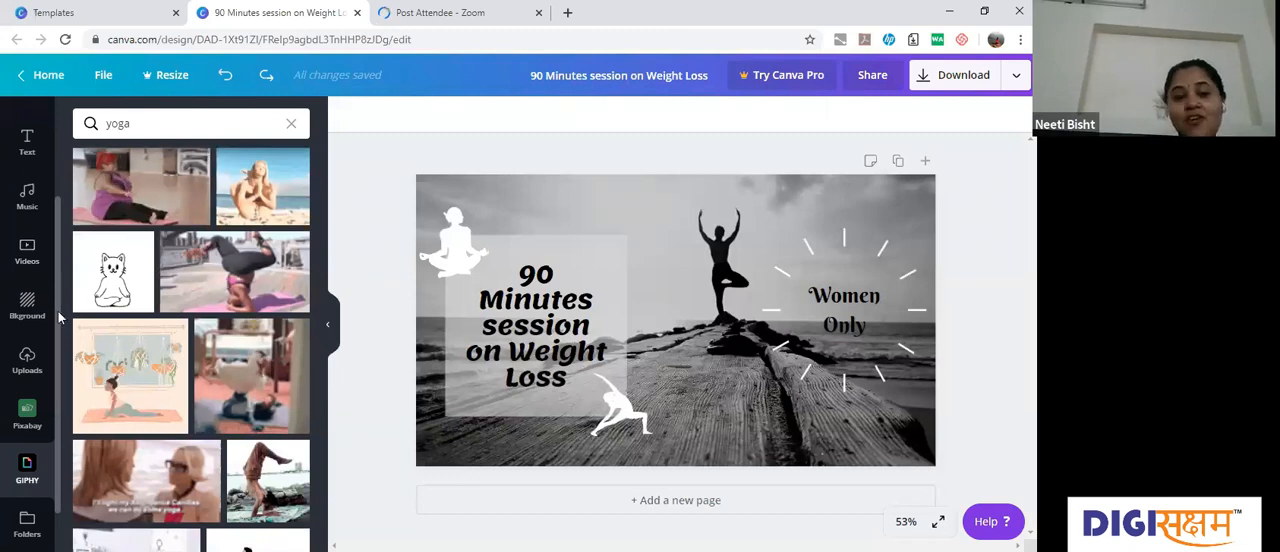
scroll(50, 220, down, 1)
scroll(35, 167, up, 2)
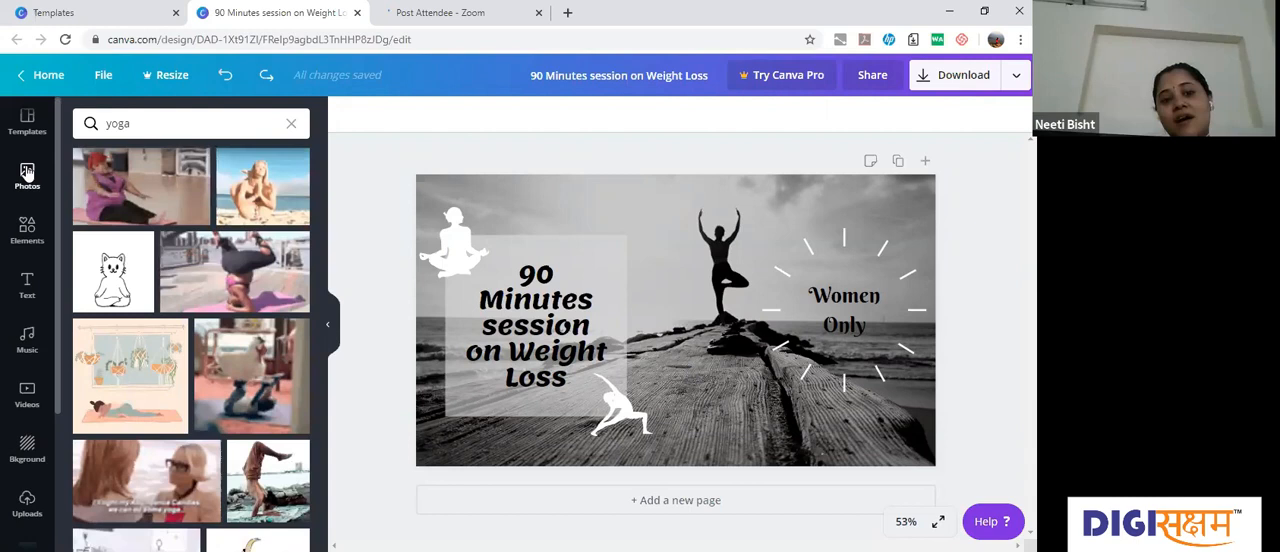
Step: Return to the photo library and add a second page with the same black-and-white yoga photo as its background
click(27, 173)
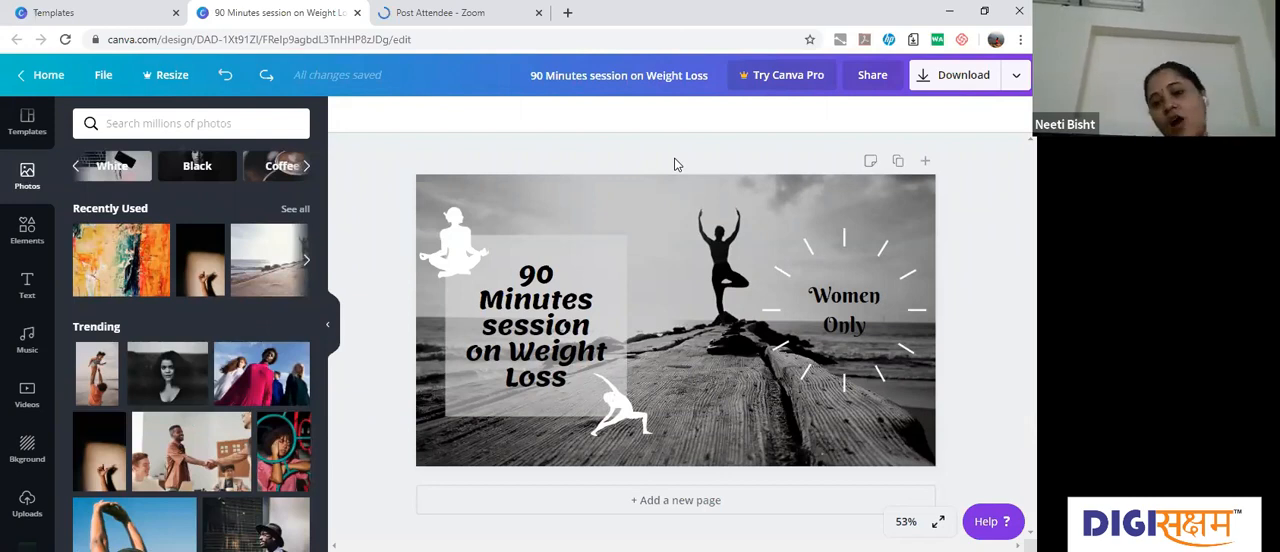
click(679, 226)
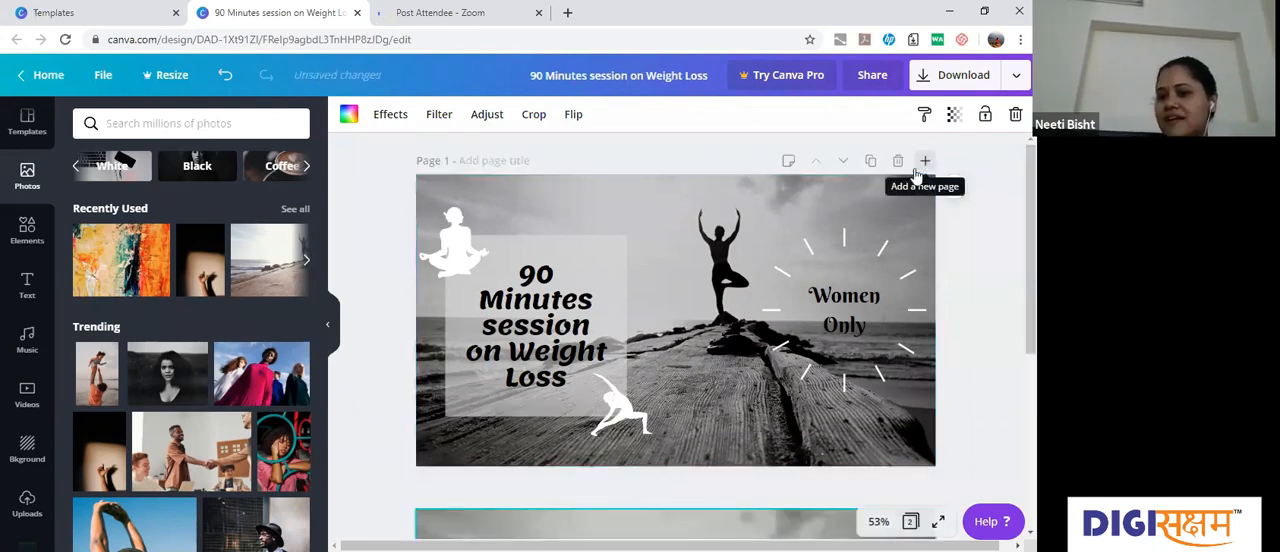
click(927, 164)
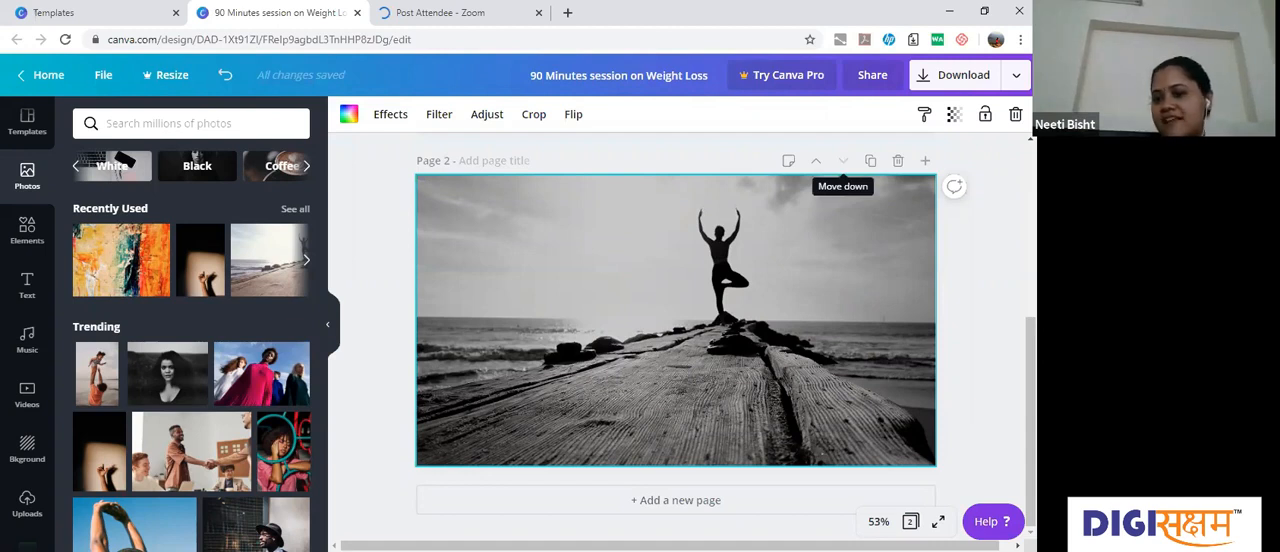
scroll(676, 336, up, 3)
scroll(676, 336, down, 1)
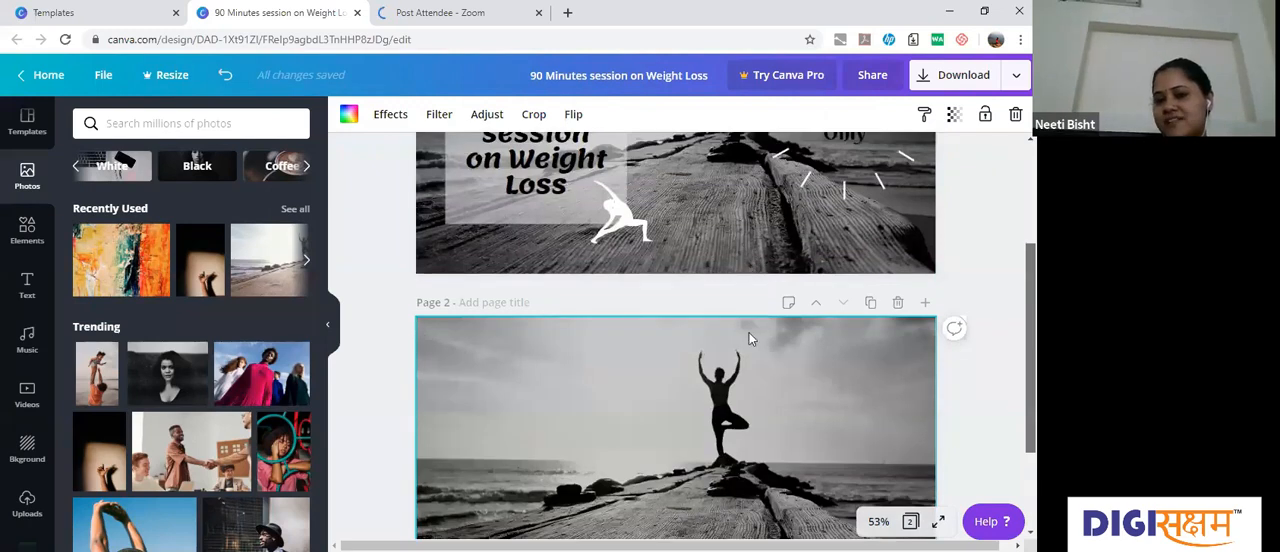
scroll(749, 333, down, 1)
Step: Delete the background photo from page 2 and fill the page with the light purple default colour
click(706, 338)
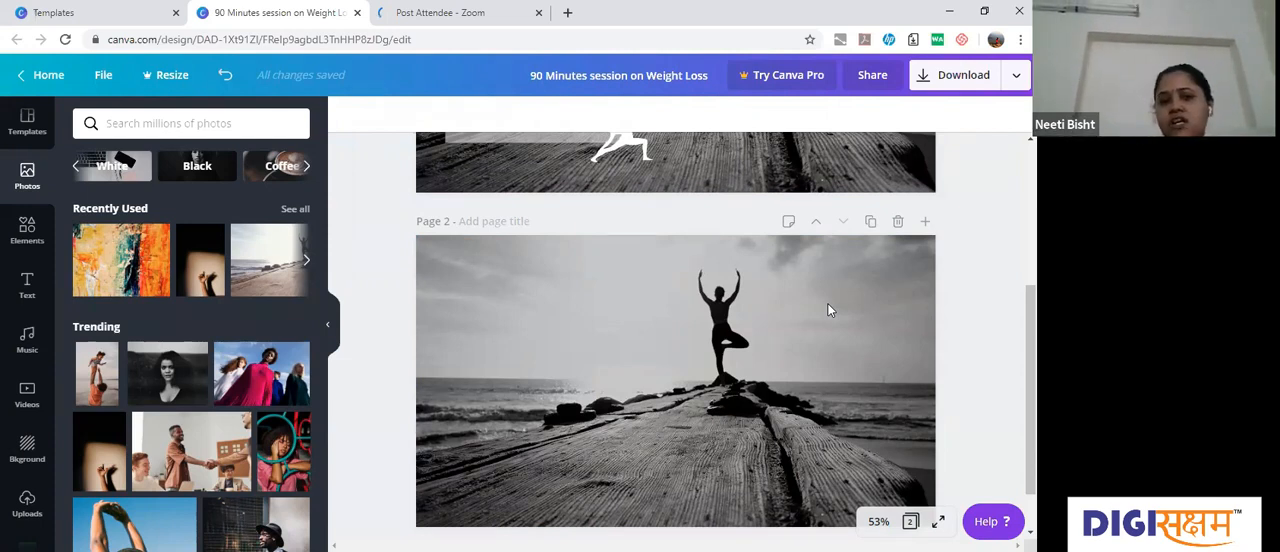
right_click(531, 313)
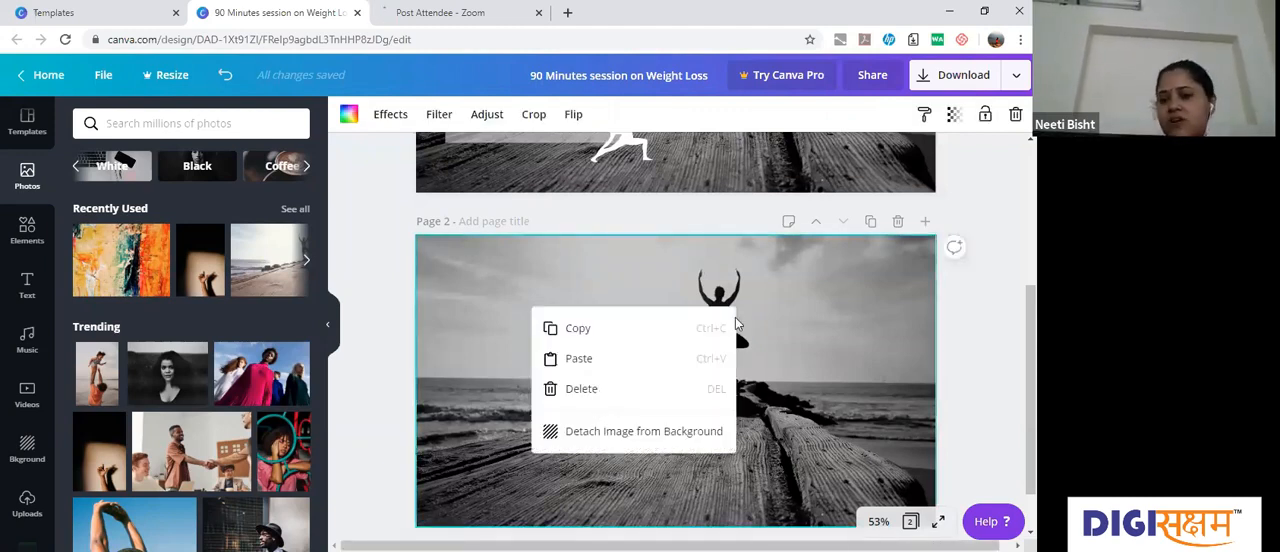
key(Delete)
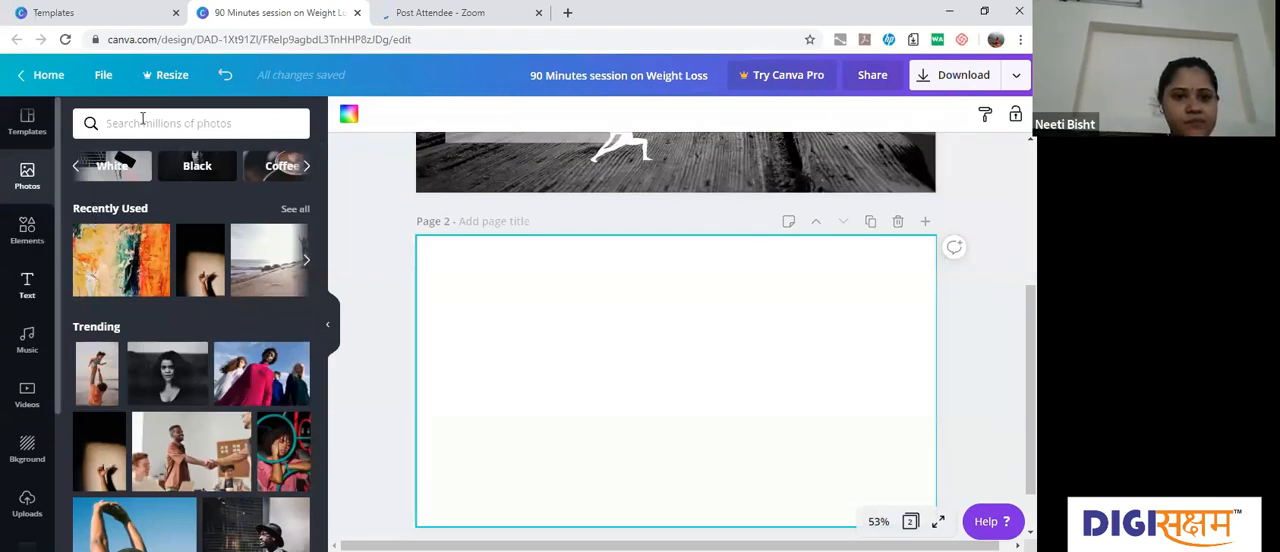
click(306, 121)
click(349, 121)
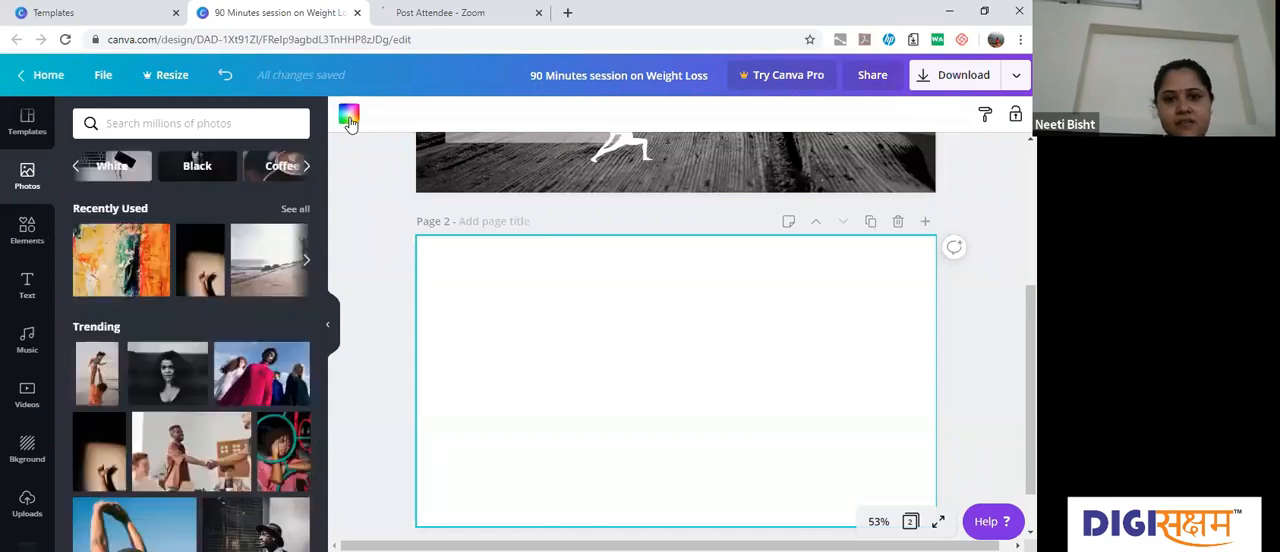
click(349, 121)
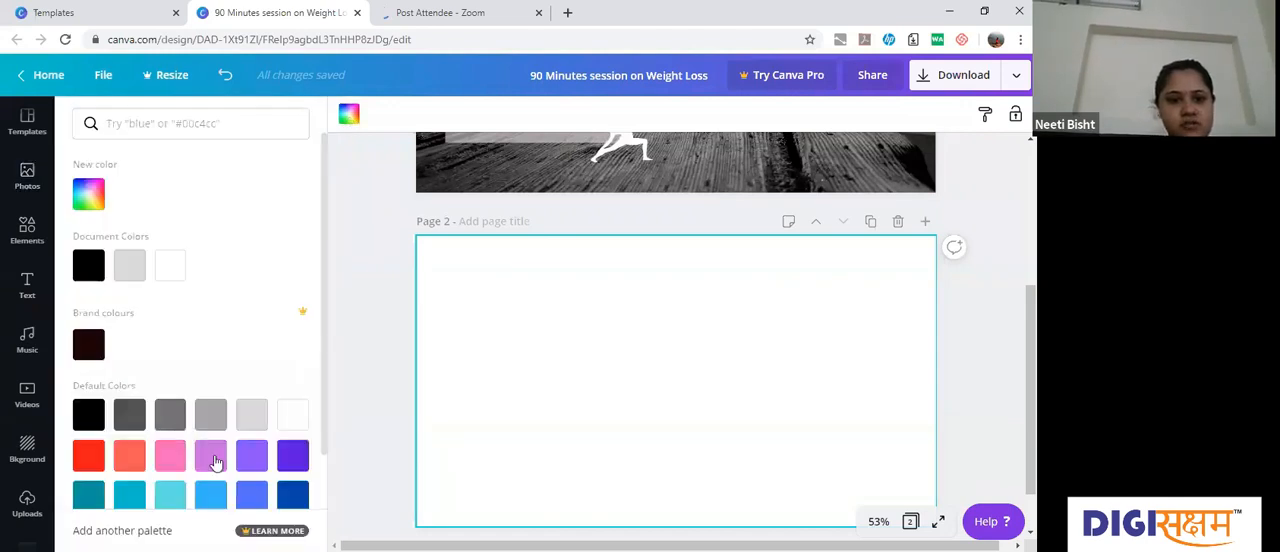
click(172, 494)
click(212, 460)
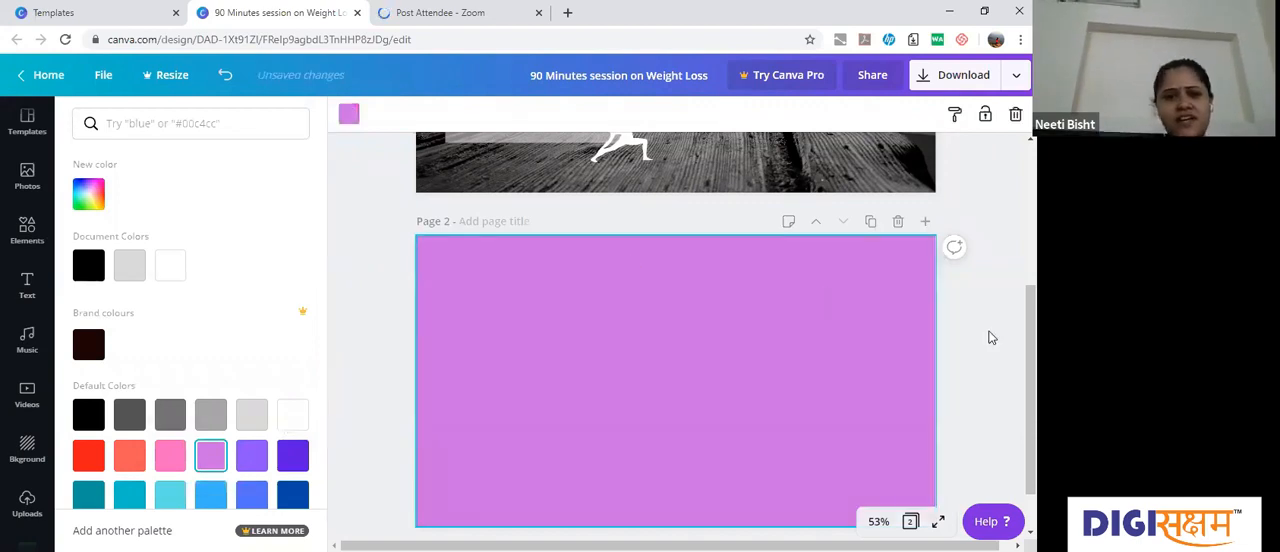
Step: Open the complete collection of frames in the elements library
click(24, 232)
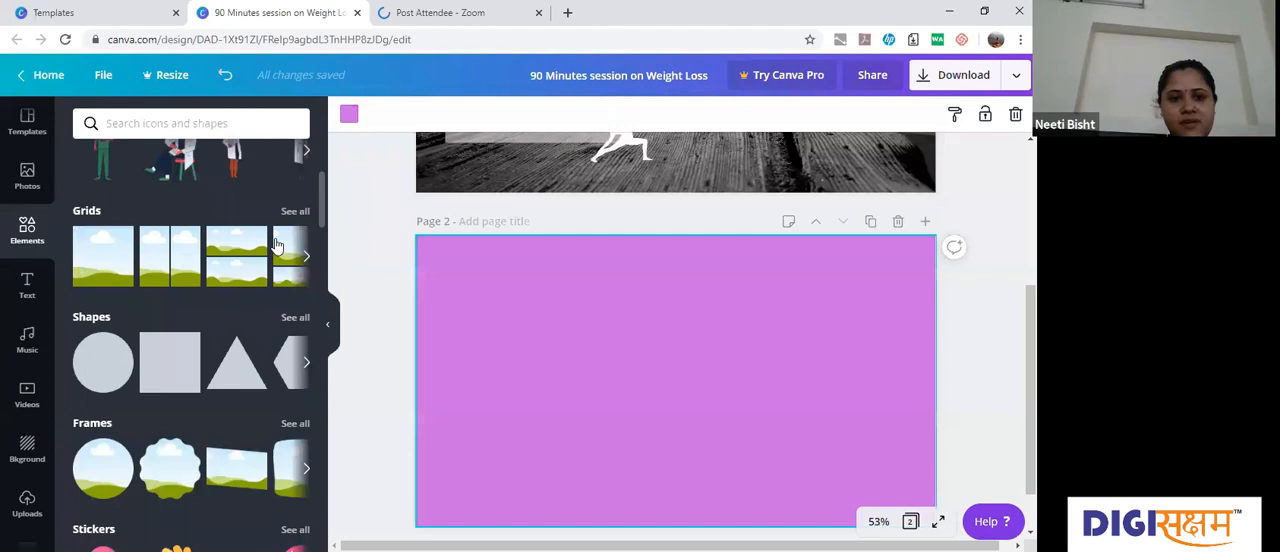
scroll(280, 245, down, 3)
scroll(291, 224, up, 1)
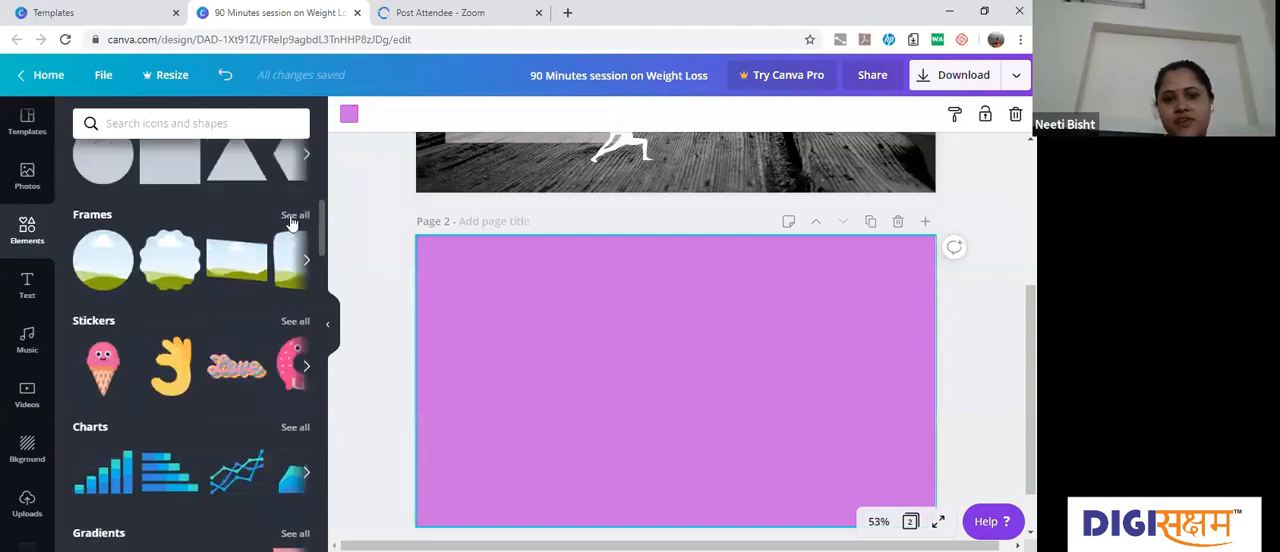
click(292, 217)
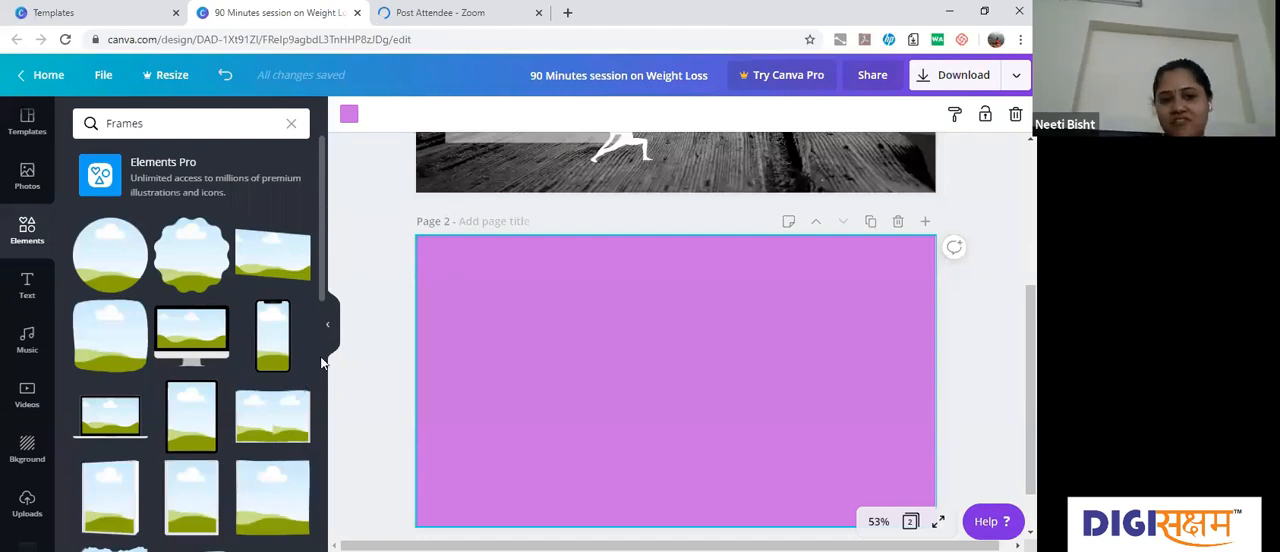
Step: Browse the frame collection, examining the device, shape, alphabet and number frames
scroll(322, 380, down, 3)
scroll(322, 393, down, 5)
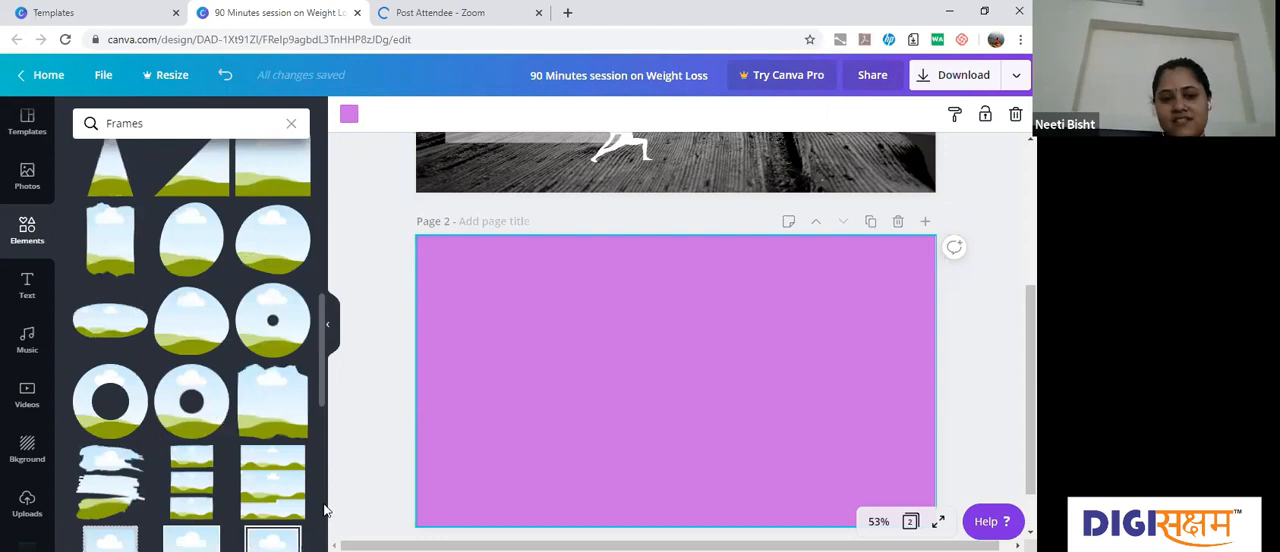
scroll(326, 505, down, 3)
scroll(322, 427, down, 2)
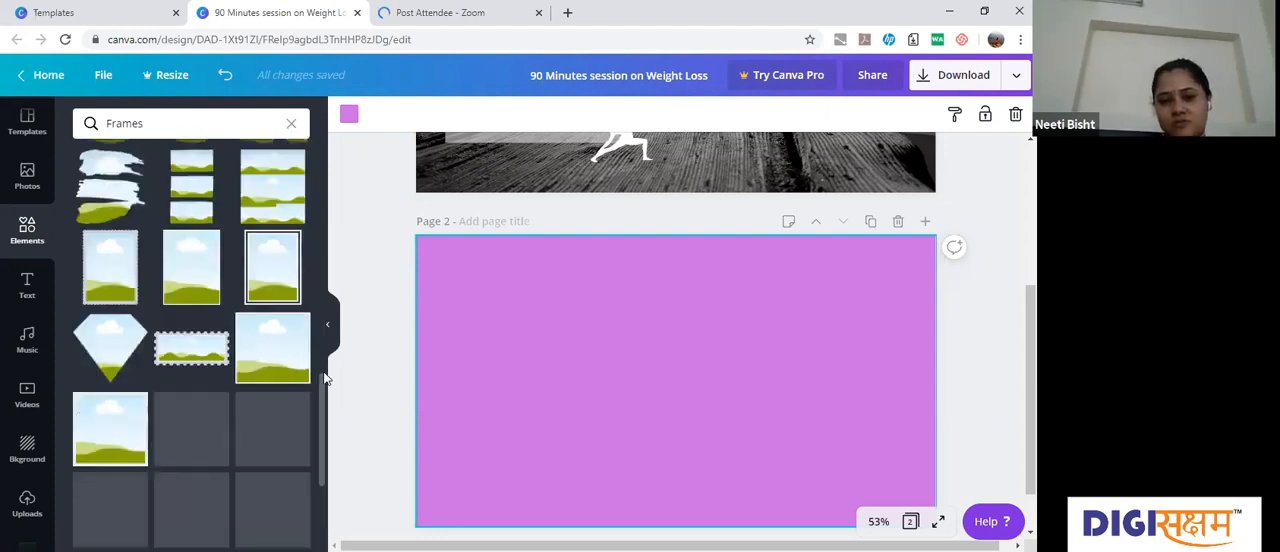
scroll(324, 420, down, 2)
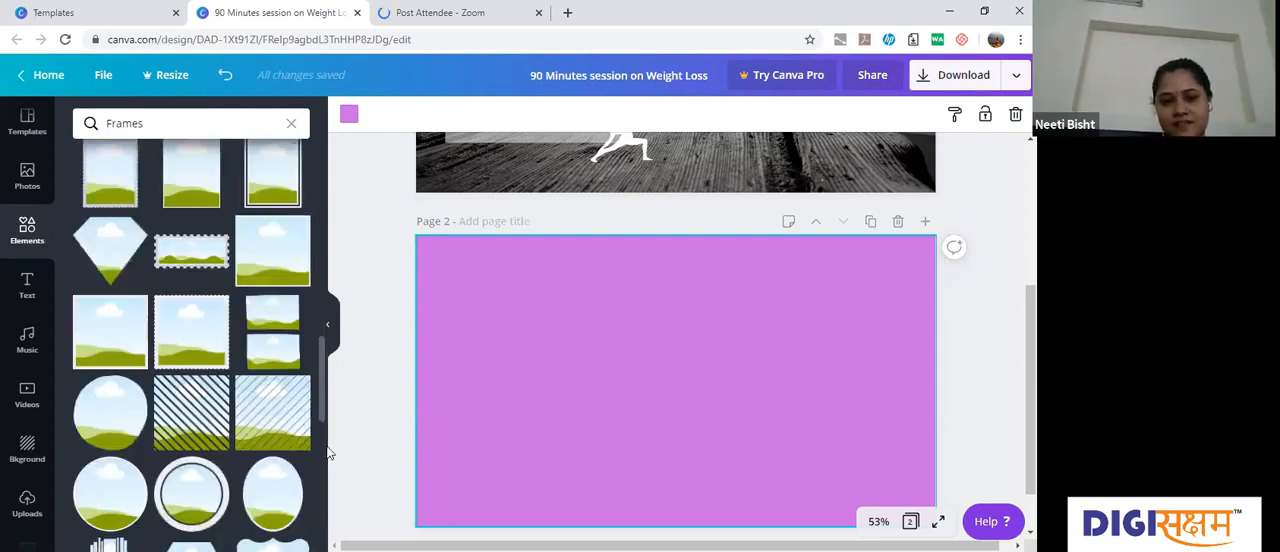
scroll(325, 452, down, 2)
scroll(326, 490, down, 3)
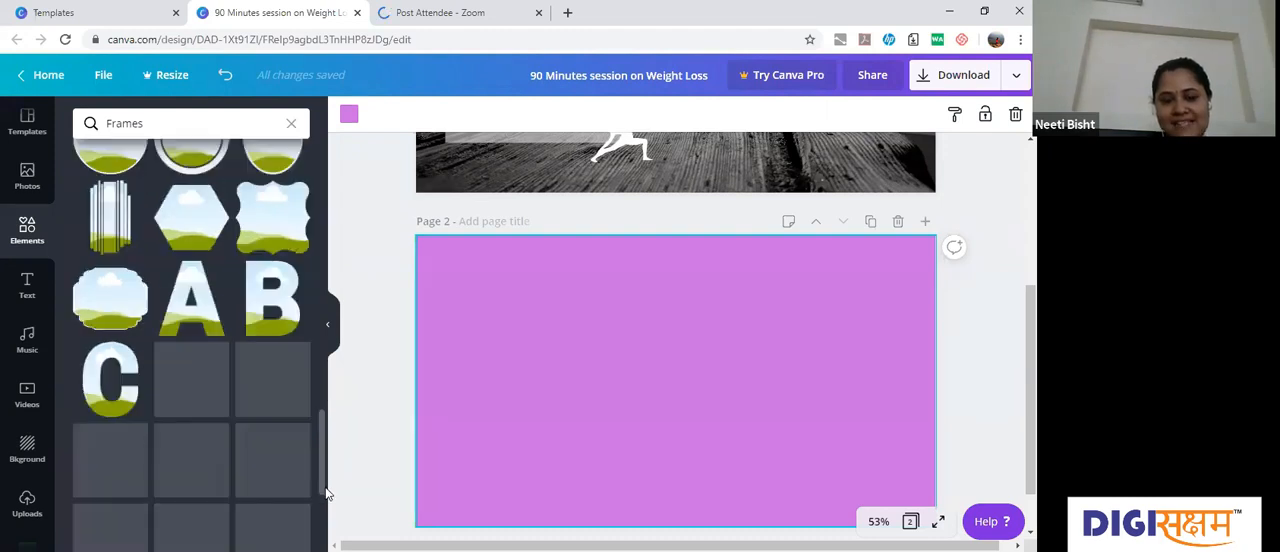
scroll(324, 510, down, 2)
scroll(324, 527, down, 2)
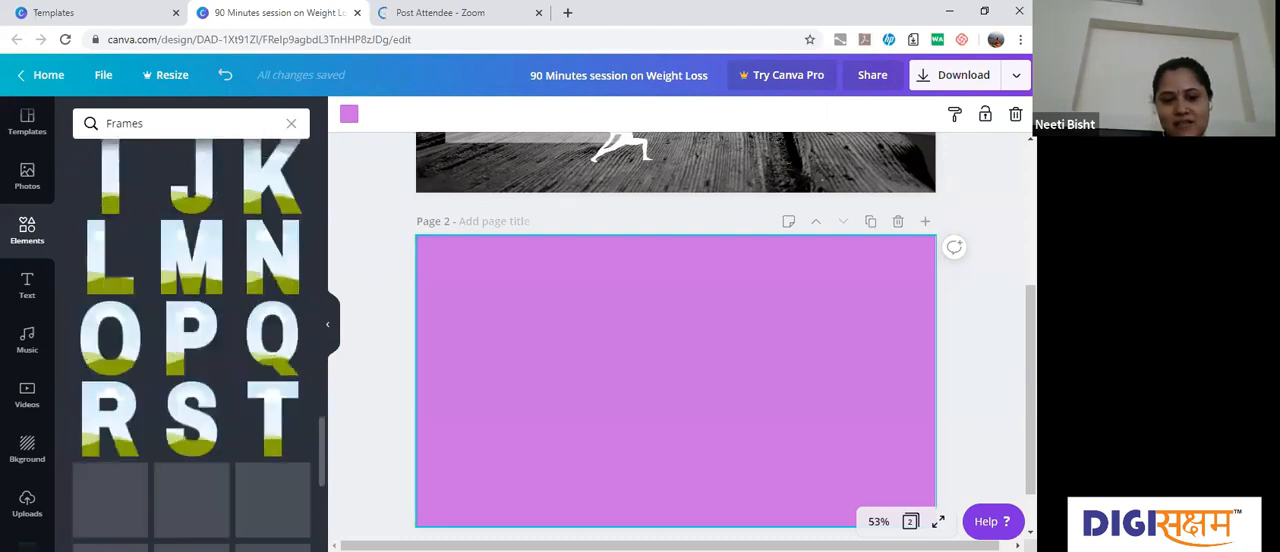
scroll(190, 340, down, 2)
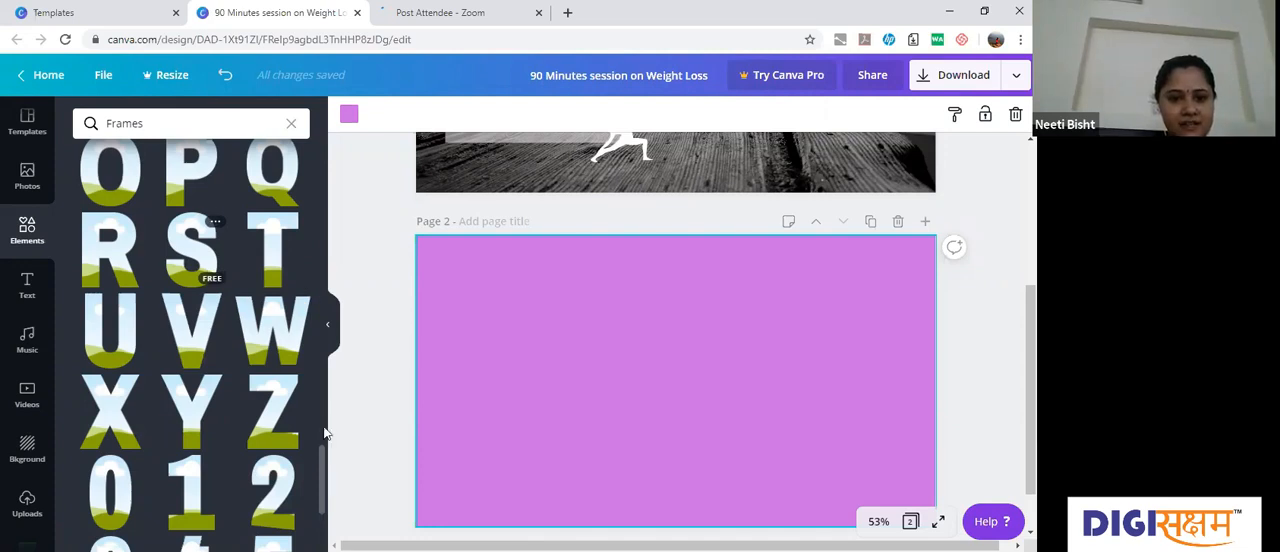
Step: Add letter frames S, E, M and S to page 2 to spell "SEMS"
scroll(325, 418, up, 6)
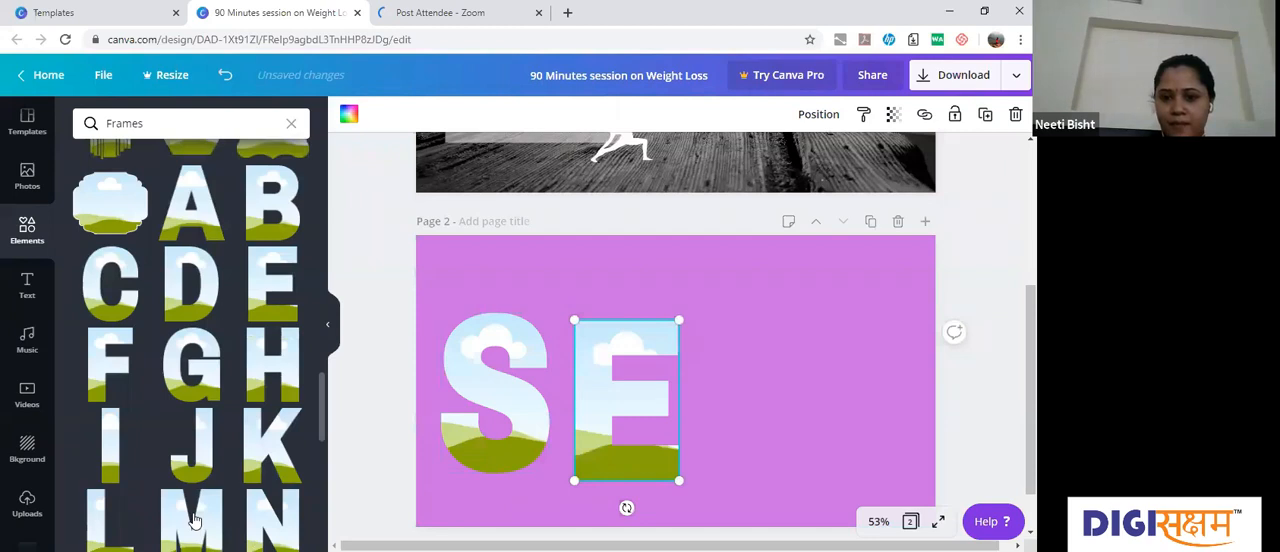
click(195, 520)
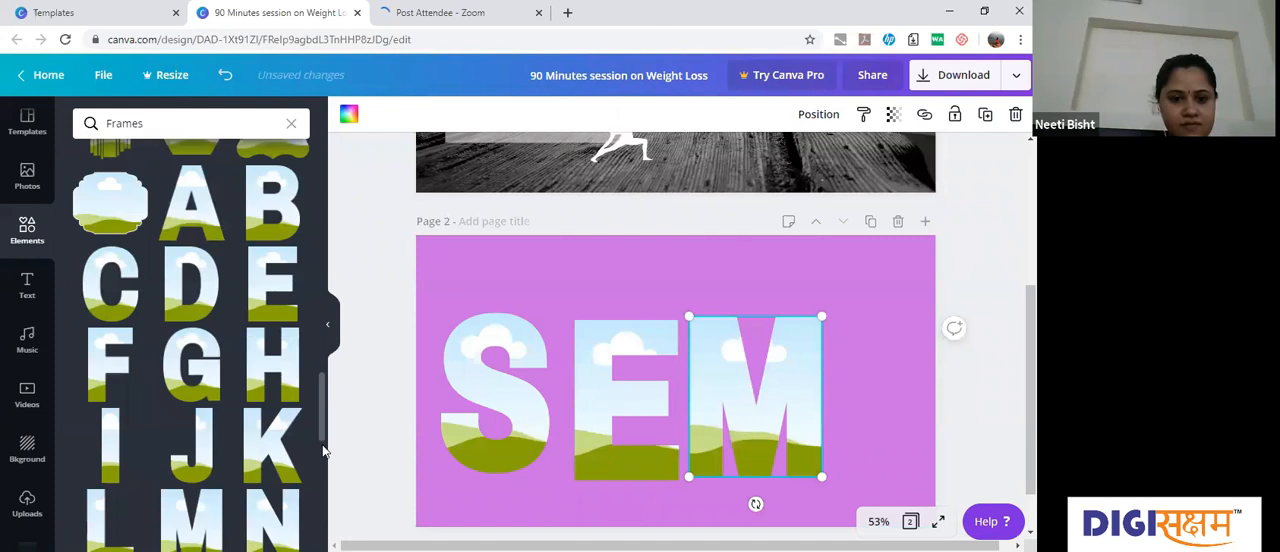
scroll(195, 400, down, 3)
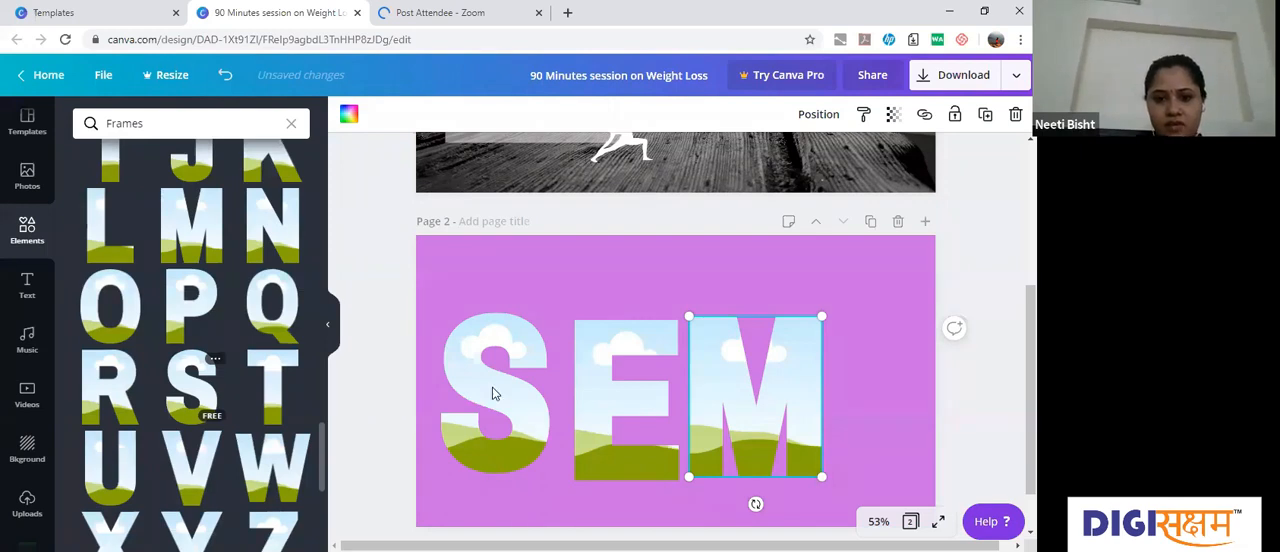
key(ctrl+v)
Step: Arrange the four letter frames on page 2 in one level, spaced row that fits within the page width
drag(468, 387, 600, 404)
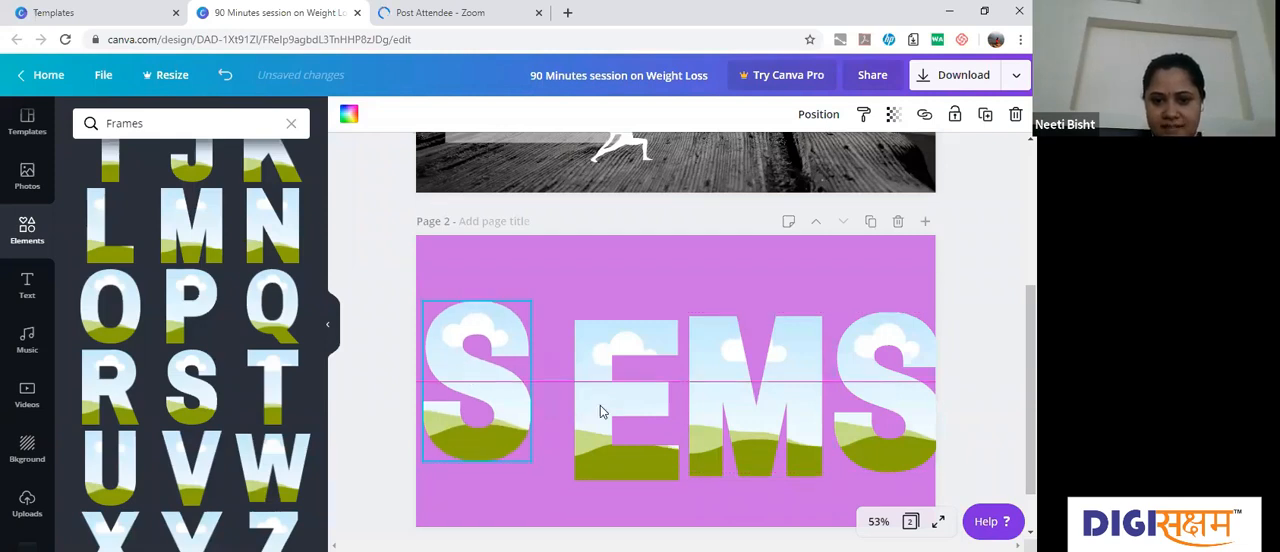
drag(568, 374, 573, 384)
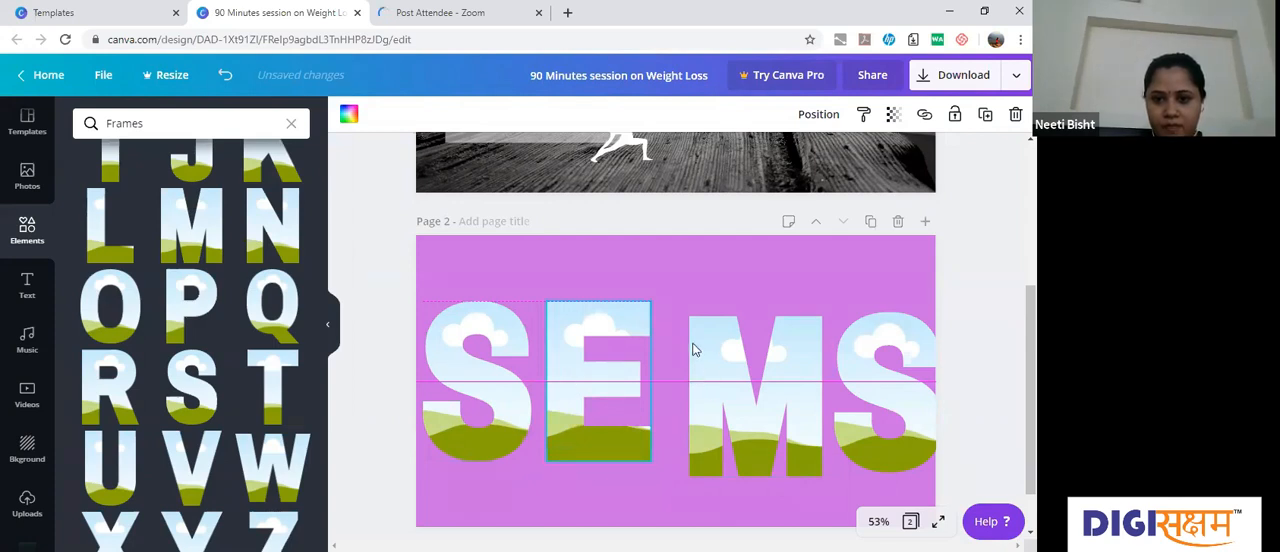
drag(700, 388, 688, 352)
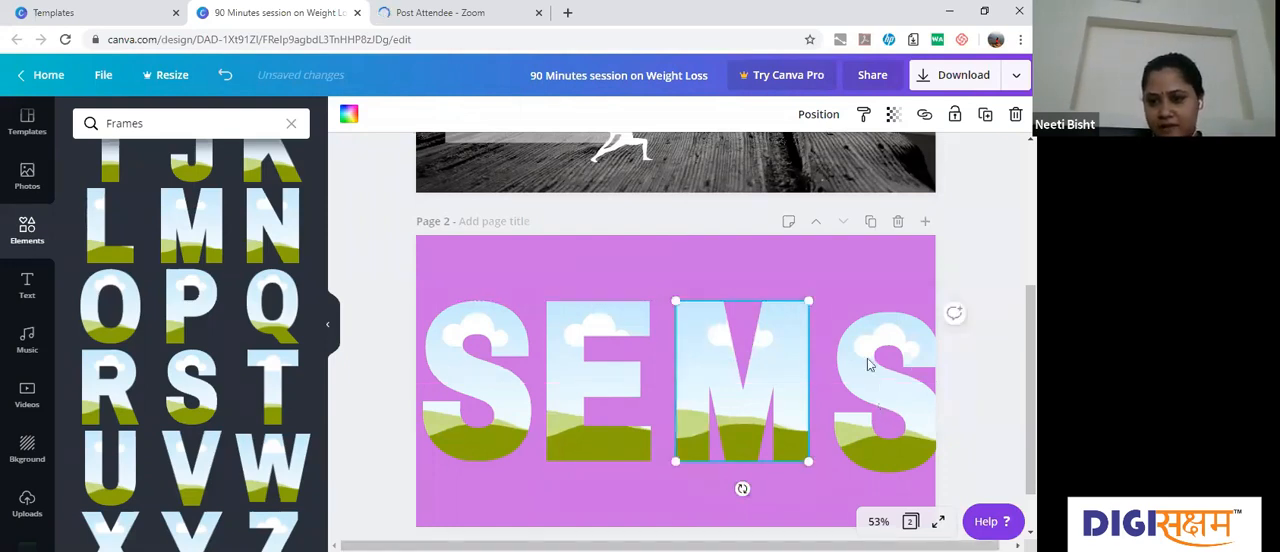
drag(861, 351, 865, 371)
drag(963, 363, 966, 364)
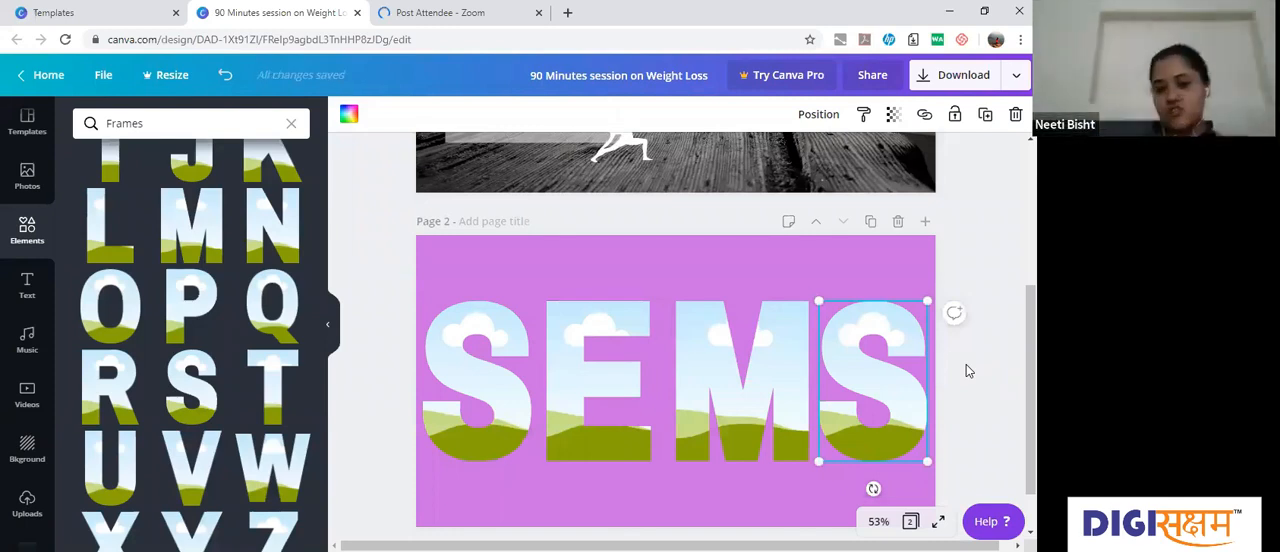
click(966, 369)
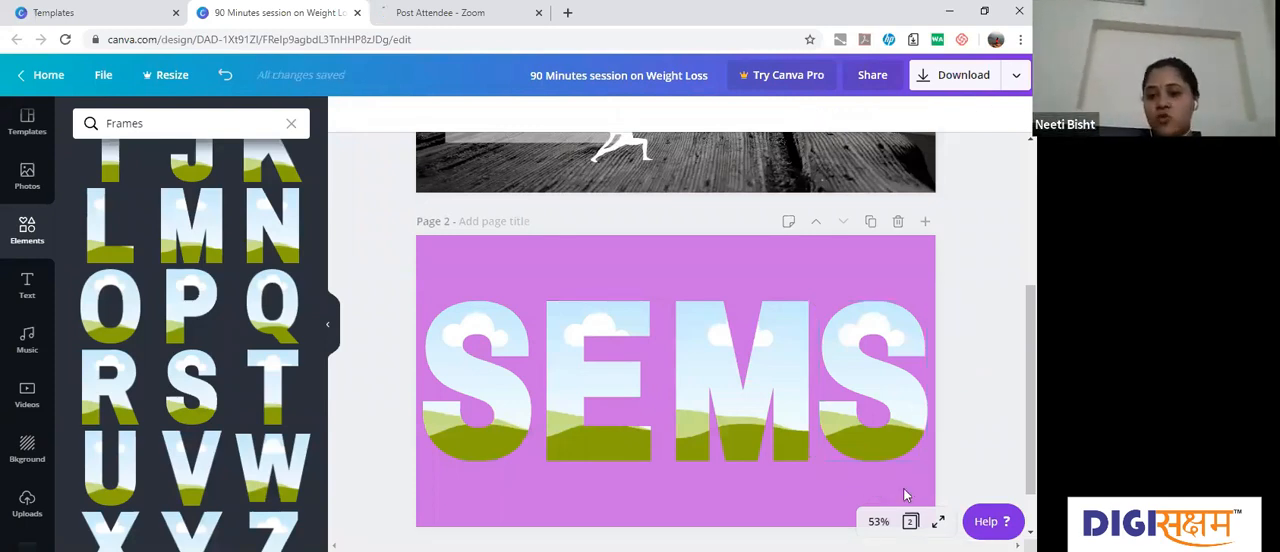
Step: Group the four SEMS letter frames, scale the group down slightly and place it around the middle of page 2
drag(905, 493, 437, 300)
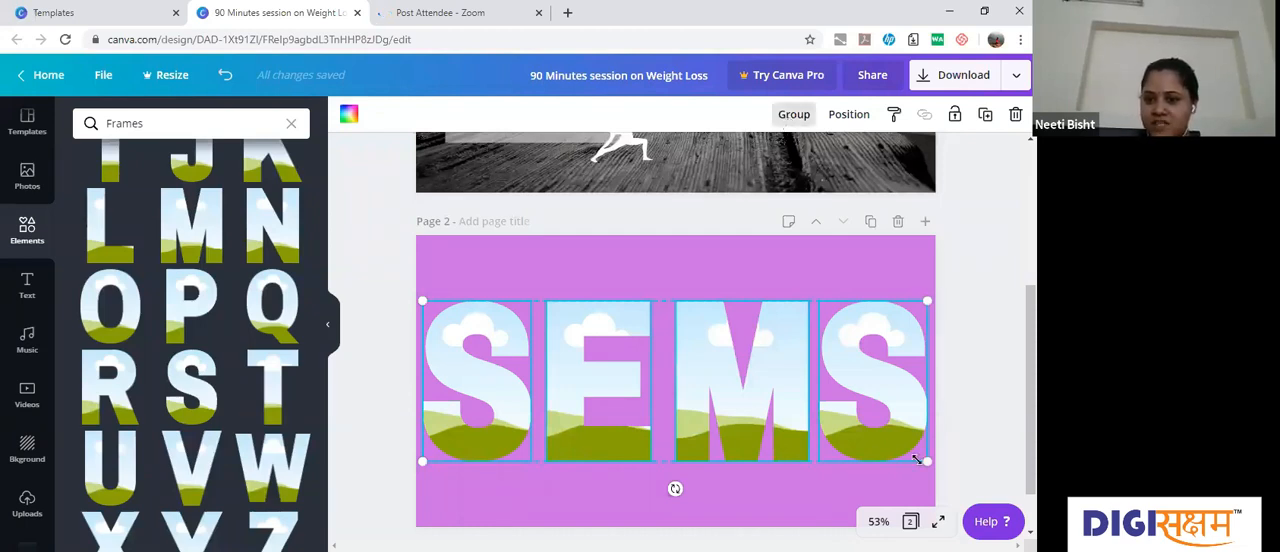
key(ctrl+g)
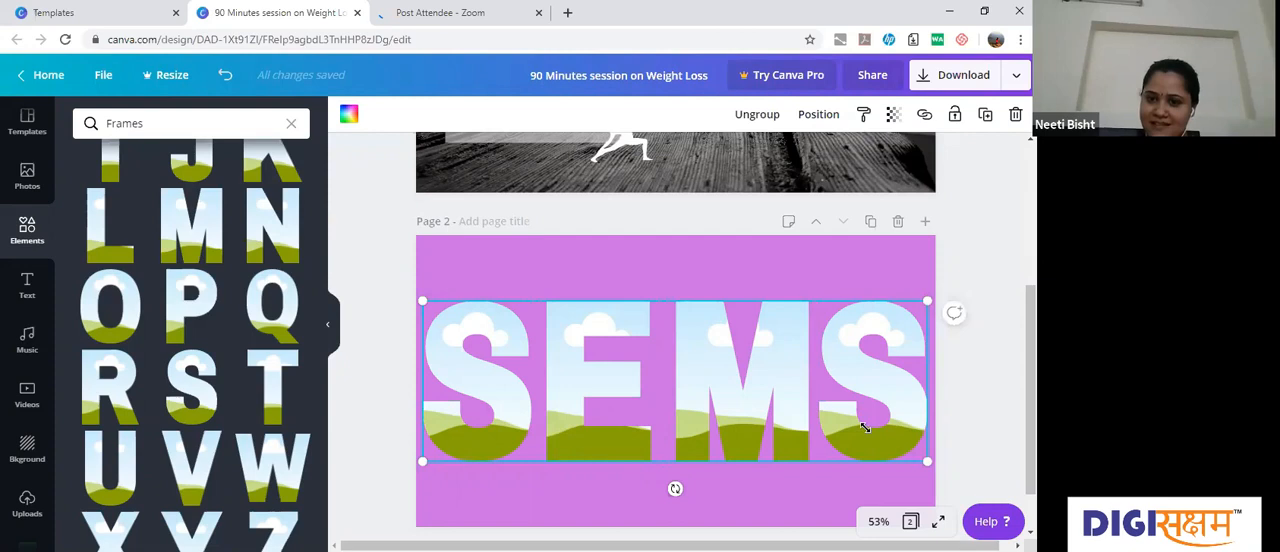
drag(855, 425, 699, 363)
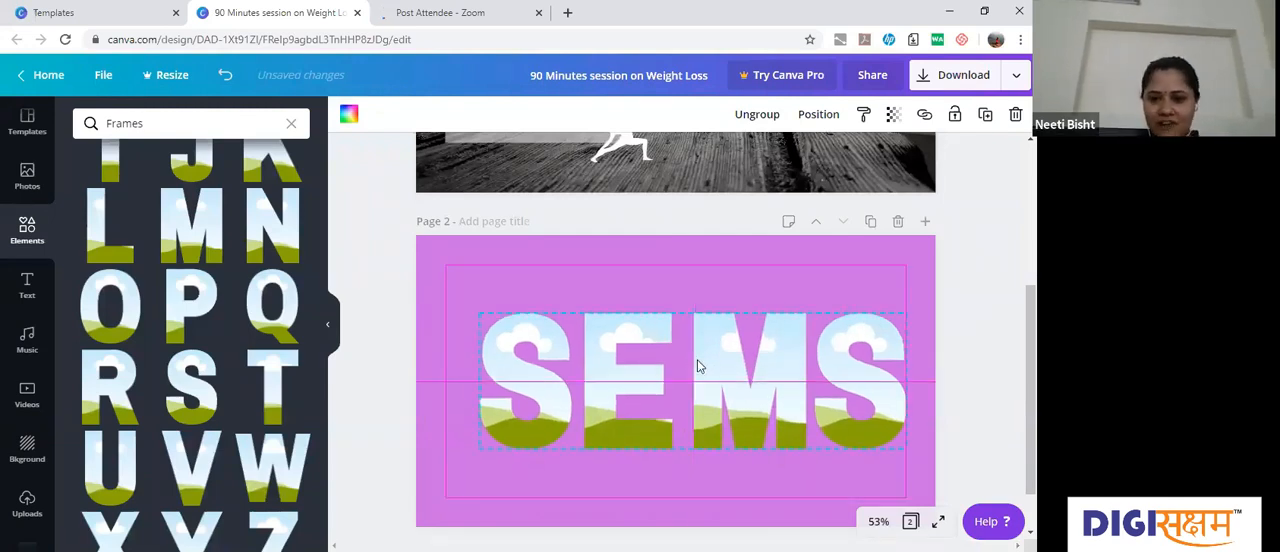
drag(698, 365, 690, 360)
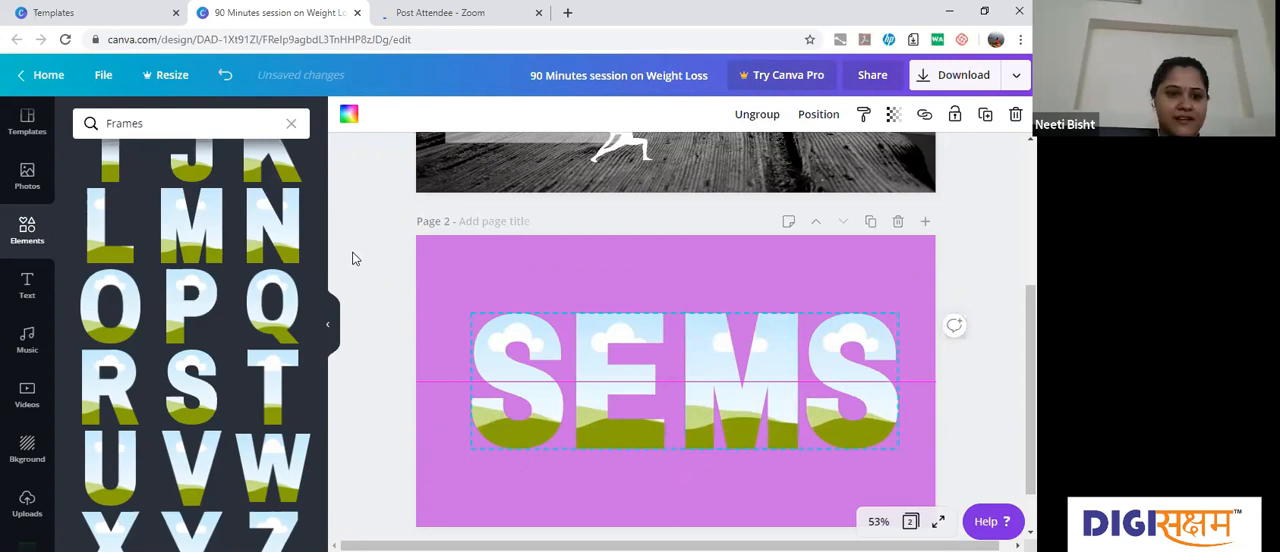
Step: Fill the first S frame with the recently used colourful abstract paint photo
click(27, 178)
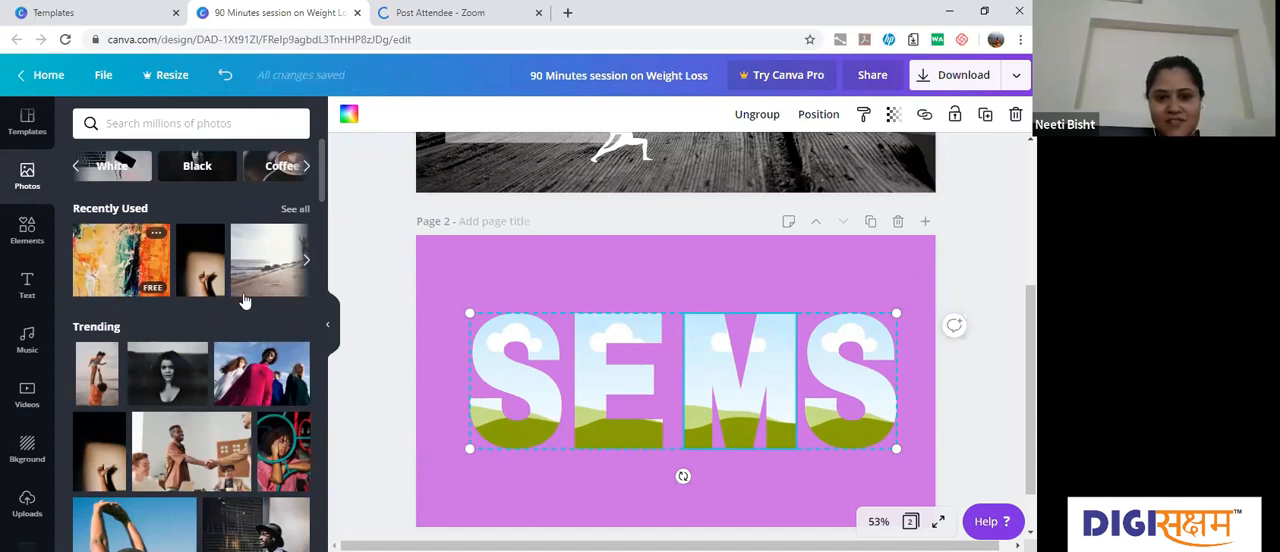
mouse_move(245, 301)
mouse_down()
mouse_move(520, 392)
mouse_move(517, 382)
mouse_up()
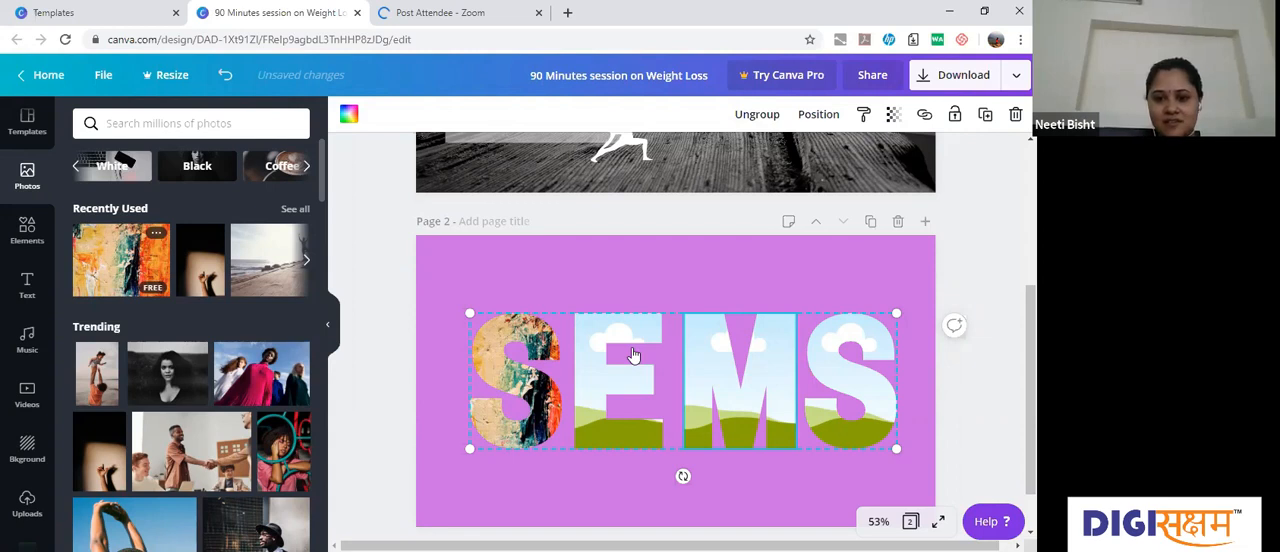
drag(633, 355, 573, 349)
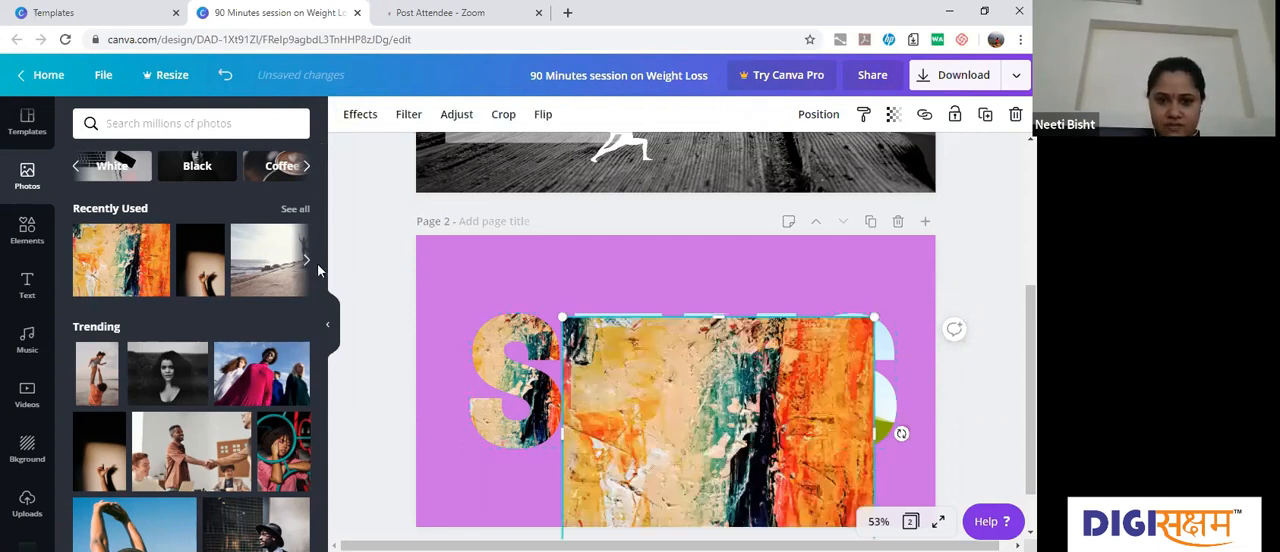
drag(674, 372, 318, 270)
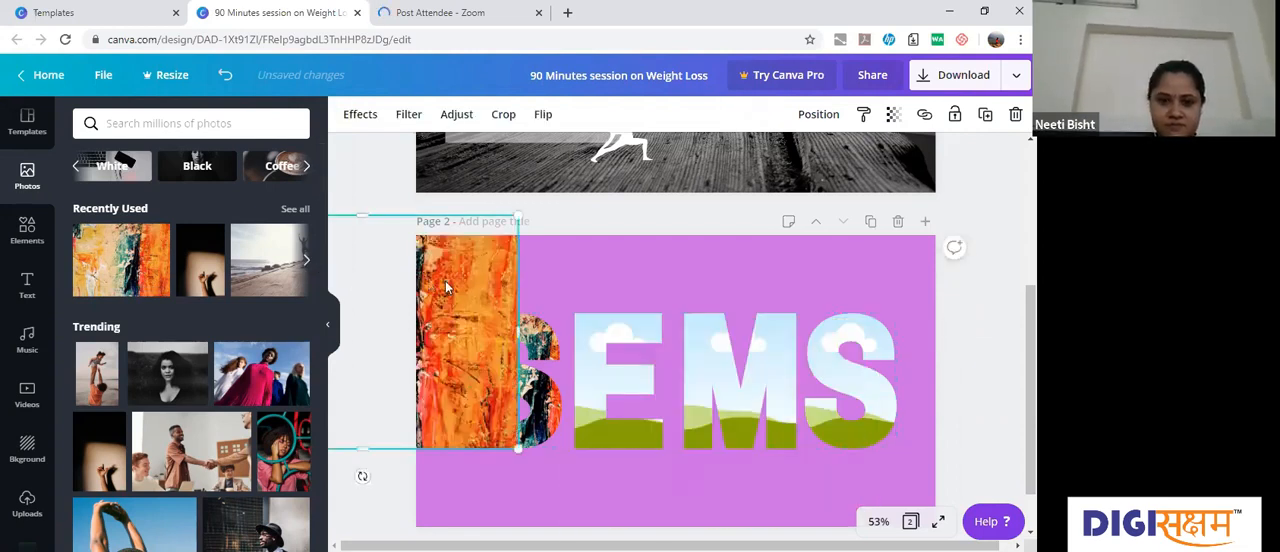
key(Delete)
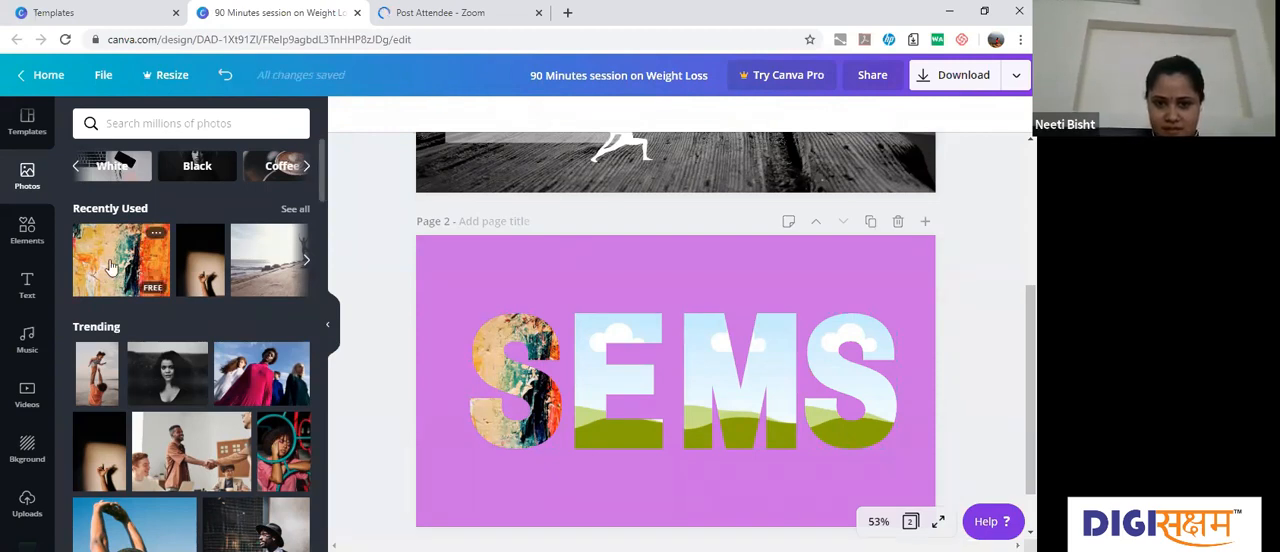
Step: Fill the E, M and final S frames with the same colourful abstract paint photo
click(112, 248)
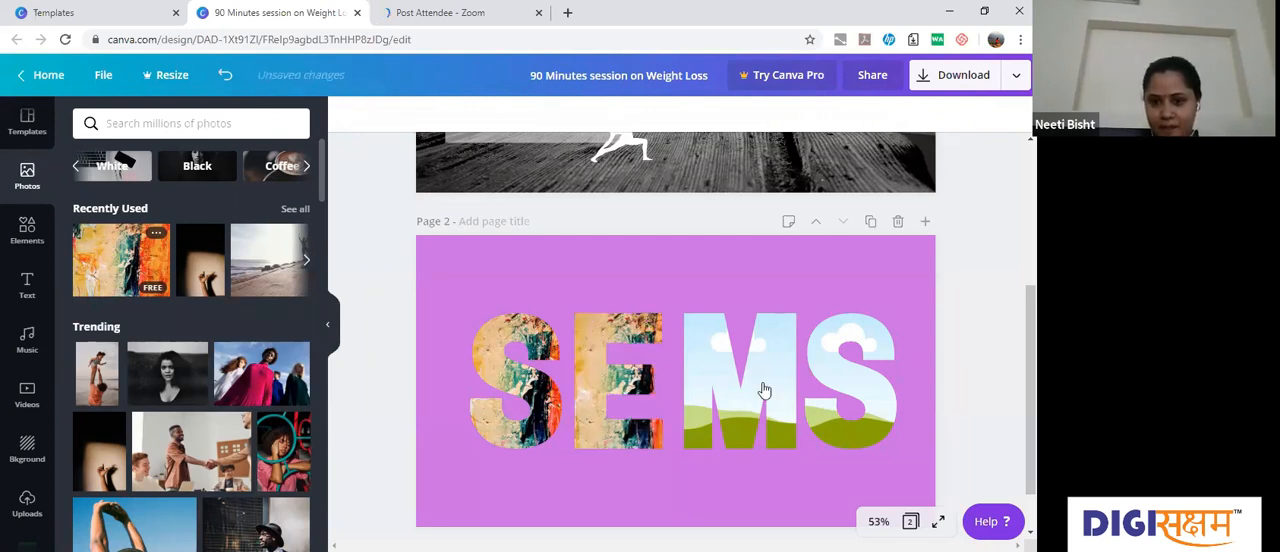
drag(125, 256, 764, 390)
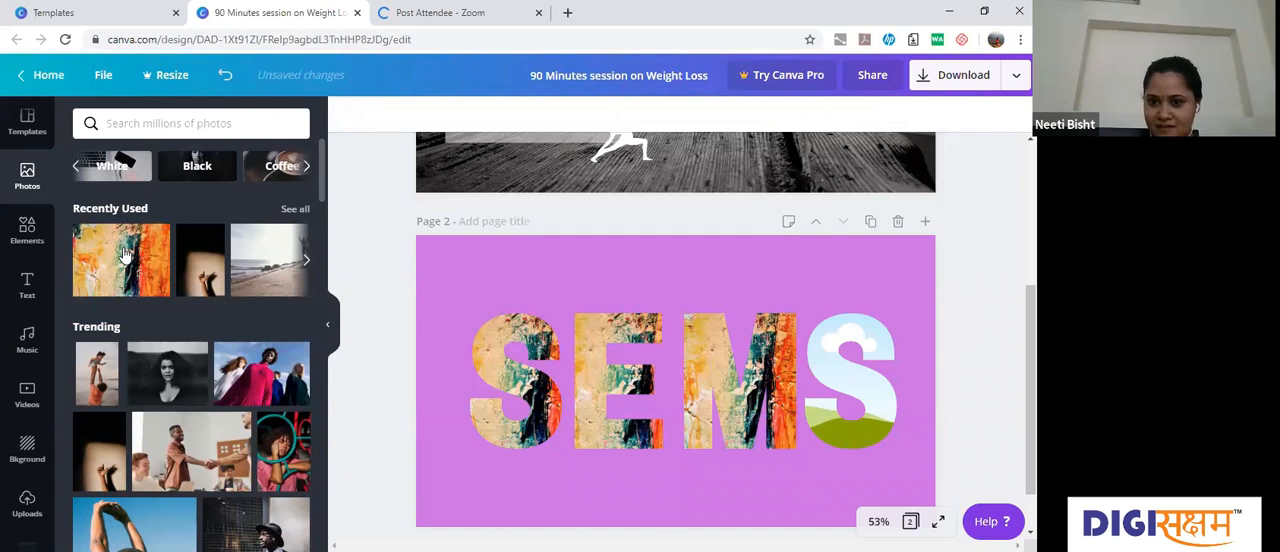
drag(125, 256, 855, 344)
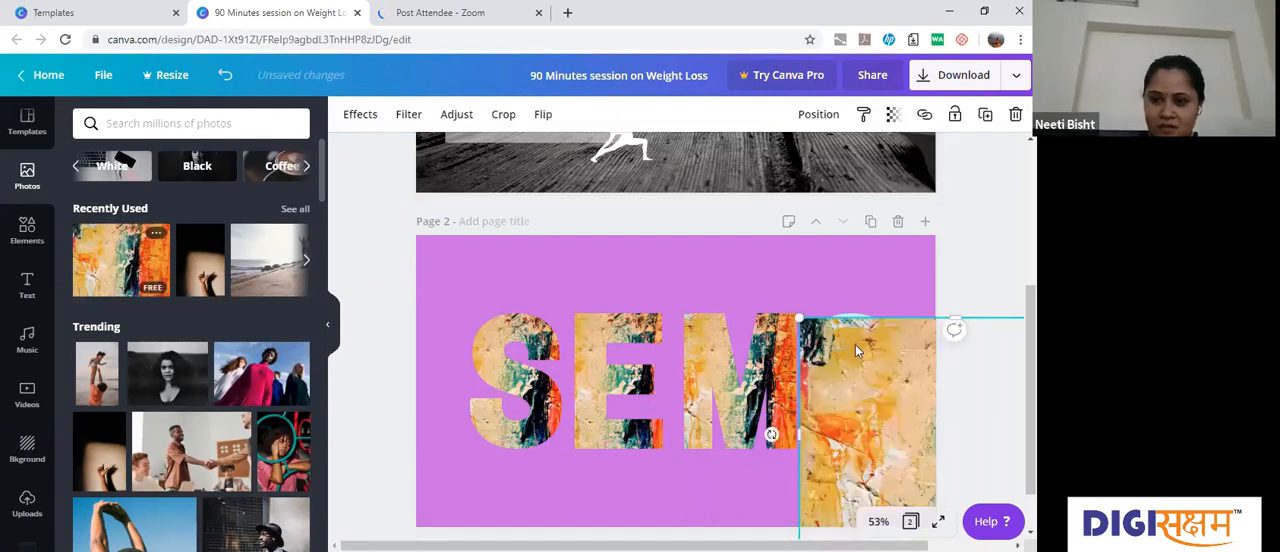
key(Delete)
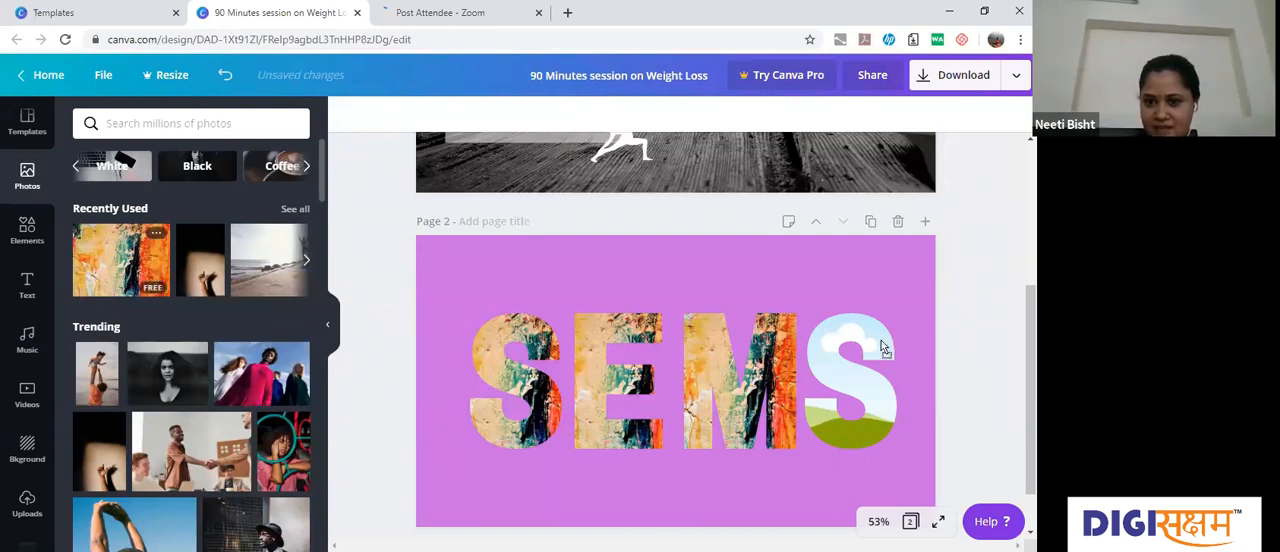
drag(882, 345, 949, 367)
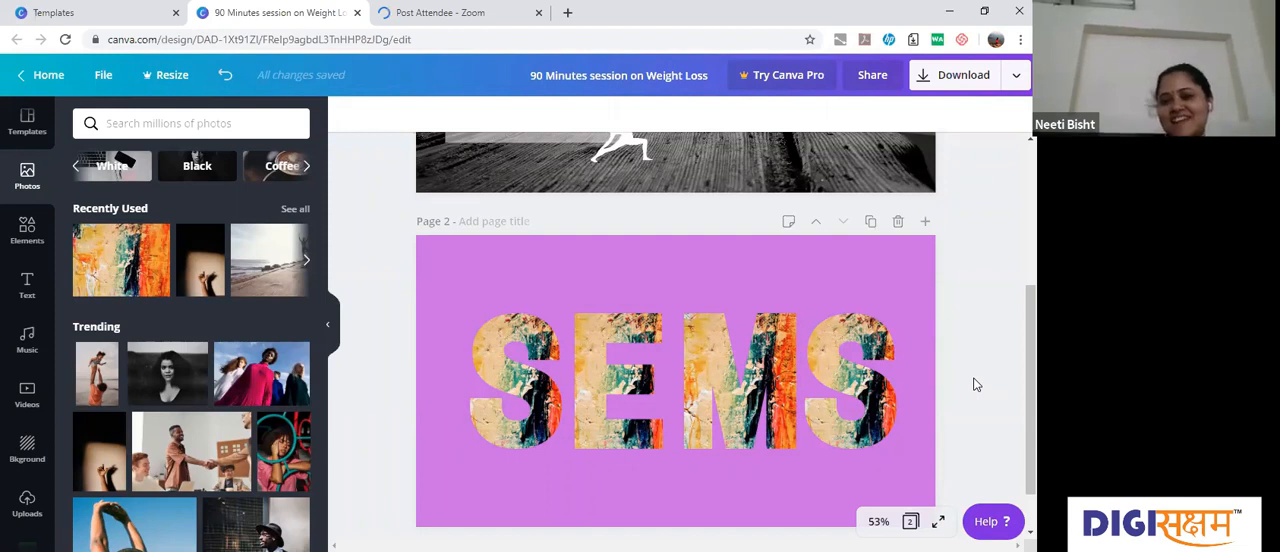
Step: Replace page 2's purple background with the free light yellow gradient and look through further backgrounds
click(918, 474)
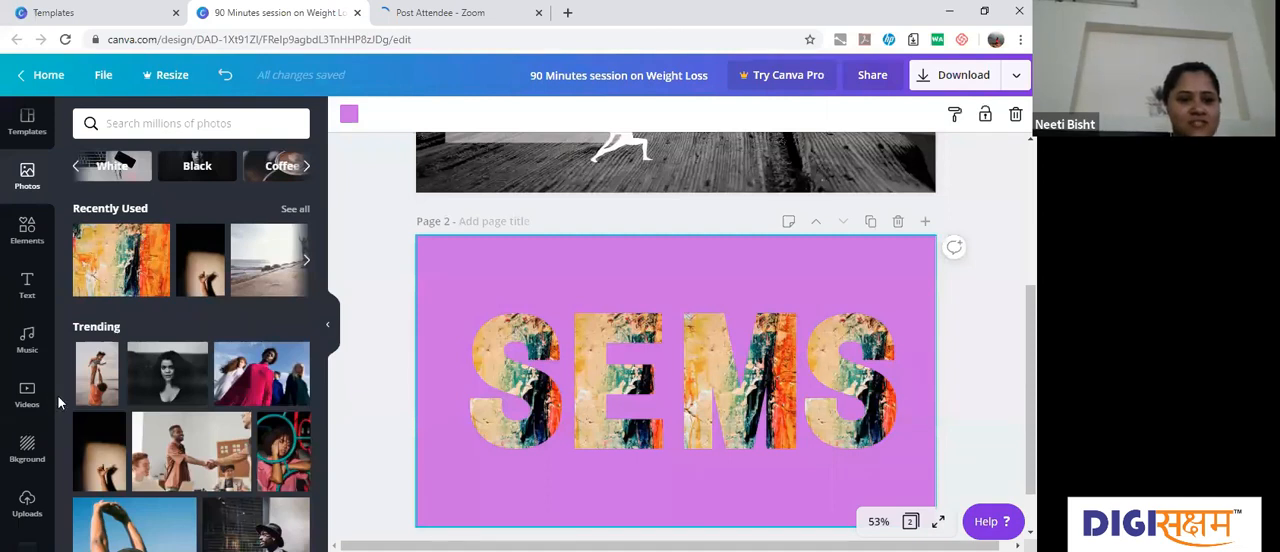
click(28, 444)
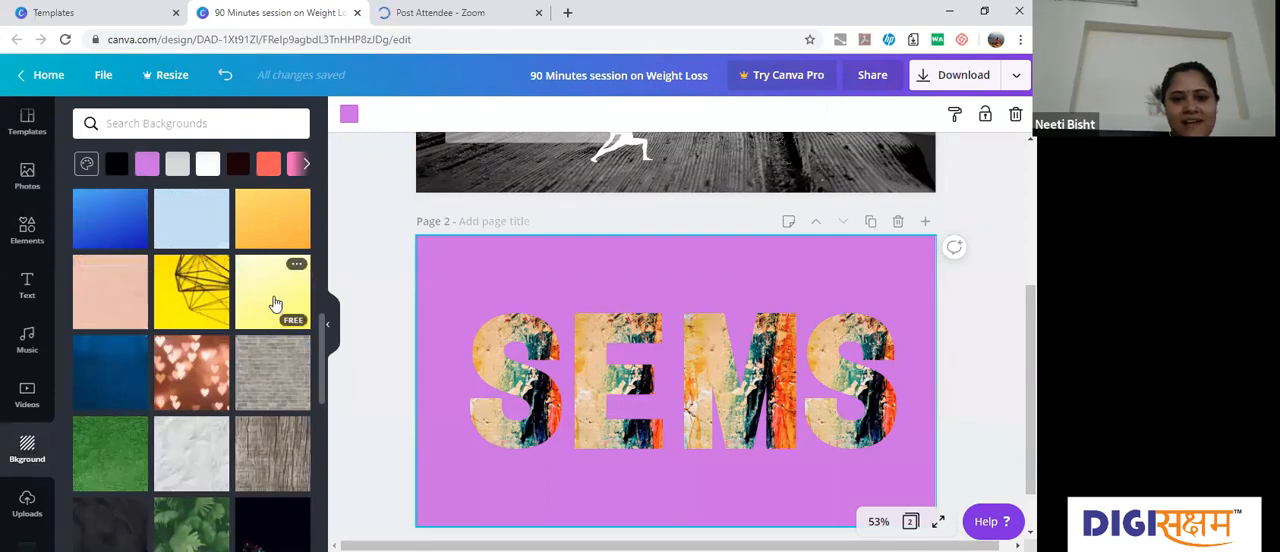
click(275, 304)
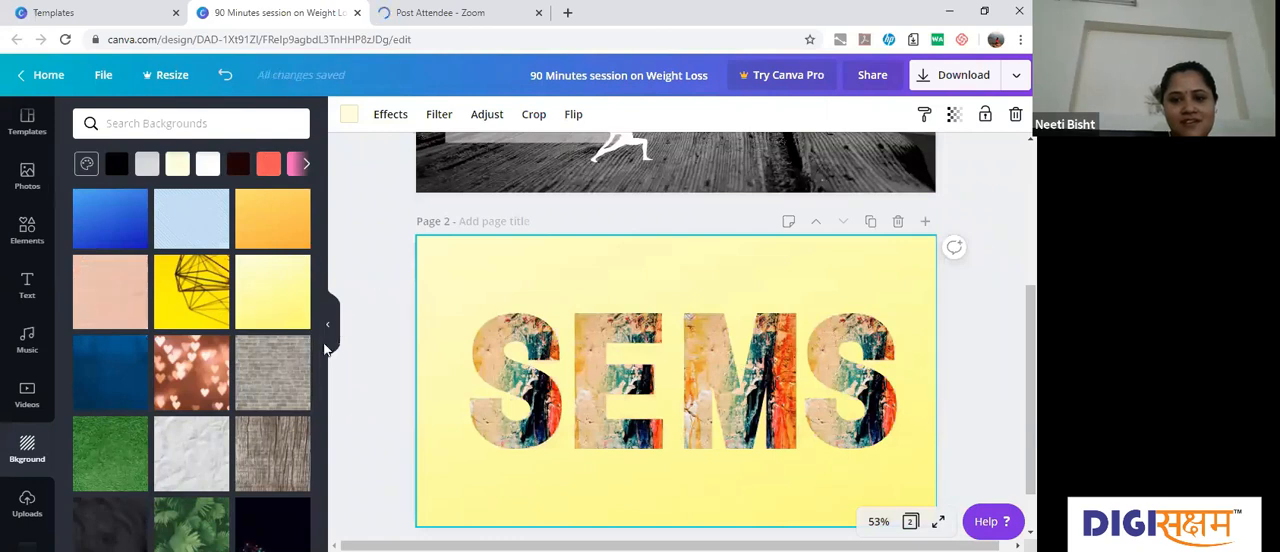
scroll(322, 410, down, 1)
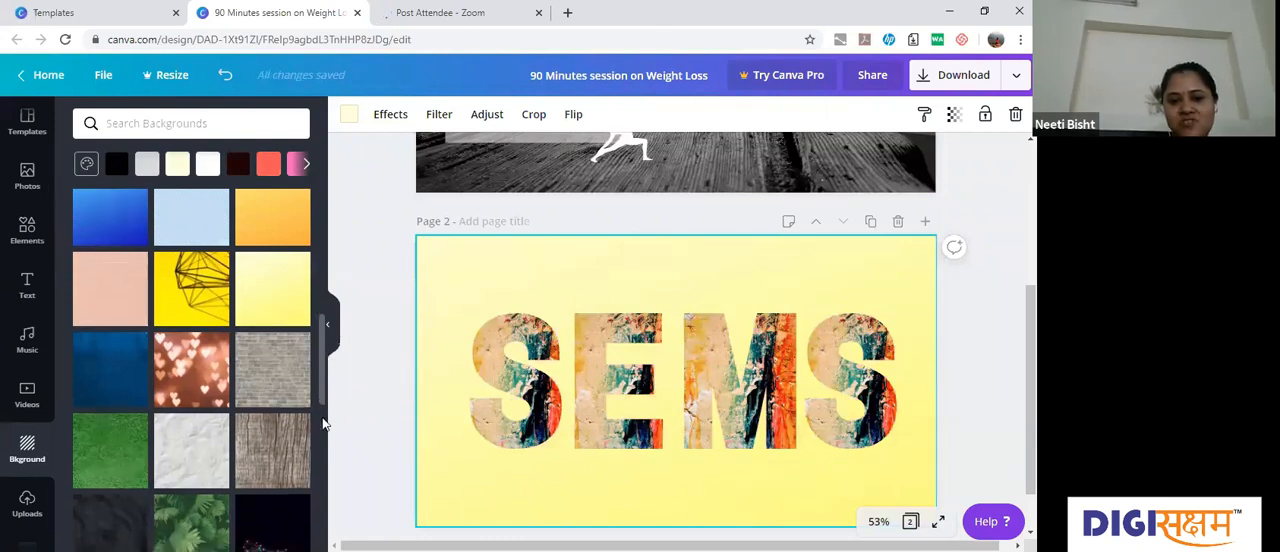
scroll(322, 428, down, 3)
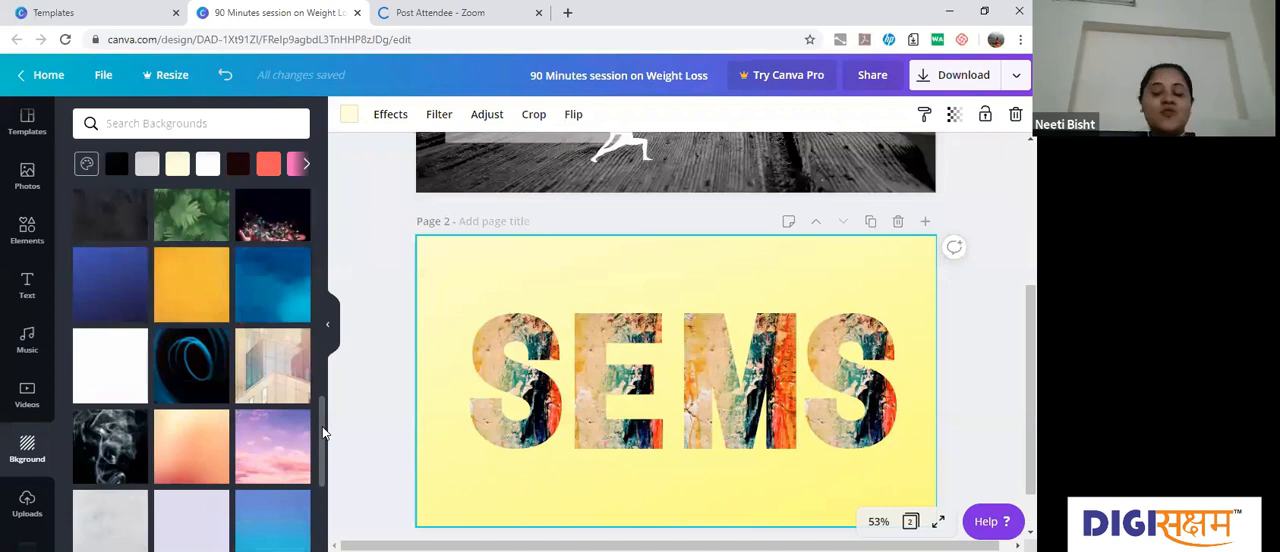
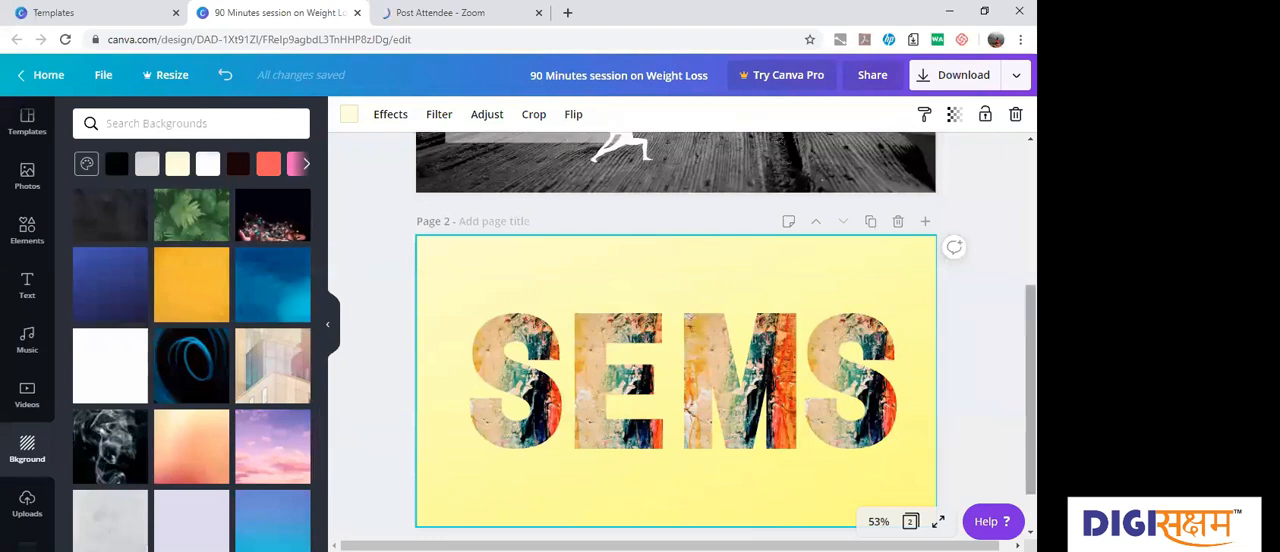
Step: Open the download settings and limit the pages to download to page 1 only
scroll(676, 330, up, 4)
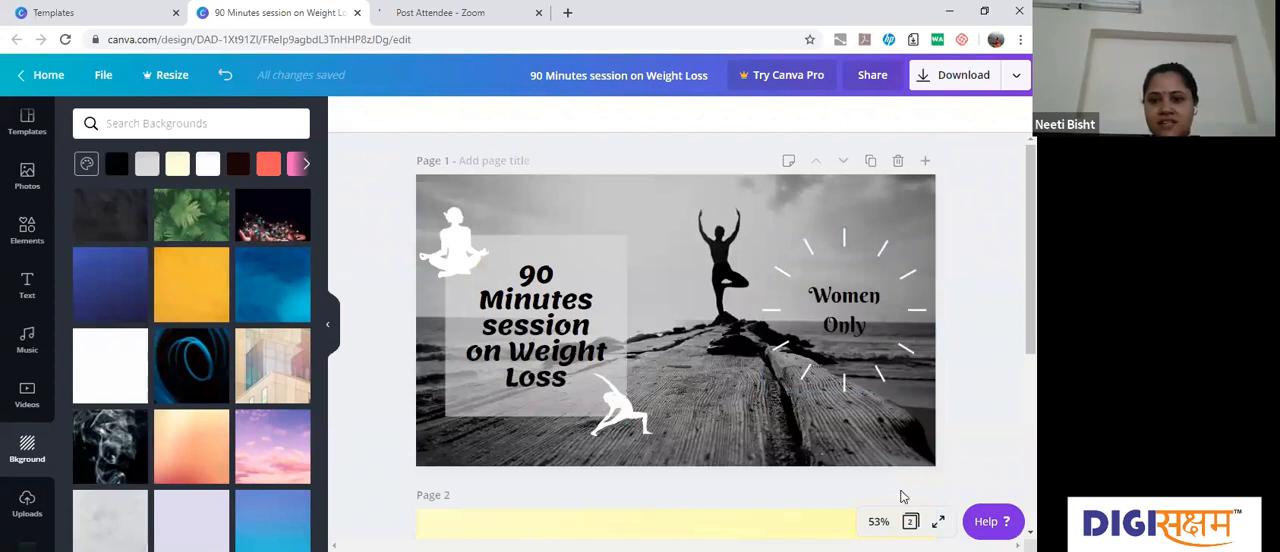
click(677, 193)
scroll(676, 320, down, 1)
scroll(676, 320, up, 1)
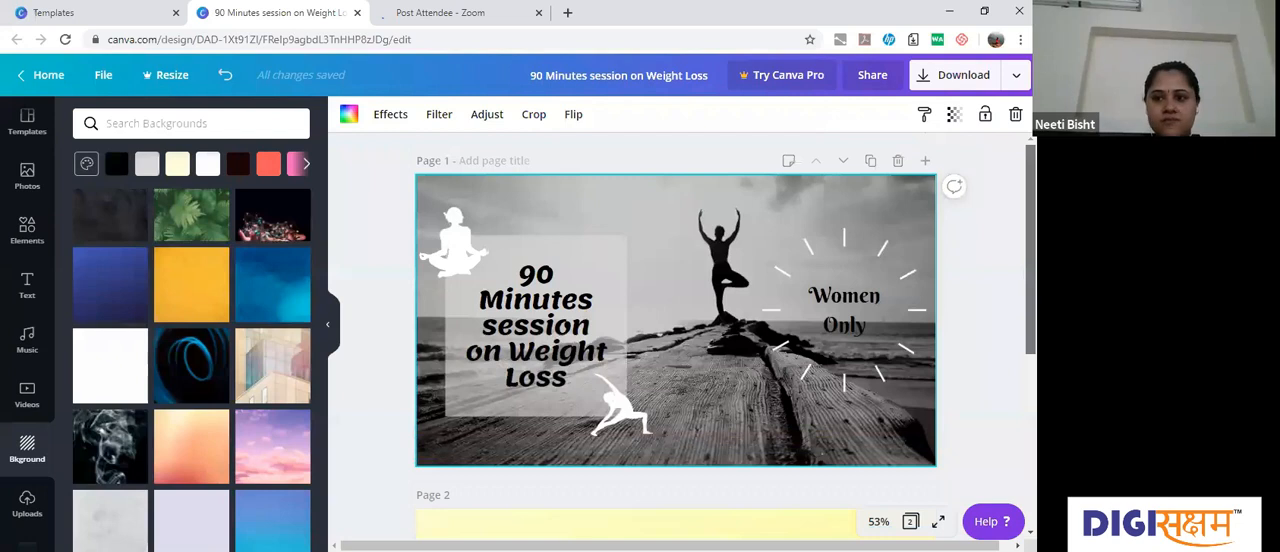
click(934, 77)
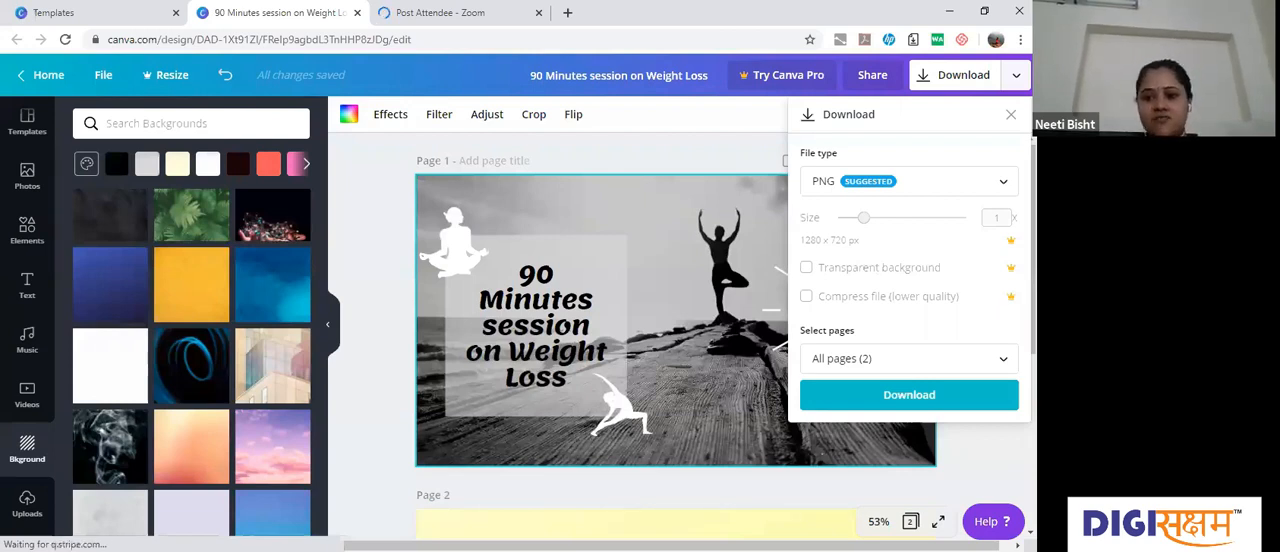
click(940, 369)
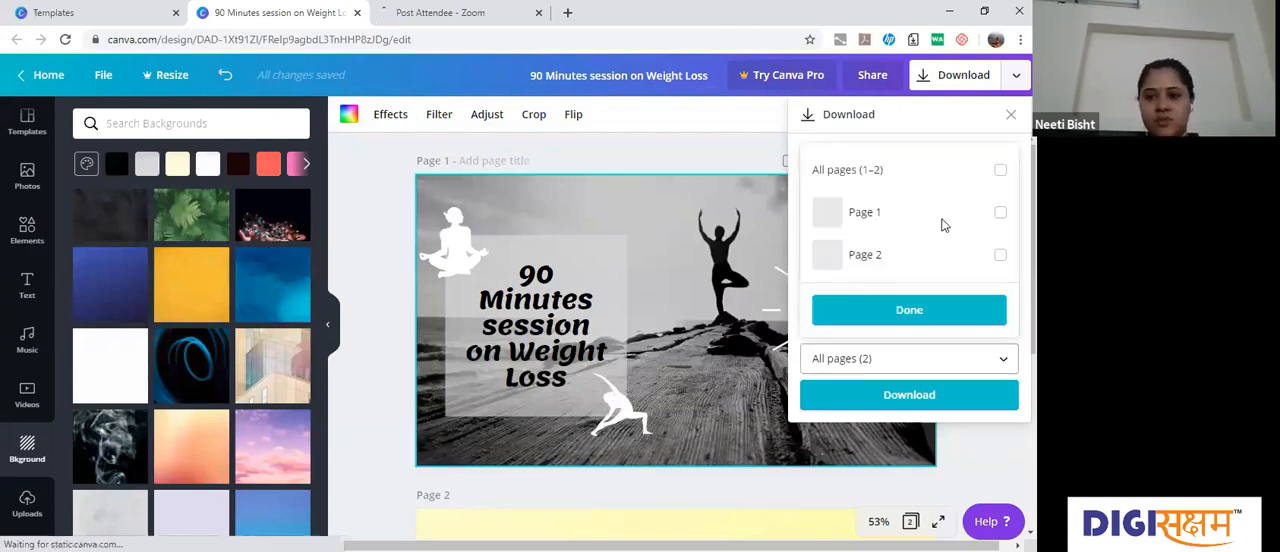
click(1001, 219)
click(900, 312)
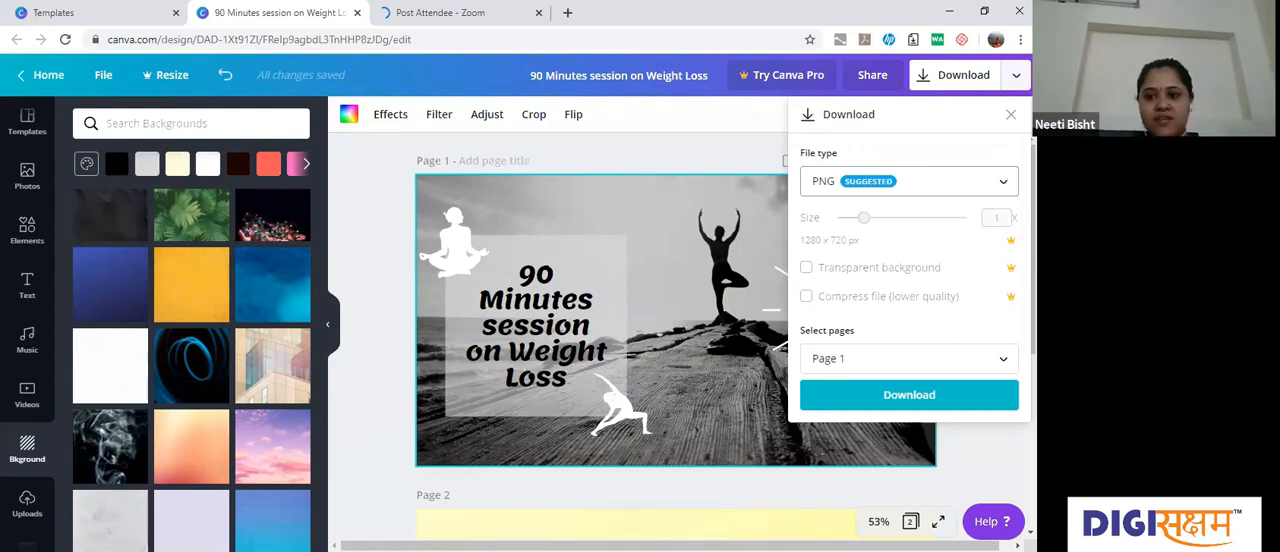
Step: Look through the download file types, download page 1 as a PNG and dismiss the Canva Pro trial offer
click(1003, 181)
scroll(874, 346, down, 1)
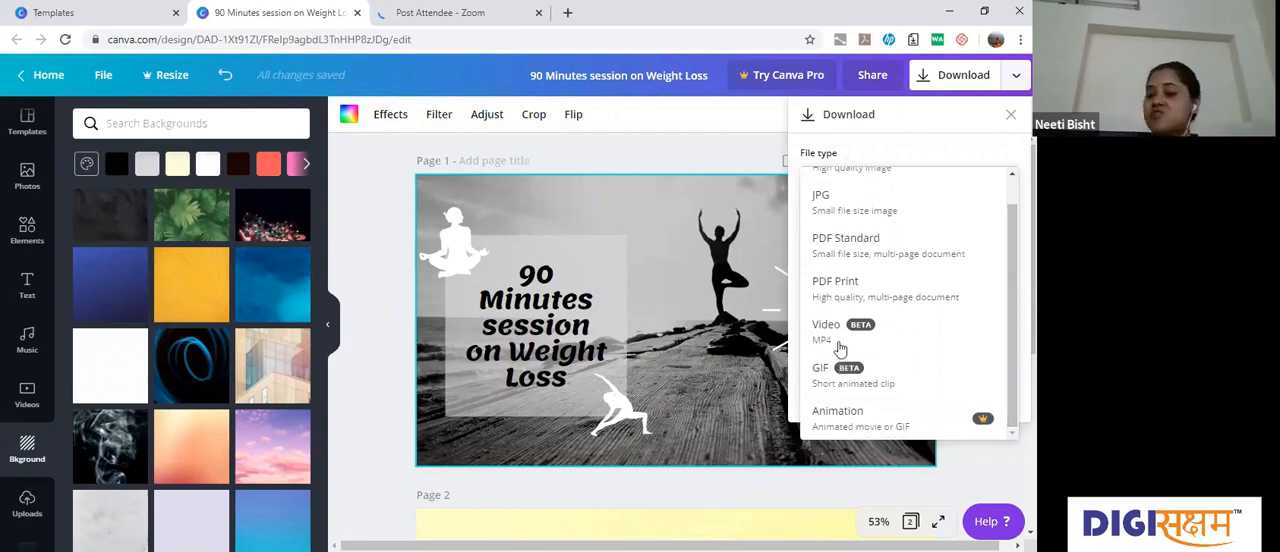
click(796, 393)
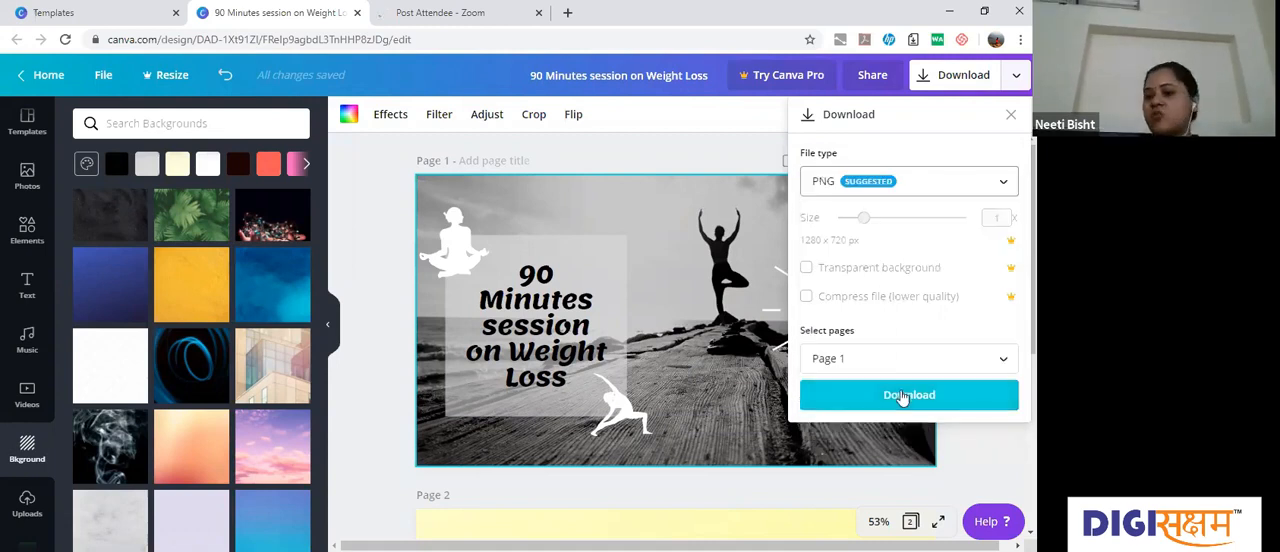
click(903, 396)
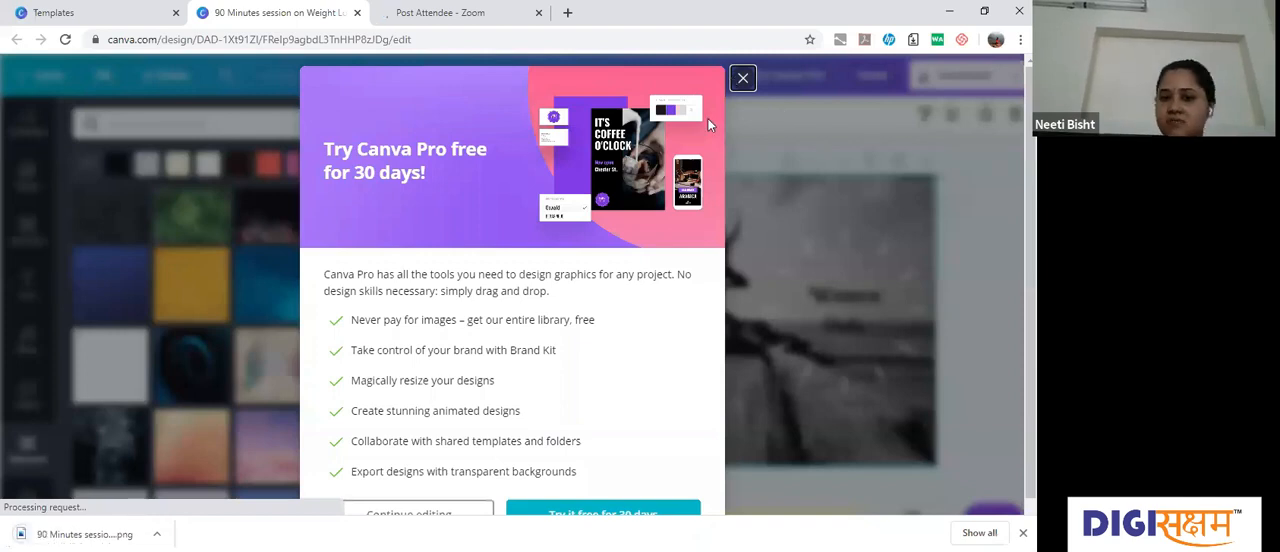
click(26, 118)
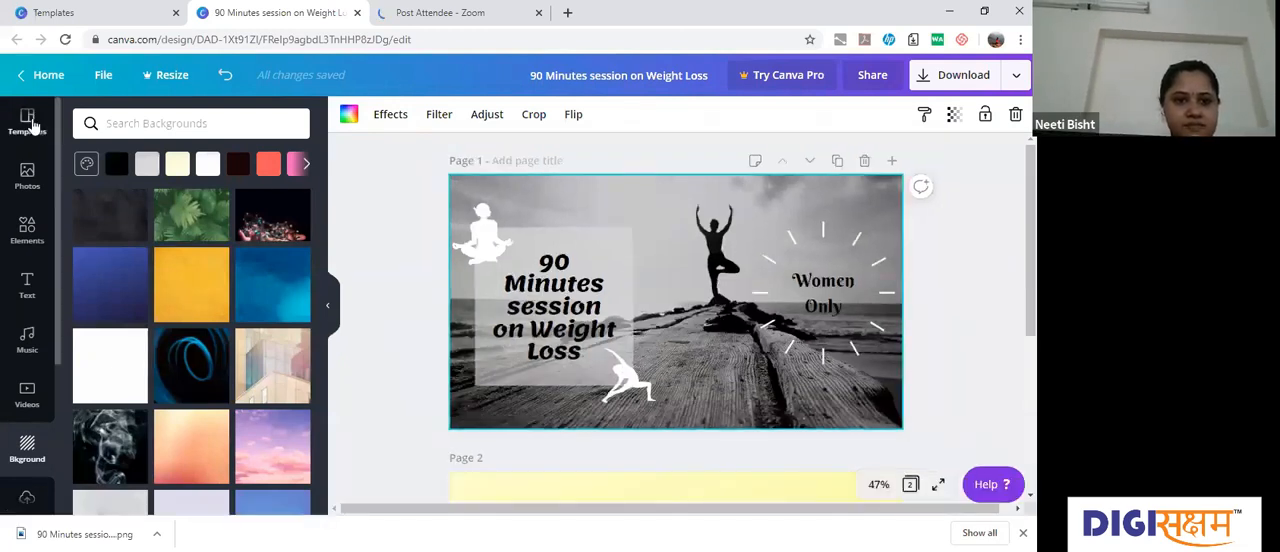
Step: Search the templates for "yoga"
click(30, 122)
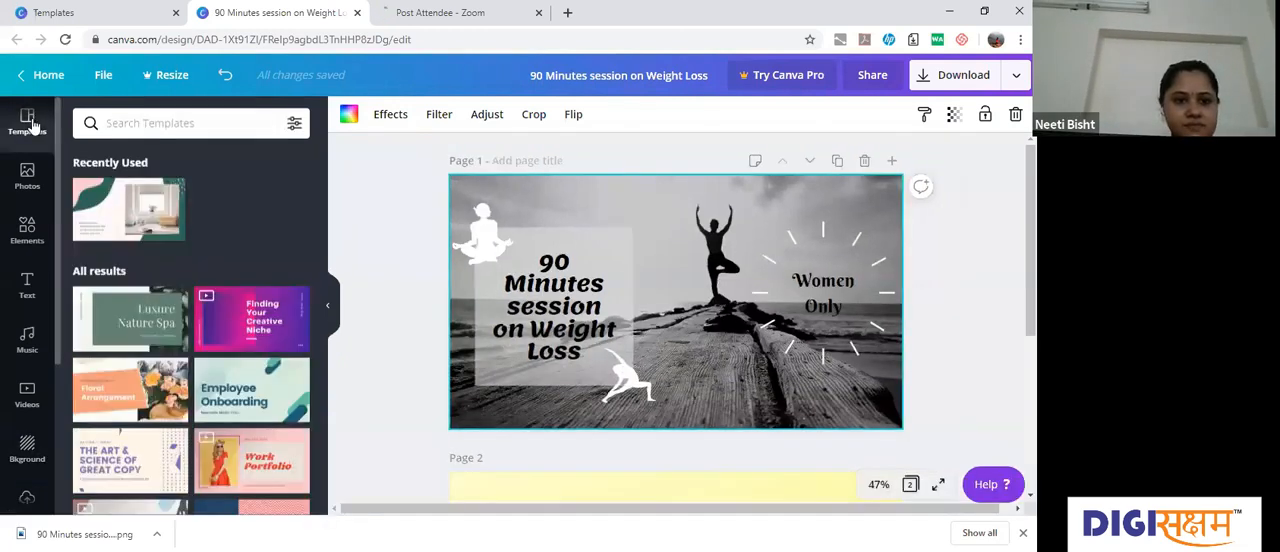
click(159, 125)
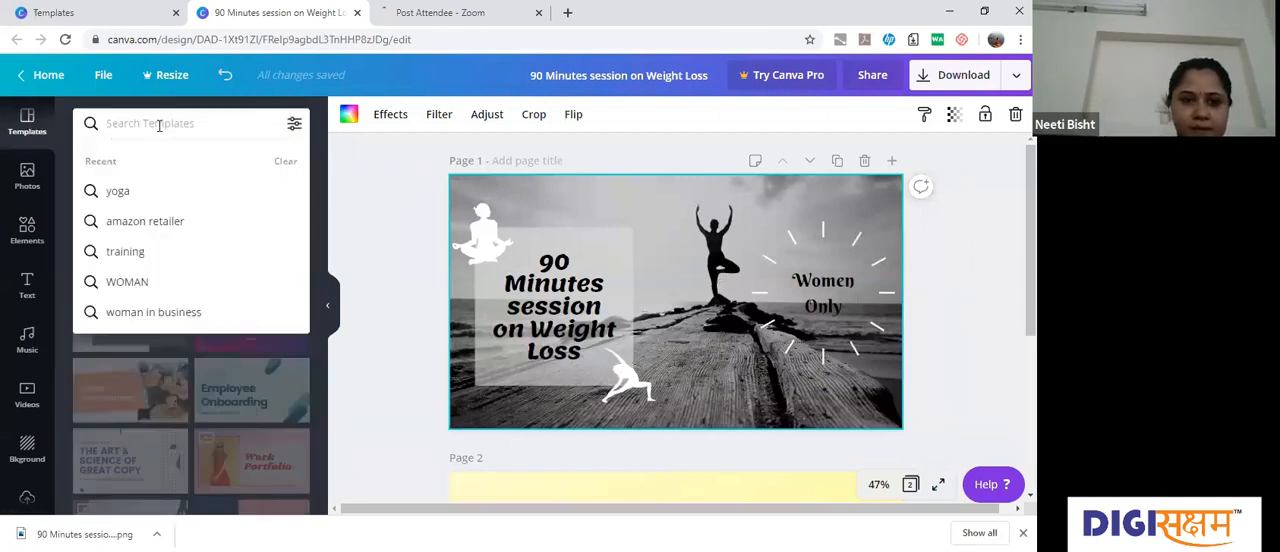
text(yoga)
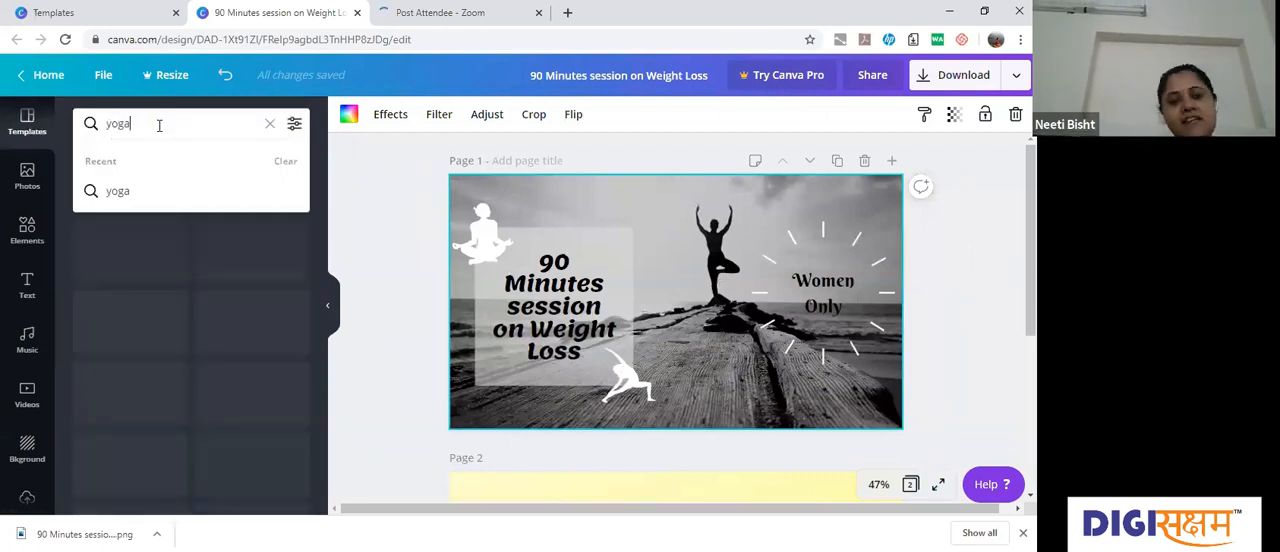
key(Return)
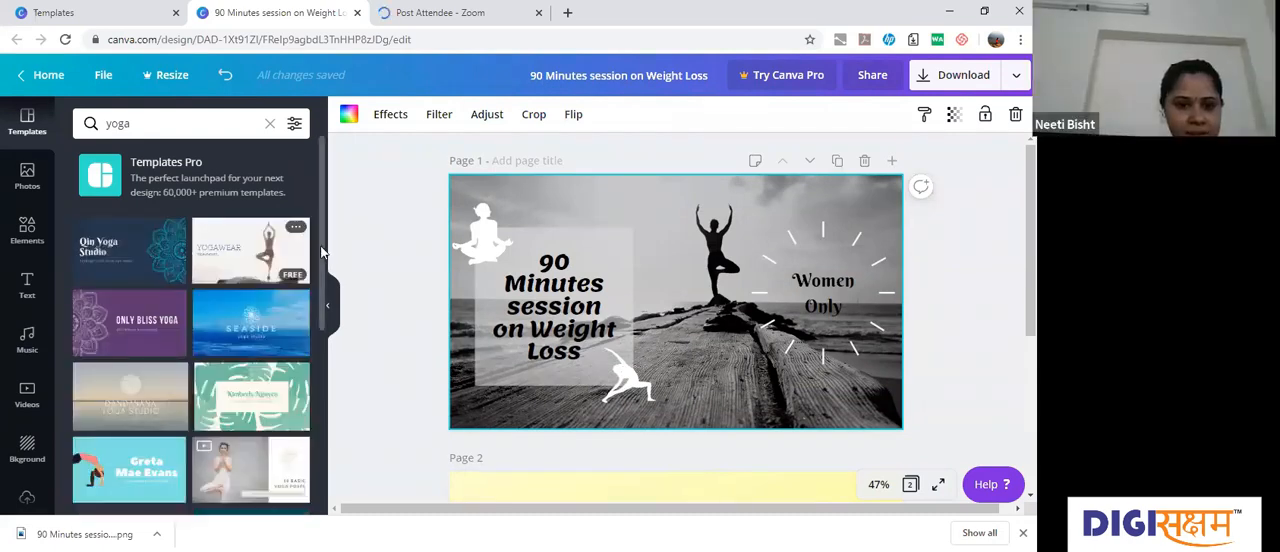
Step: Browse the yoga templates and preview the pages of the Purple Mandala Yoga Studio Instructor Business Card
scroll(321, 285, down, 1)
scroll(313, 343, down, 2)
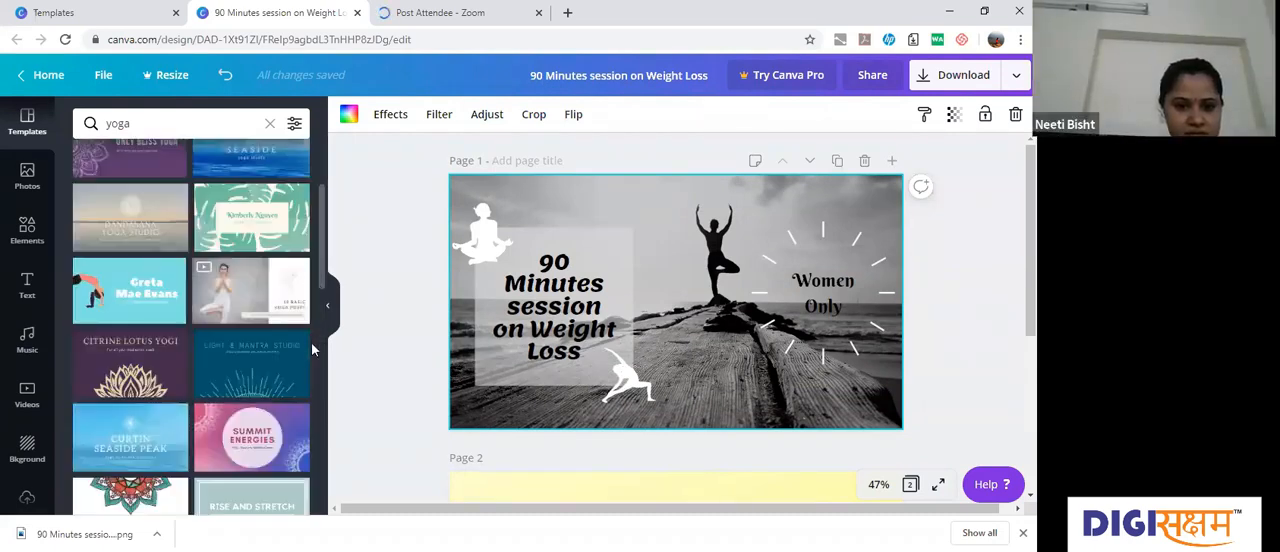
scroll(311, 372, down, 1)
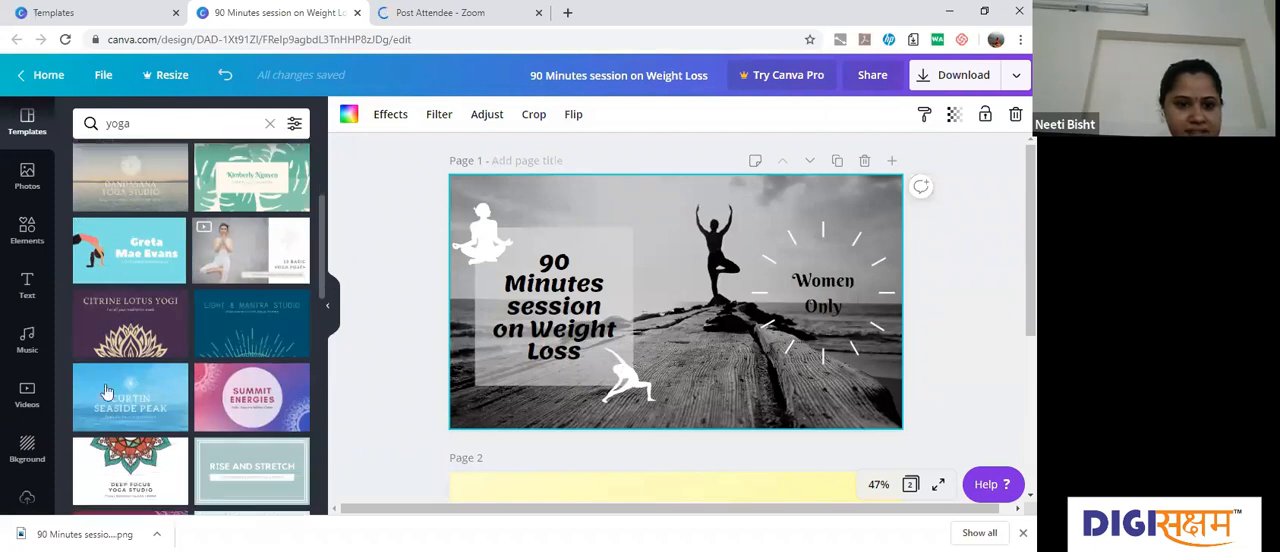
scroll(107, 391, down, 2)
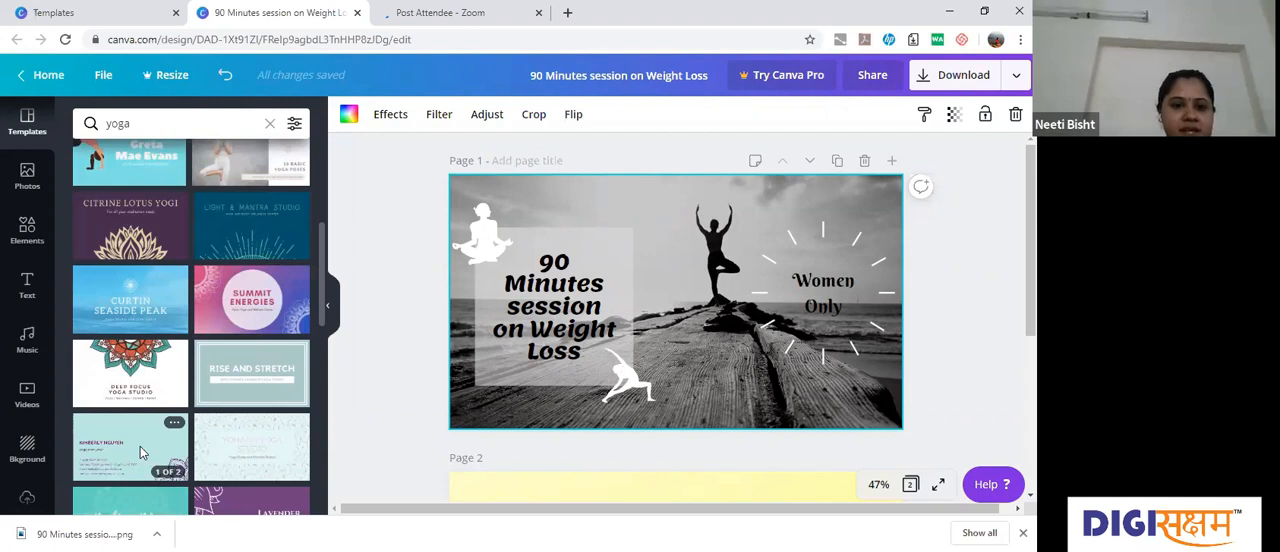
click(140, 448)
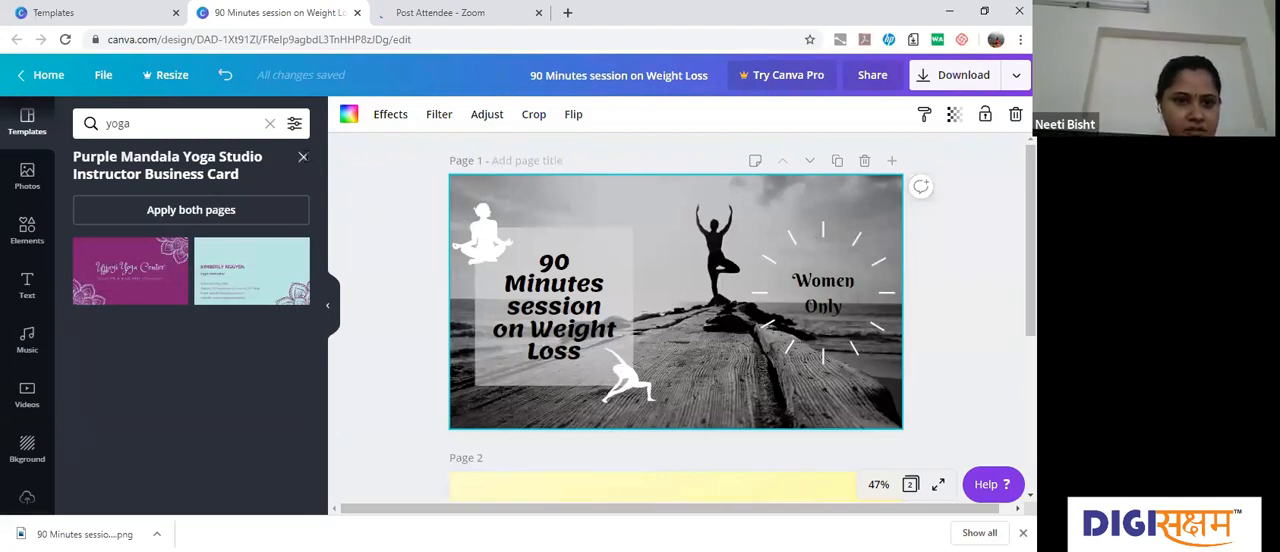
click(303, 156)
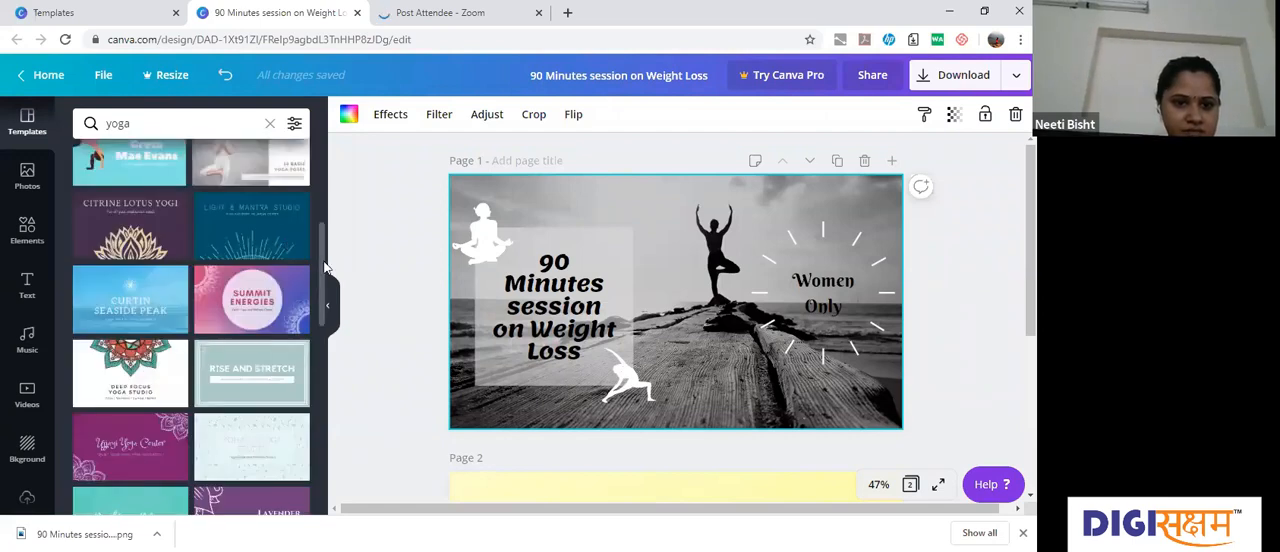
drag(323, 266, 329, 171)
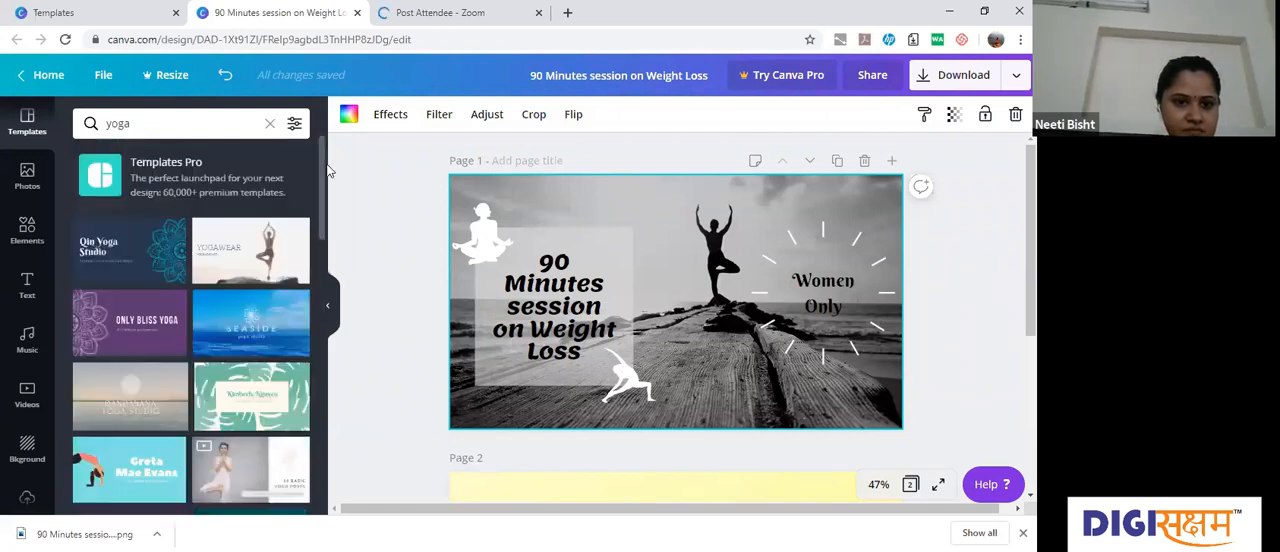
Step: Clear the yoga search term to return to the full template list
click(168, 116)
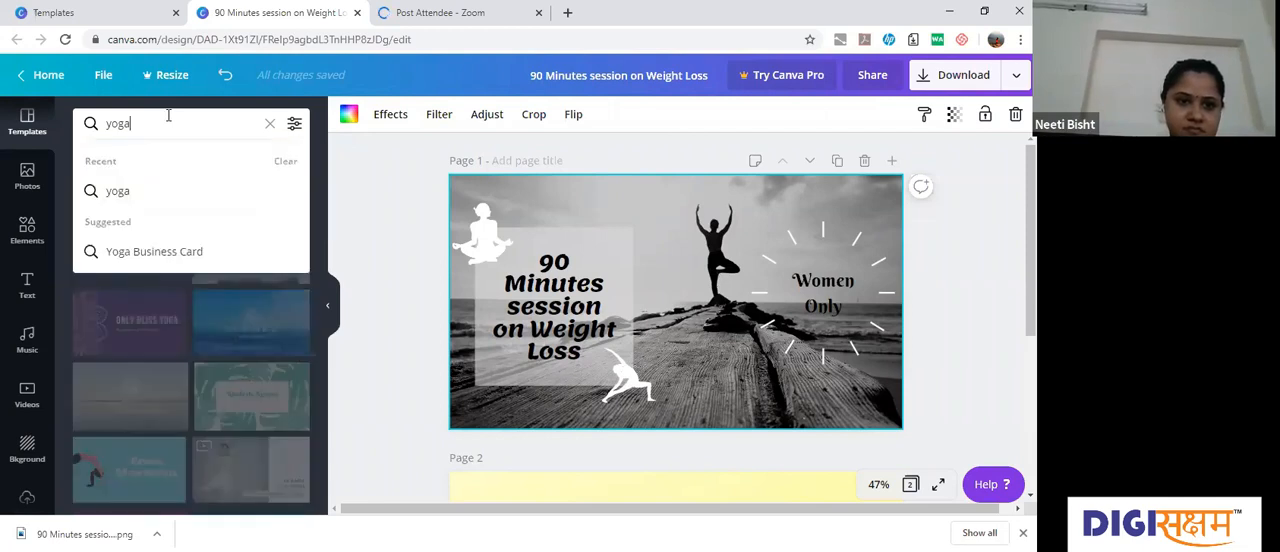
key(BackSpace)
key(BackSpace)
key(BackSpace)
key(BackSpace)
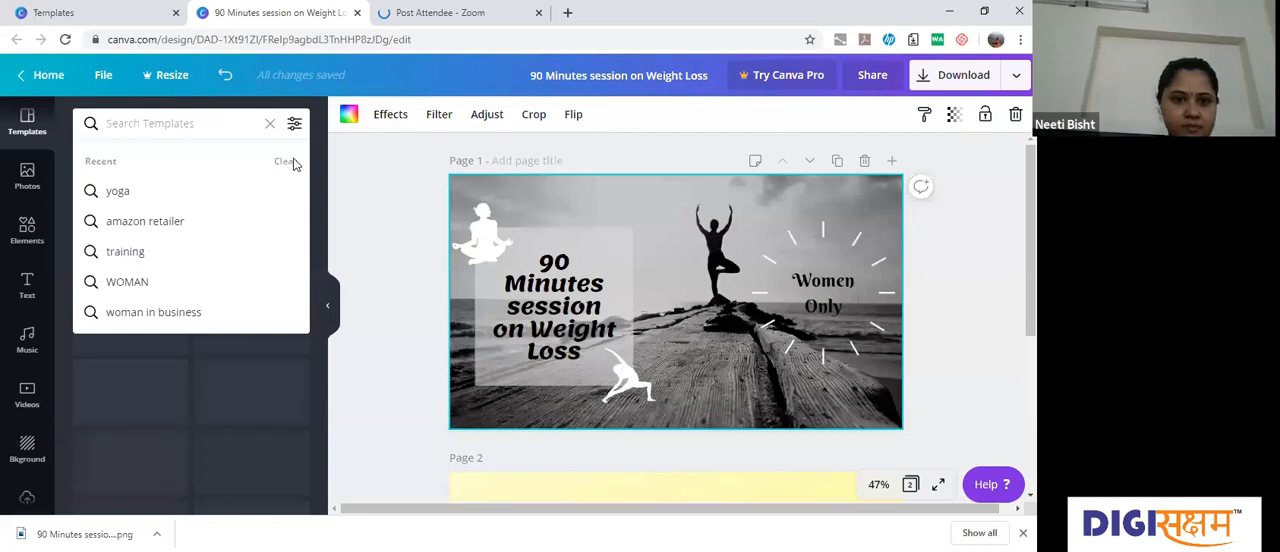
click(237, 235)
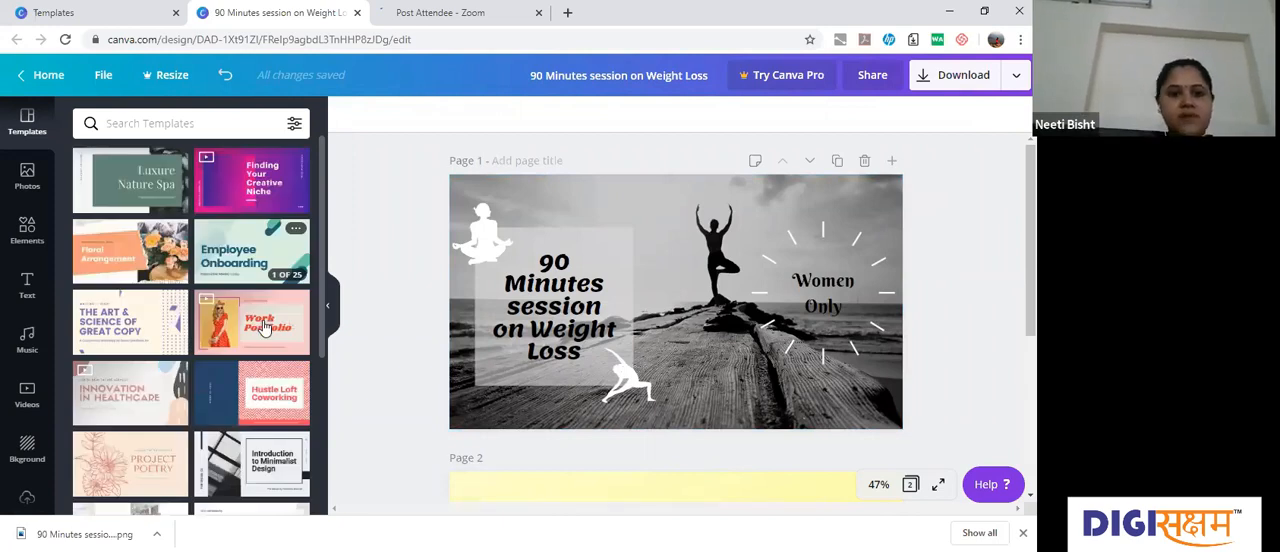
Step: Add the Creative Writing for Business page from the Cream and Purple Creative Presentation as a new page after page 1 and review it
click(152, 316)
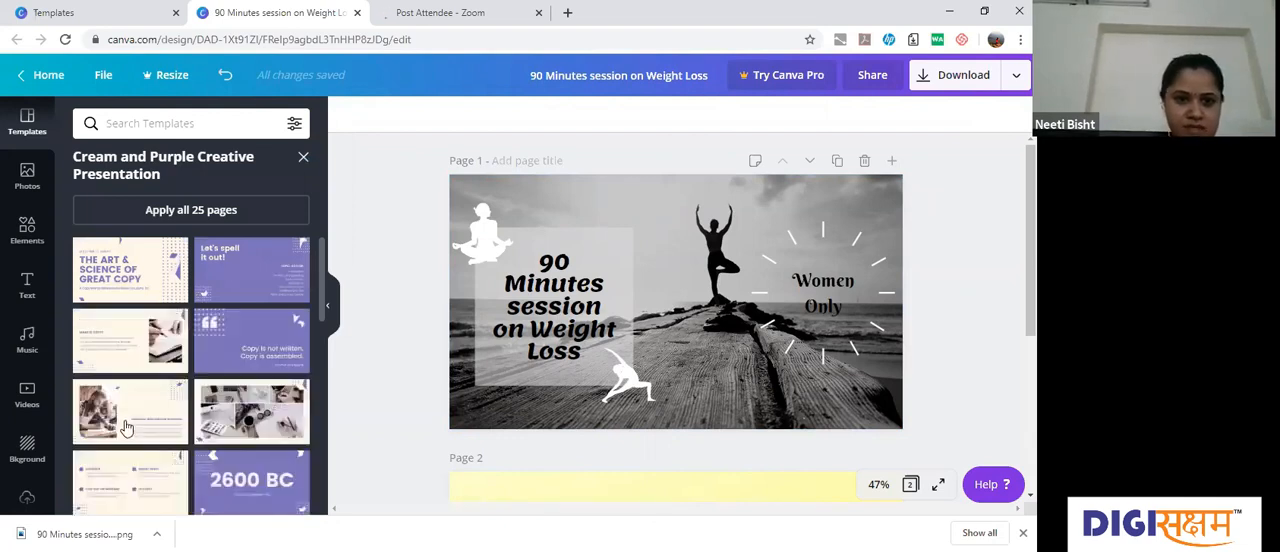
click(126, 427)
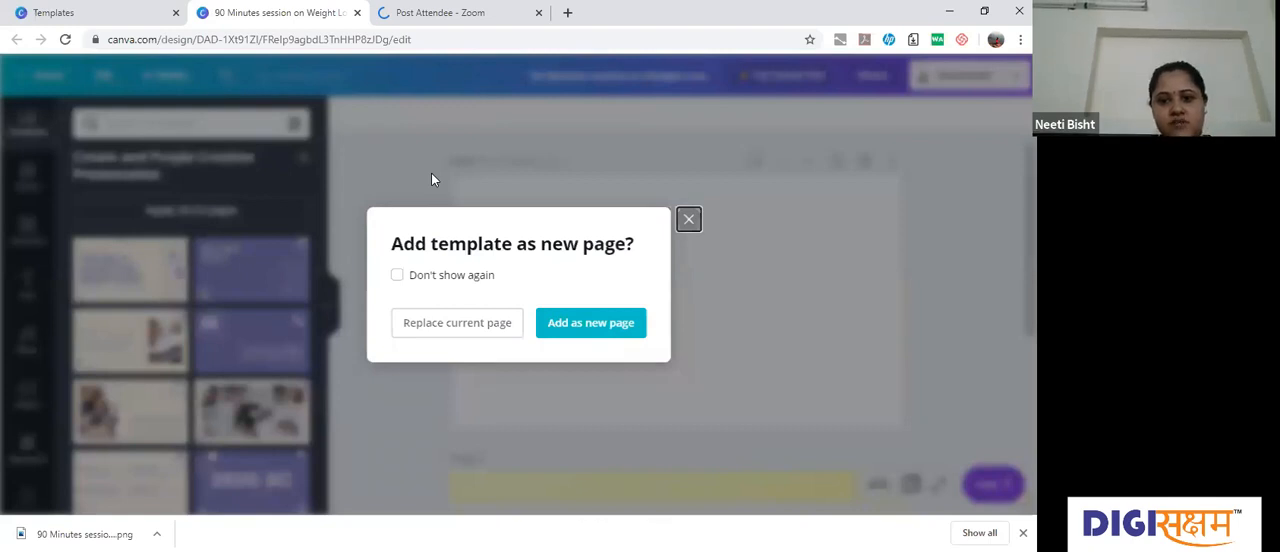
click(577, 320)
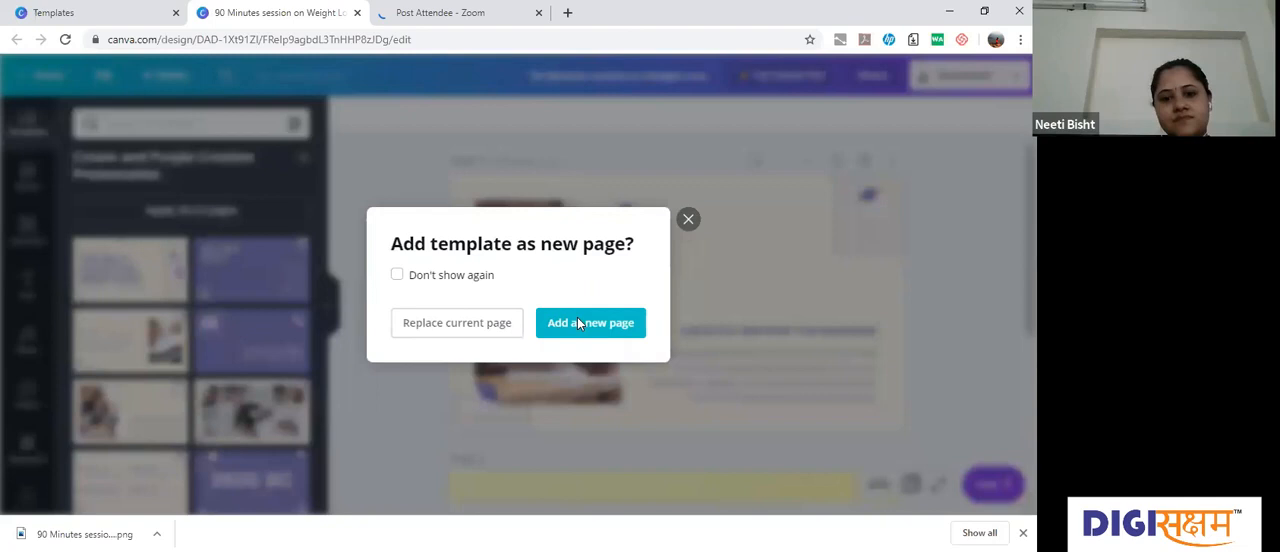
click(577, 320)
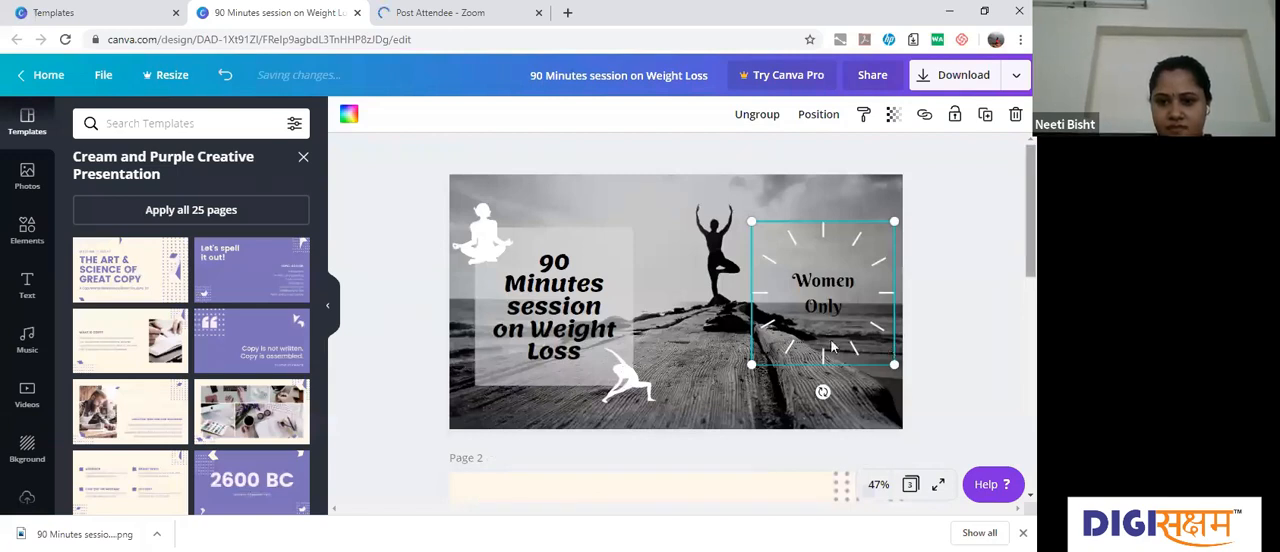
scroll(832, 346, down, 3)
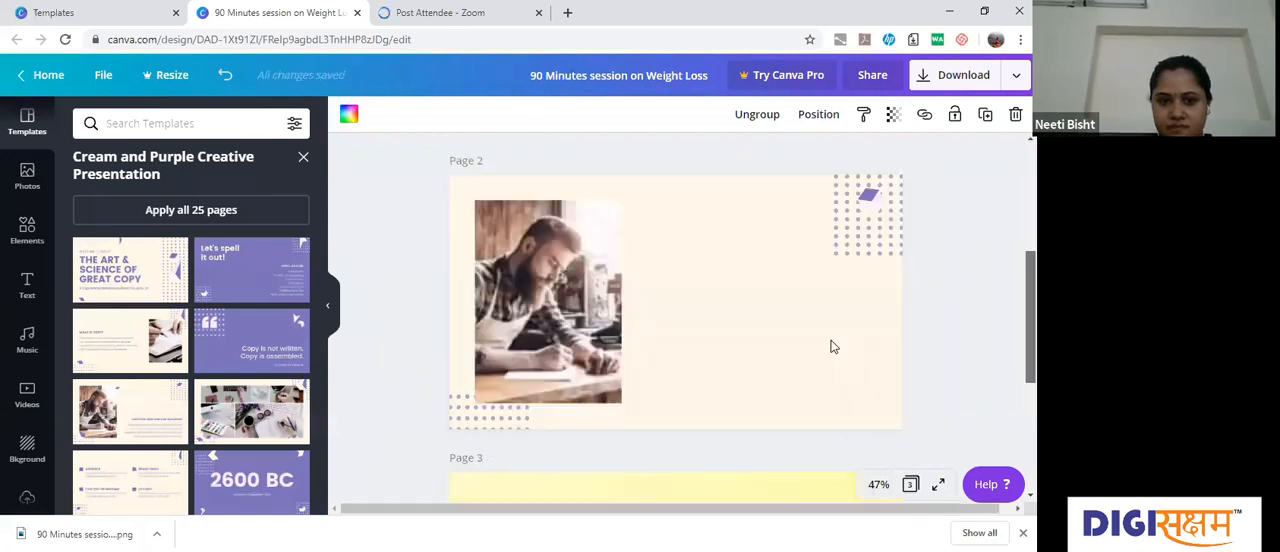
click(565, 289)
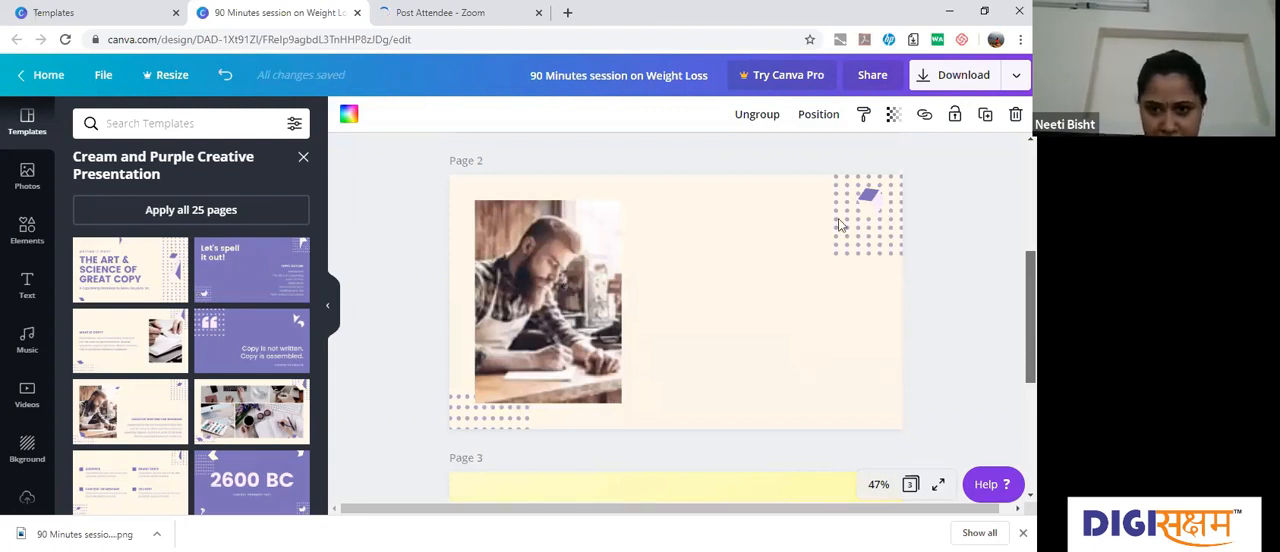
scroll(978, 252, down, 1)
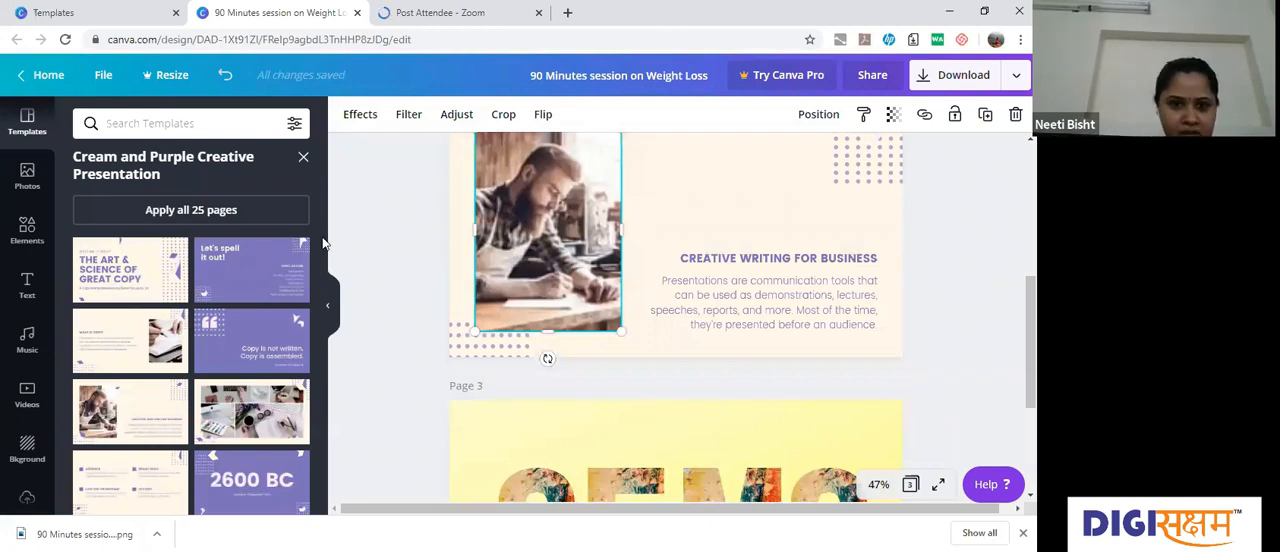
scroll(323, 243, up, 4)
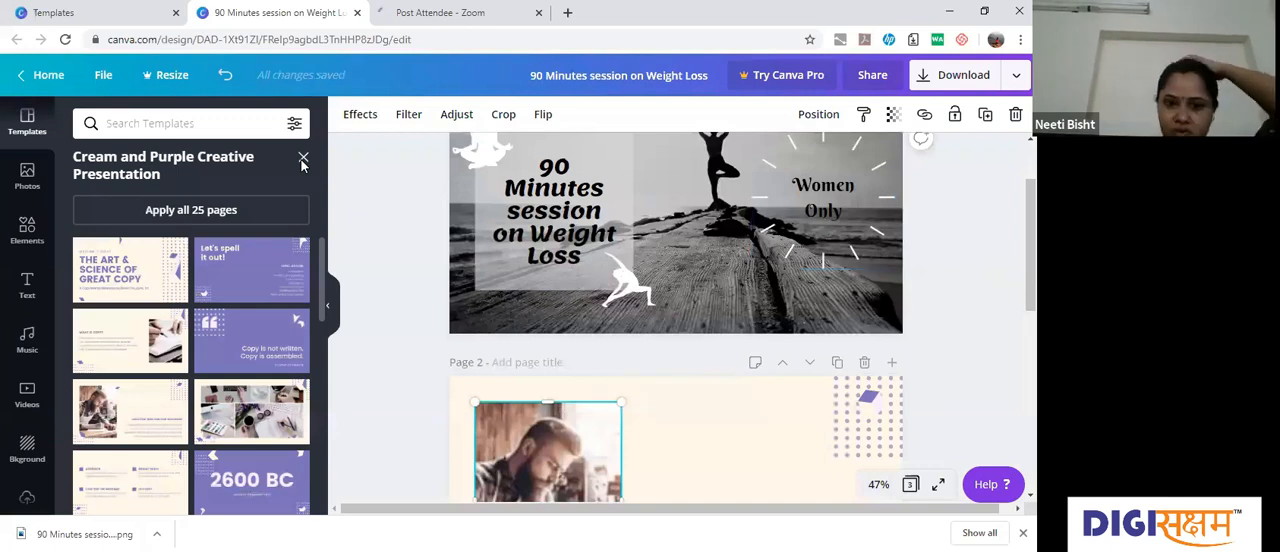
Step: Leave the Cream and Purple template, browse further templates and open the Pink and Green Art Advertising Presentation
click(303, 163)
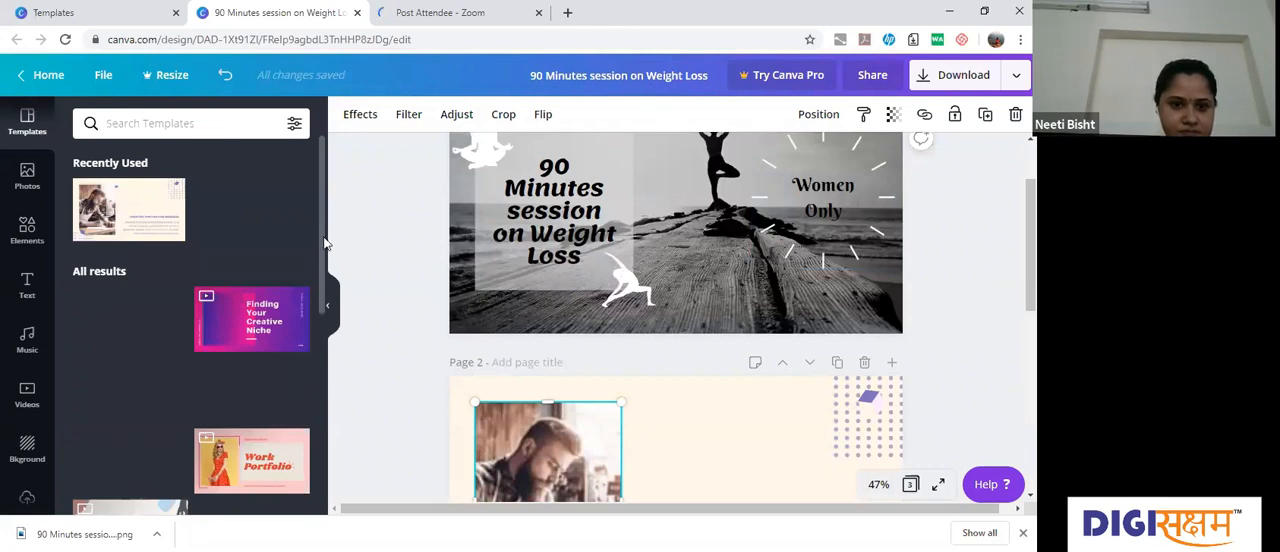
scroll(326, 300, down, 1)
scroll(320, 340, down, 2)
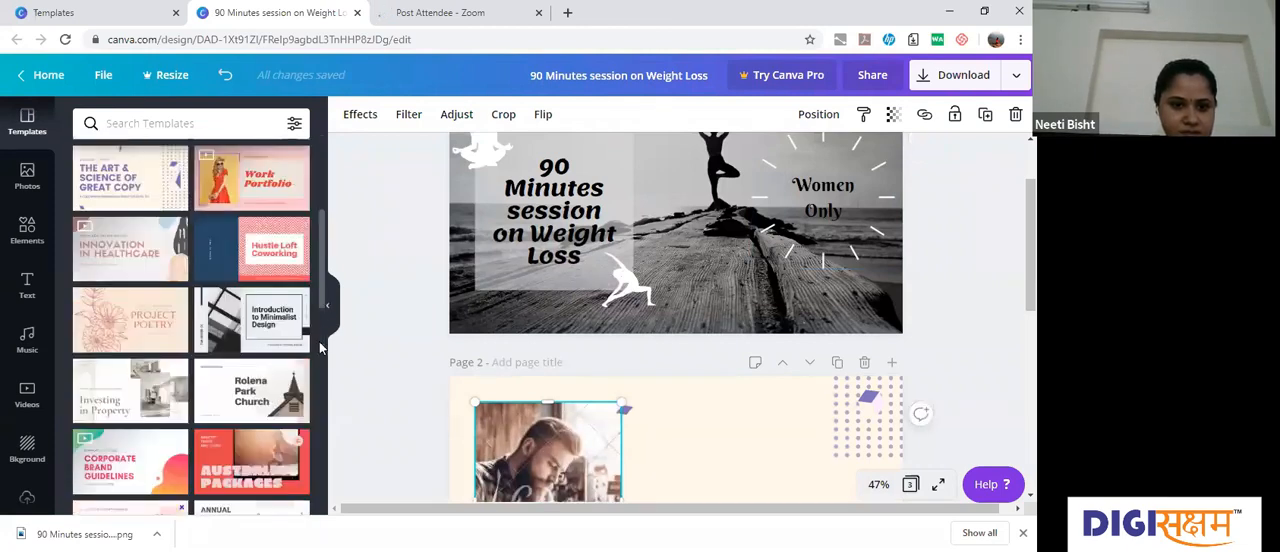
scroll(320, 347, down, 2)
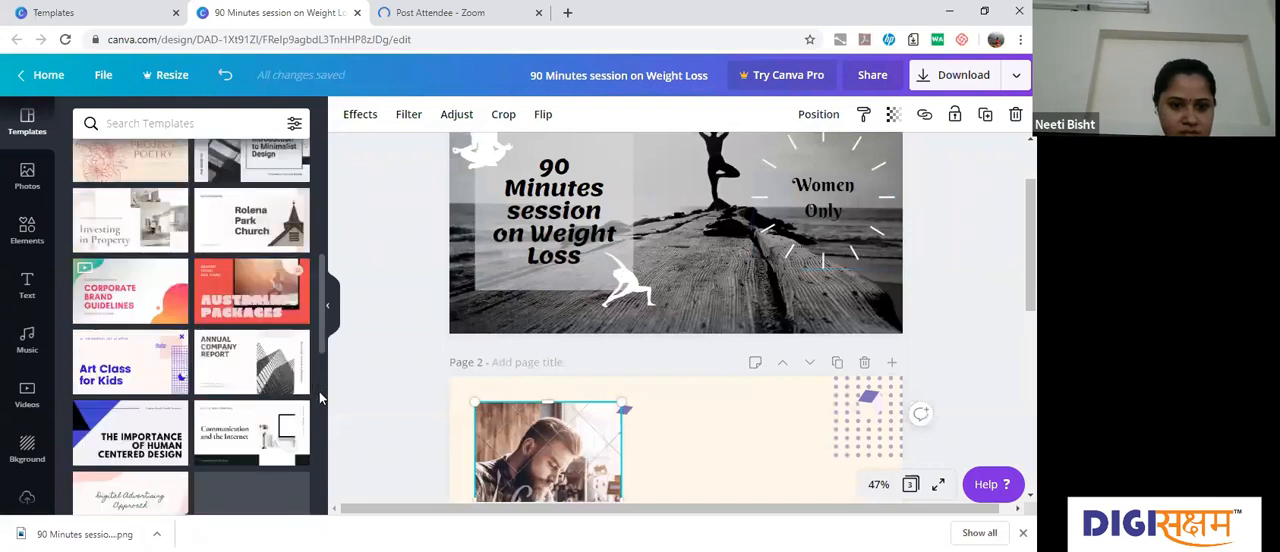
scroll(106, 385, down, 1)
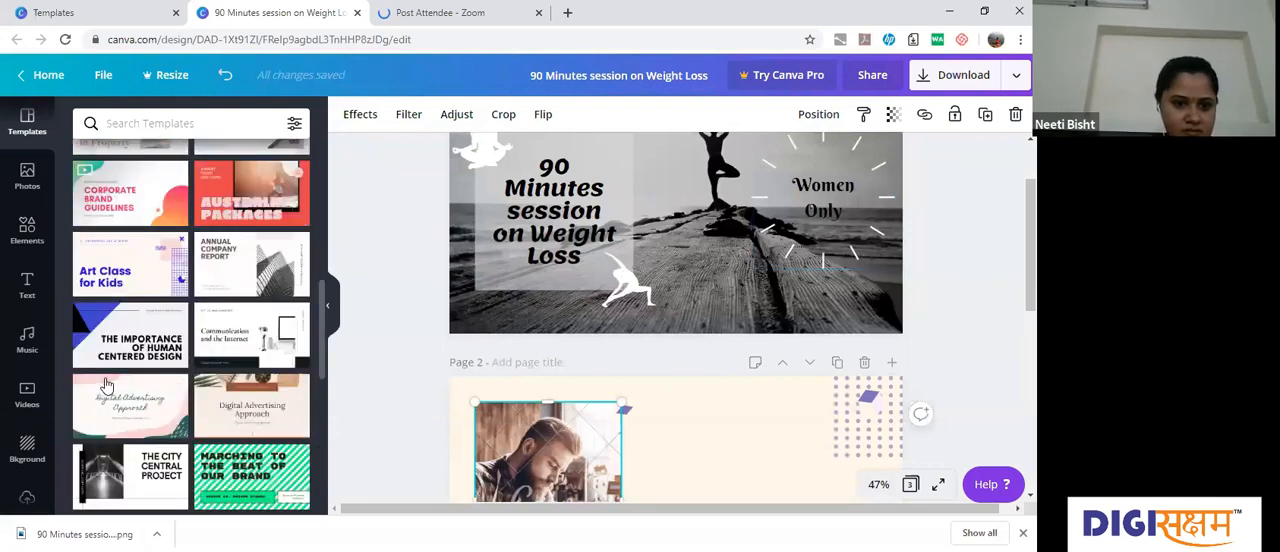
click(106, 385)
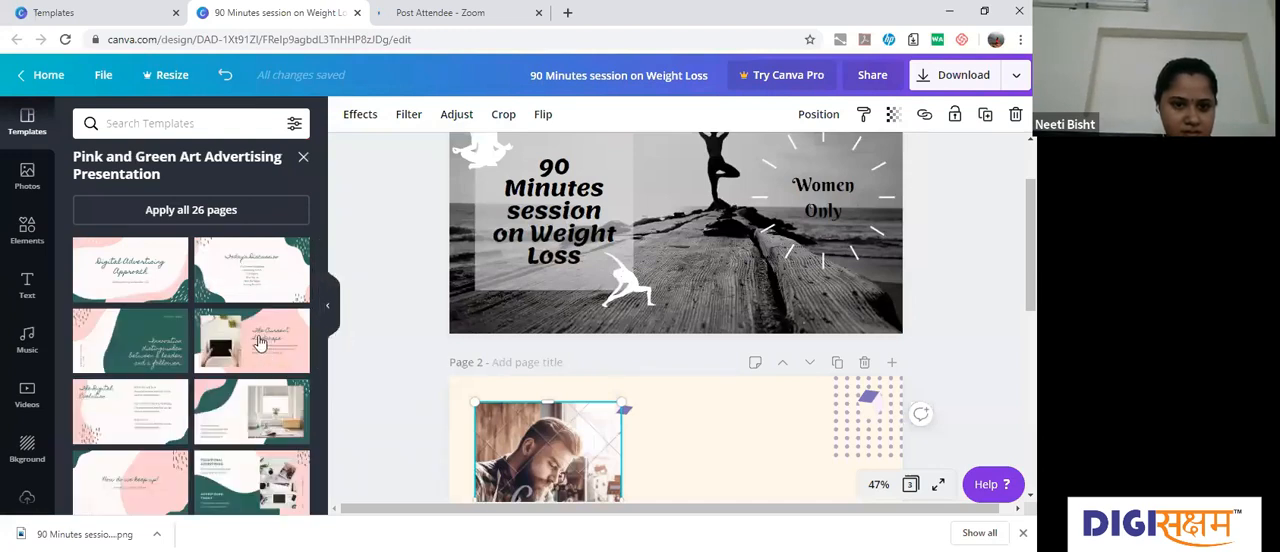
Step: Replace page 2 with the Pink and Green Art Advertising Presentation page showing the sunny window photo
click(232, 414)
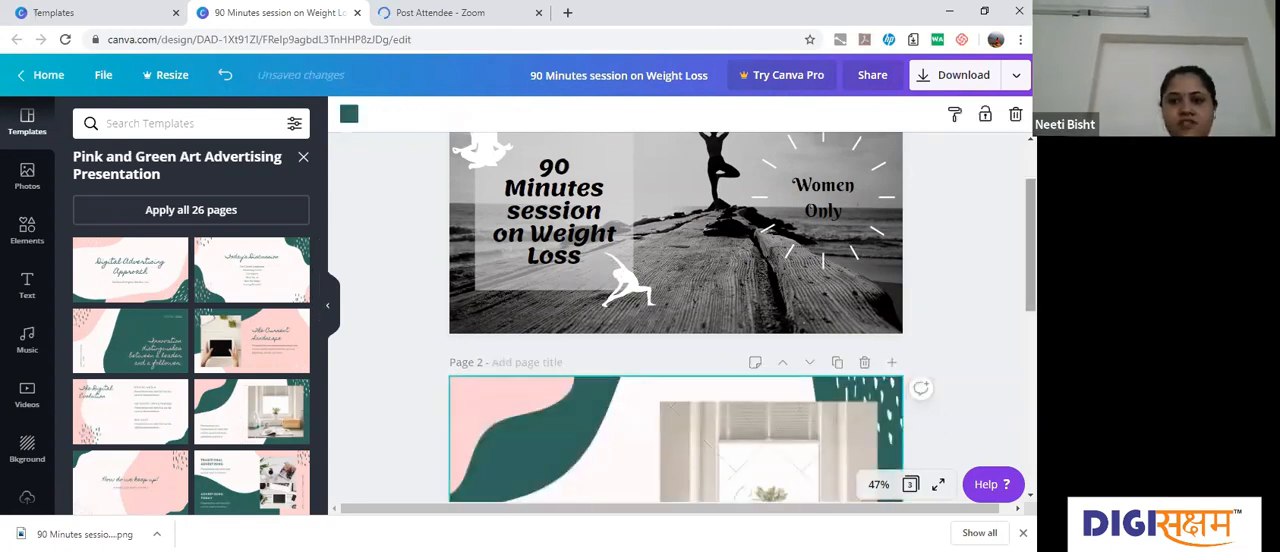
scroll(627, 334, down, 2)
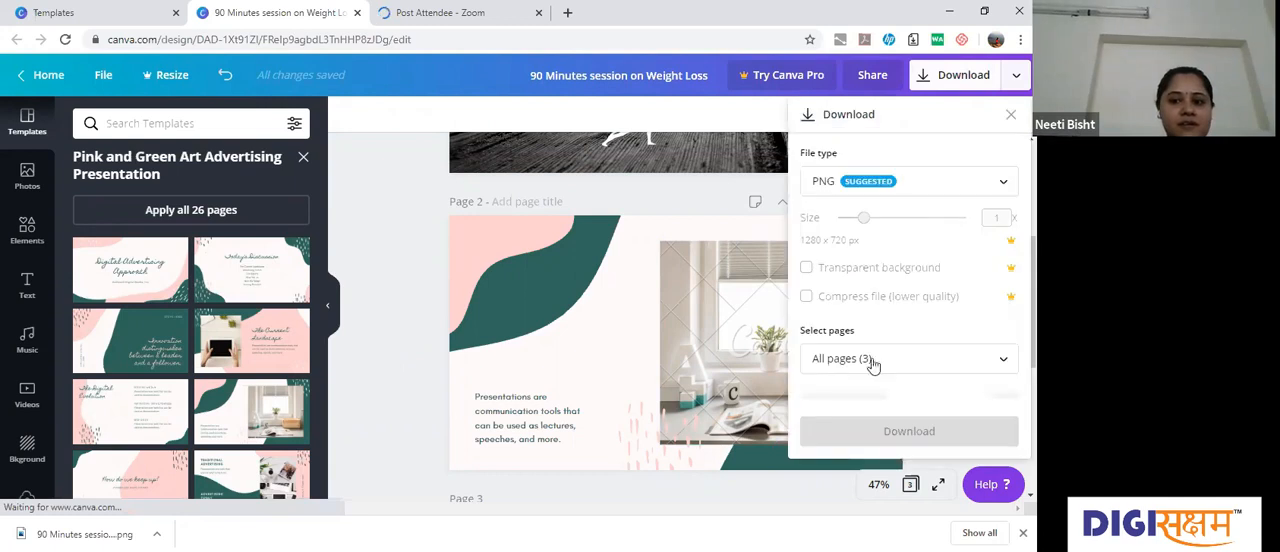
Step: Limit the PNG download to page 2, examine the charges for its images, and leave the download options
click(872, 360)
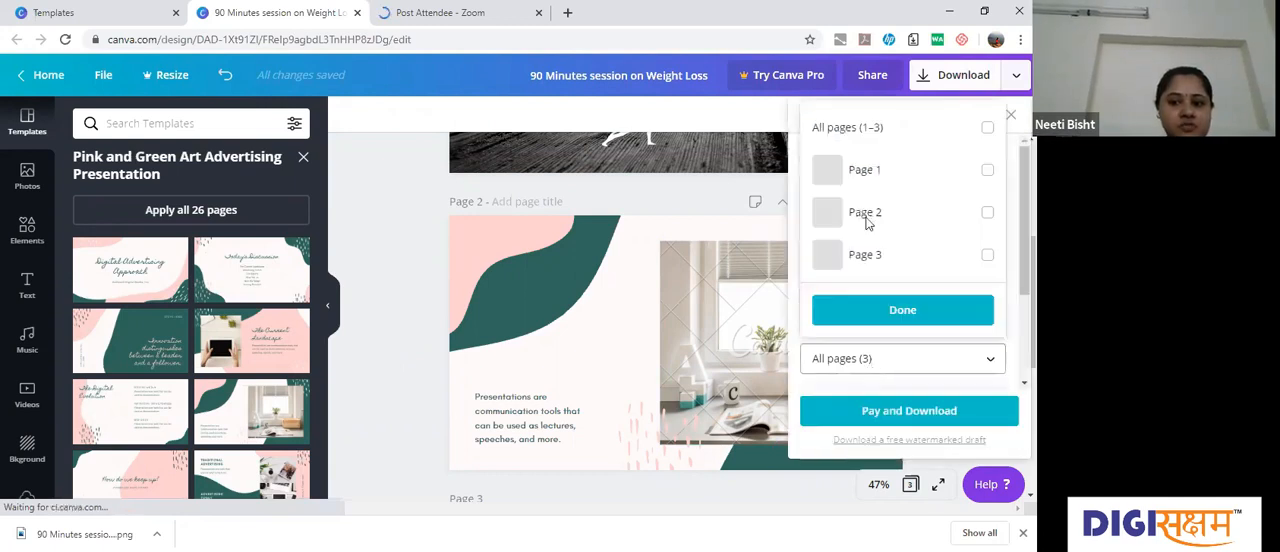
click(986, 214)
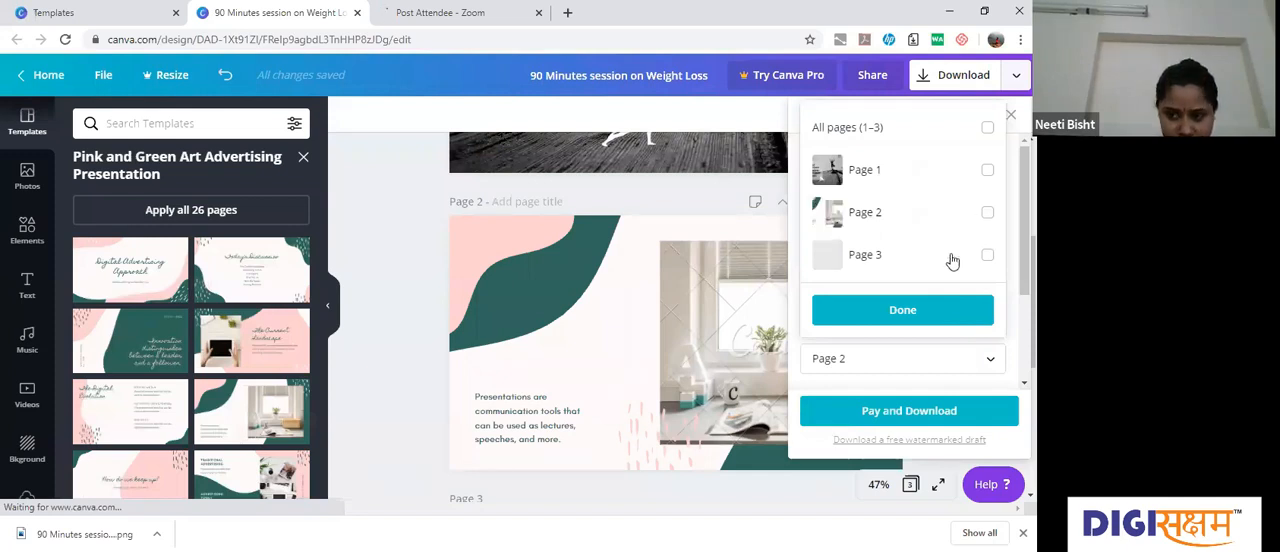
click(987, 213)
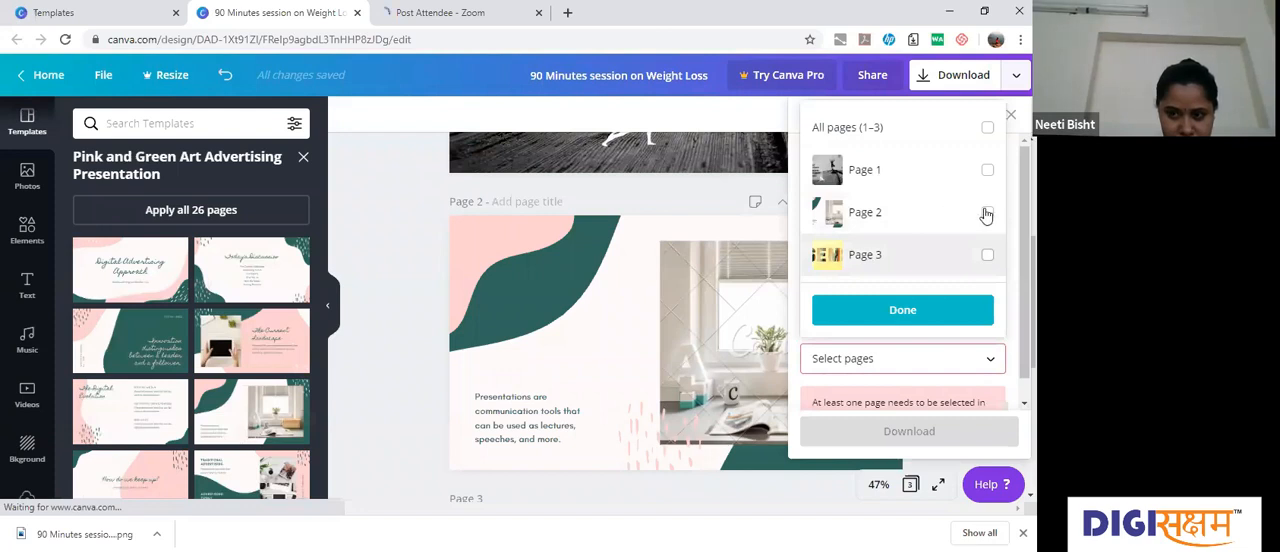
click(987, 212)
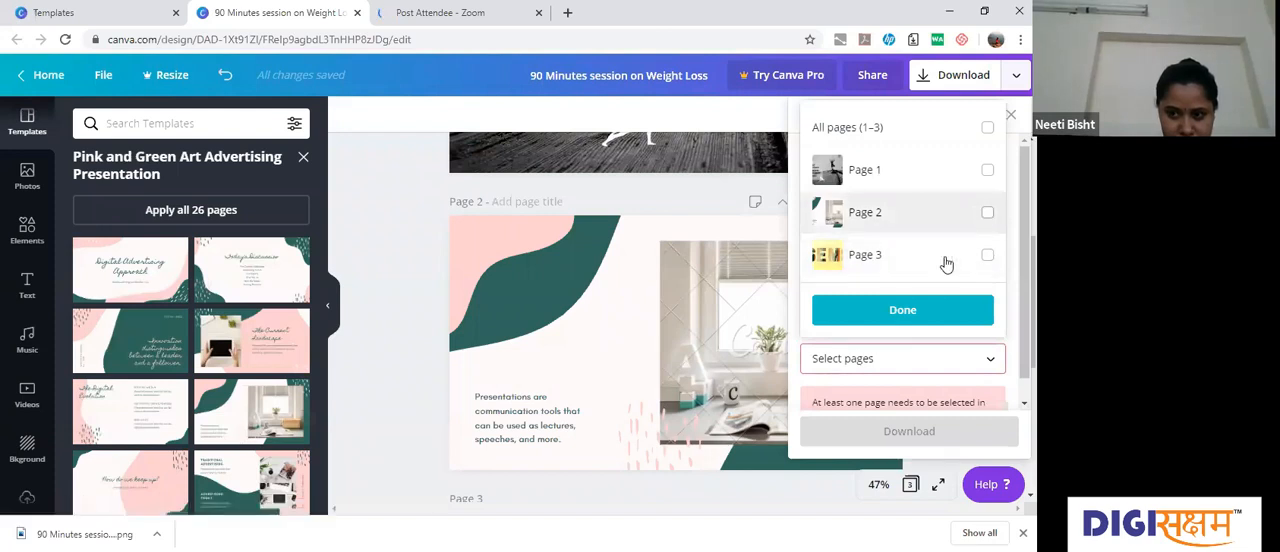
click(905, 312)
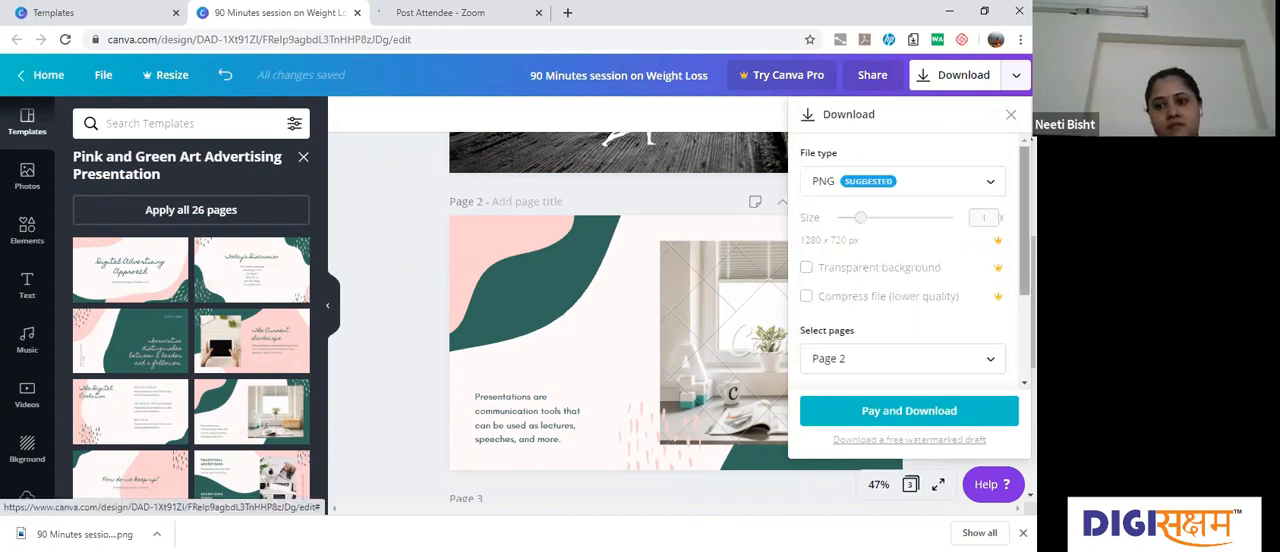
scroll(909, 260, down, 1)
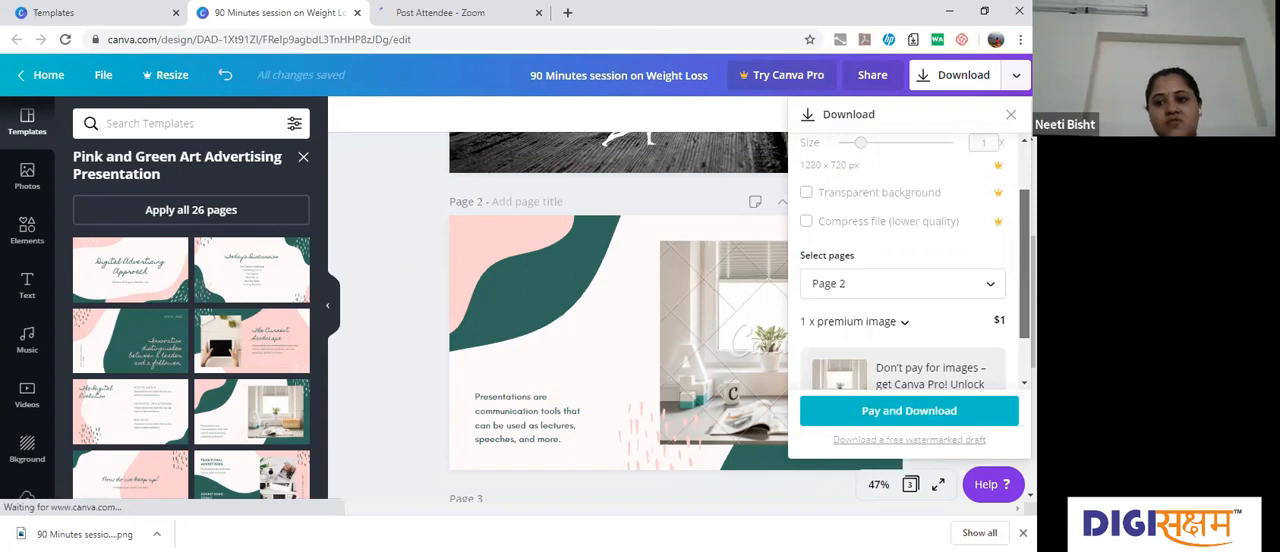
scroll(865, 271, down, 1)
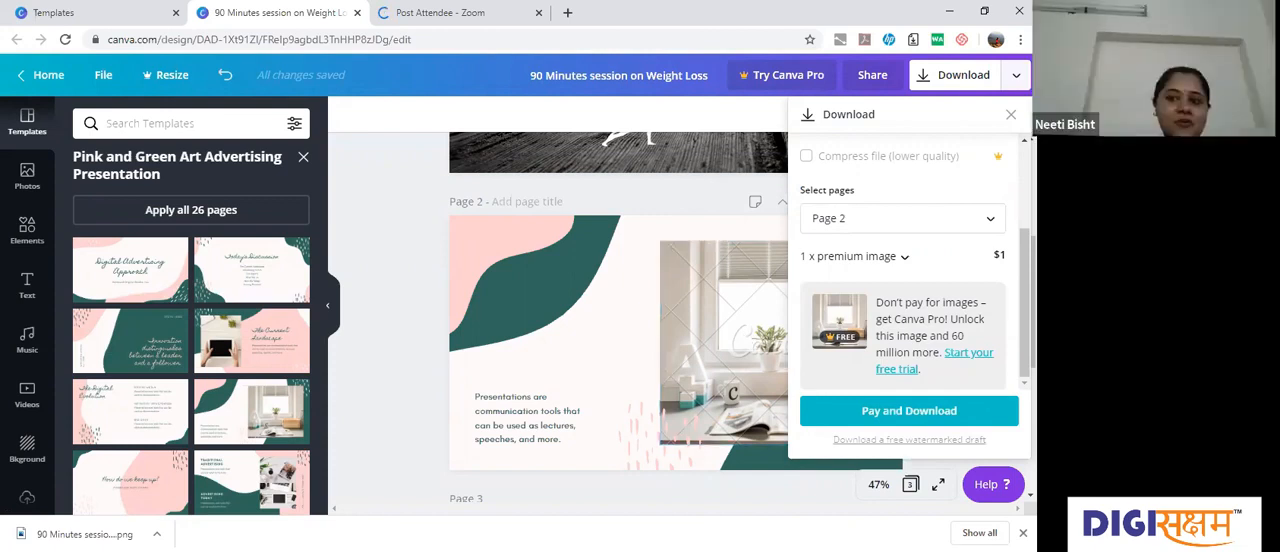
click(715, 357)
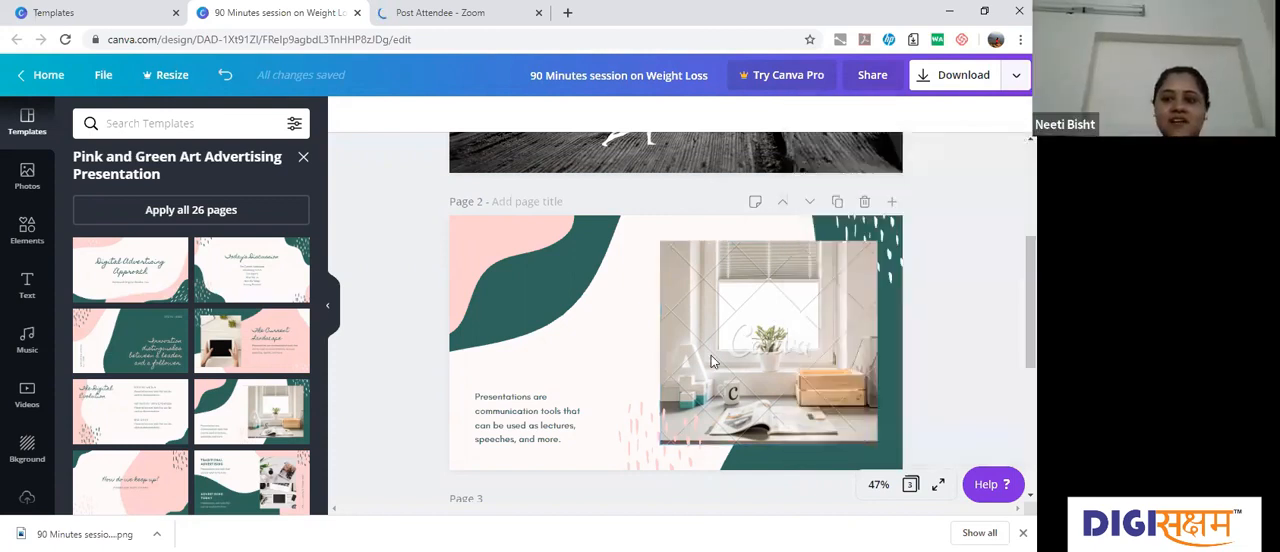
Step: Delete the watermarked window photo from page 2 and search the photo library for "home"
click(717, 361)
key(Delete)
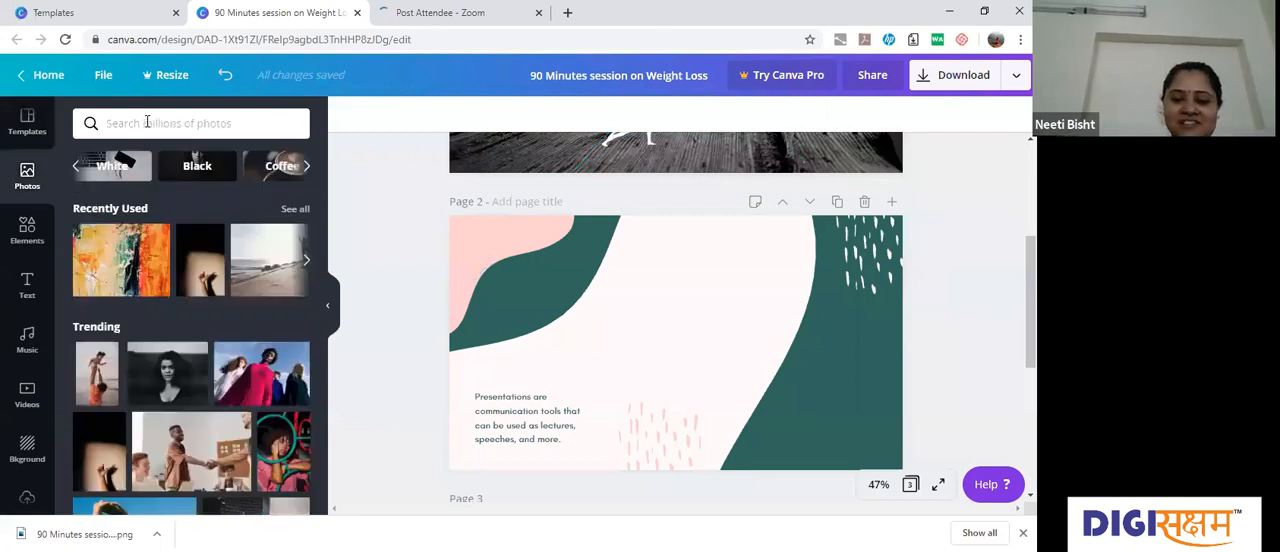
click(147, 121)
text(home dec)
key(BackSpace)
key(BackSpace)
key(BackSpace)
key(BackSpace)
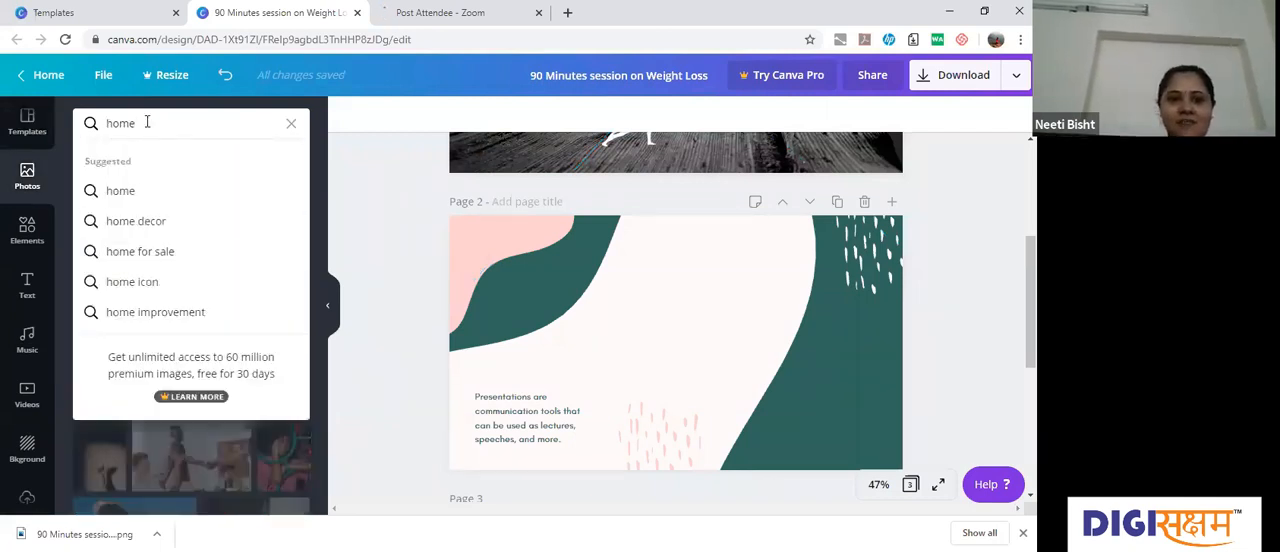
key(Return)
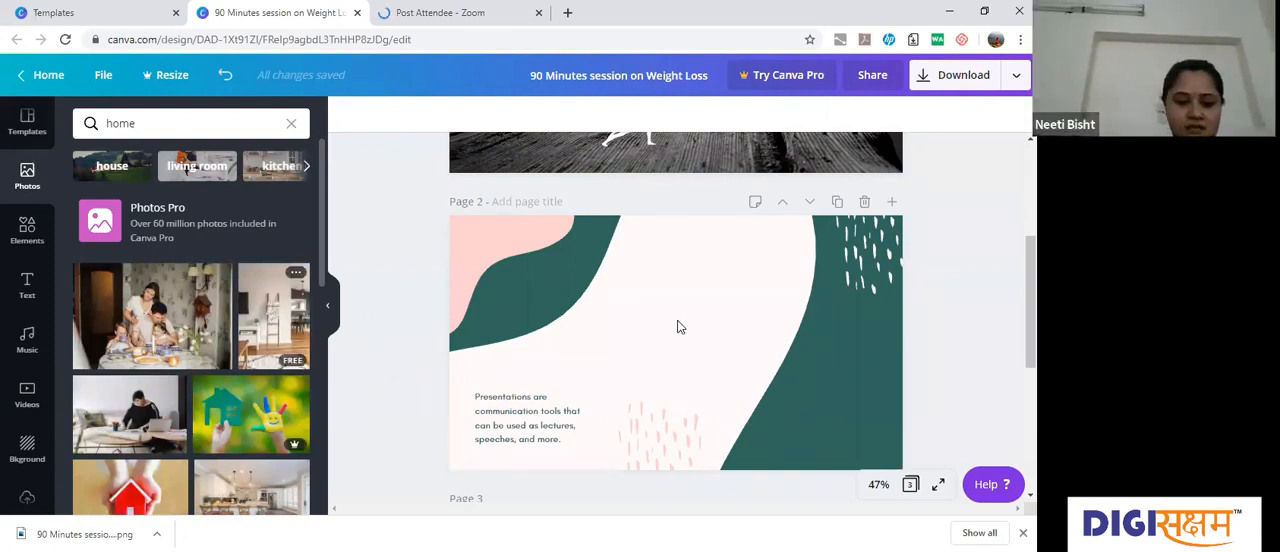
Step: Add the free photo of the room with the blanket ladder to page 2, upright and not rotated
drag(273, 316, 681, 327)
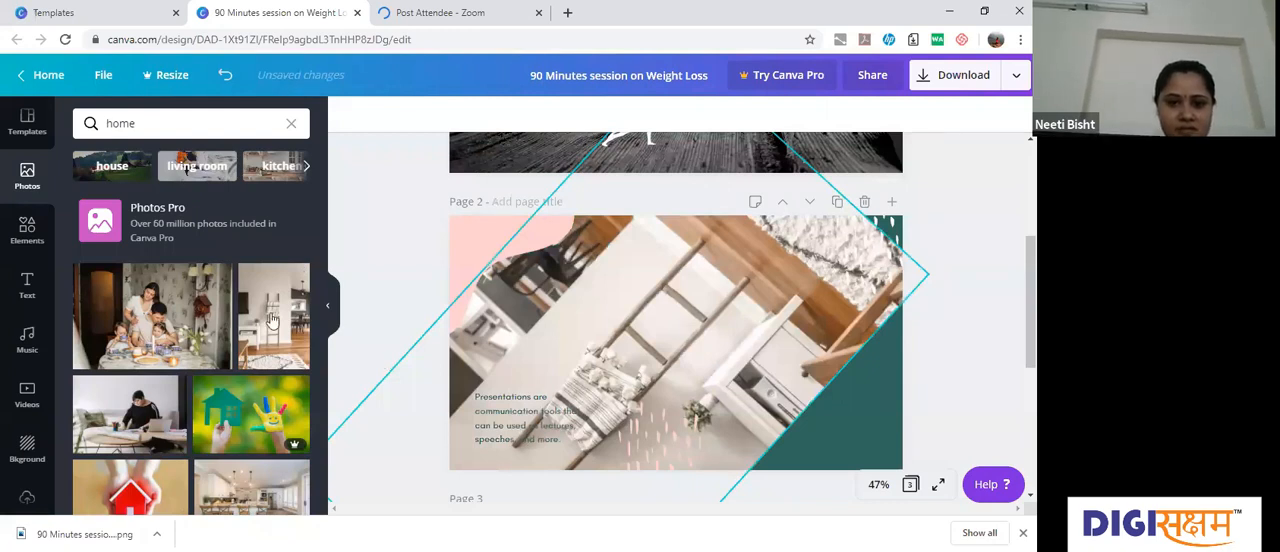
key(ctrl+z)
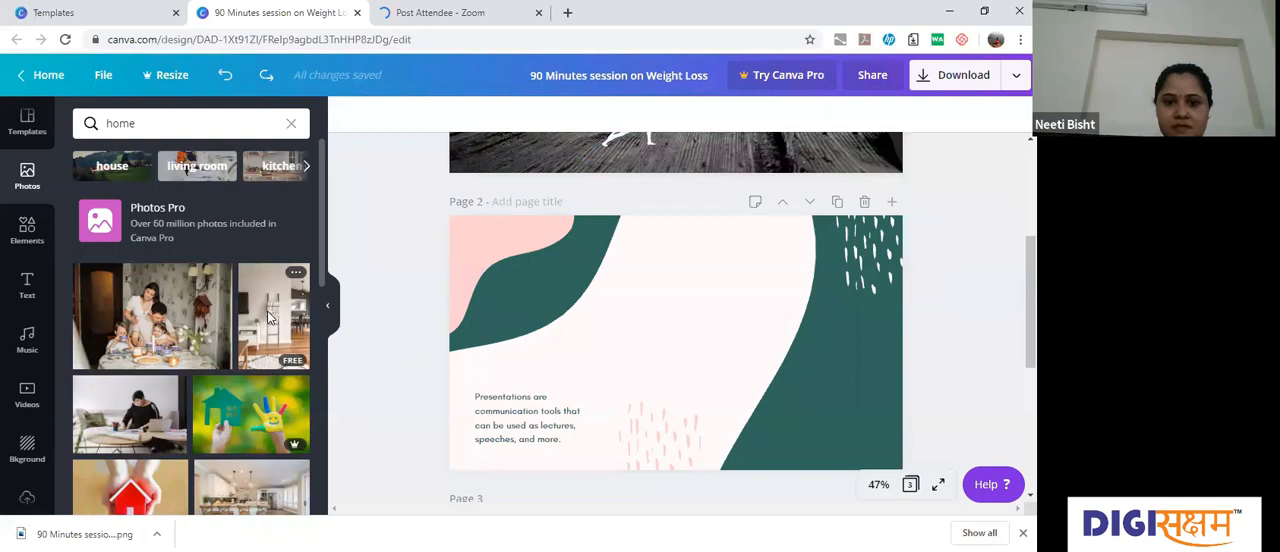
click(268, 317)
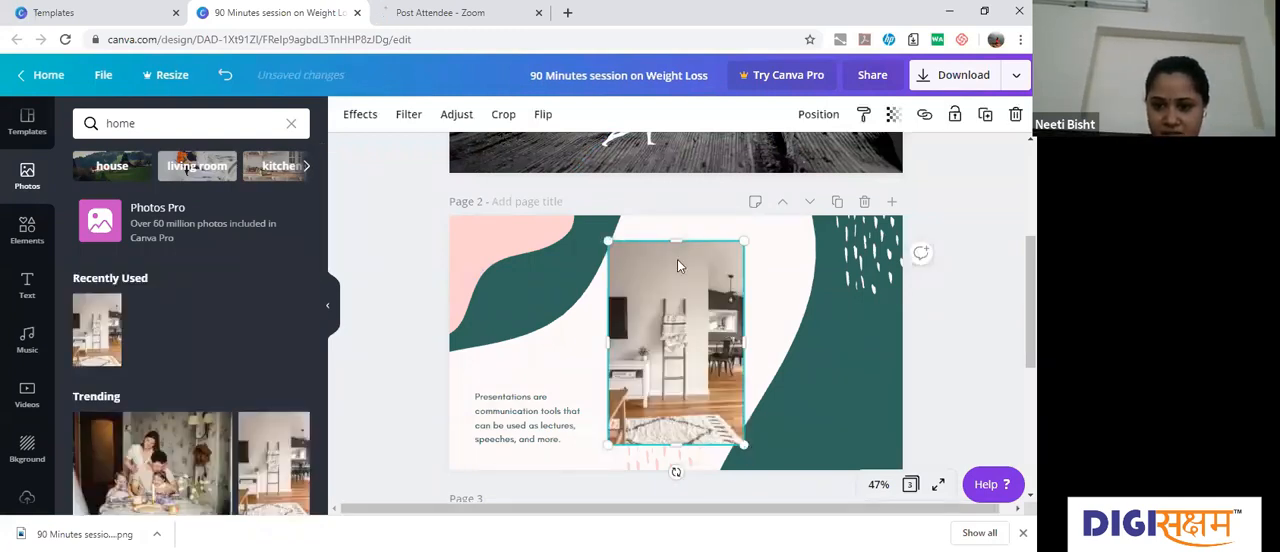
Step: Widen the room photo and position it over the green shape, in the space of the deleted photo
drag(744, 342, 797, 342)
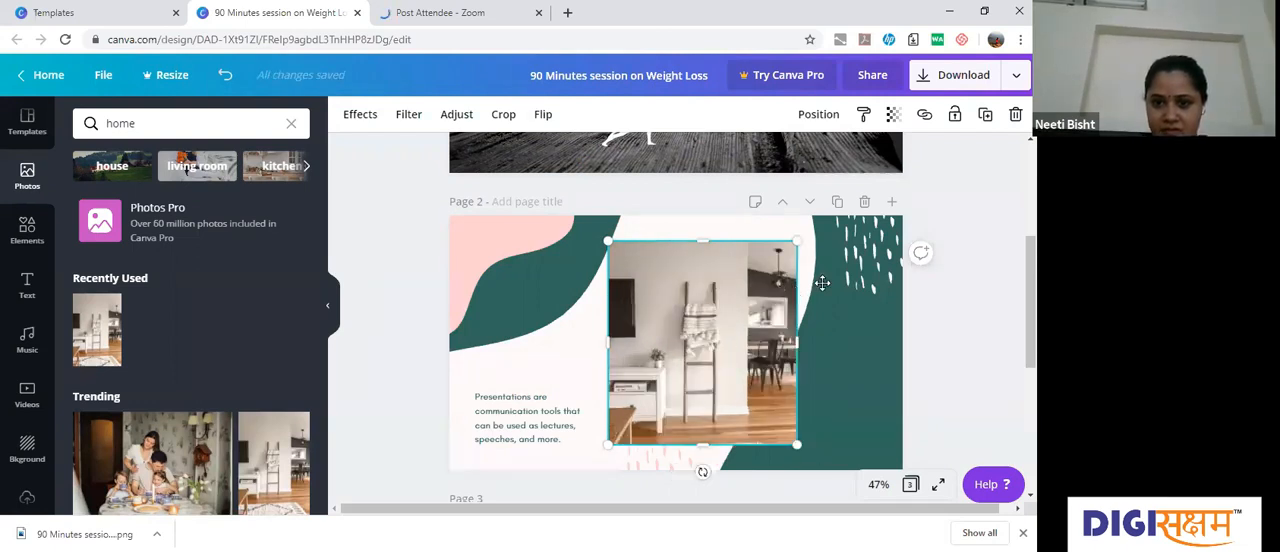
drag(724, 293, 822, 283)
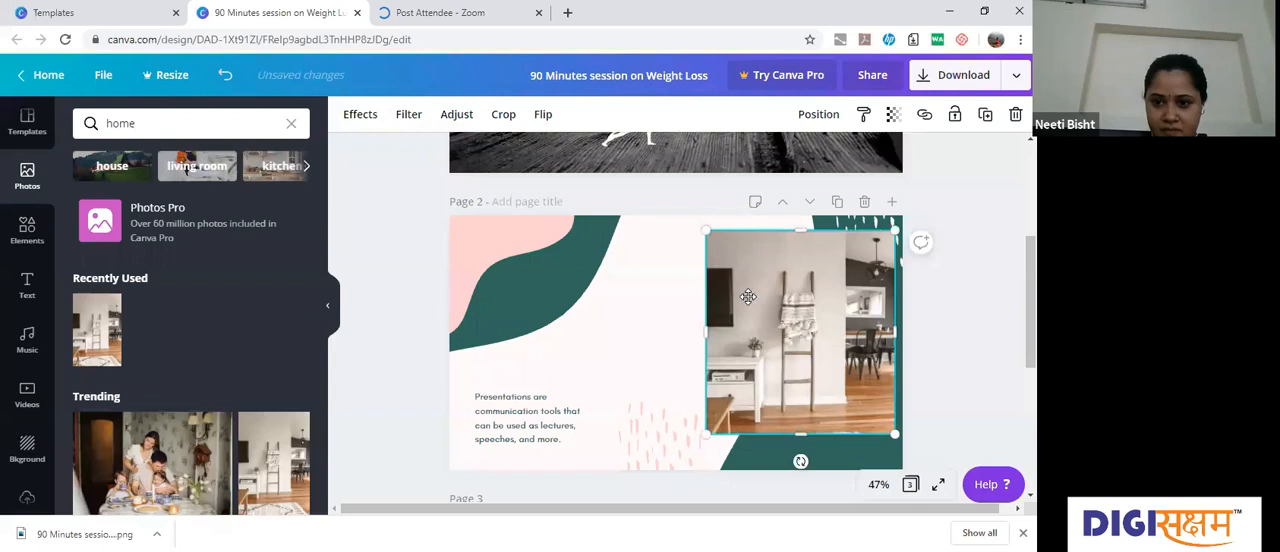
mouse_move(748, 296)
mouse_down()
mouse_move(734, 310)
mouse_move(757, 312)
mouse_up()
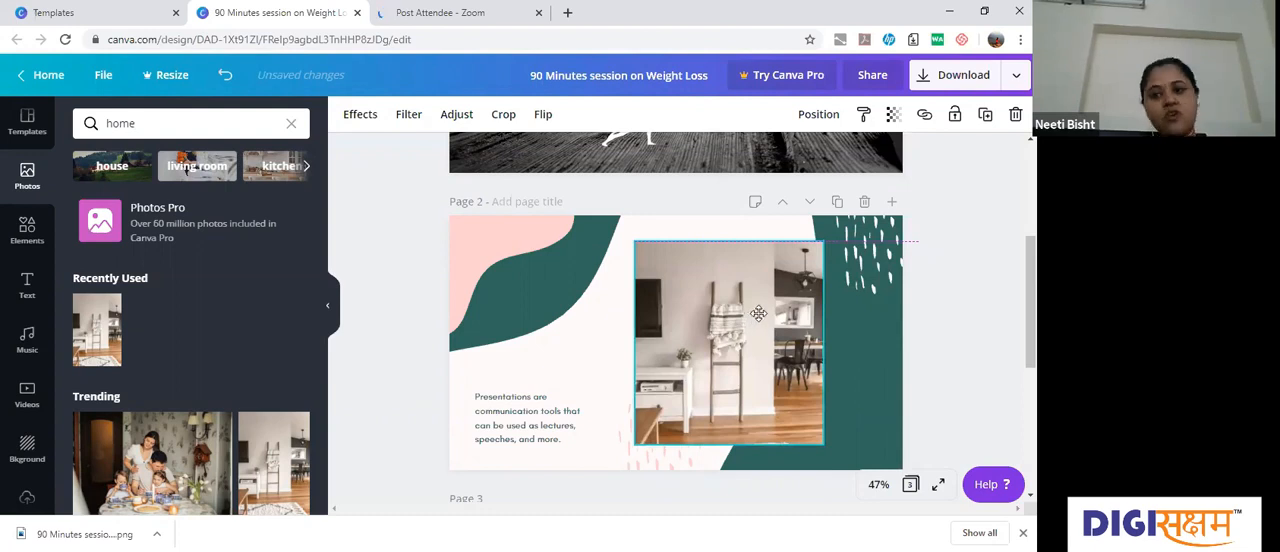
click(969, 275)
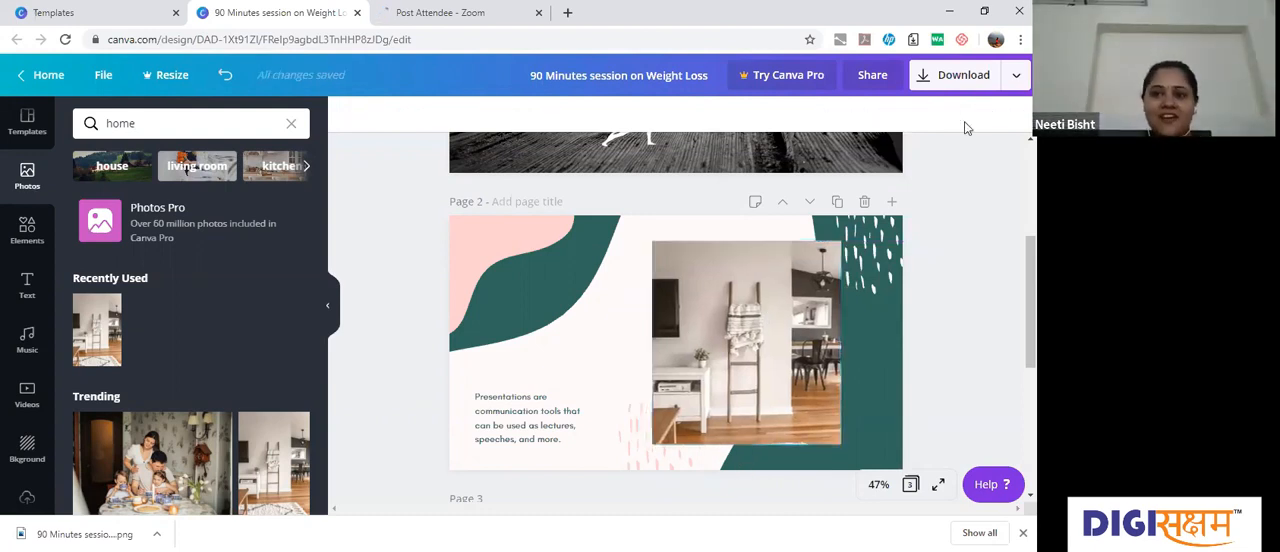
Step: Choose only page 2 for the PNG download, check whether it is free of charge, and close the options
click(930, 78)
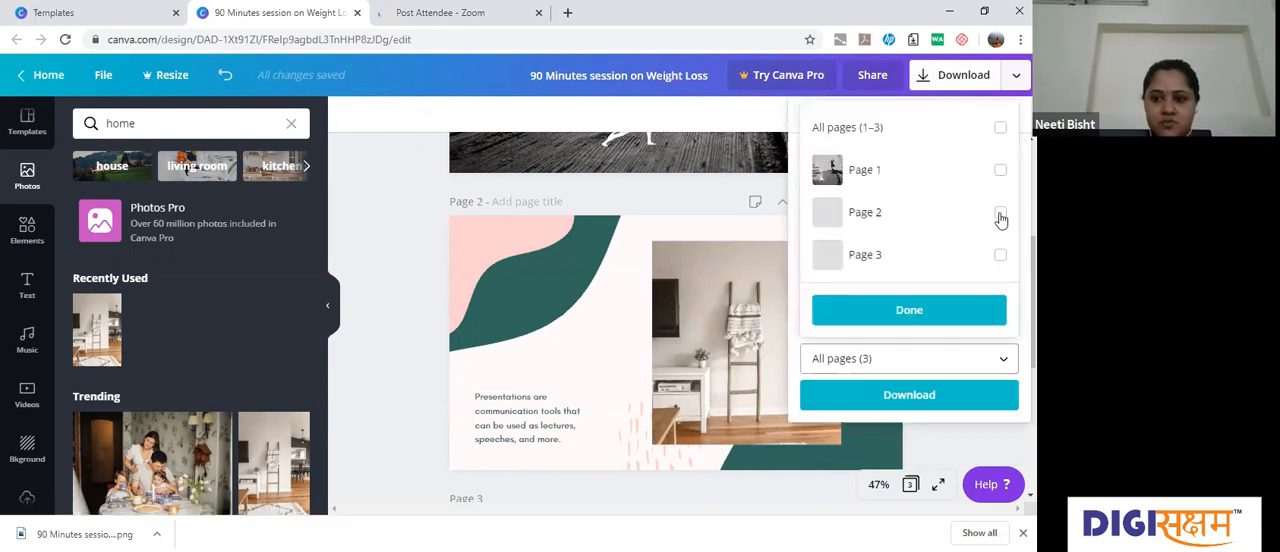
click(1000, 216)
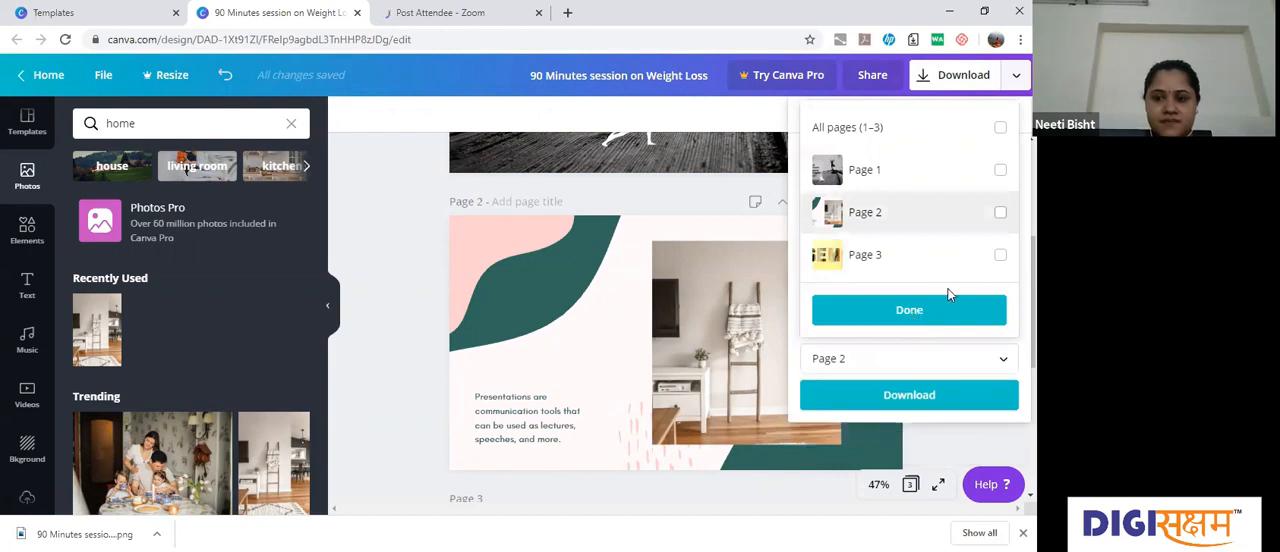
click(930, 318)
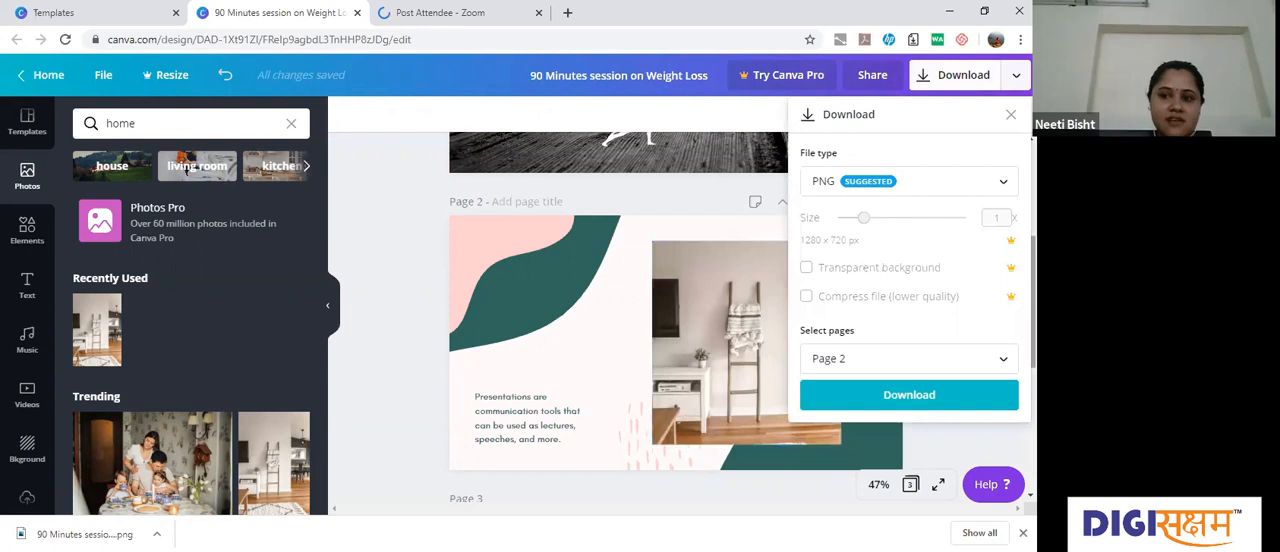
click(920, 396)
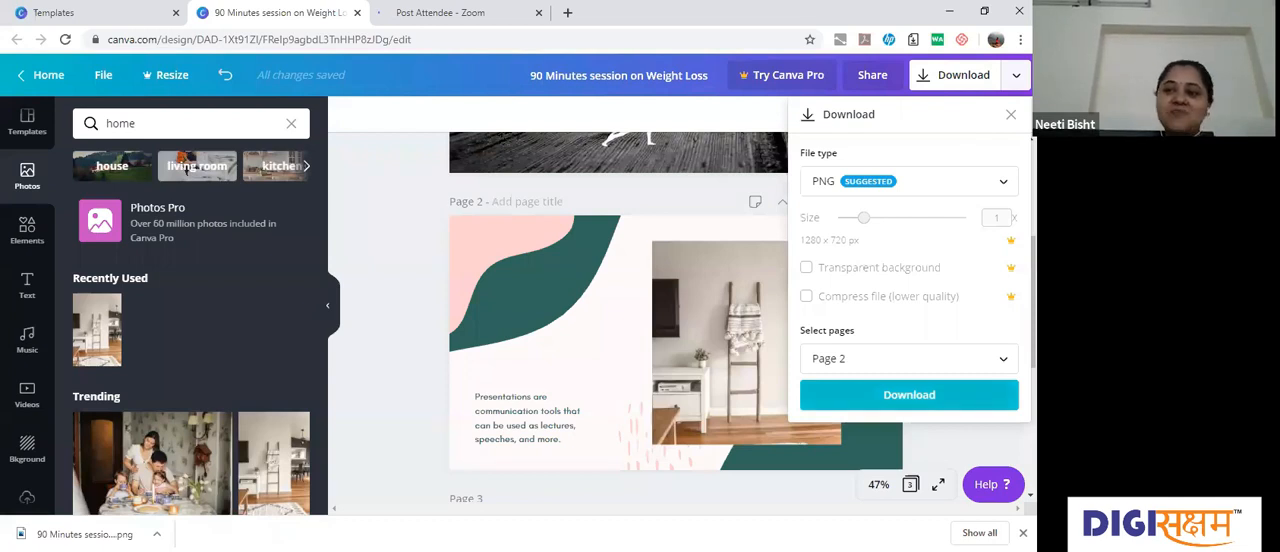
click(666, 450)
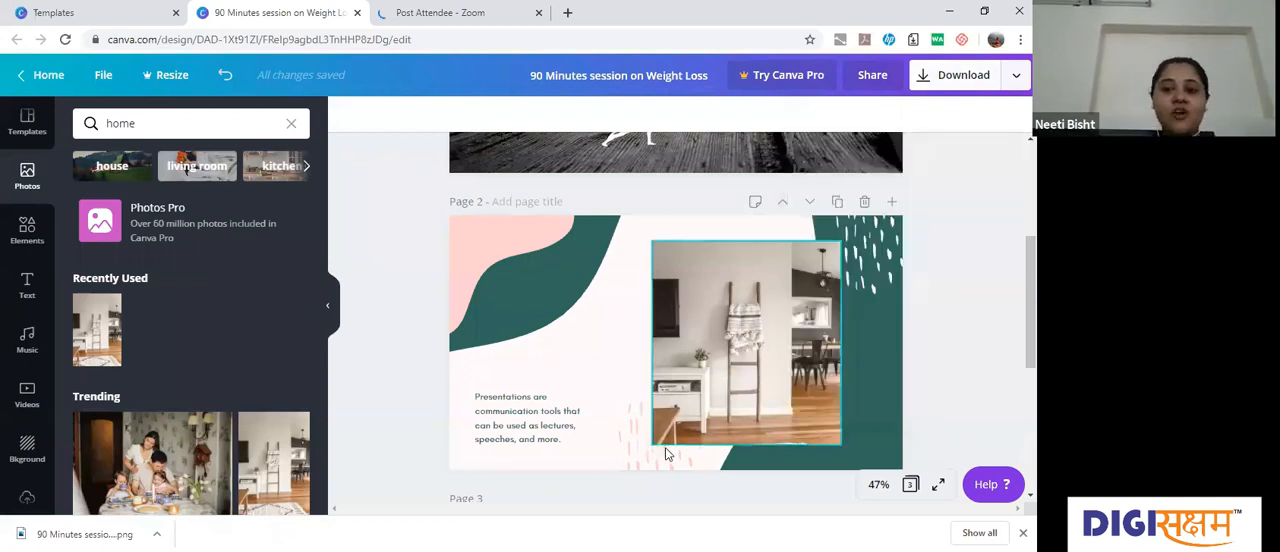
click(873, 250)
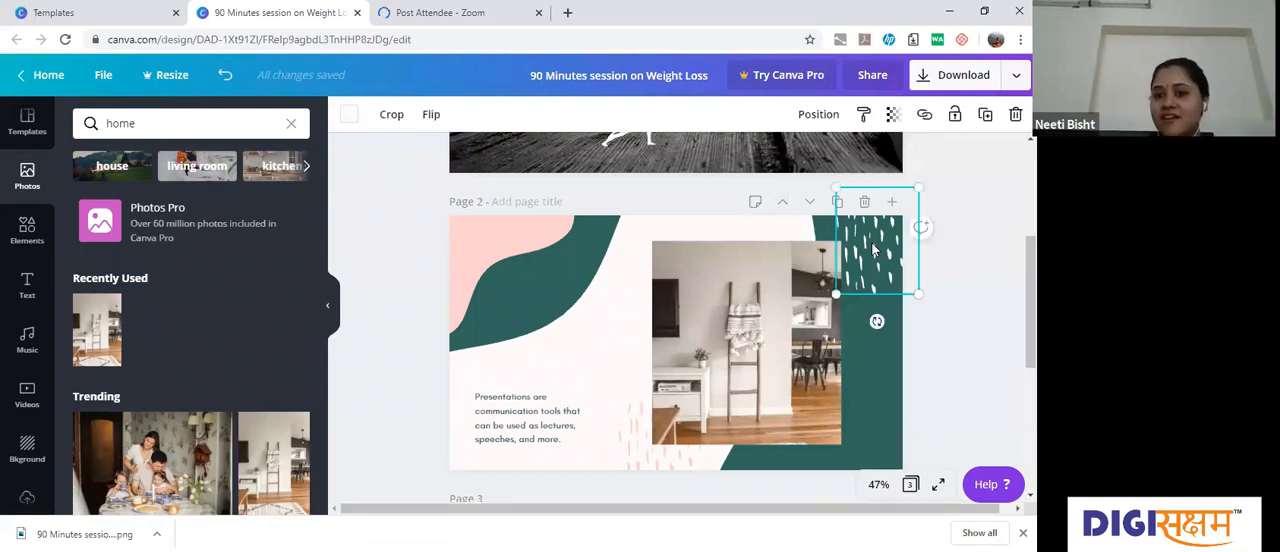
click(658, 467)
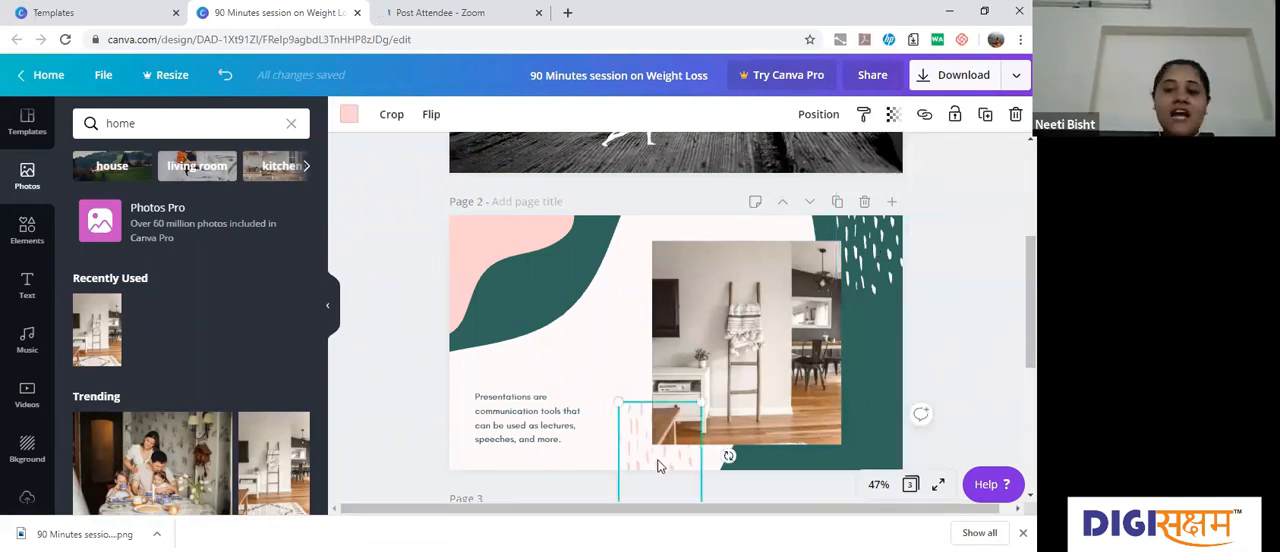
click(873, 254)
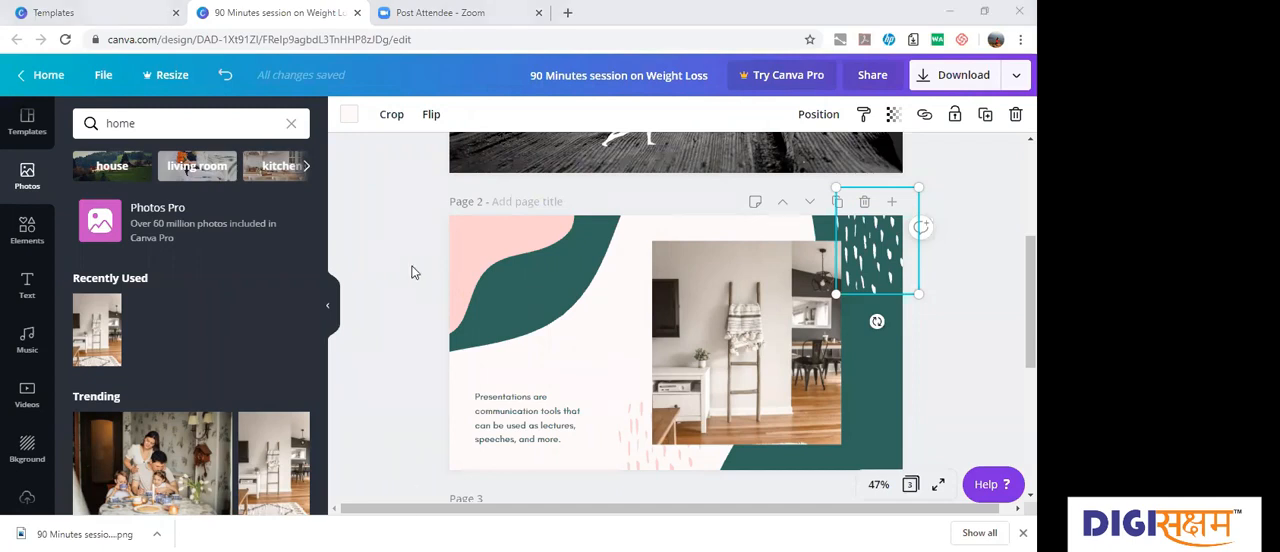
click(410, 199)
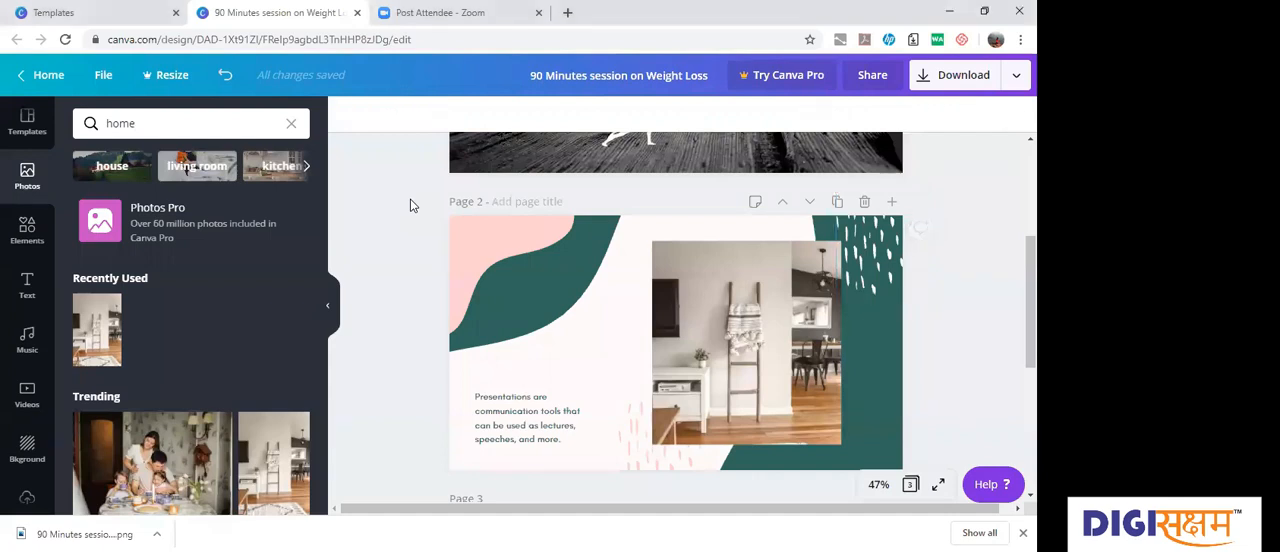